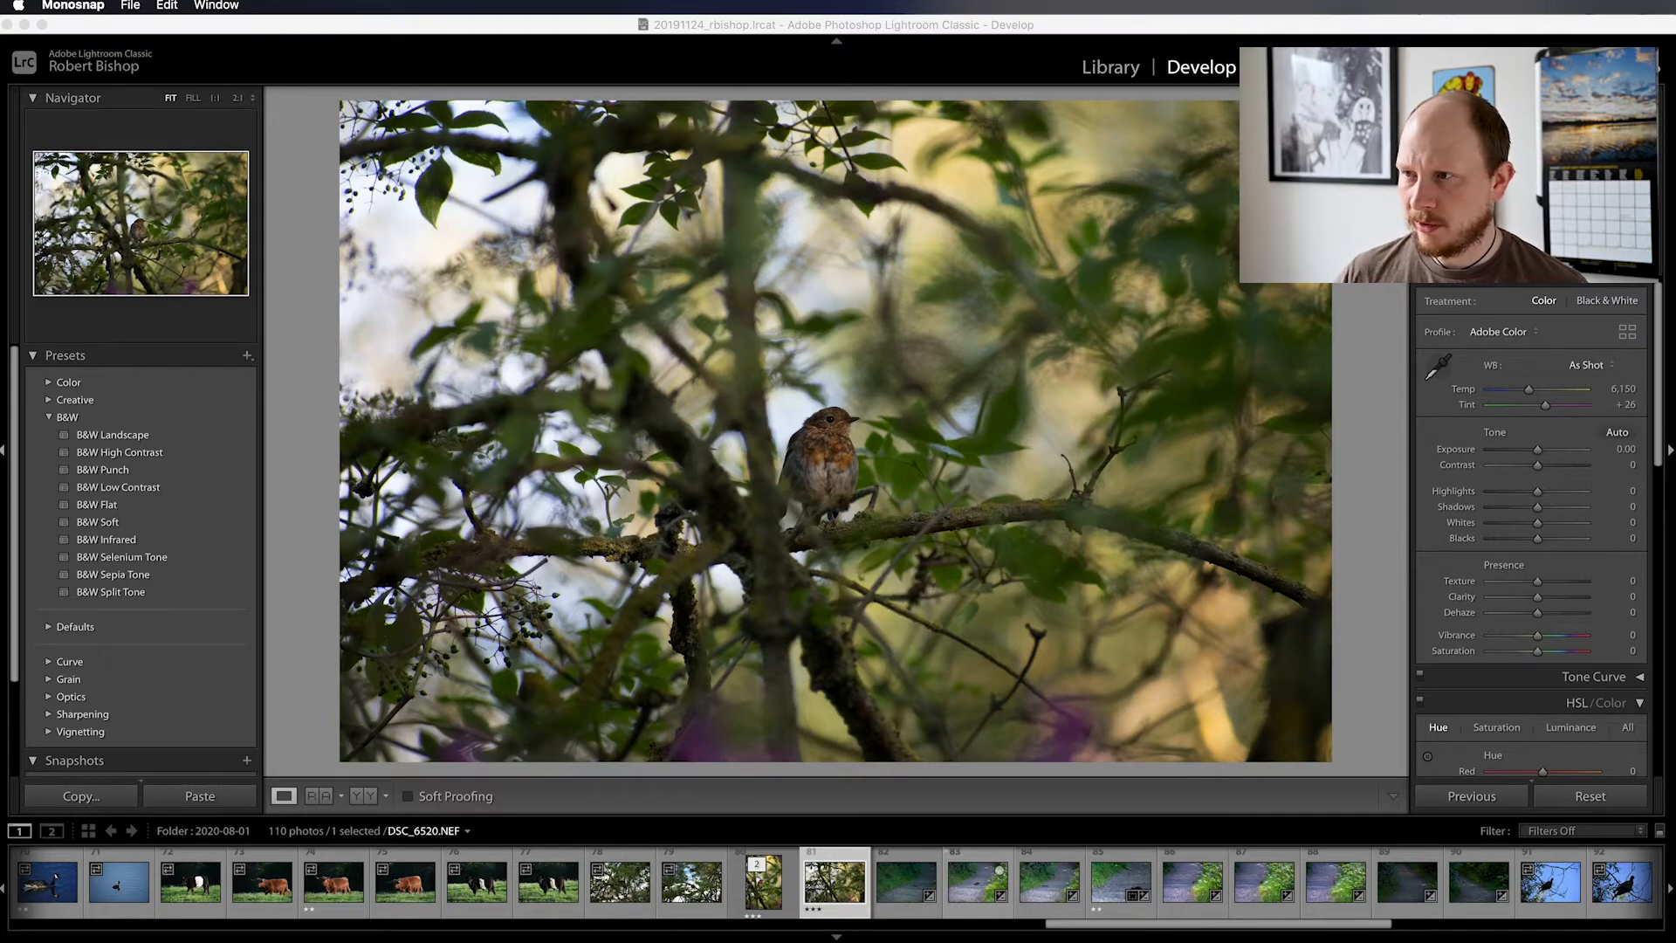
Crop the bird photo to portrait orientation at the original aspect ratio, placing the bird near the left vertical thirds line
left_click(1439, 251)
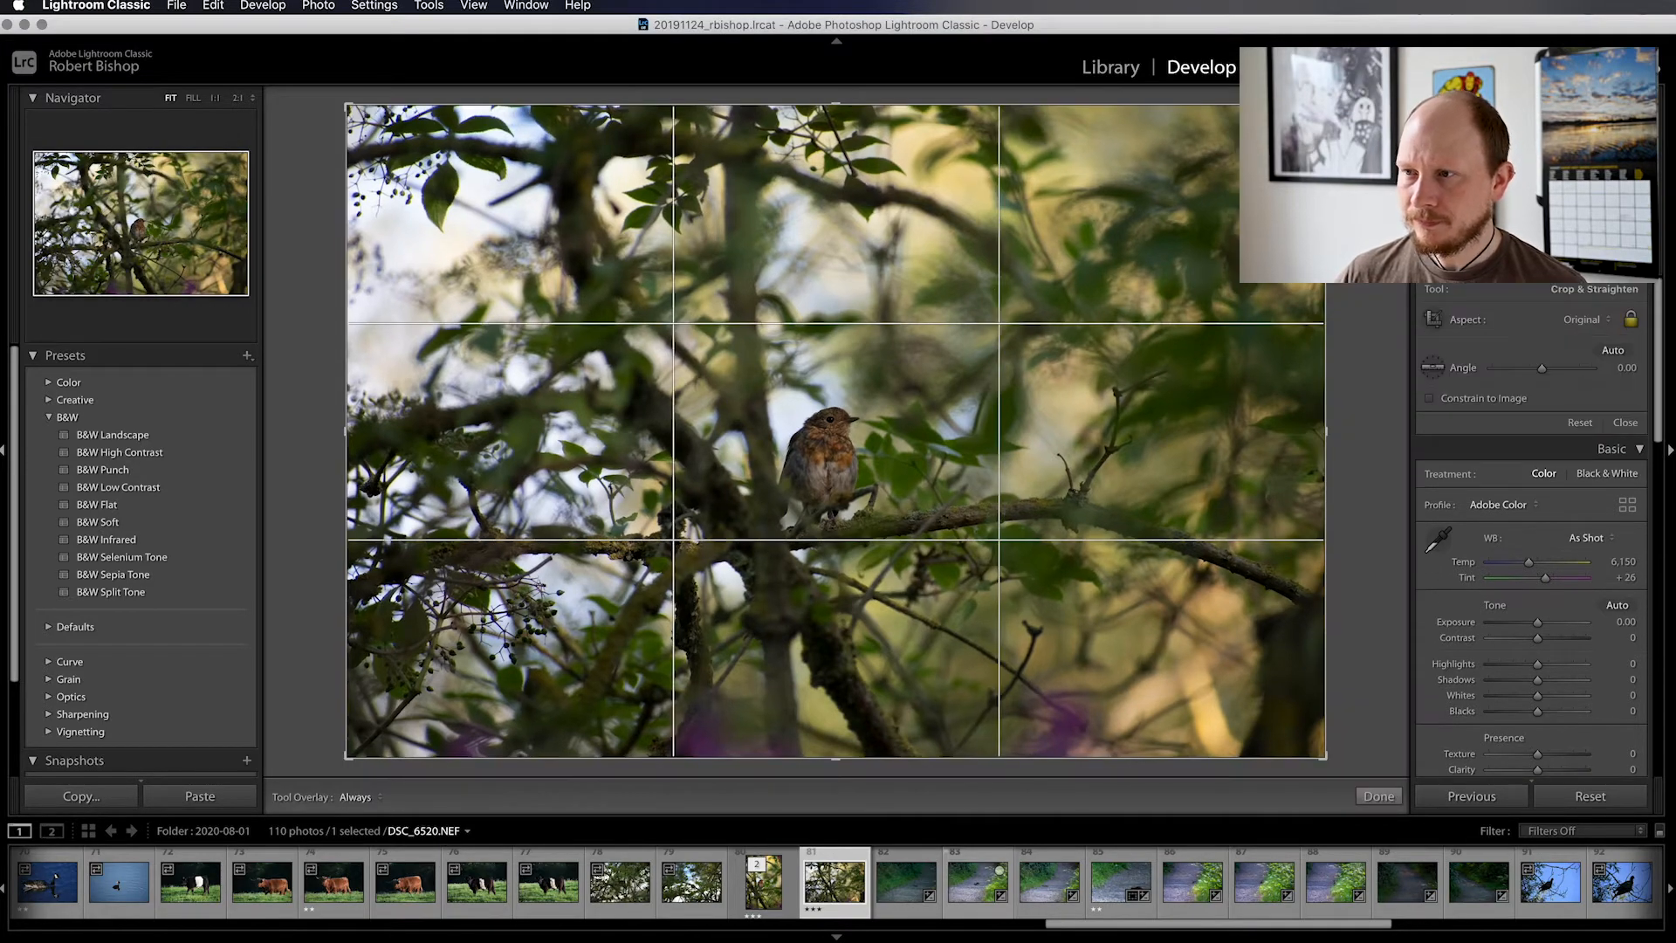
key("x")
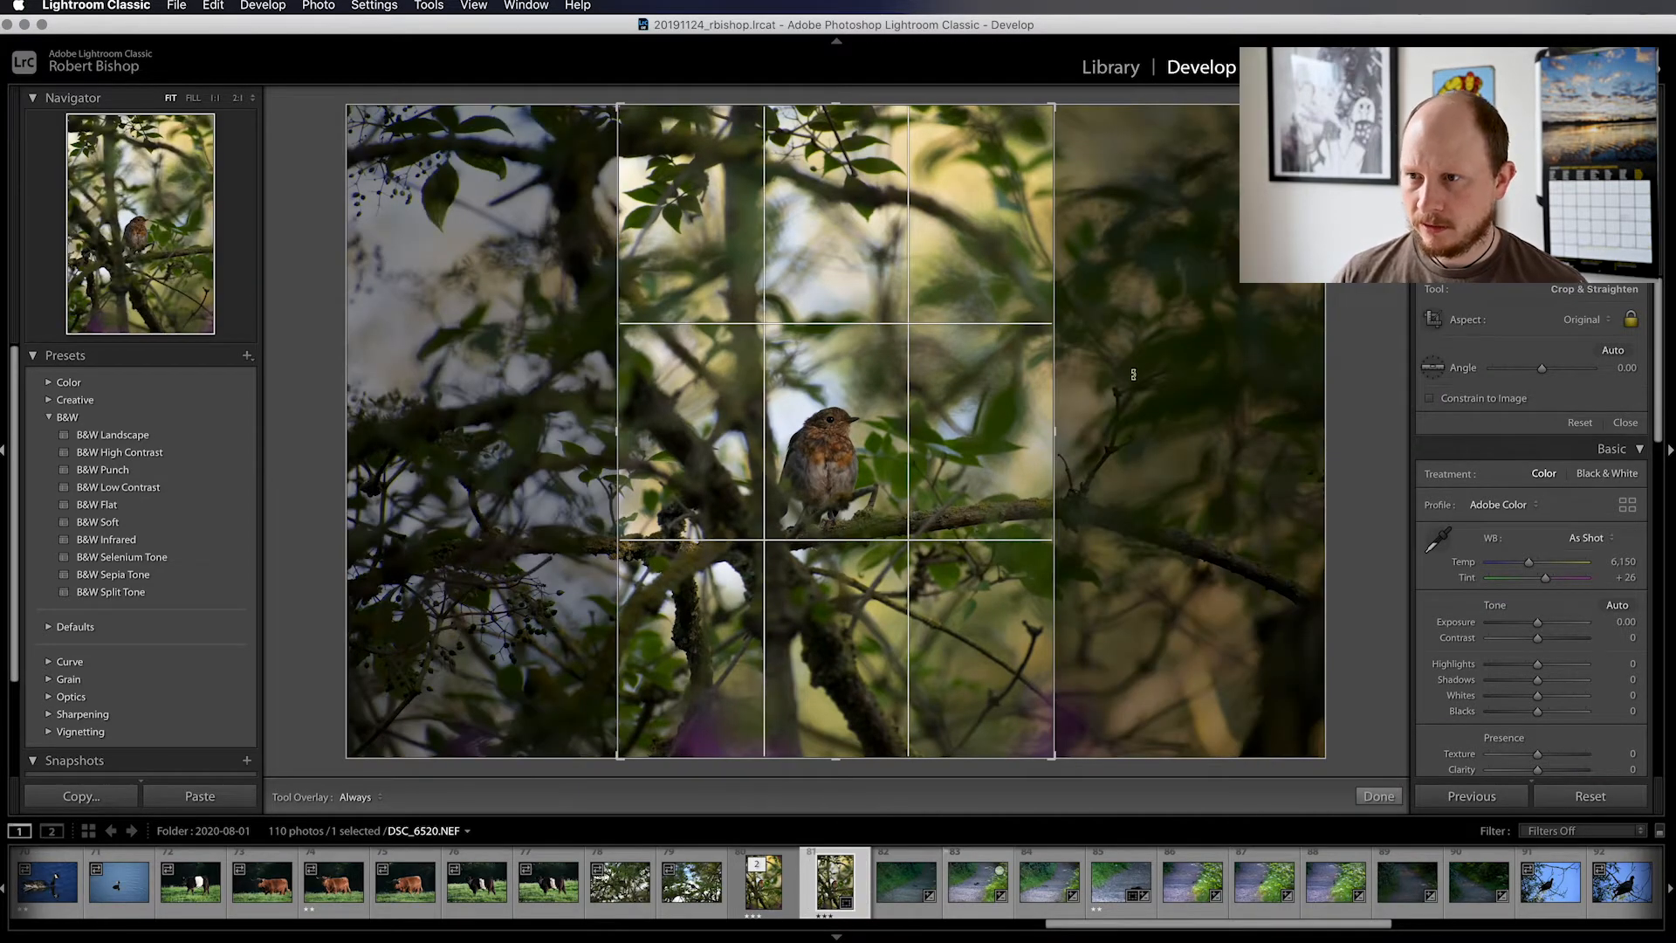
left_click_drag(966, 256, 965, 259)
left_click(1604, 330)
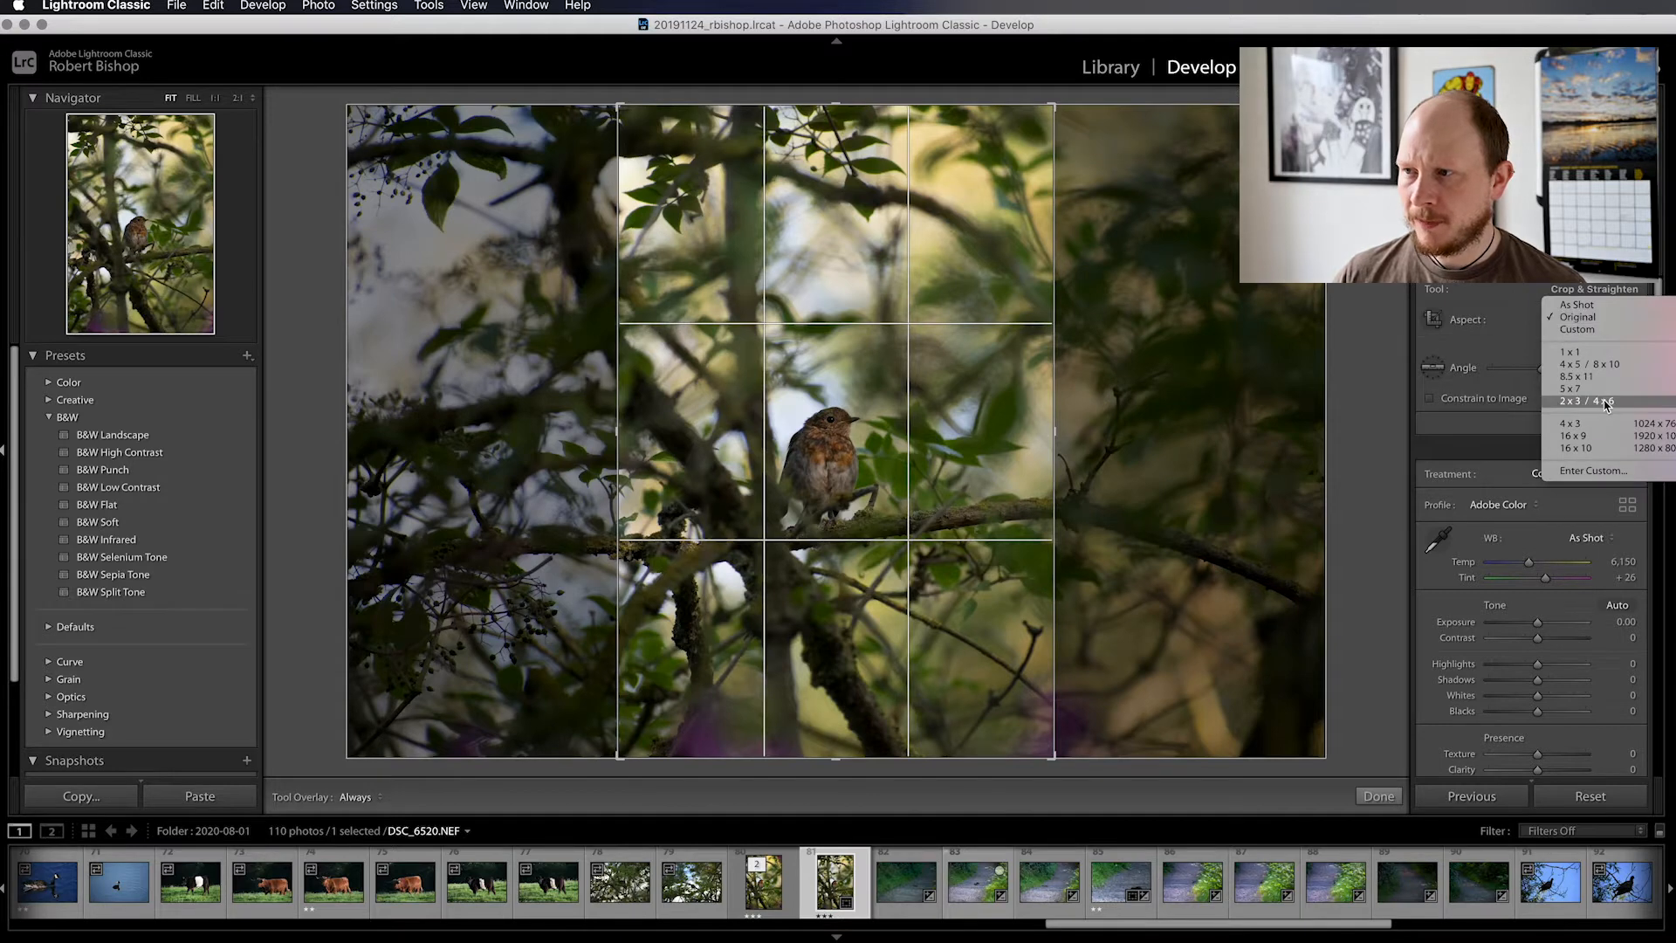
left_click(1500, 327)
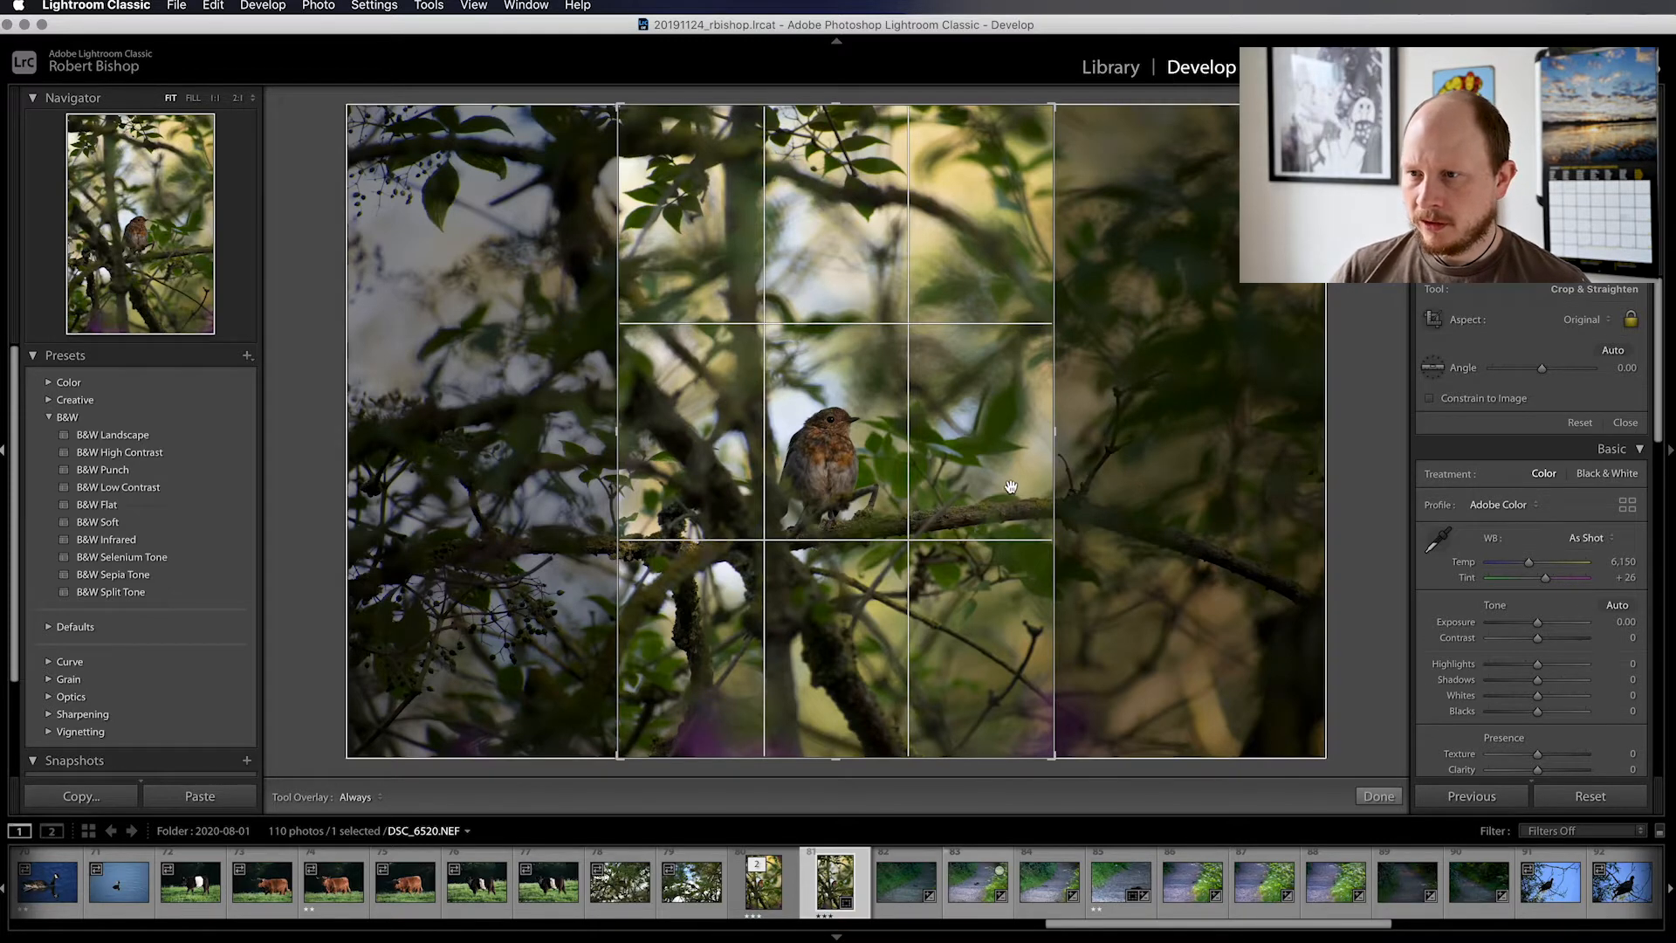
left_click_drag(1002, 490, 972, 494)
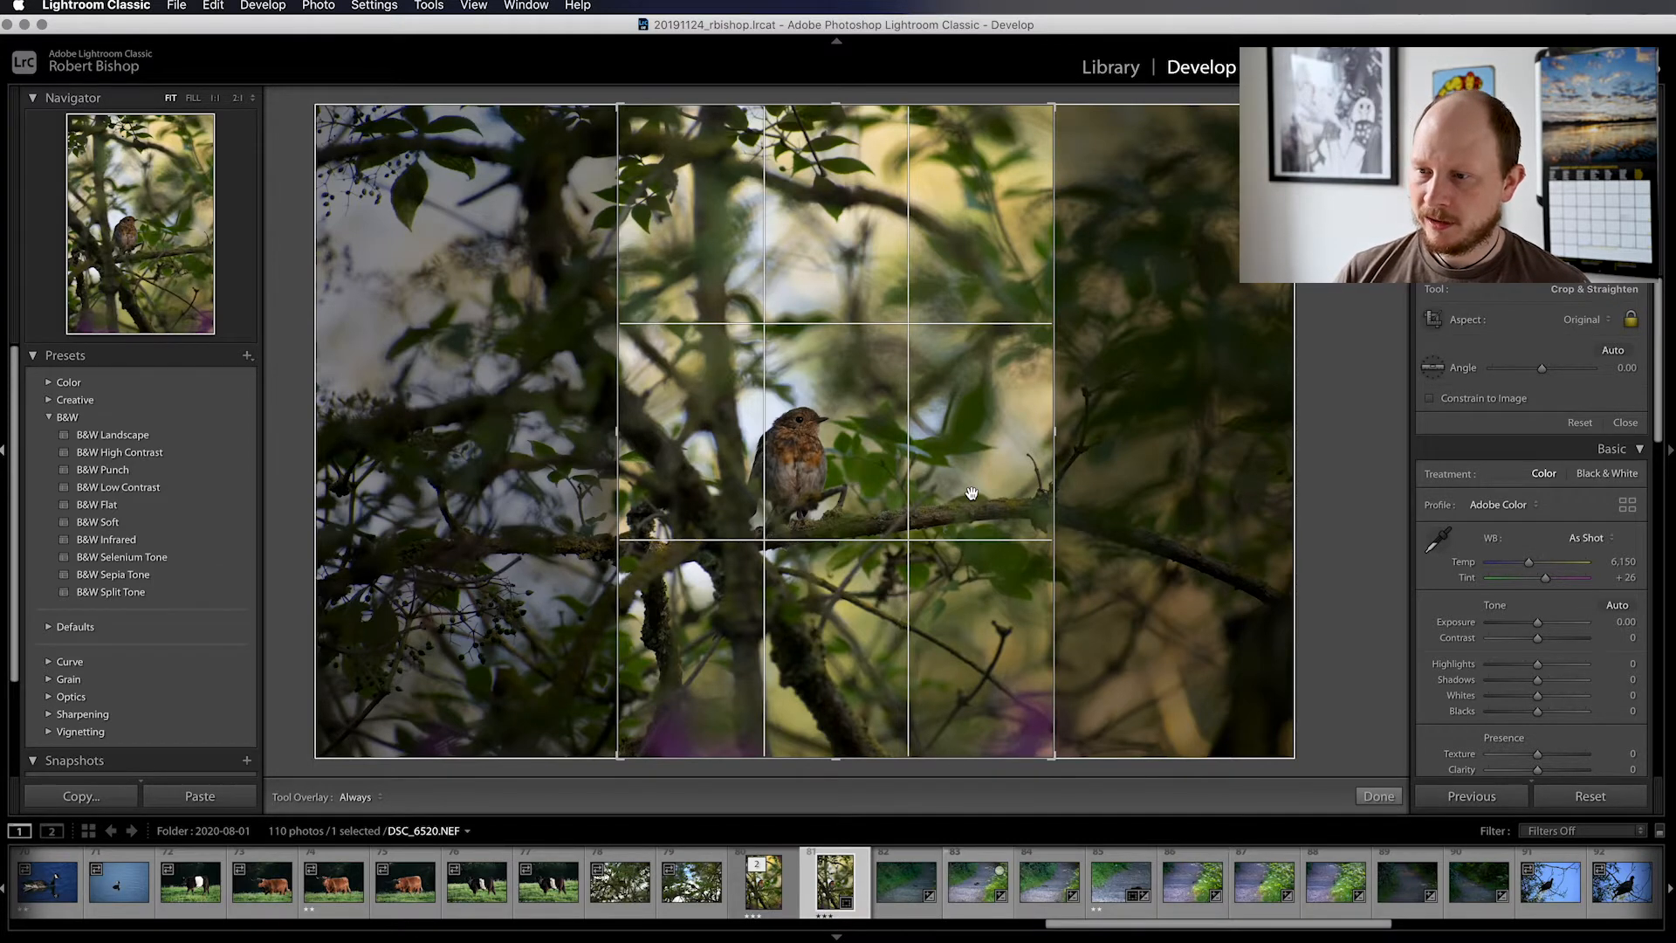
left_click_drag(967, 569, 959, 578)
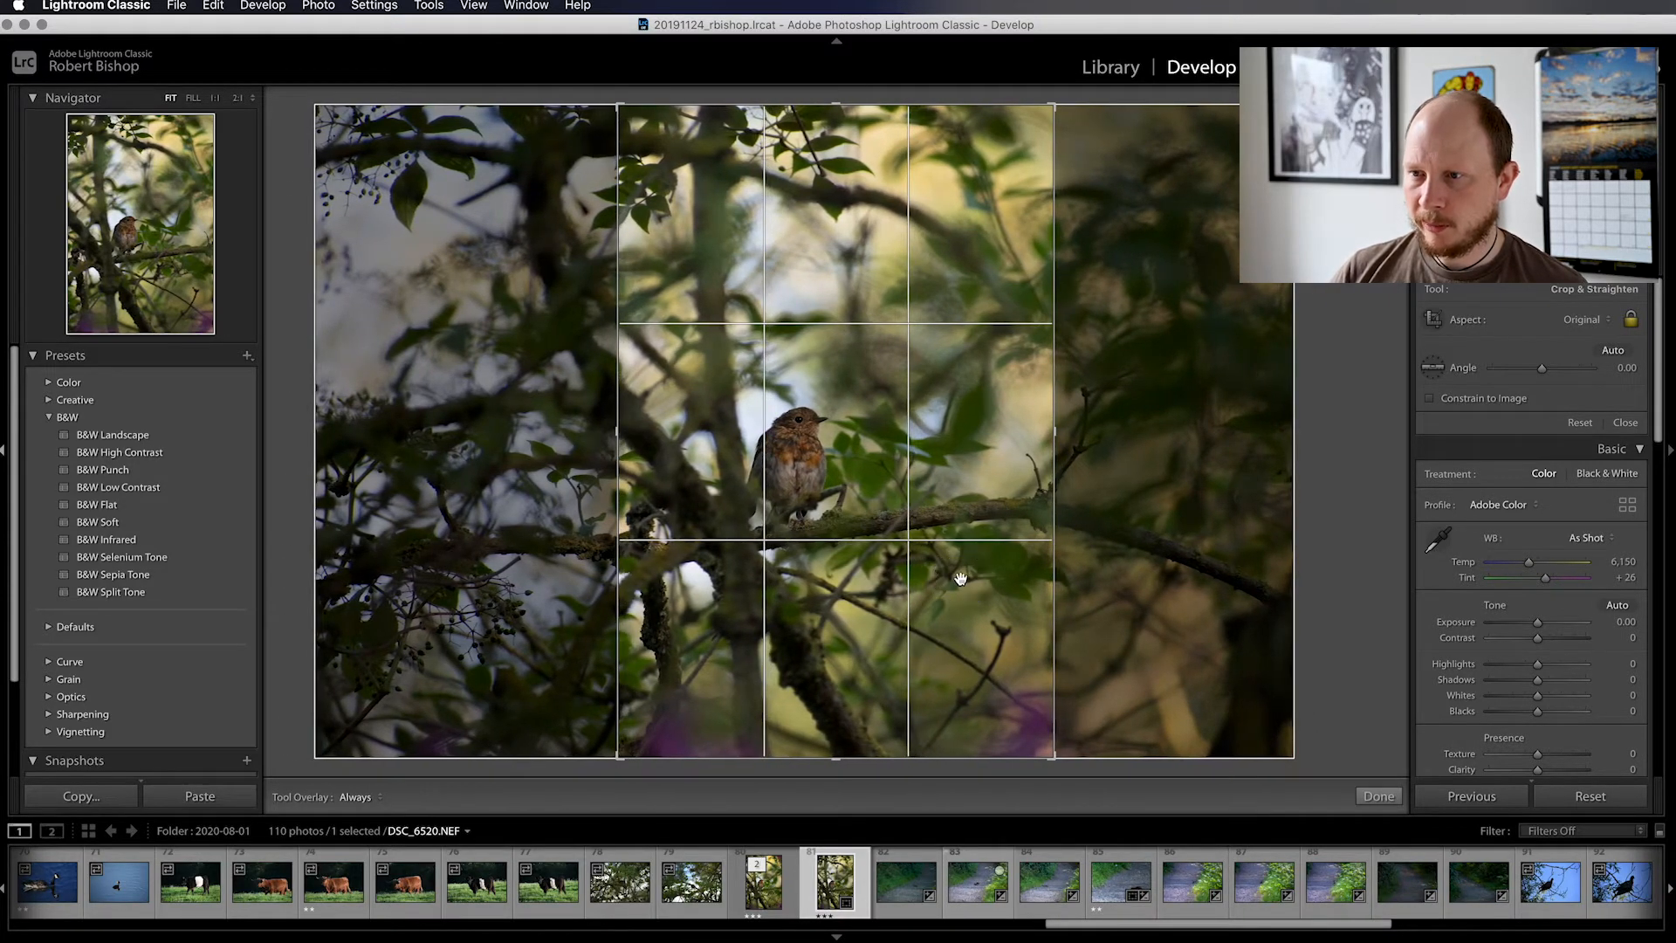
left_click(1624, 423)
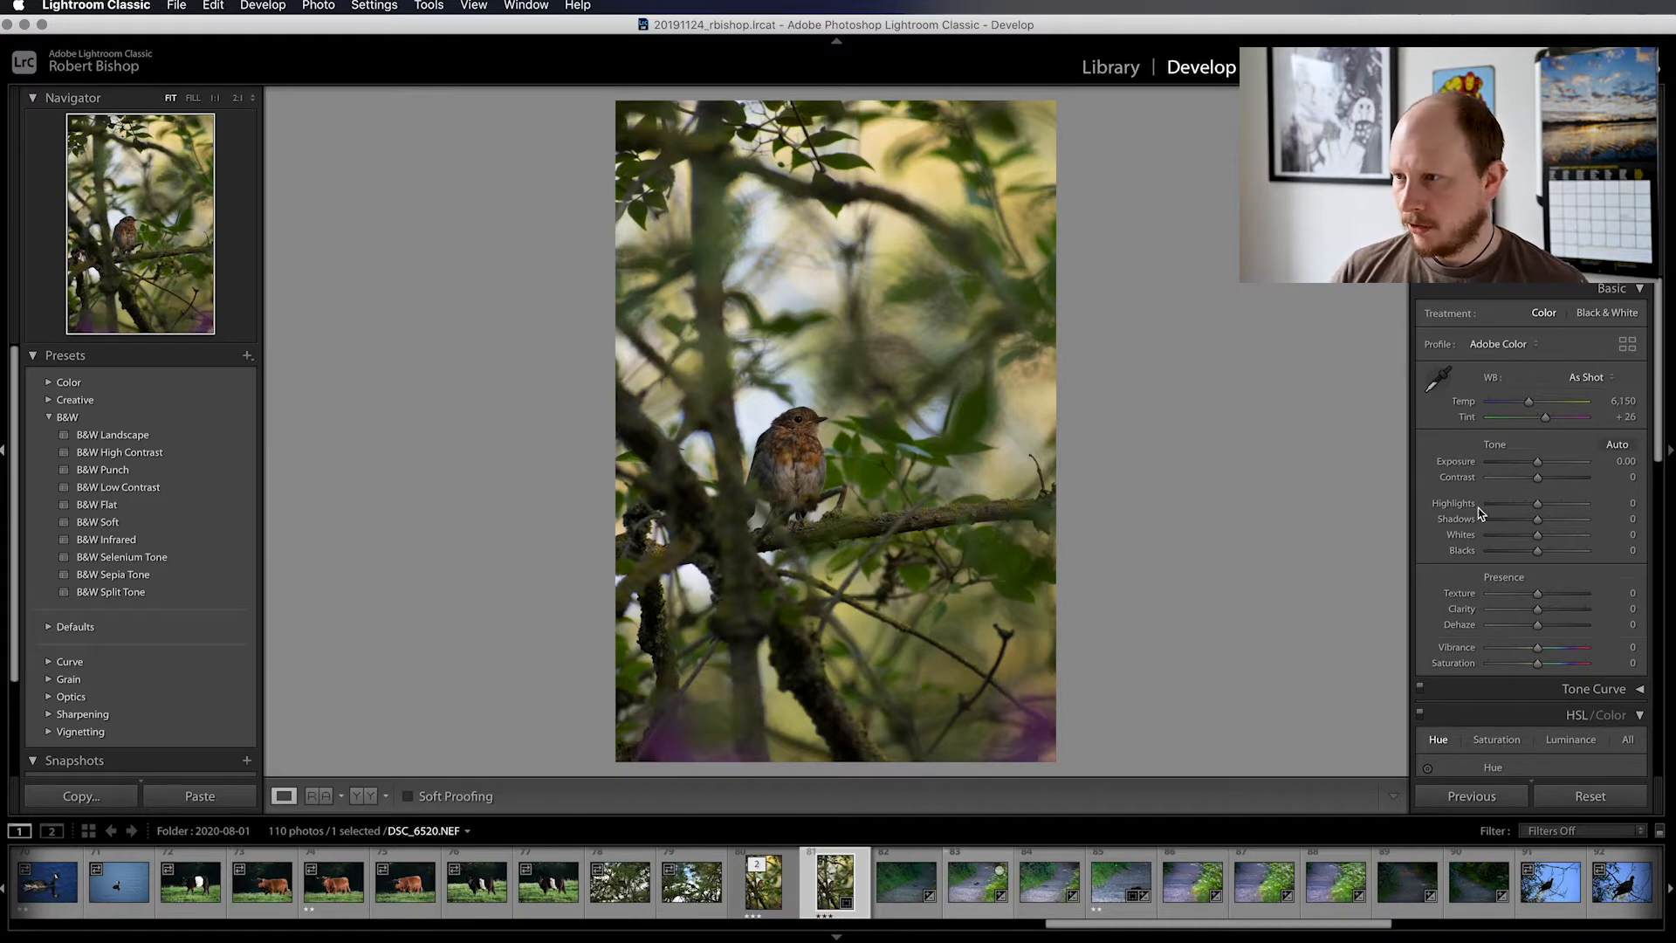
Apply automatic tone adjustments and cool the white balance to a temperature of 5,950, leaving out the trial tint change
left_click(1617, 445)
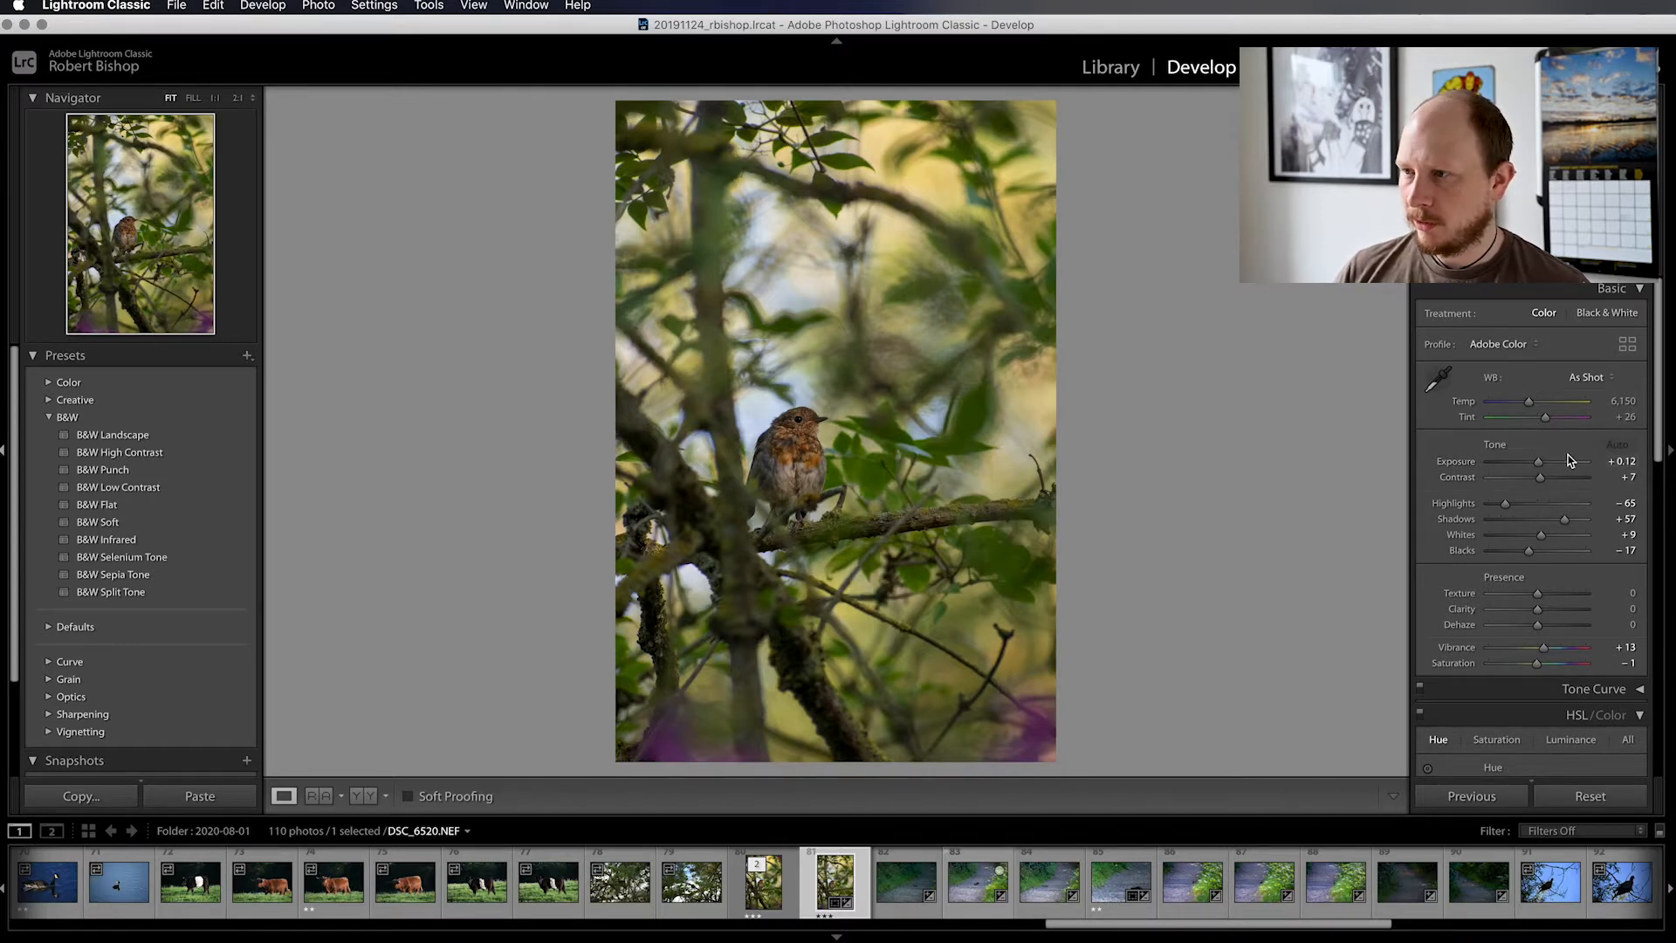
left_click(1530, 404)
mouse_move(1530, 404)
left_mouse_down()
mouse_move(1558, 407)
mouse_move(1529, 408)
left_mouse_up()
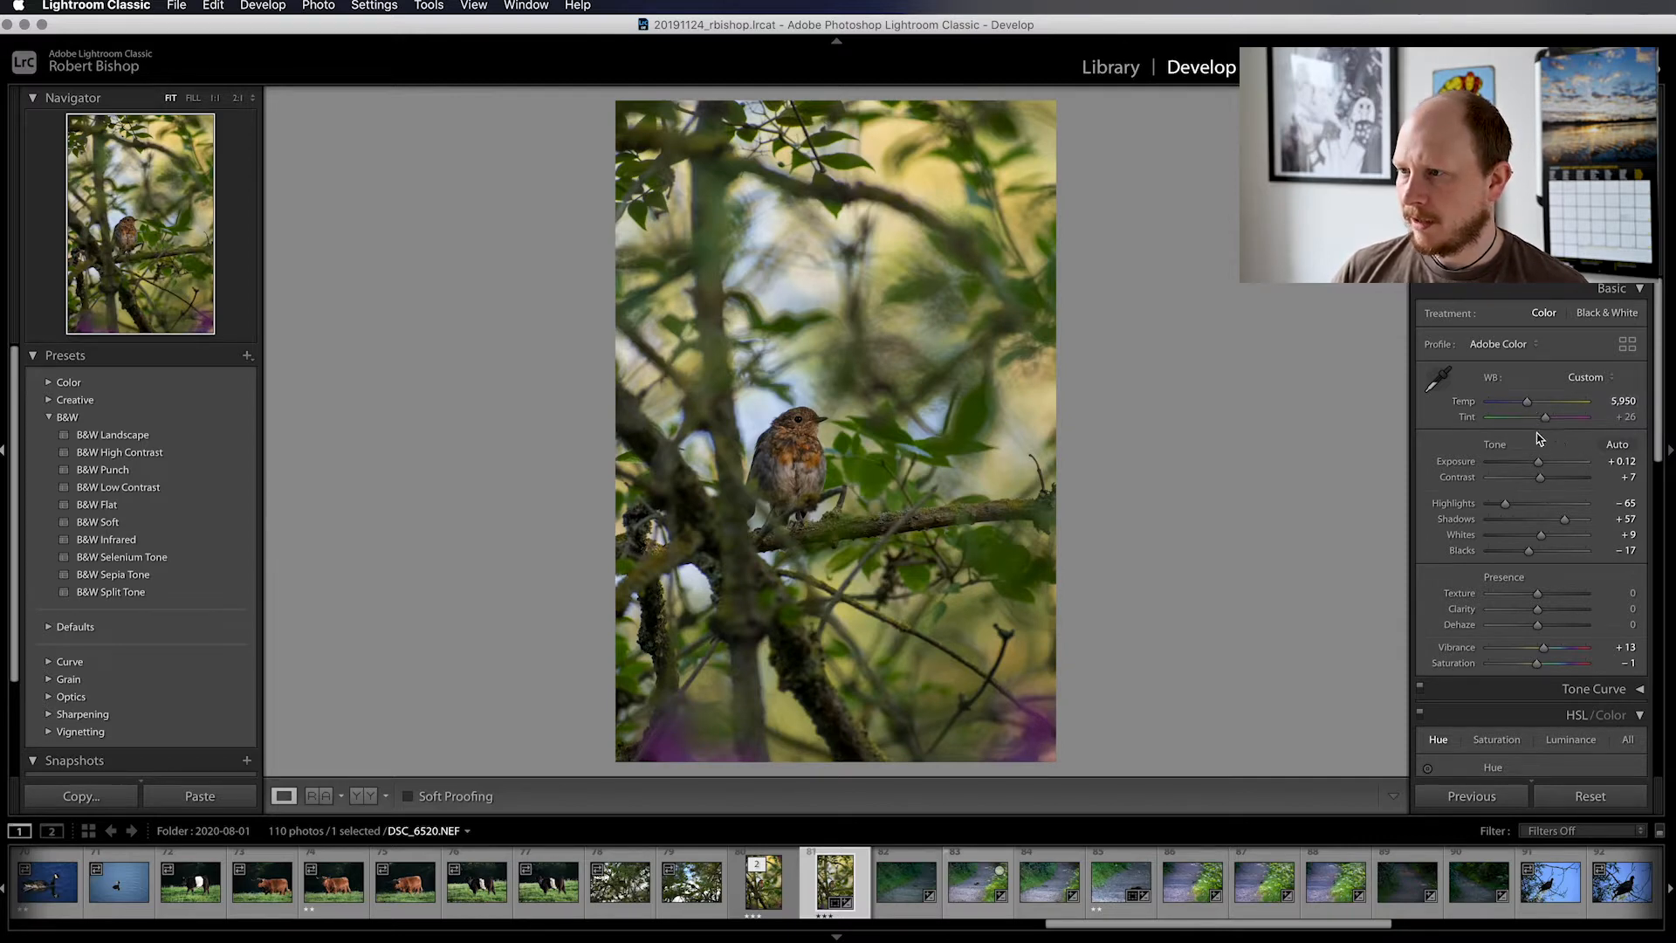
mouse_move(1548, 420)
left_mouse_down()
mouse_move(1534, 420)
mouse_move(1554, 425)
left_mouse_up()
key("super+z")
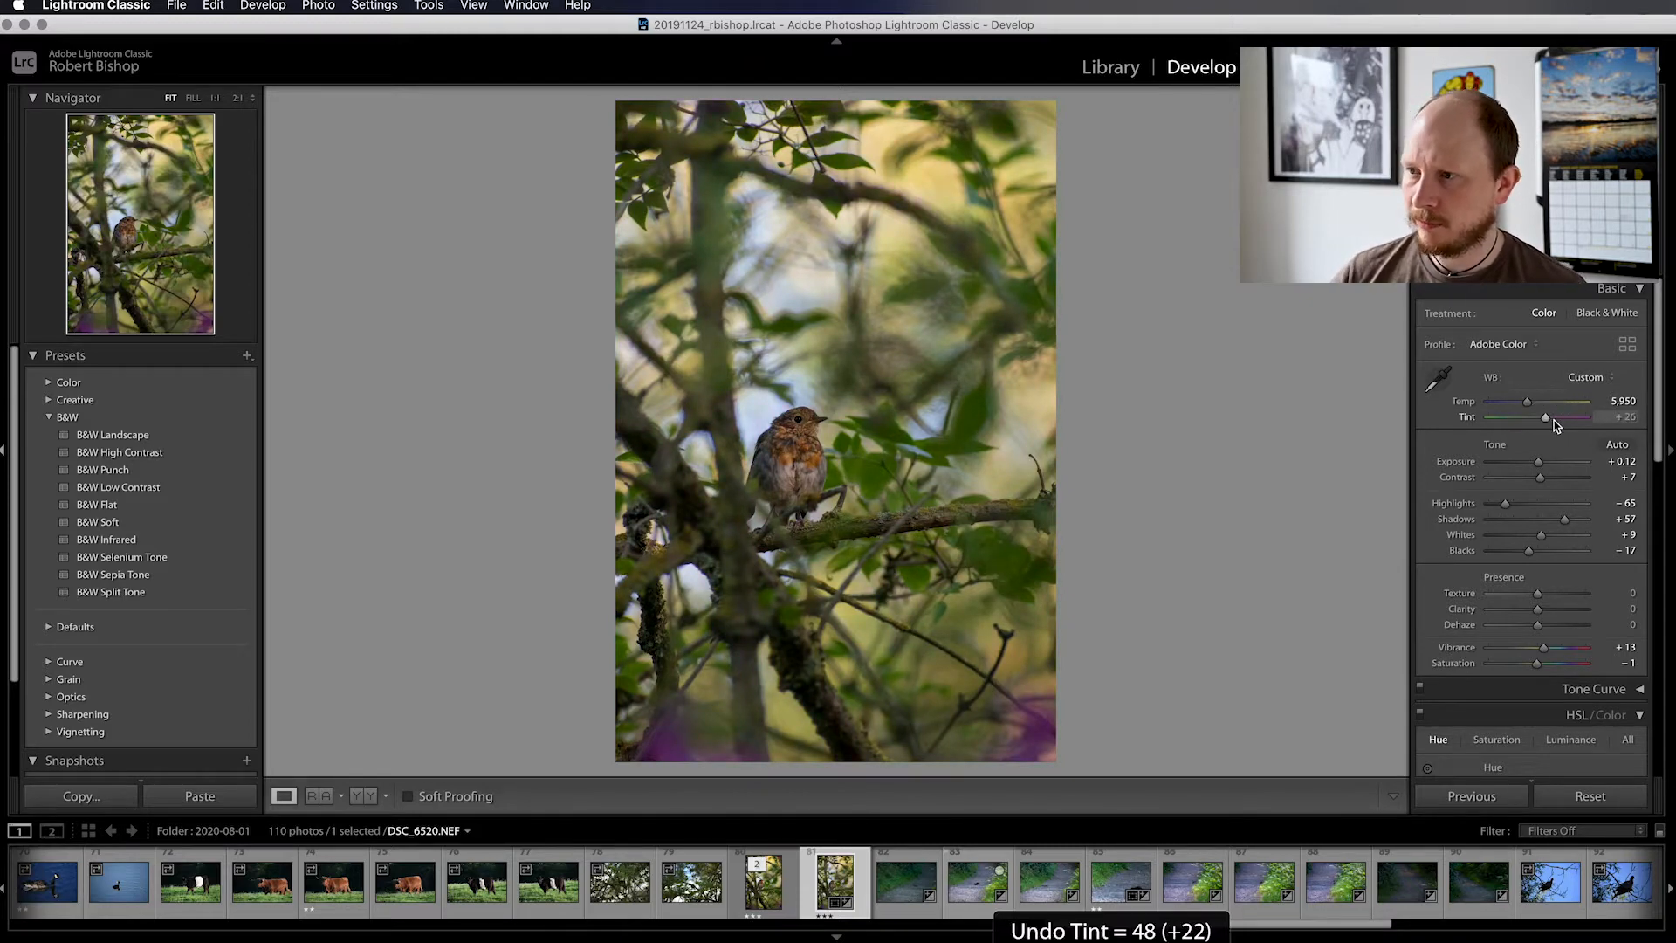
Set Exposure to +0.05 and Shadows to +32, undoing the trial Highlights change
scroll(1560, 492, "down", 3)
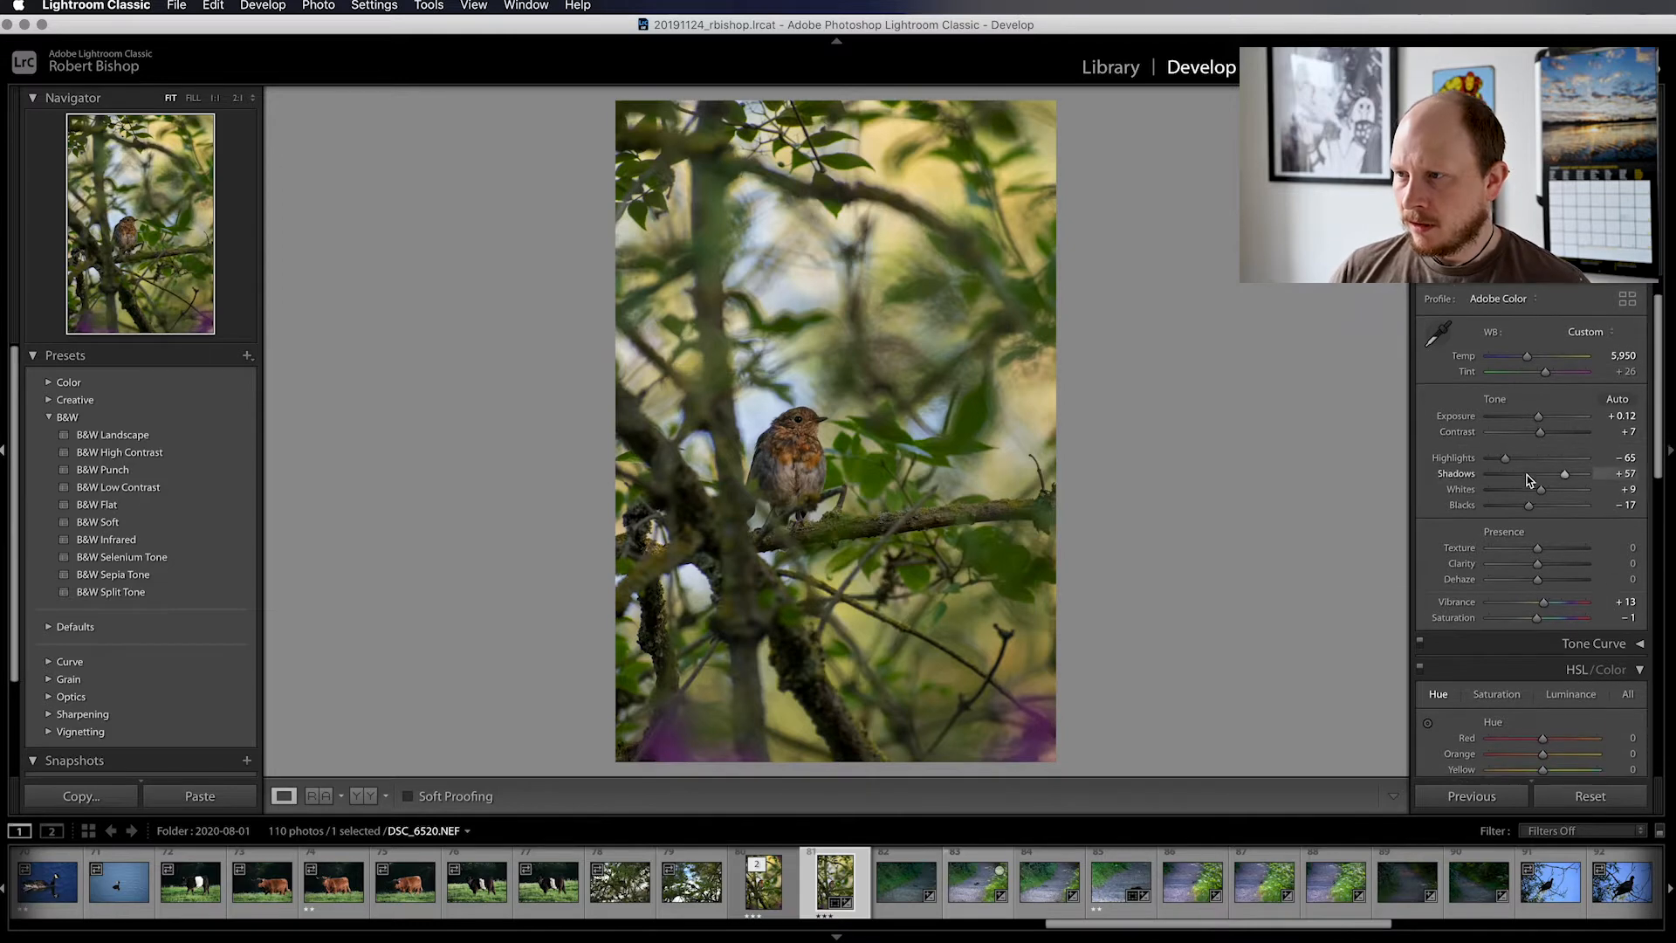
scroll(1561, 491, "down", 1)
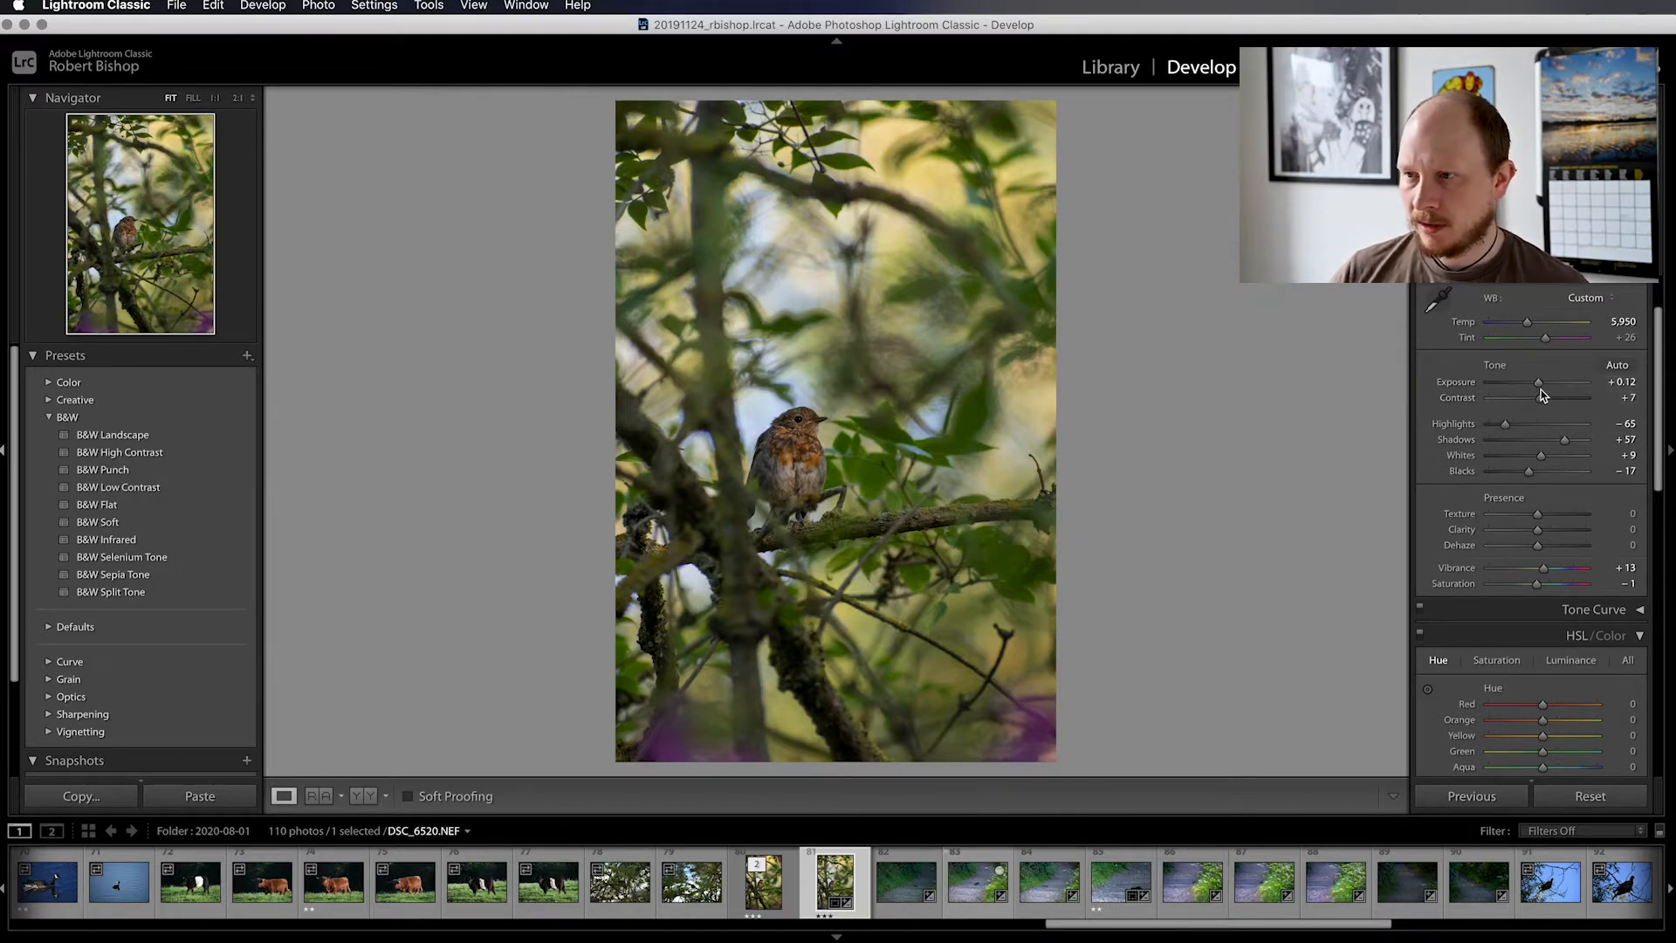
left_click_drag(1541, 384, 1538, 386)
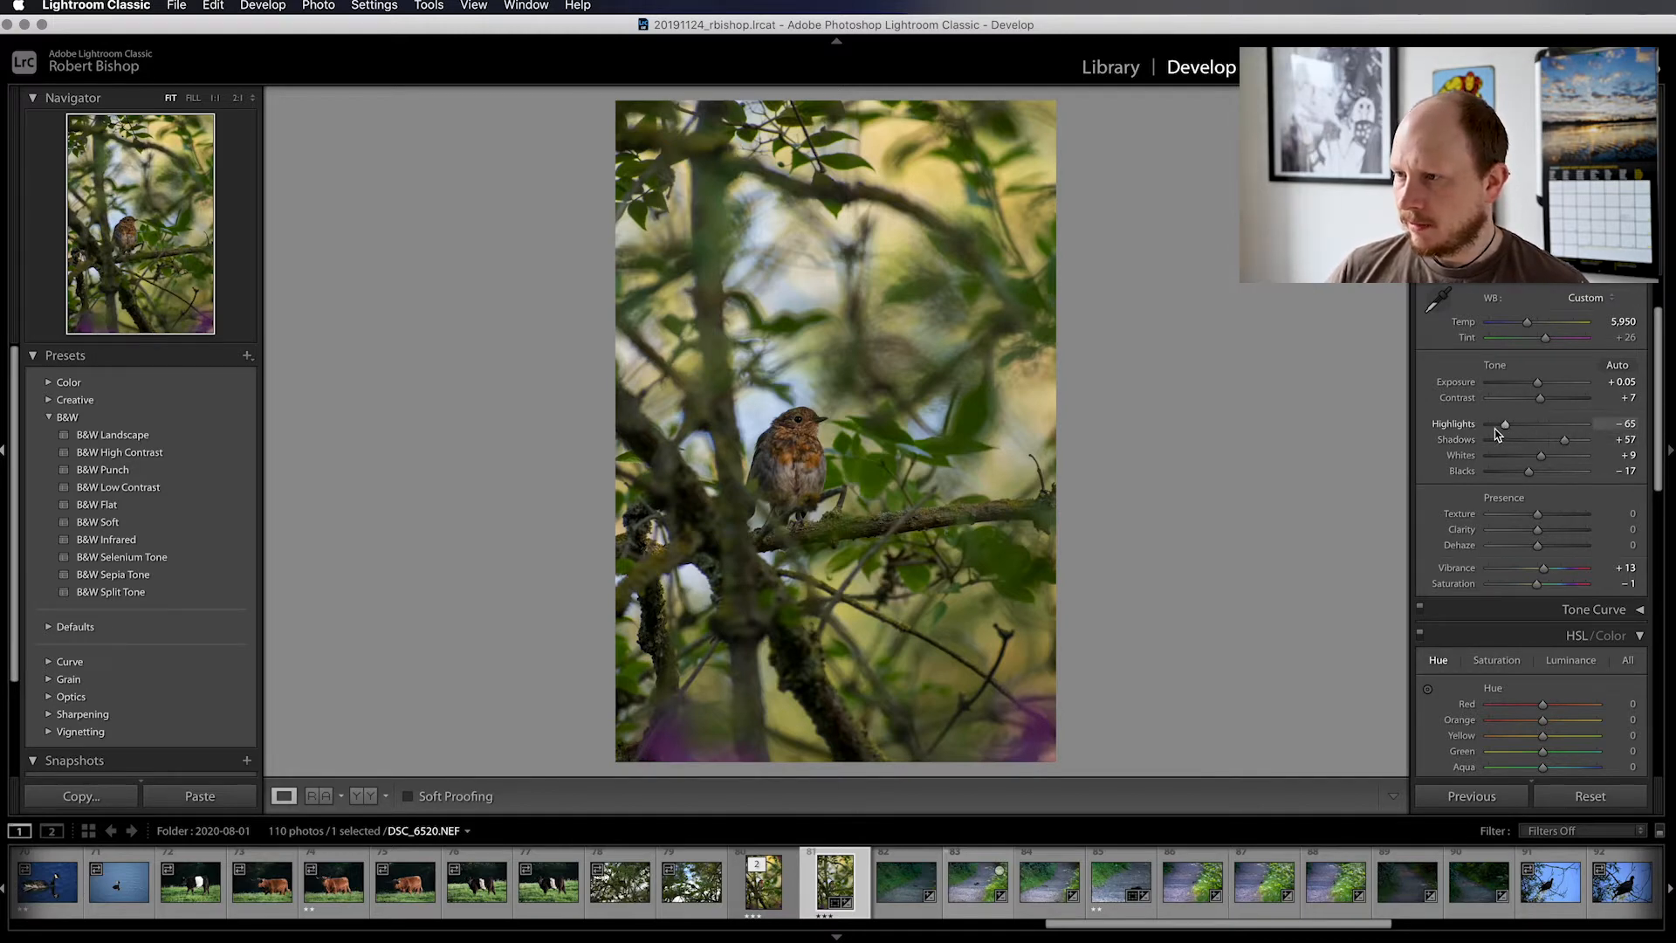
left_click_drag(1503, 430, 1517, 428)
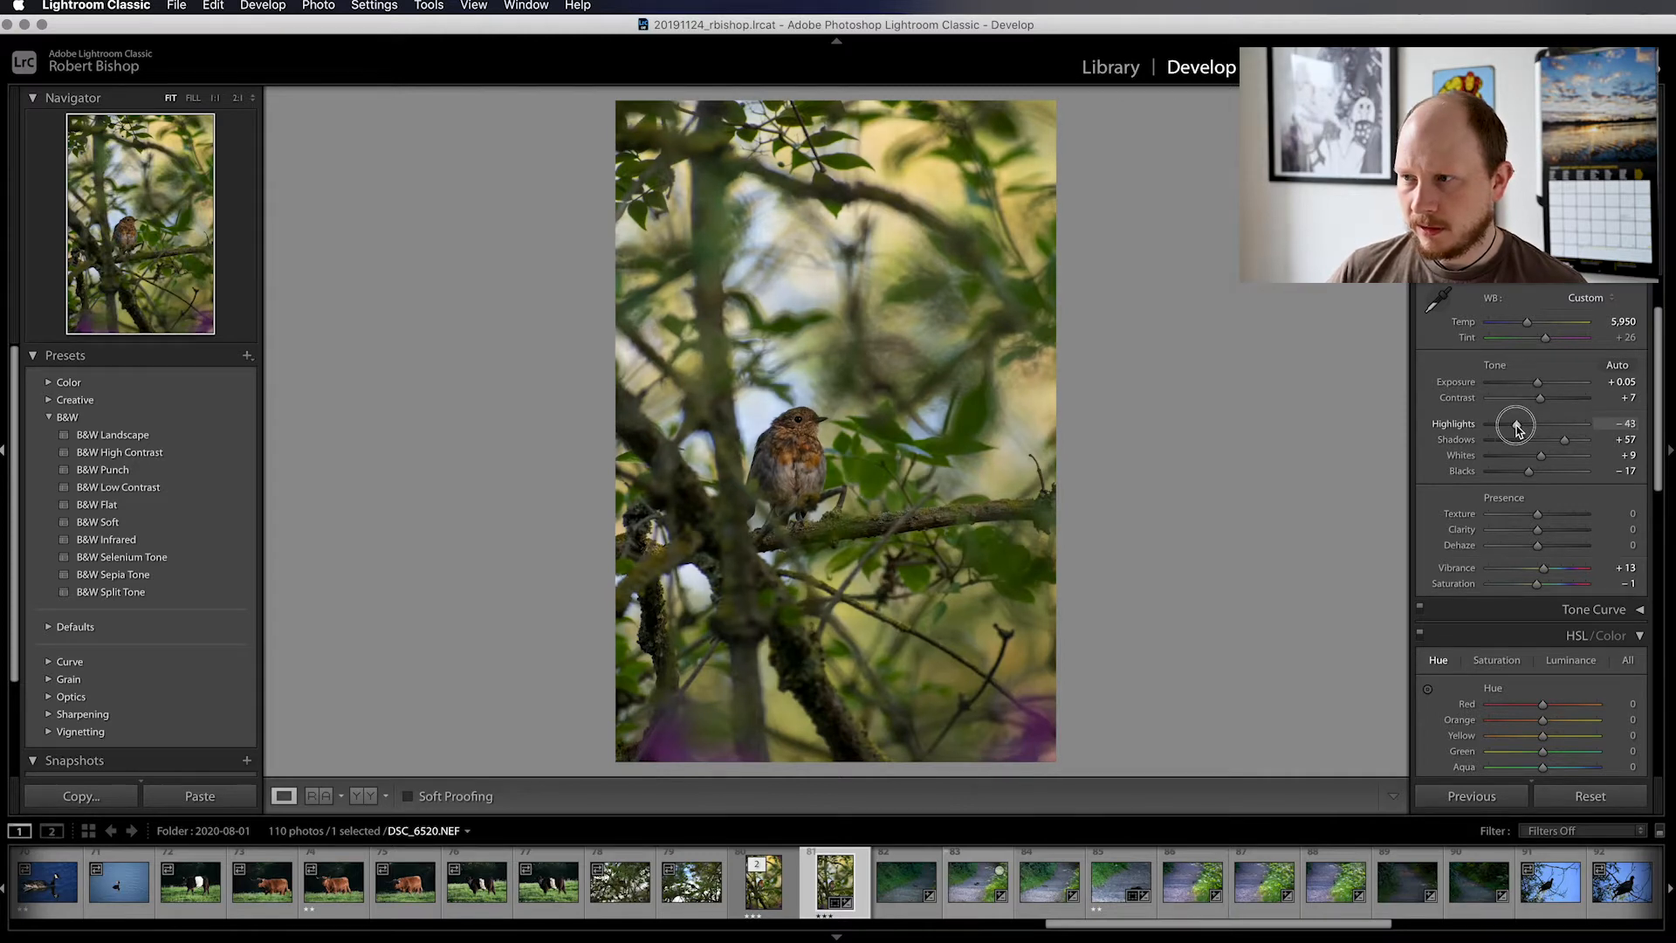
key("super+z")
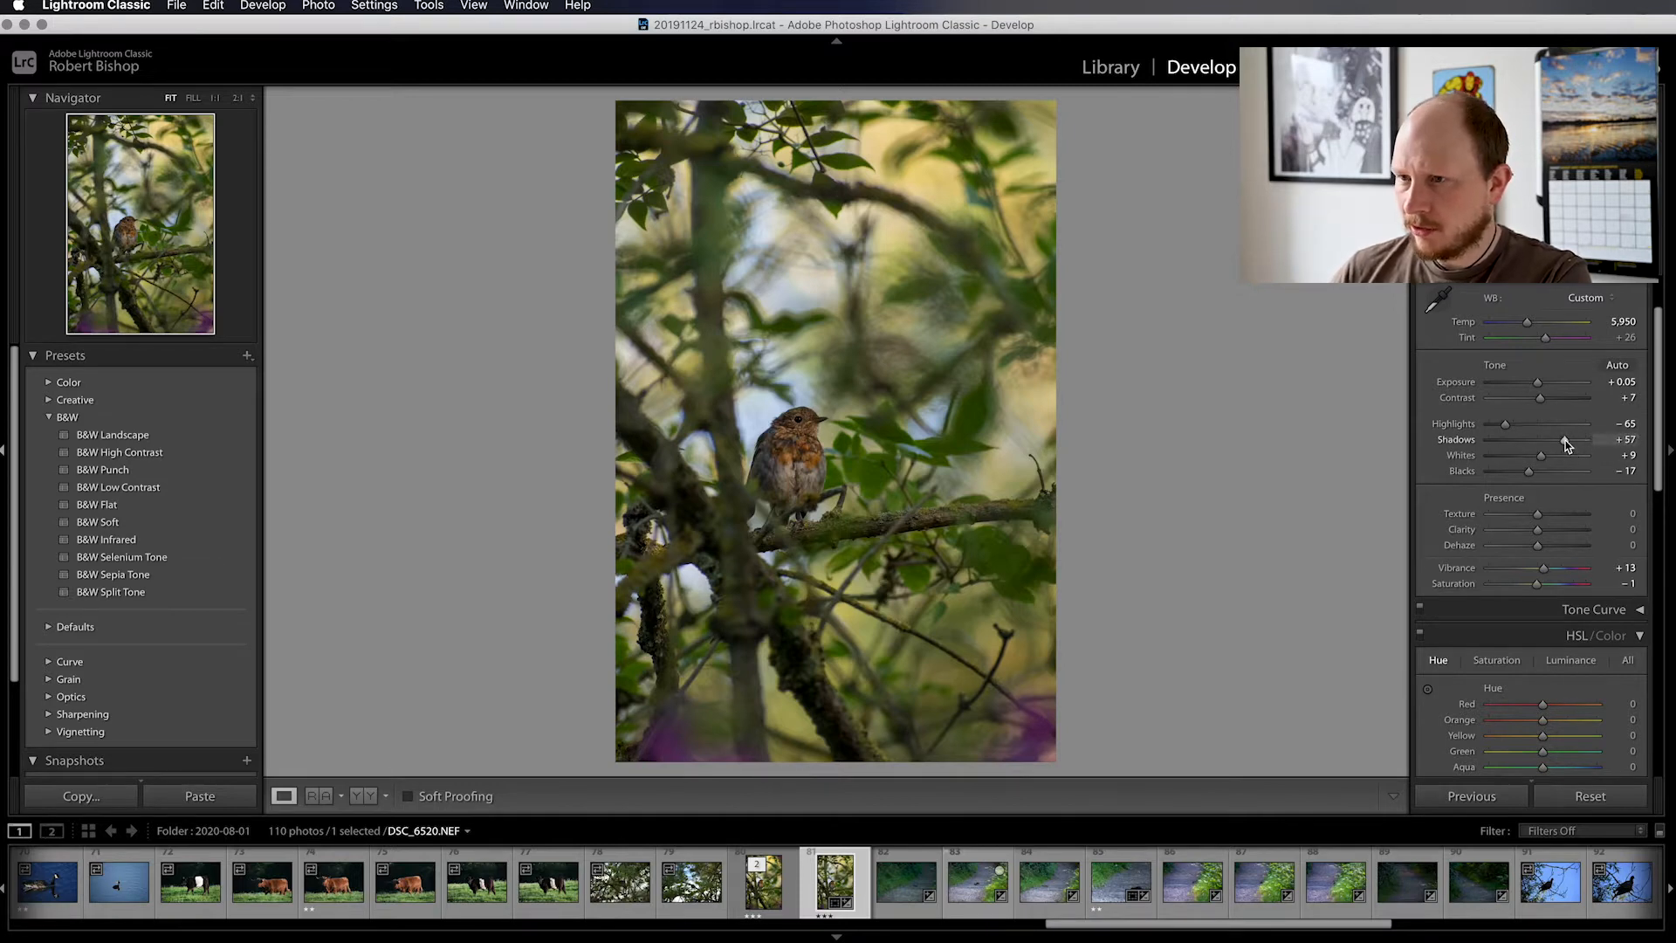
left_click_drag(1564, 441, 1553, 442)
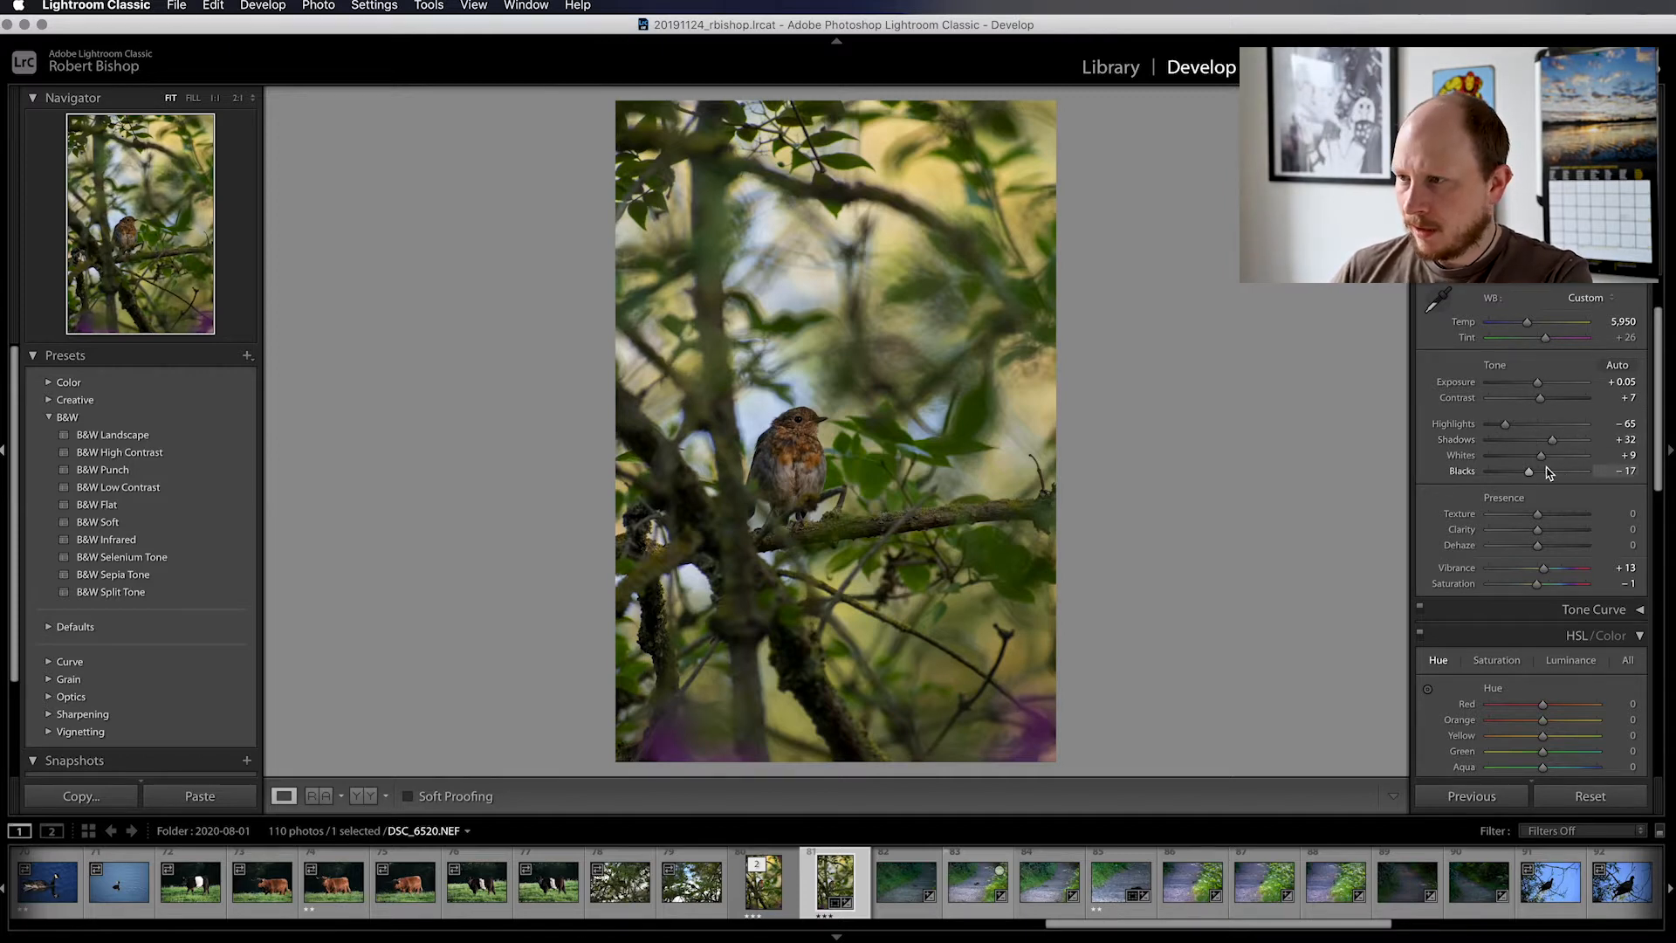
Try a higher Whites value, undo it, and set Blacks to −18
left_click_drag(1543, 463, 1539, 463)
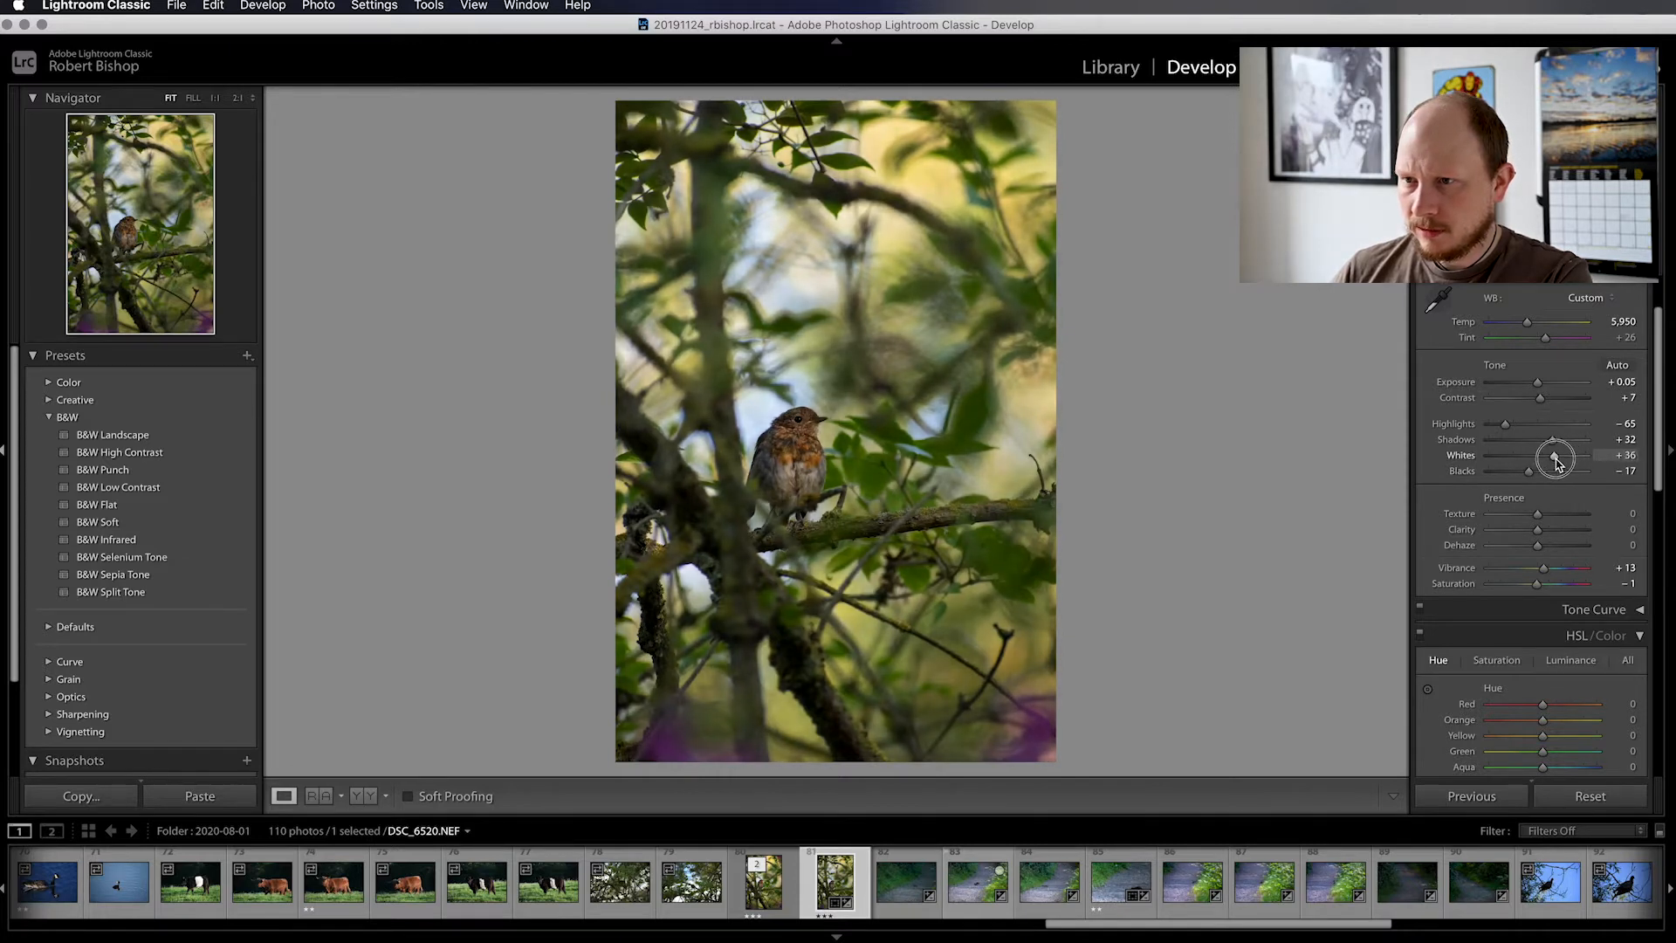
key("super+z")
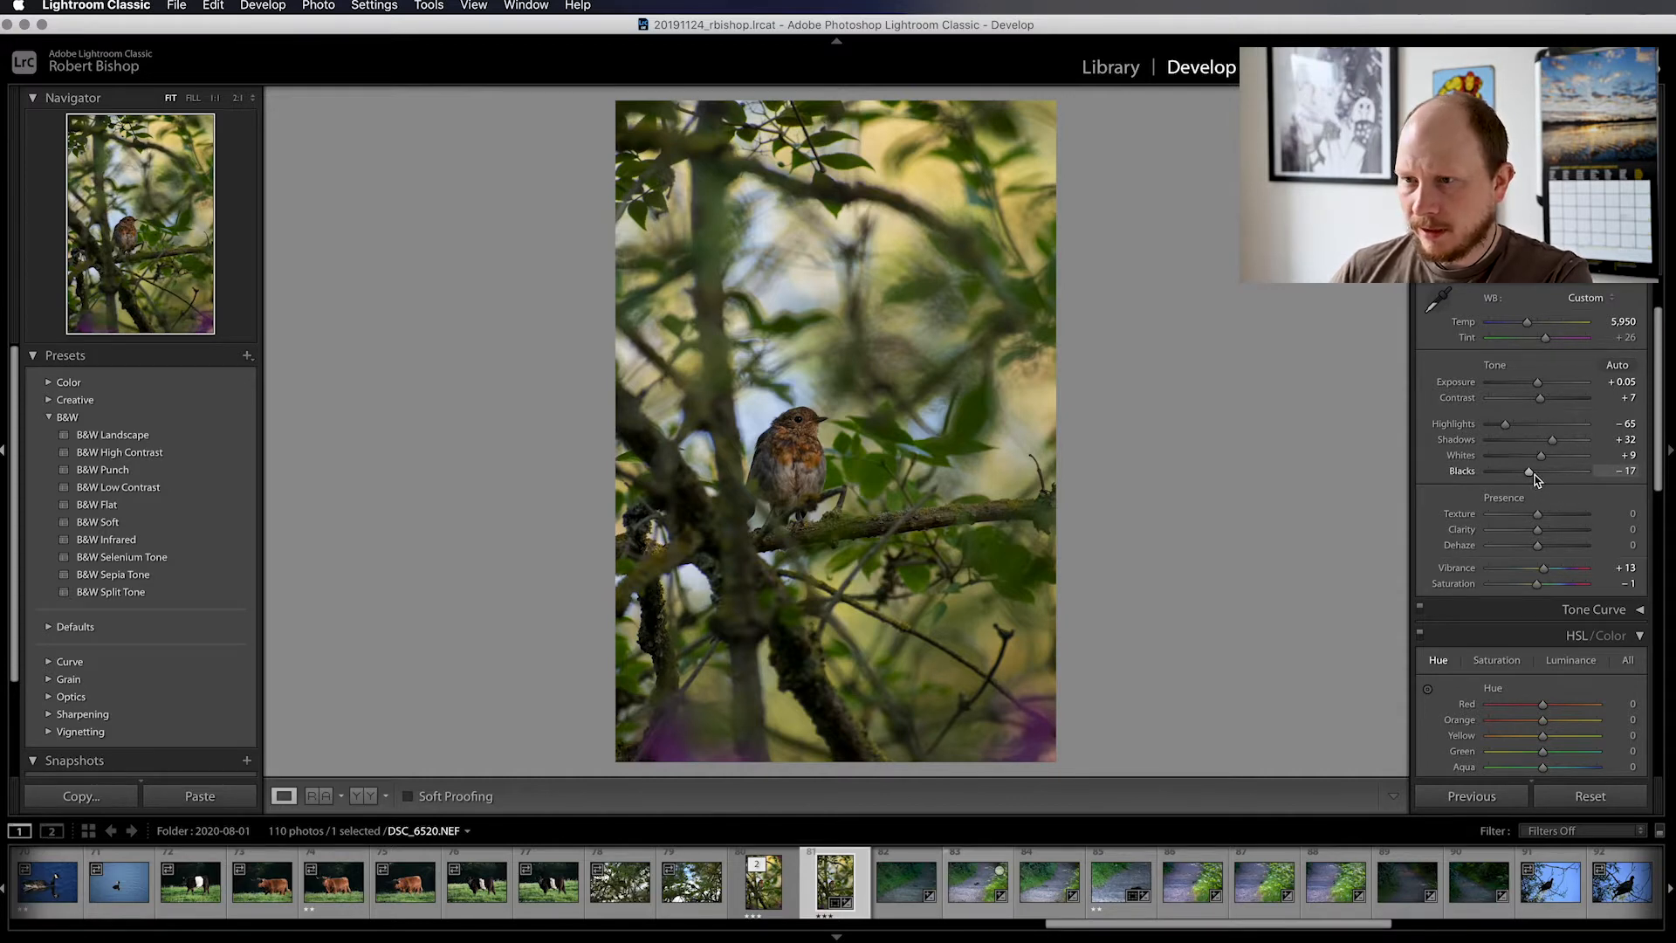
mouse_move(1532, 476)
left_mouse_down()
mouse_move(1515, 468)
mouse_move(1546, 480)
mouse_move(1523, 479)
left_mouse_up()
key("super+z")
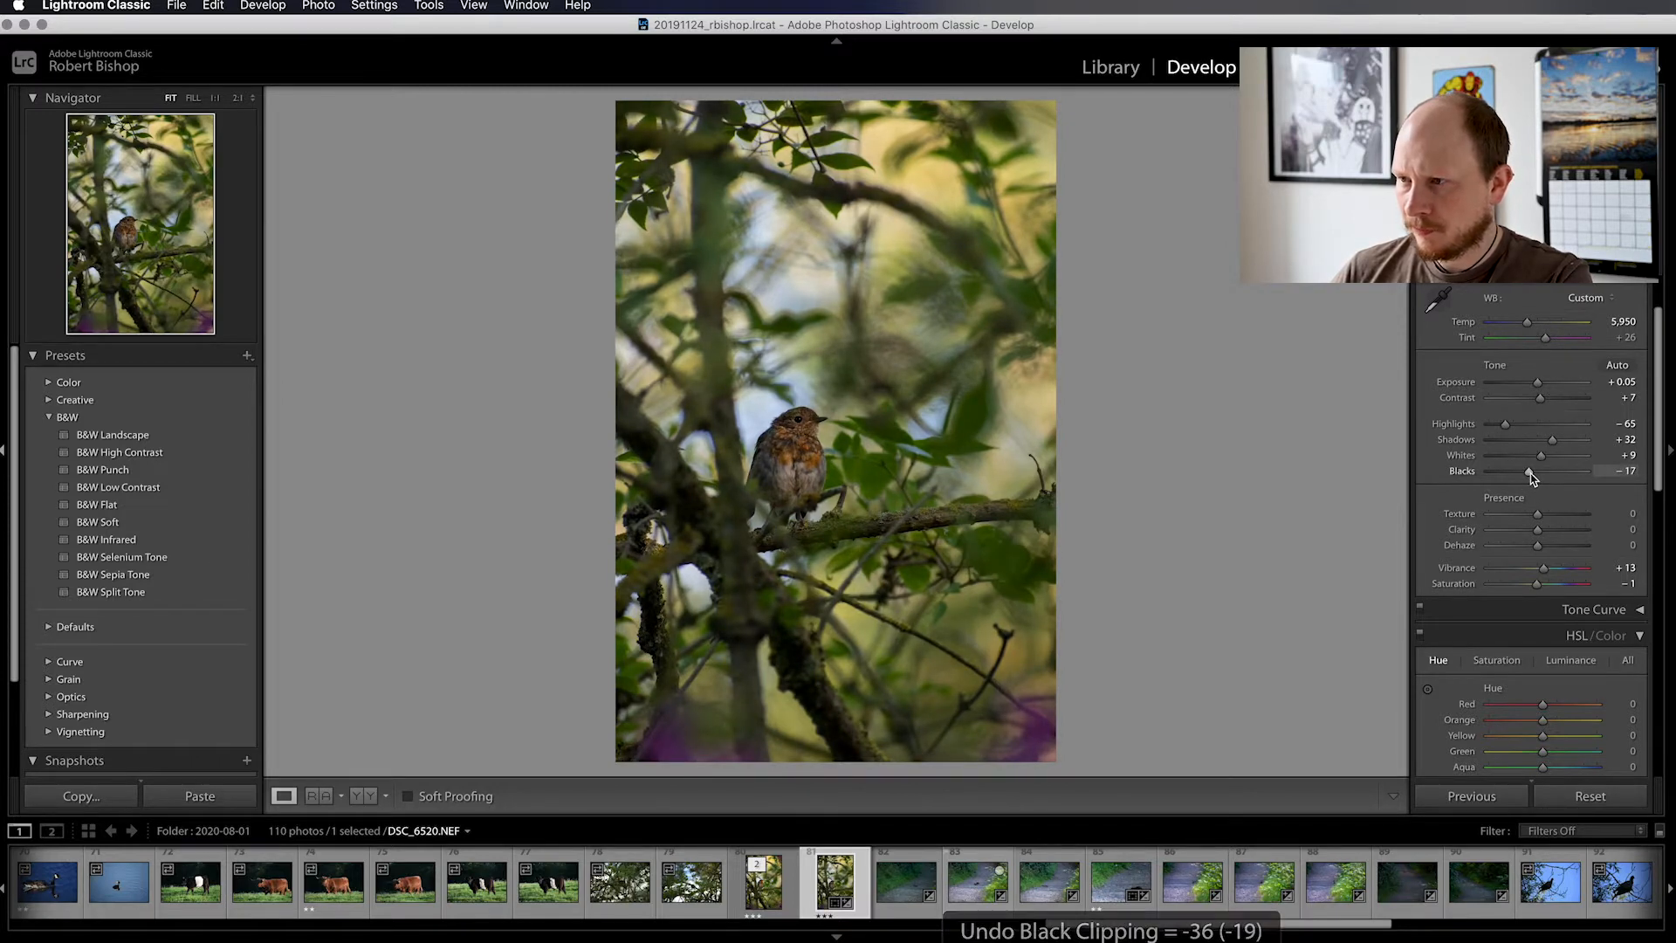
left_click(1532, 476)
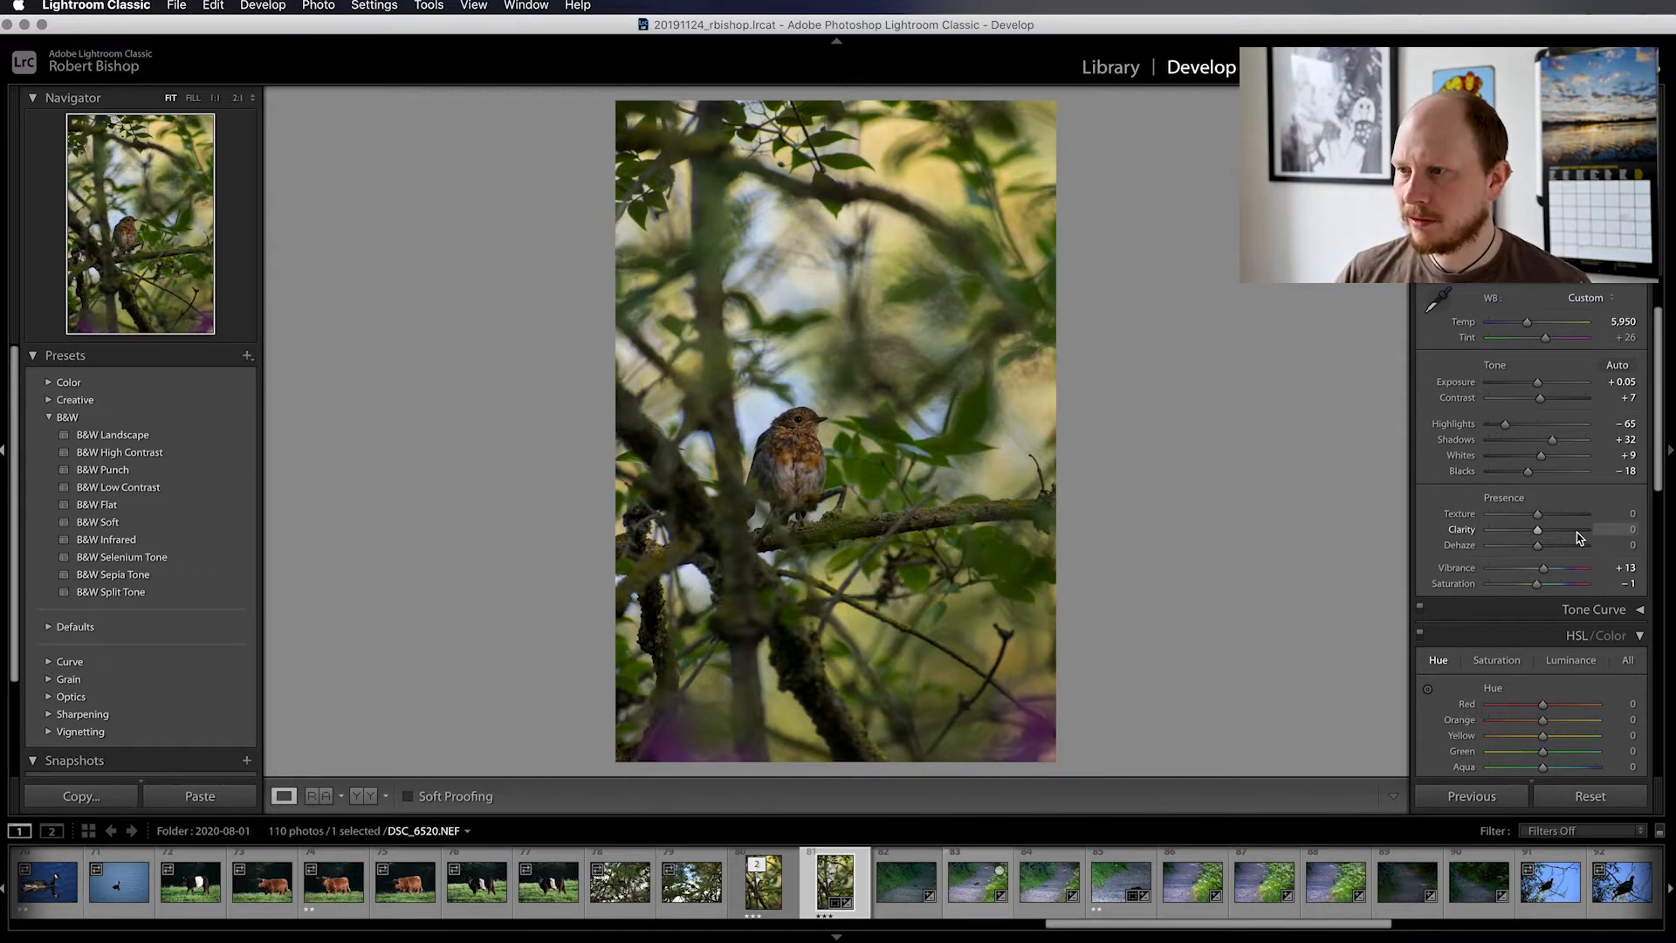
Shift the Green hue in the HSL adjustments to +14, trying a stronger shift first
scroll(1568, 510, "up", 1)
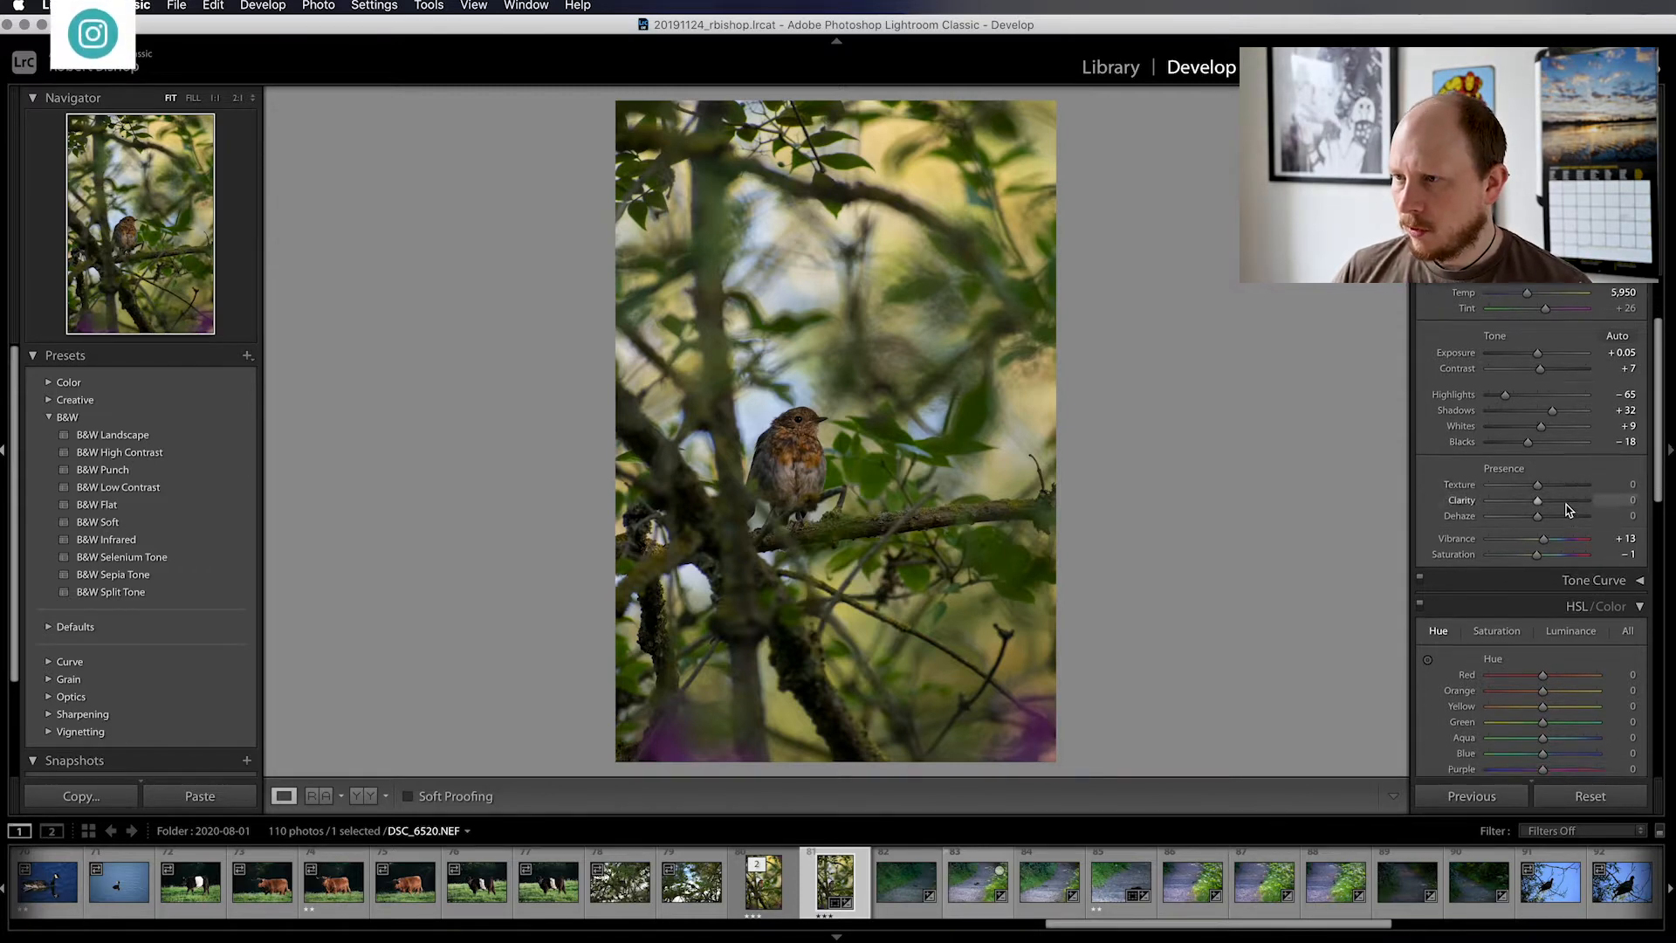
scroll(1568, 510, "down", 5)
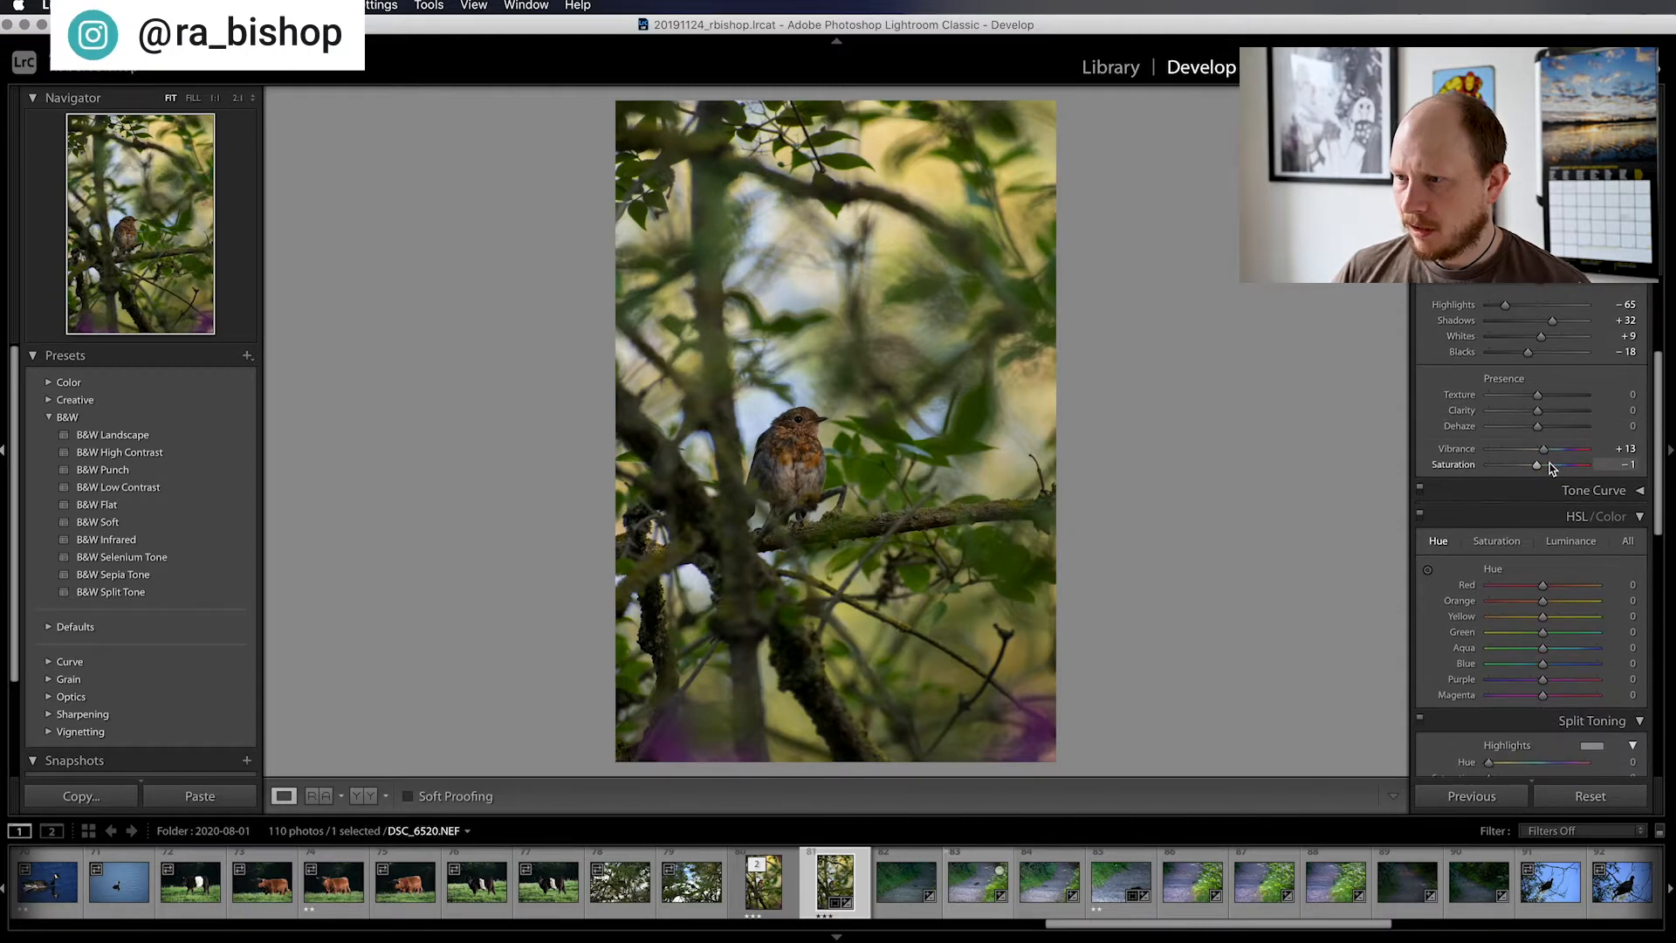
scroll(1545, 471, "down", 2)
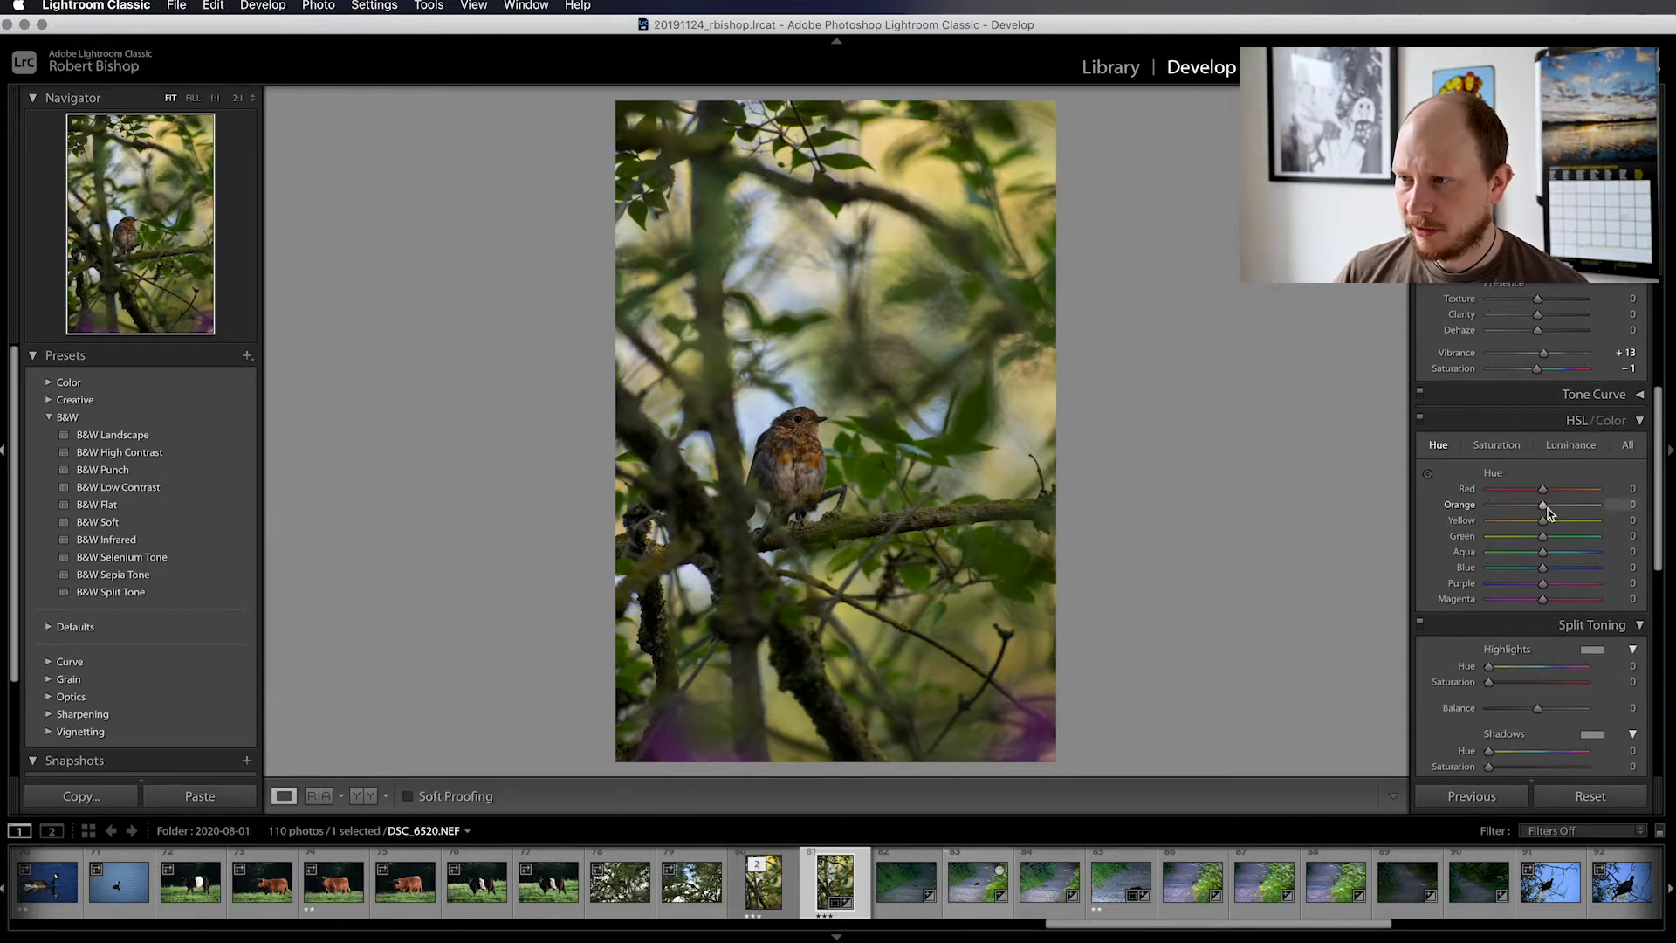
scroll(1539, 506, "down", 1)
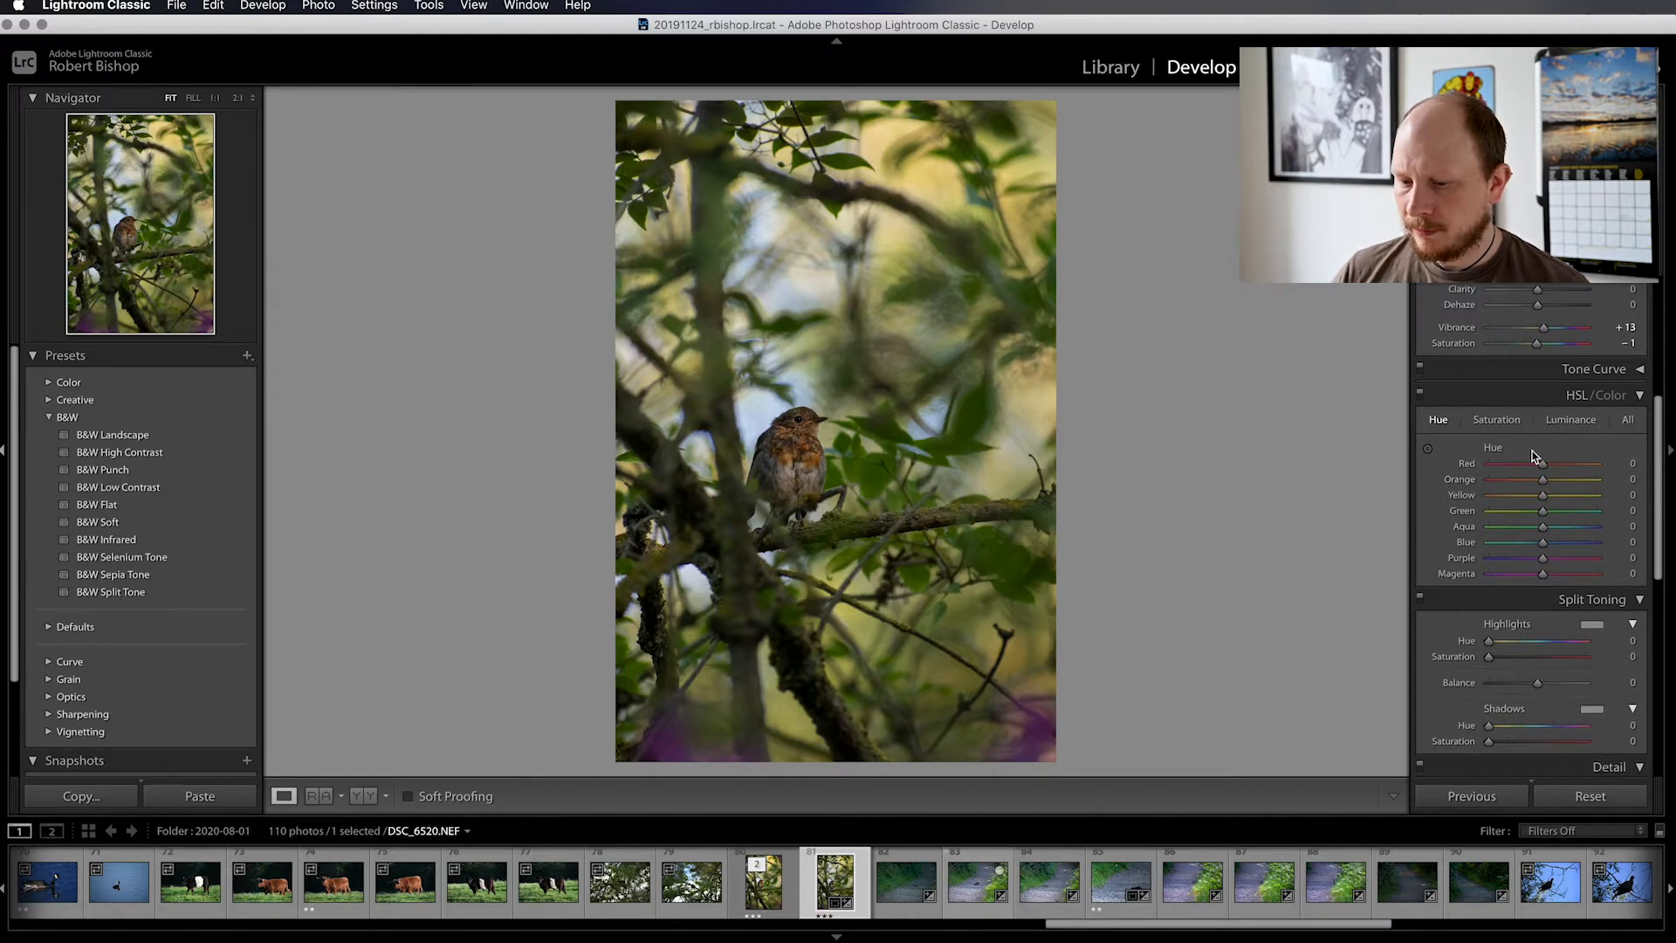
scroll(1532, 441, "down", 1)
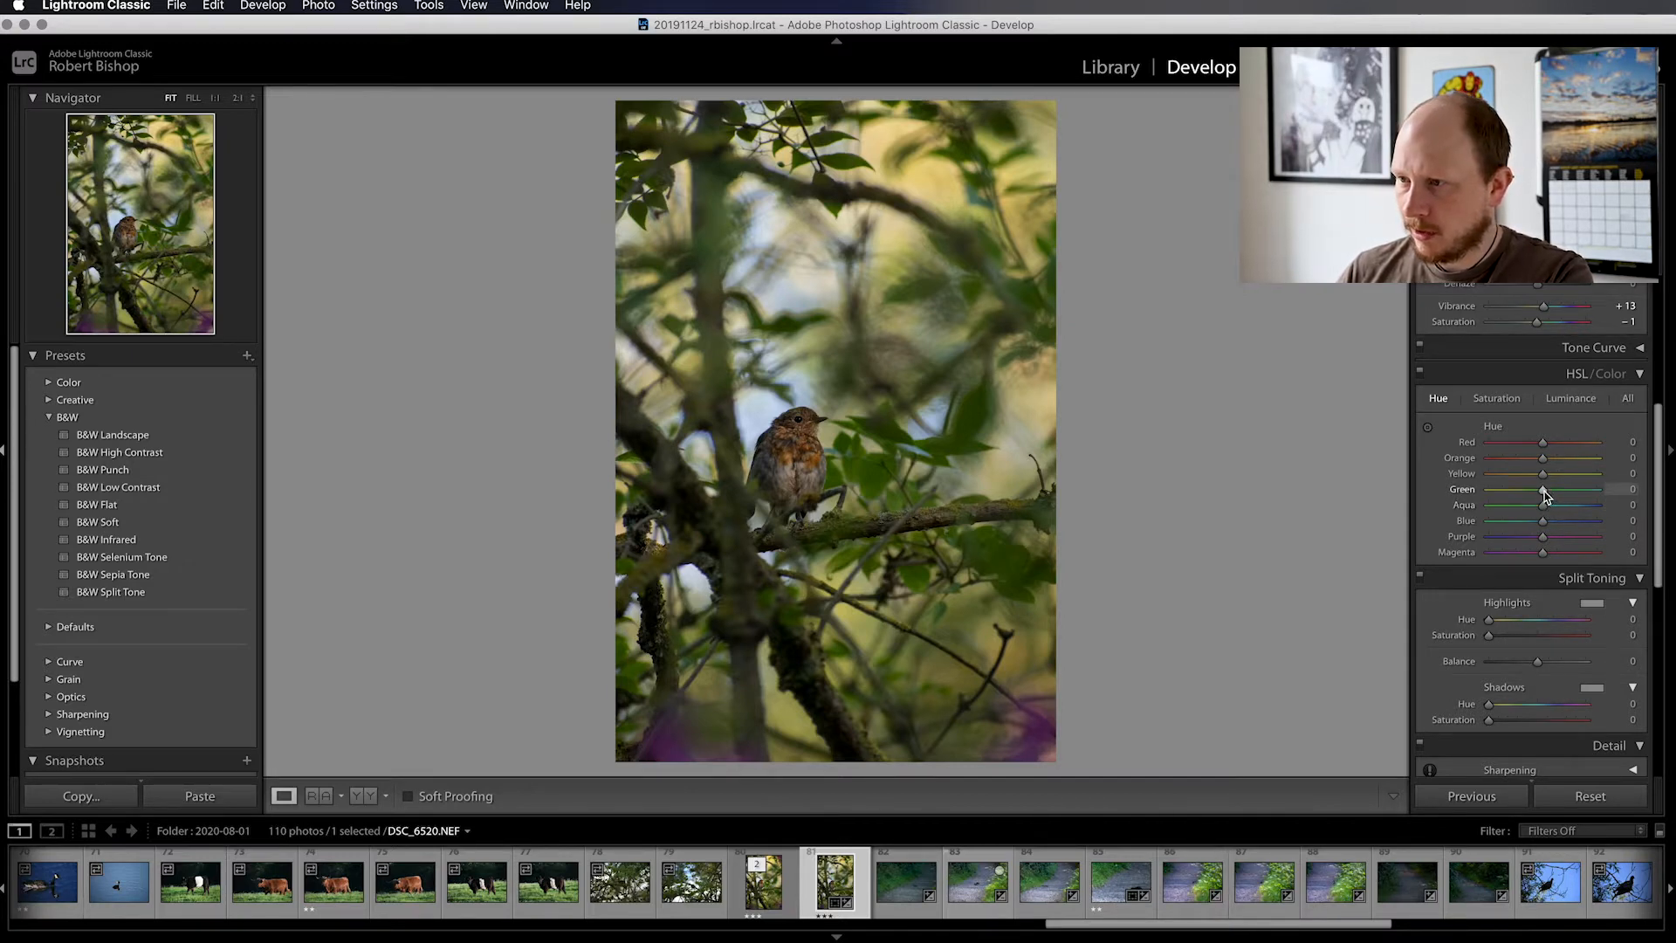
left_click_drag(1545, 495, 1580, 495)
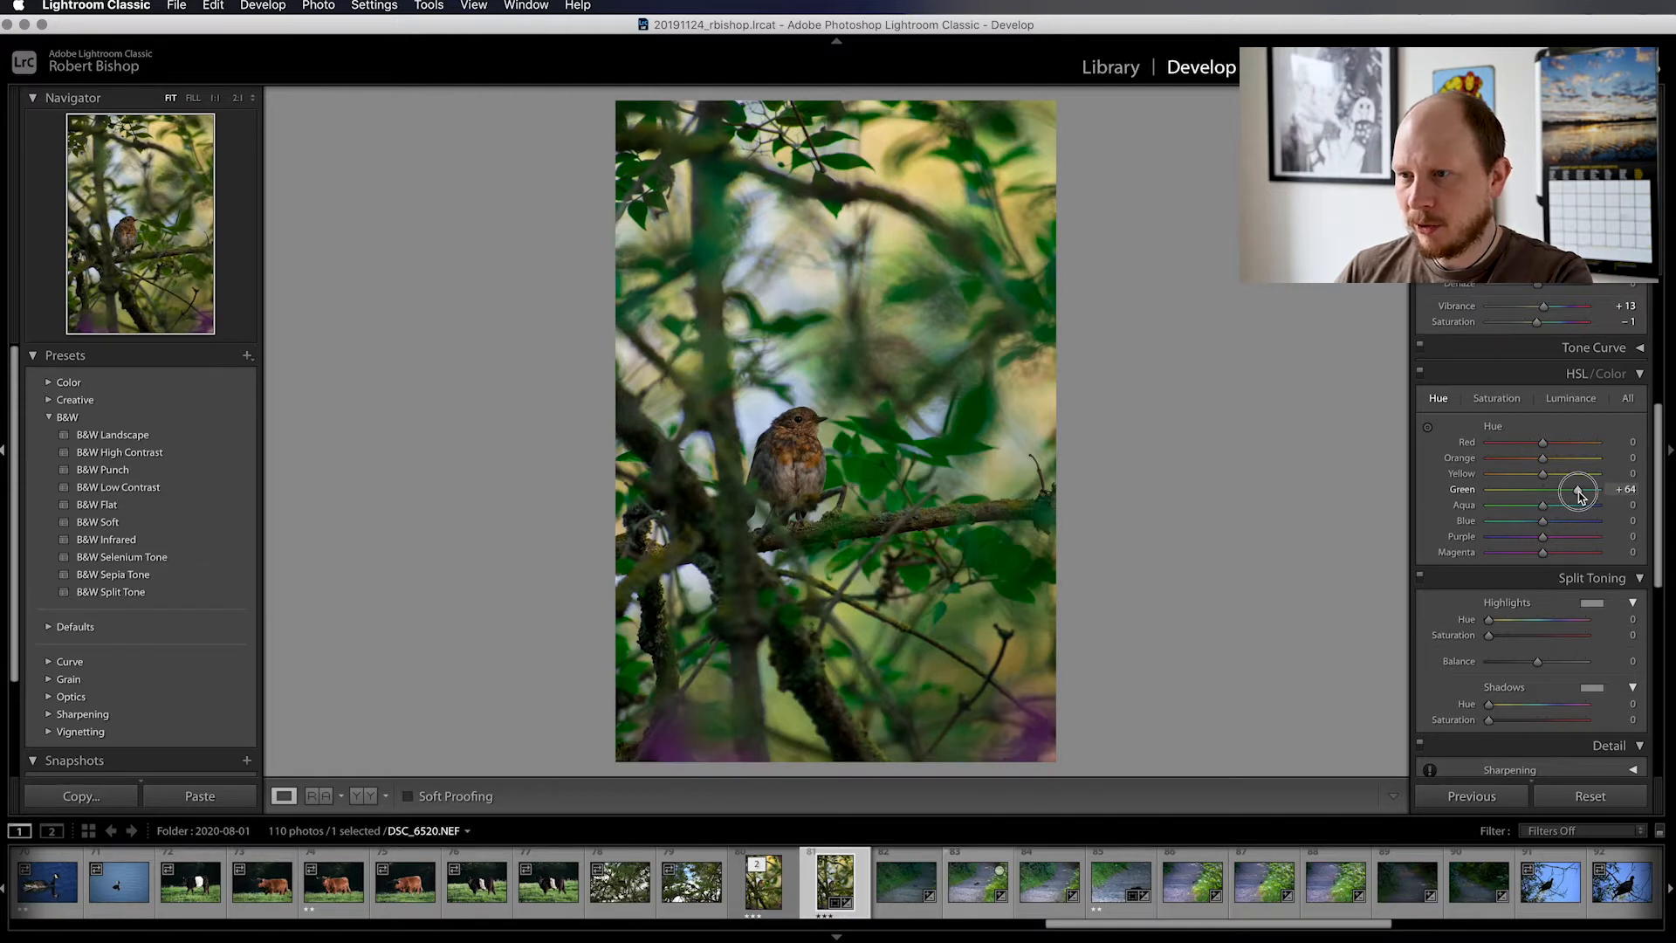
mouse_move(1580, 495)
left_mouse_down()
mouse_move(1495, 495)
mouse_move(1554, 496)
left_mouse_up()
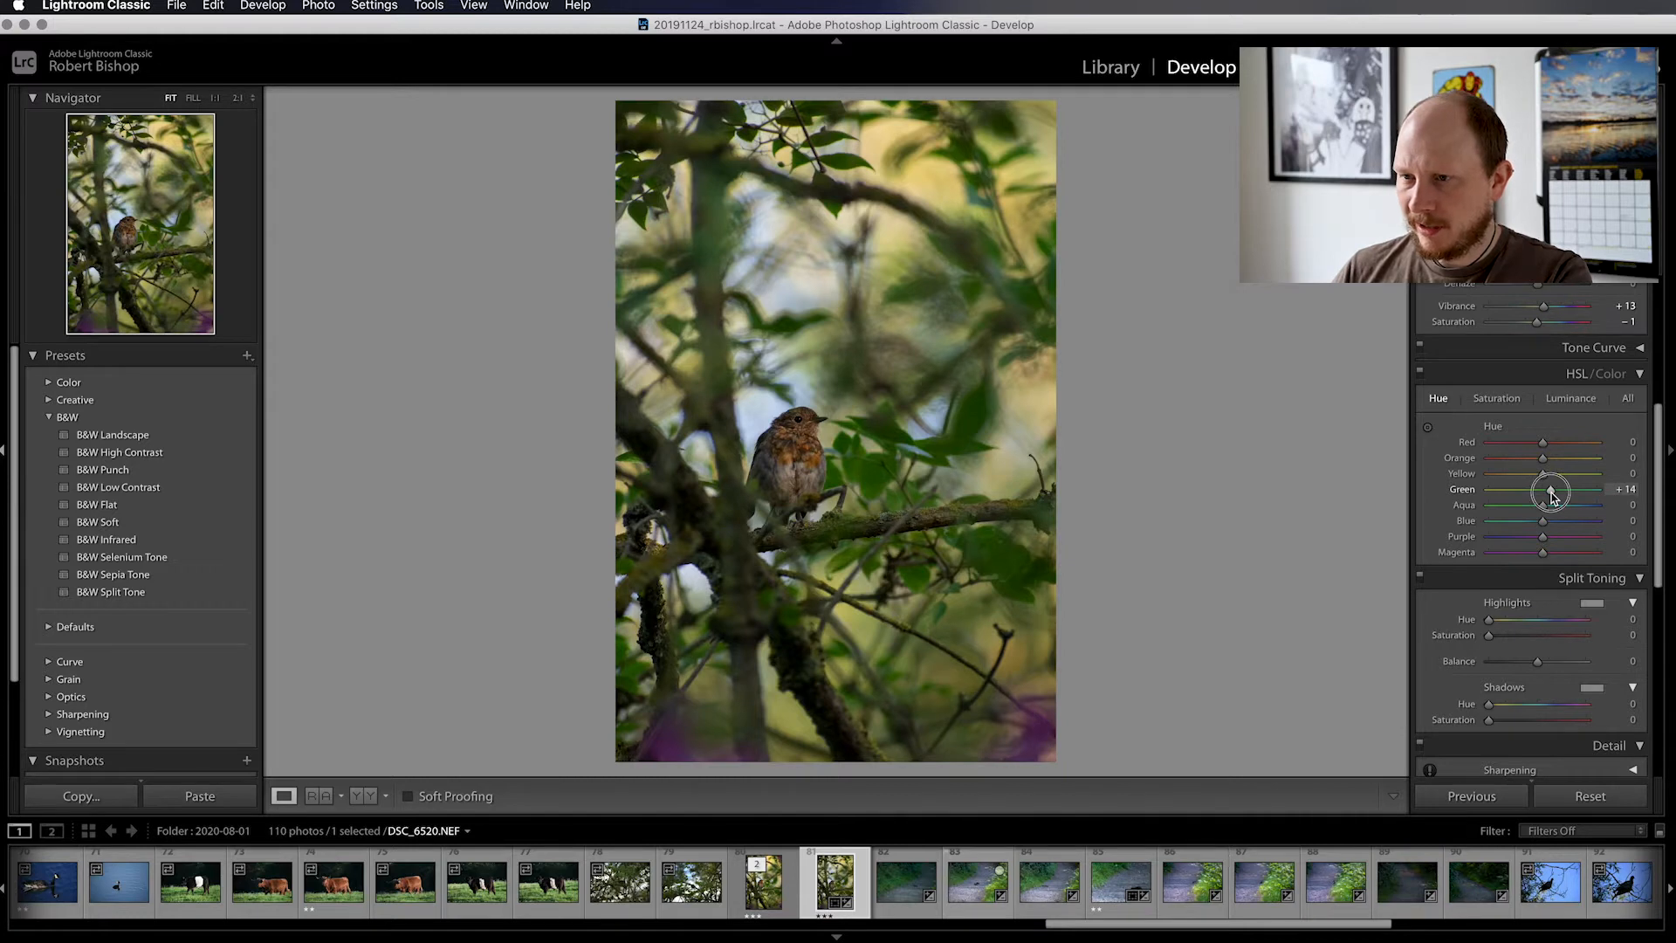
mouse_move(1551, 495)
left_mouse_down()
mouse_move(1514, 495)
mouse_move(1553, 494)
left_mouse_up()
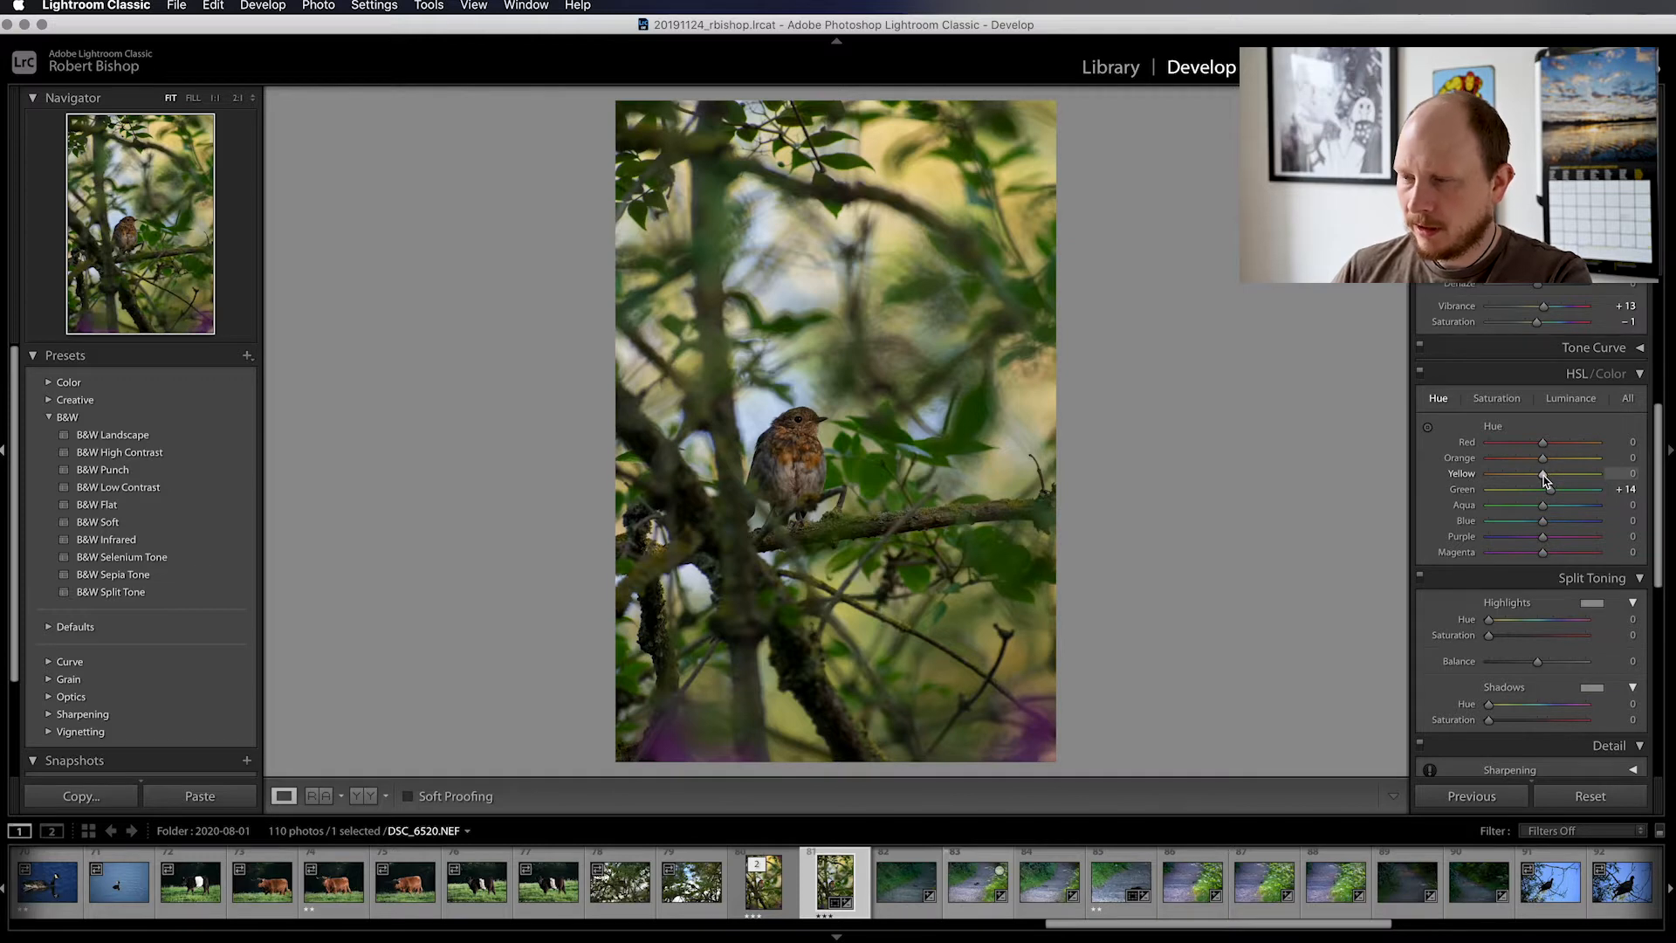
Set the HSL hue values to Yellow +9, Orange −11 and Blue −11
left_click_drag(1543, 480, 1549, 481)
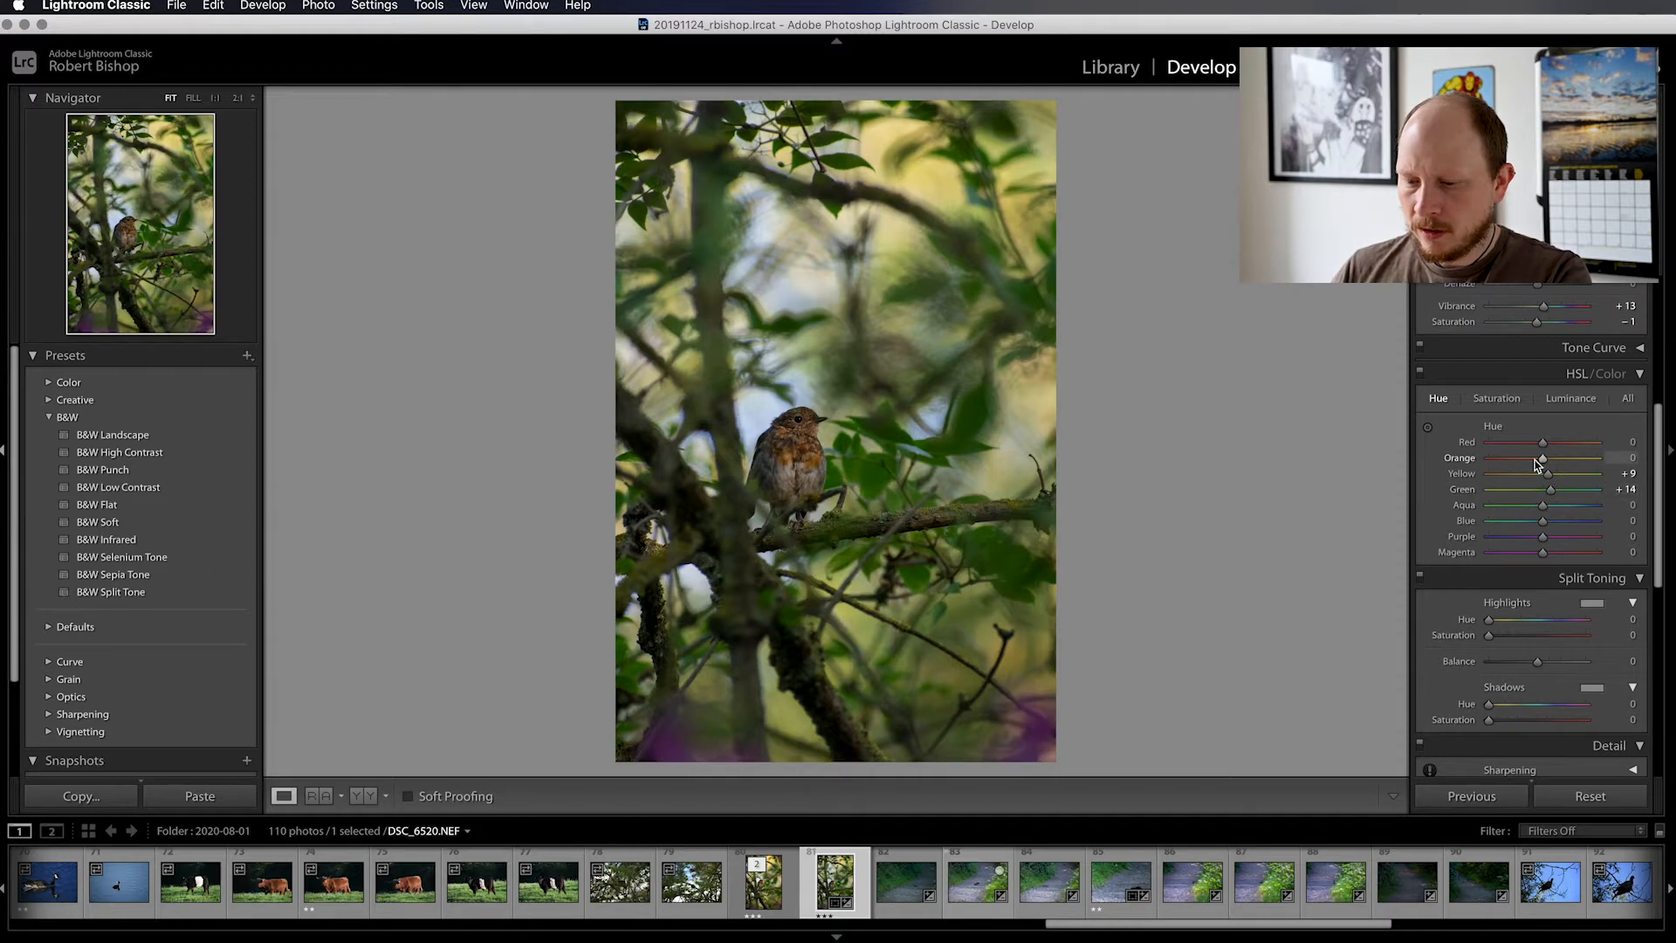
mouse_move(1545, 463)
left_mouse_down()
mouse_move(1446, 467)
mouse_move(1537, 467)
left_mouse_up()
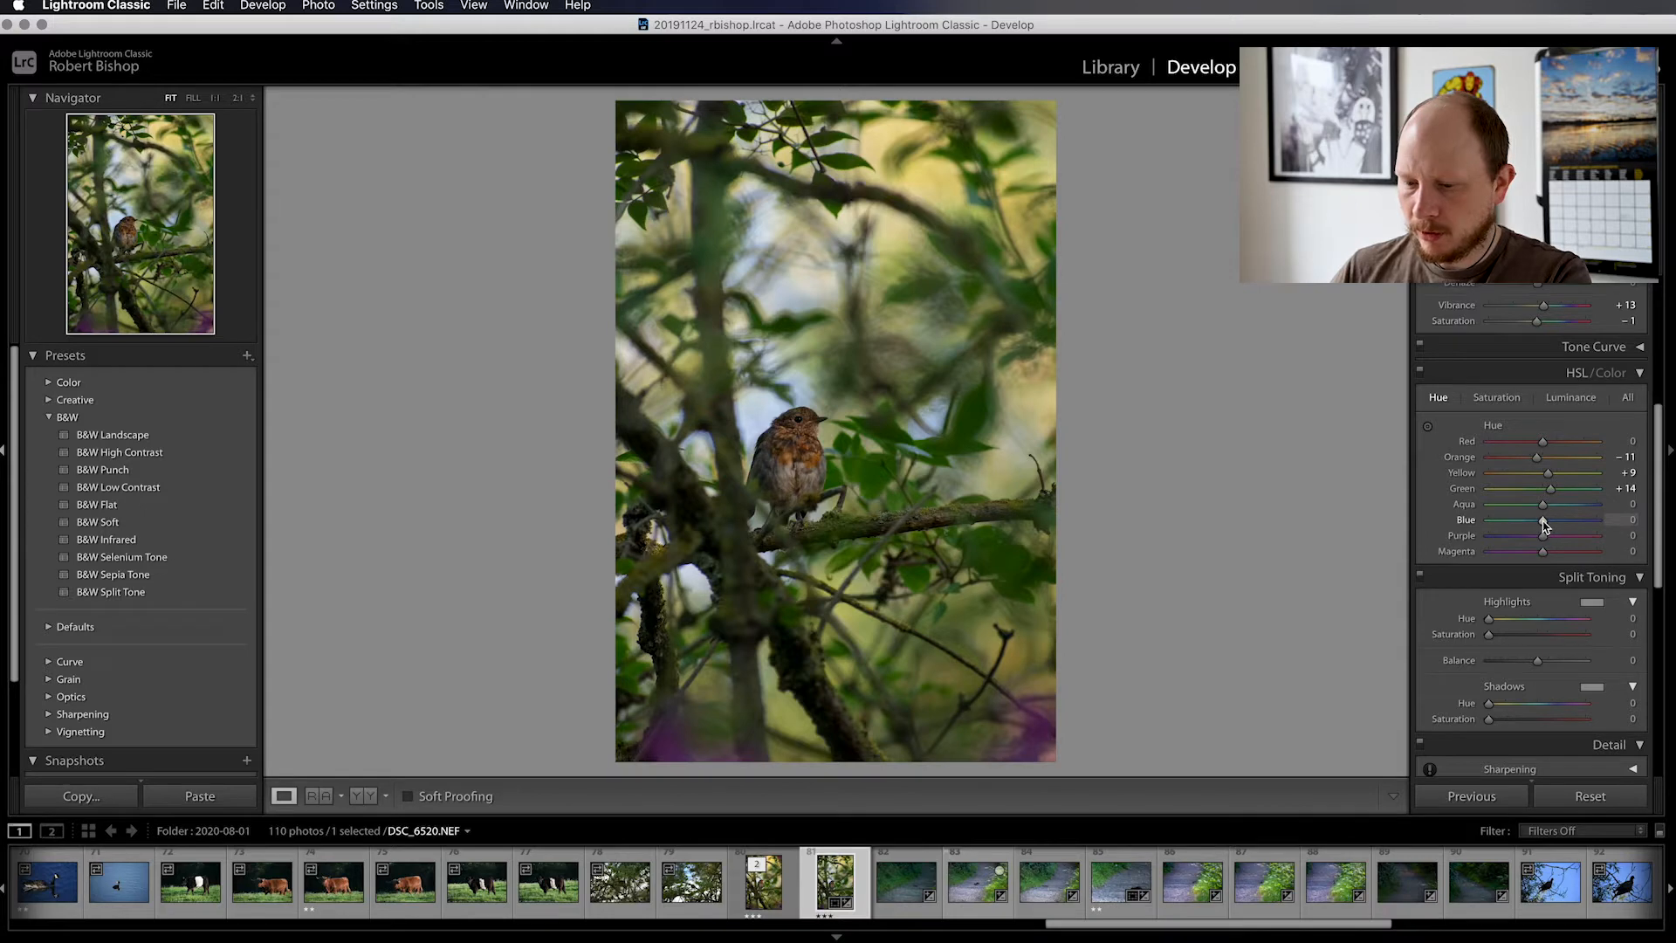
left_click_drag(1543, 523, 1538, 529)
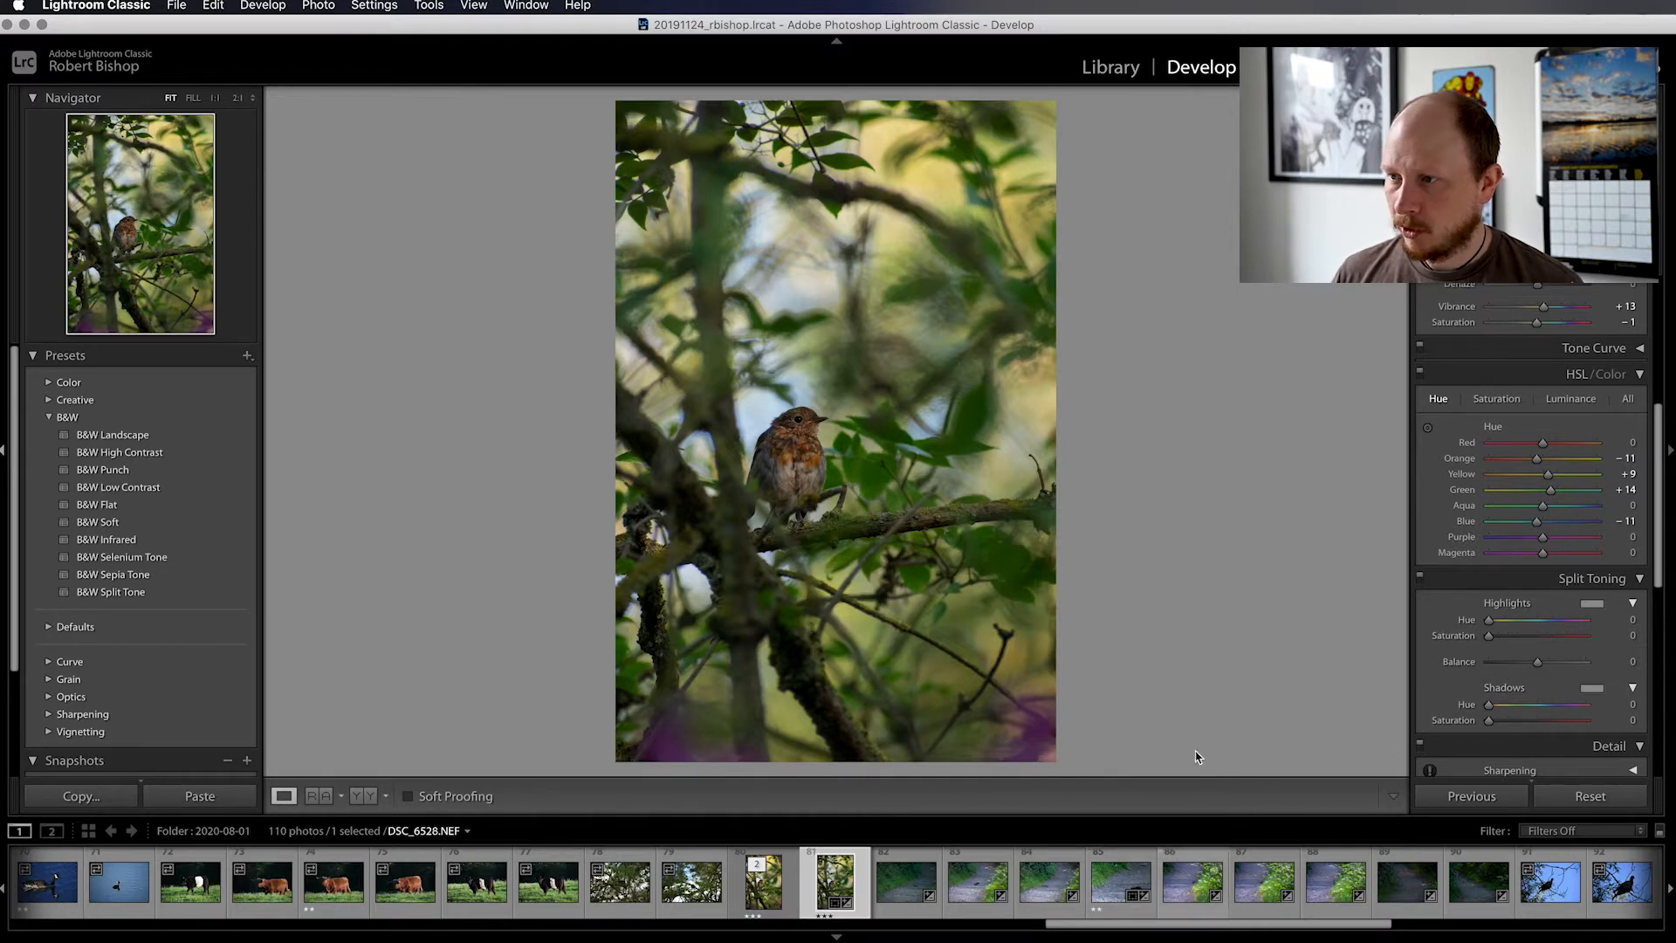
Raise the Orange saturation in the HSL adjustments to +17 to strengthen the bird's breast colour
left_click(1487, 403)
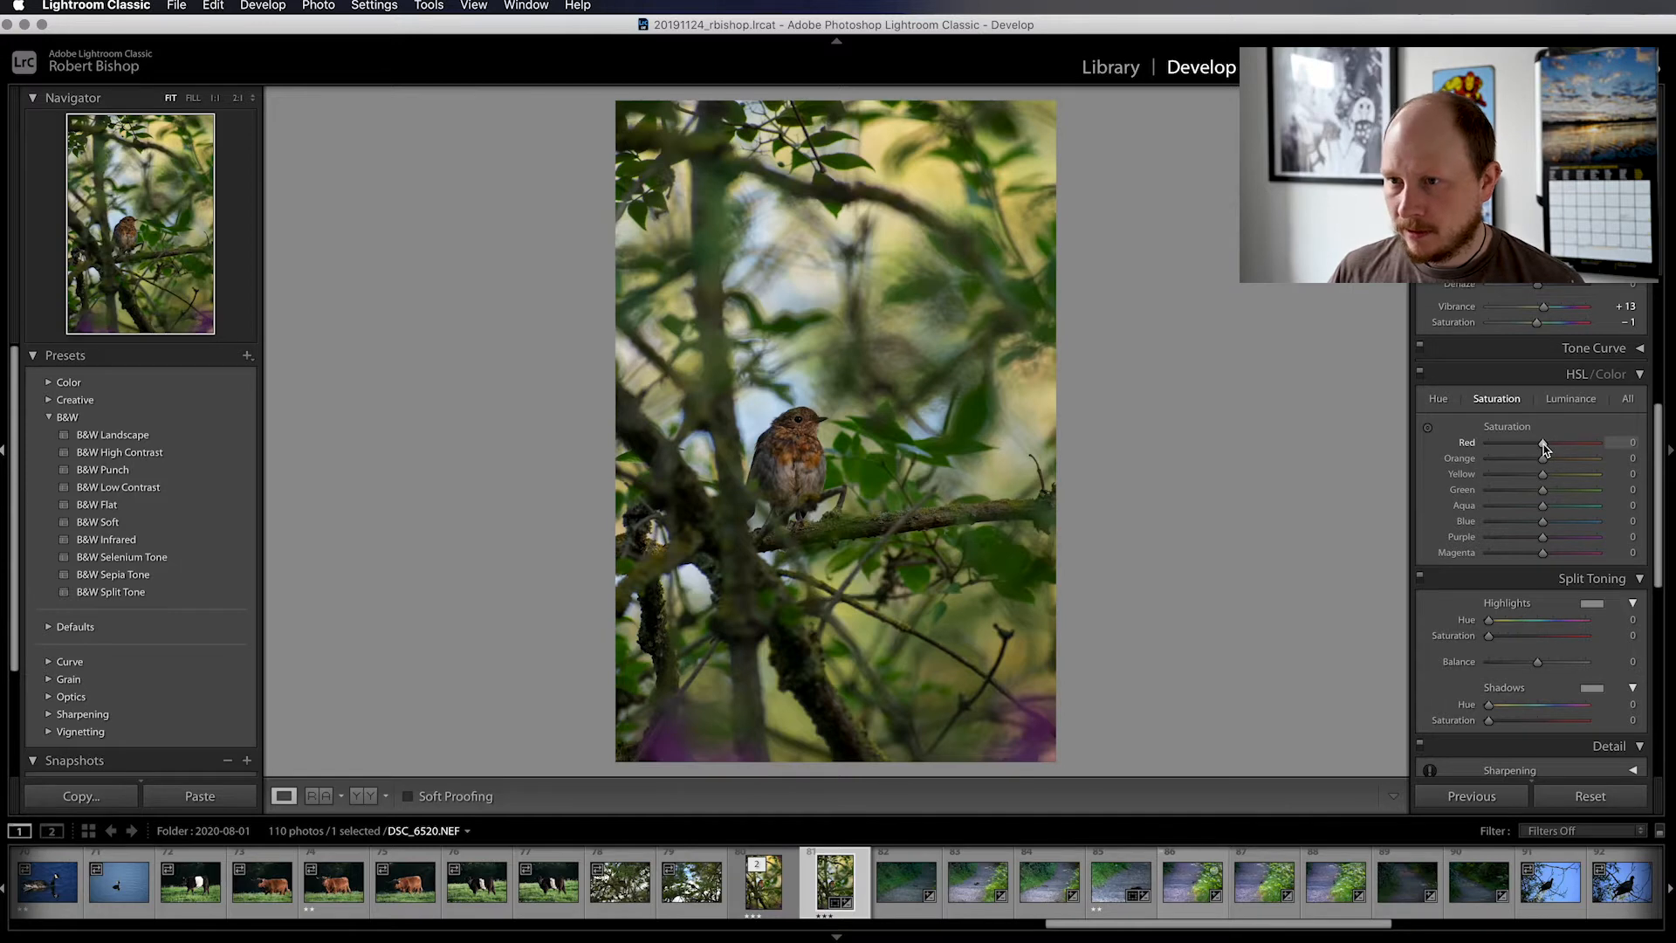
mouse_move(1543, 445)
left_mouse_down()
mouse_move(1508, 445)
mouse_move(1575, 445)
mouse_move(1492, 446)
mouse_move(1571, 445)
mouse_move(1520, 446)
mouse_move(1545, 449)
left_mouse_up()
scroll(1543, 449, "up", 1)
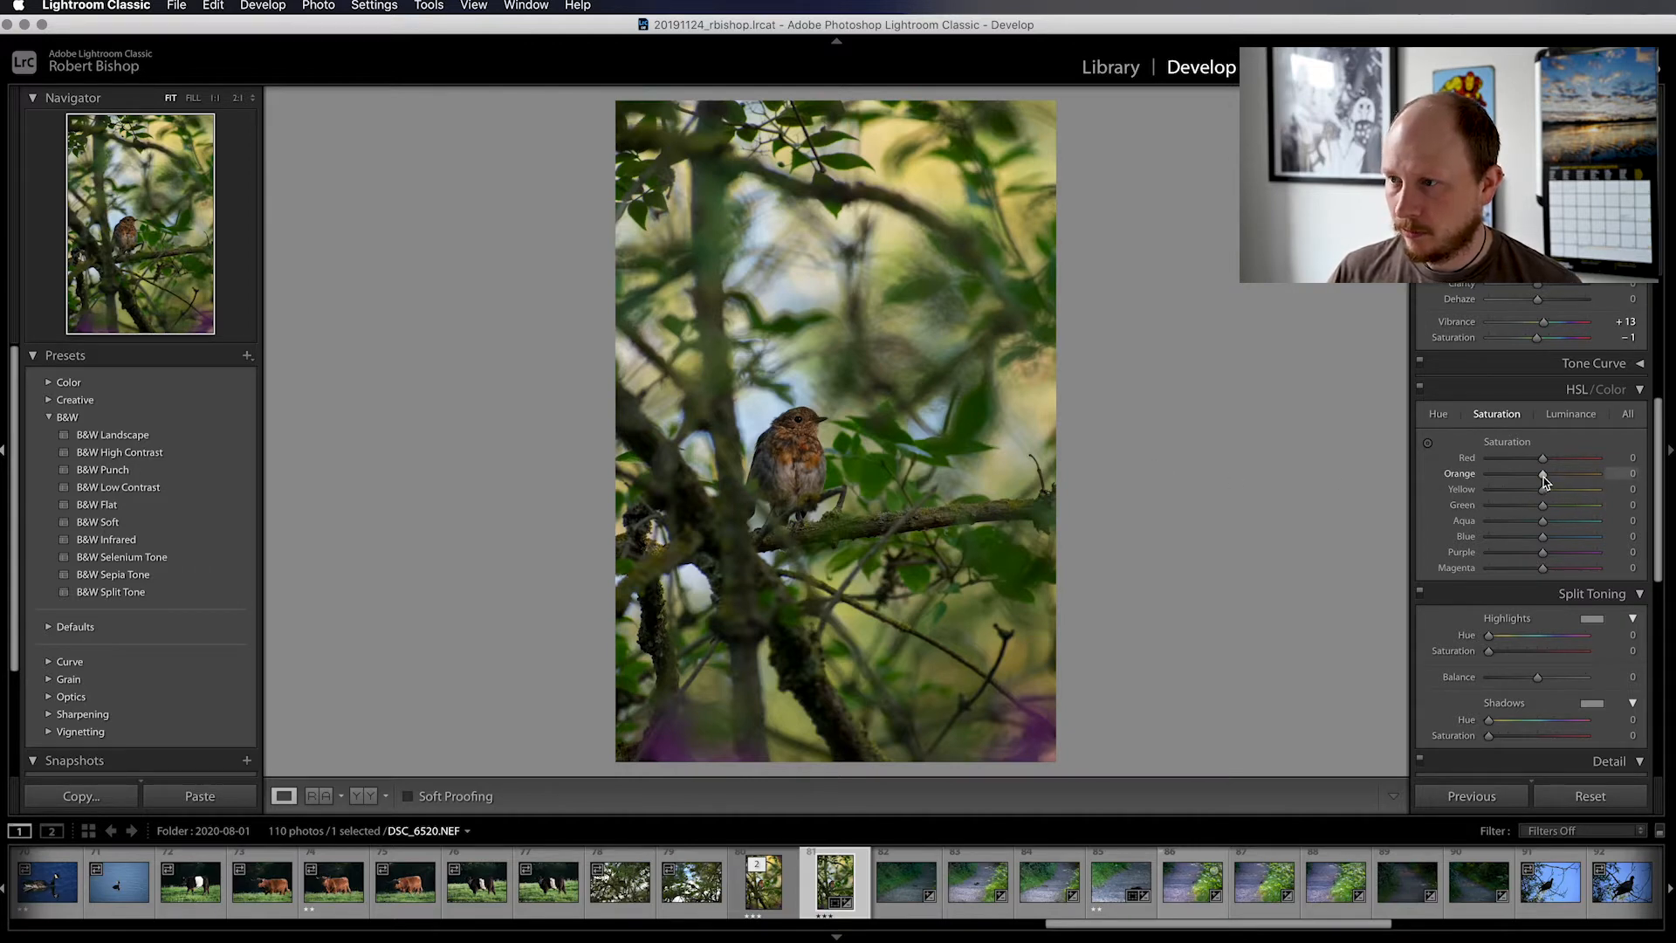
left_click_drag(1545, 478, 1554, 480)
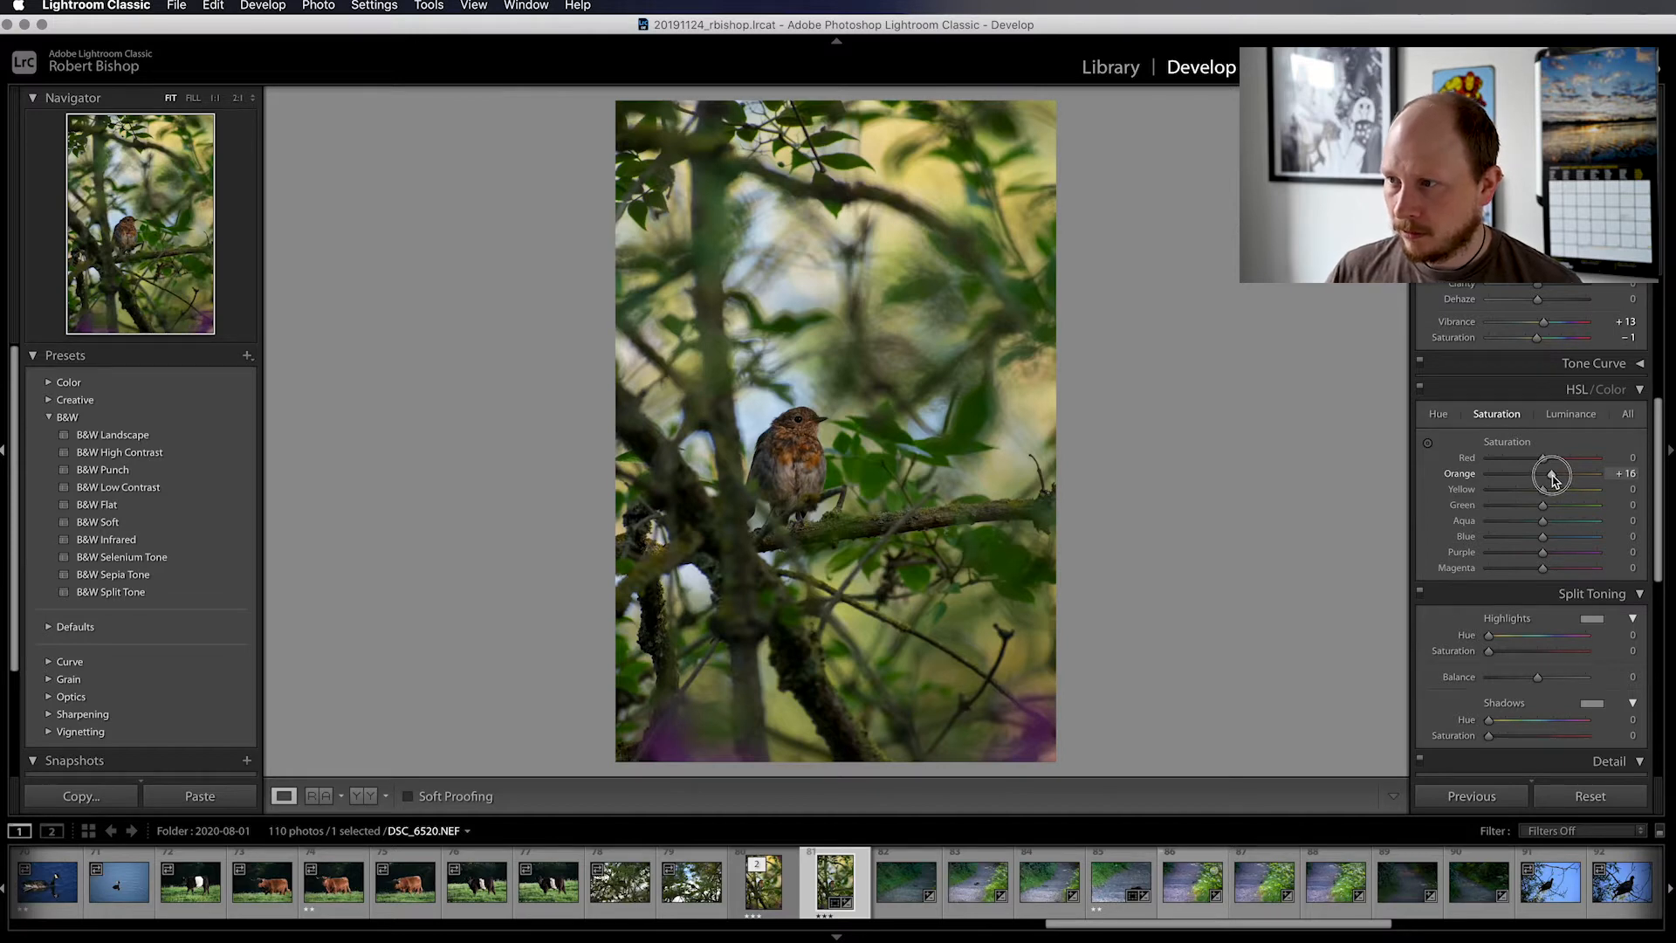
left_click_drag(1553, 480, 1554, 480)
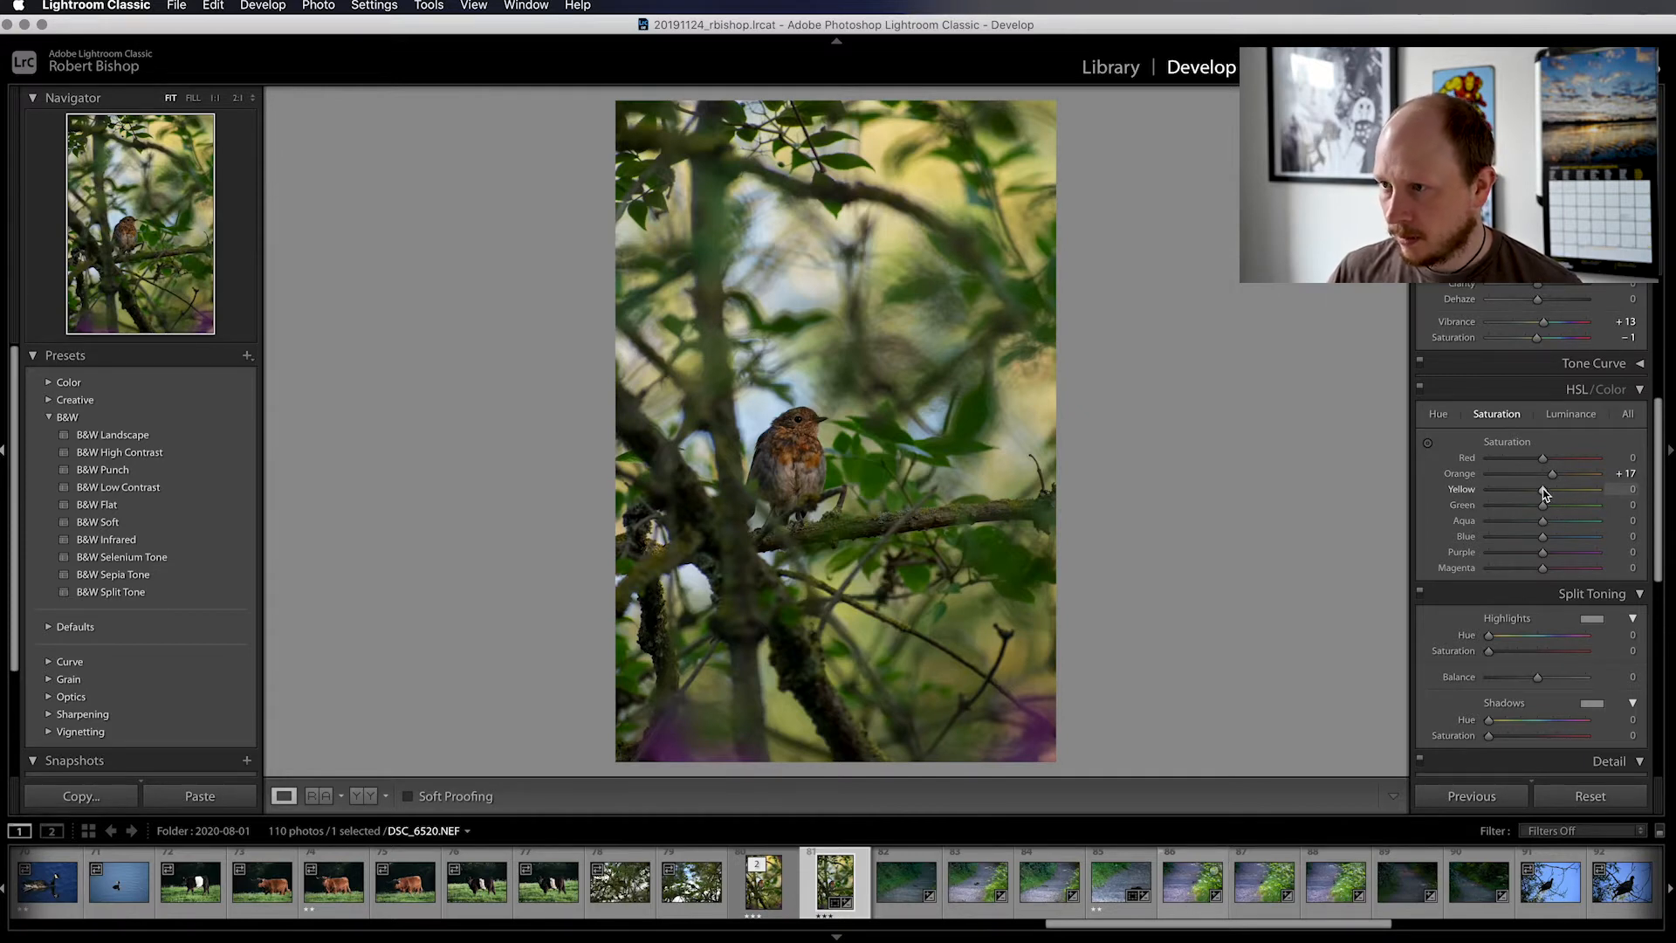
Set the HSL saturation values to Green −14 and Blue +23
mouse_move(1543, 490)
left_mouse_down()
mouse_move(1578, 488)
mouse_move(1530, 488)
mouse_move(1569, 496)
mouse_move(1545, 495)
left_mouse_up()
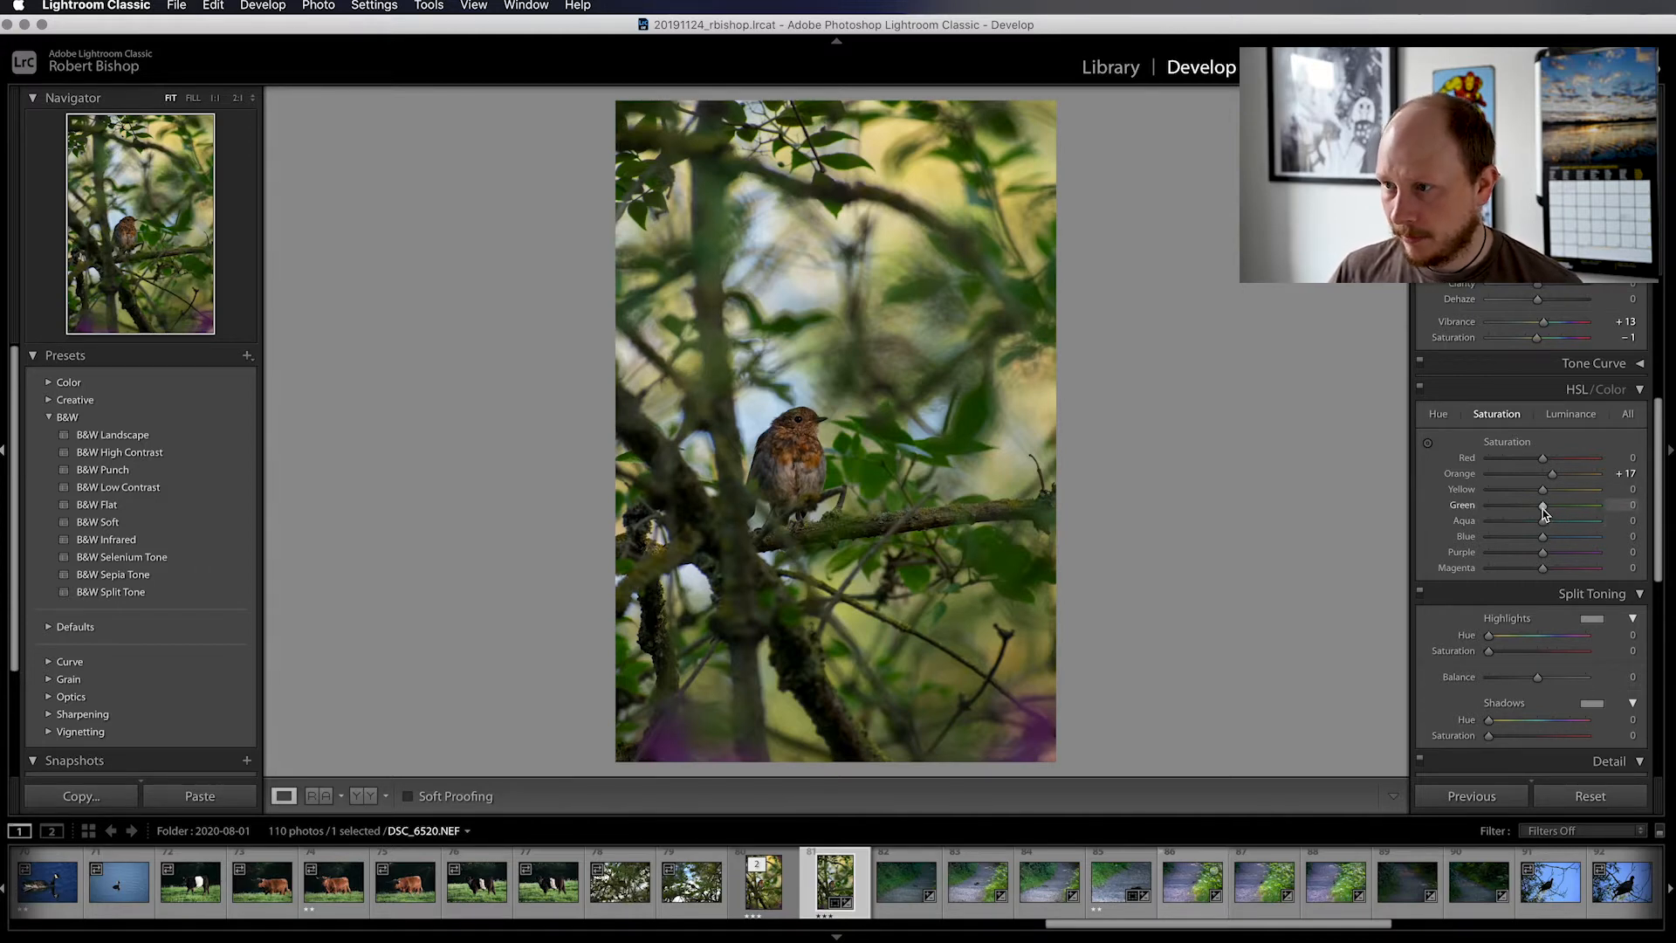
mouse_move(1544, 511)
left_mouse_down()
mouse_move(1561, 511)
mouse_move(1539, 512)
left_mouse_up()
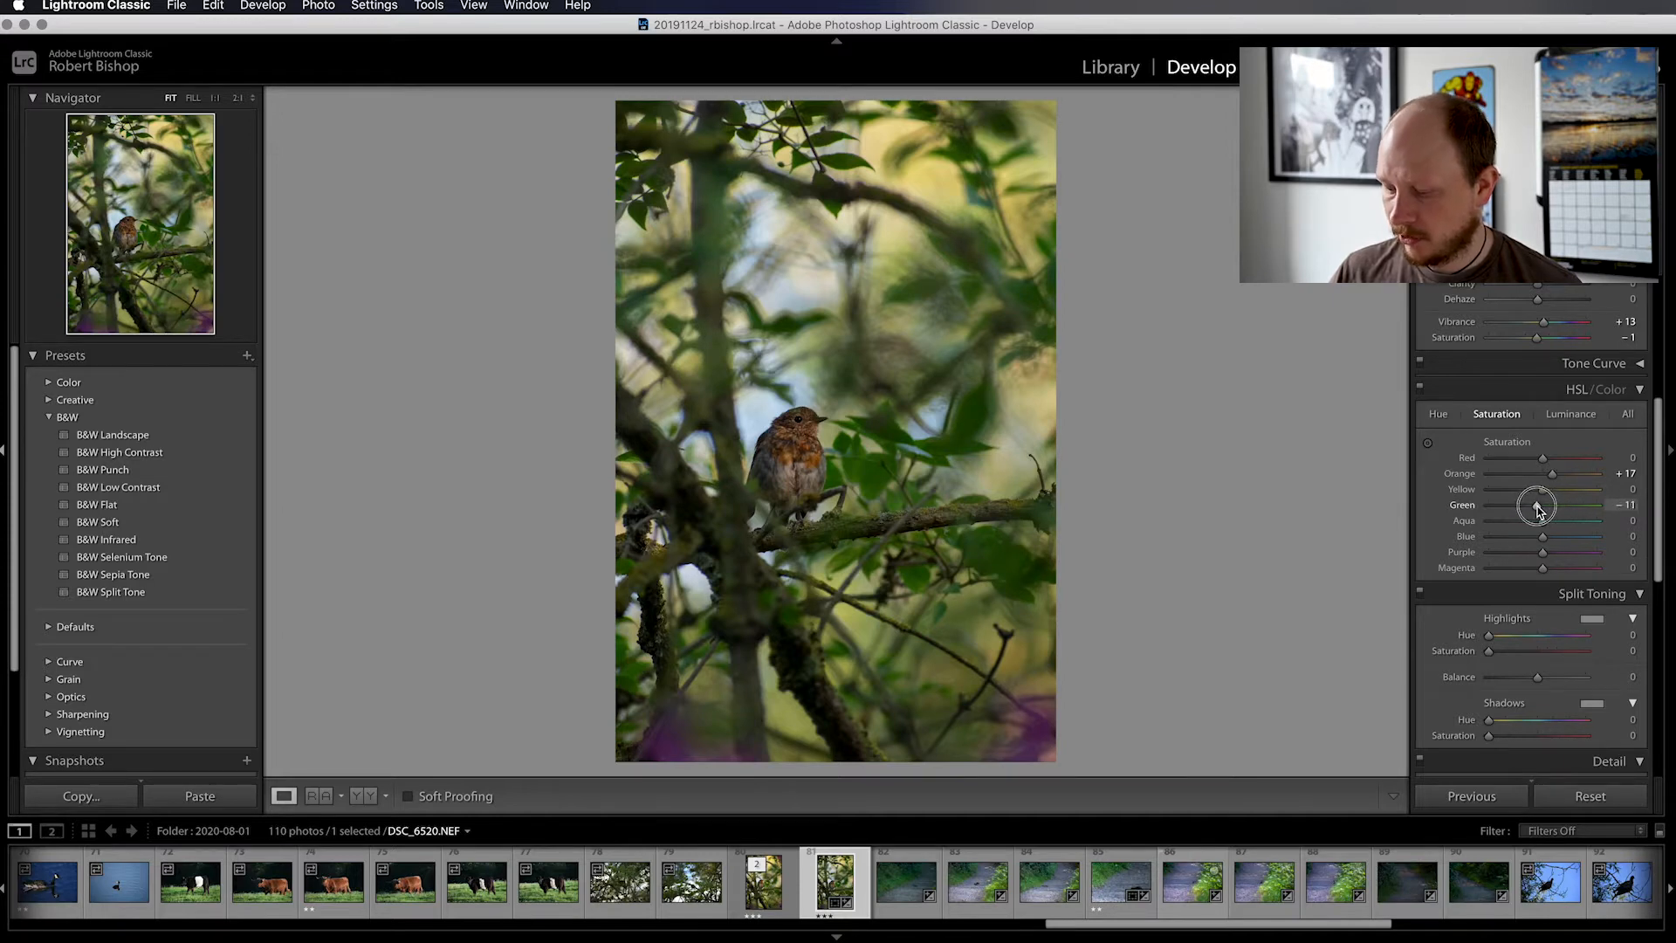
mouse_move(1538, 512)
left_mouse_down()
mouse_move(1492, 511)
mouse_move(1536, 512)
left_mouse_up()
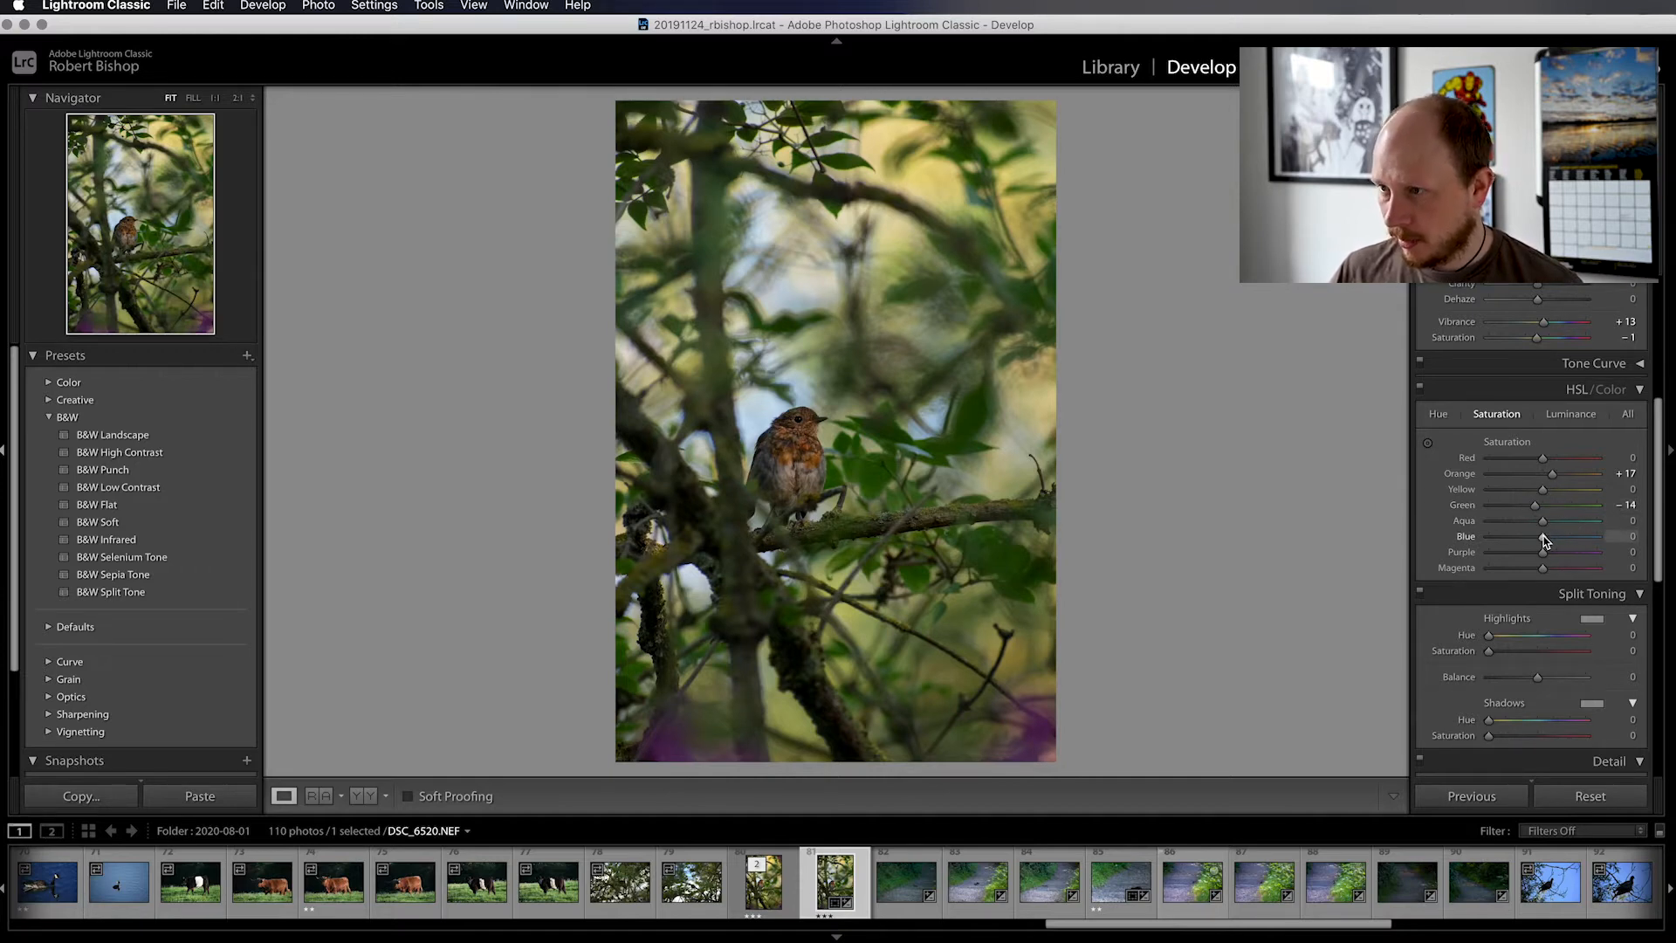
mouse_move(1542, 539)
left_mouse_down()
mouse_move(1515, 539)
mouse_move(1556, 541)
left_mouse_up()
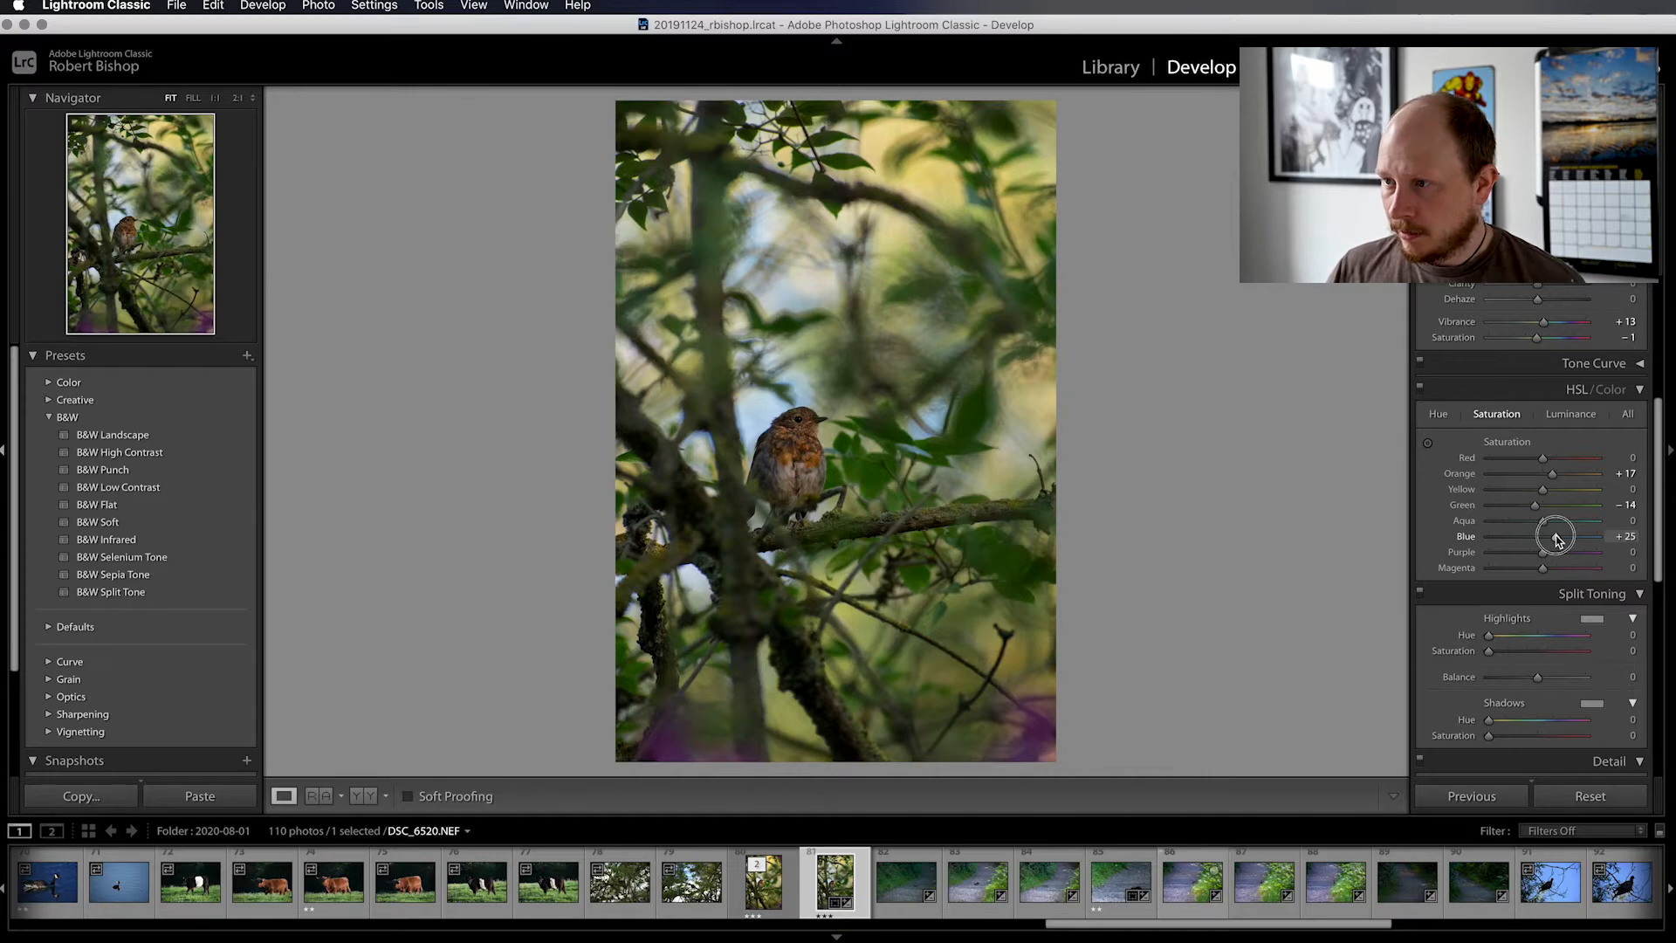
left_click_drag(1557, 539, 1555, 538)
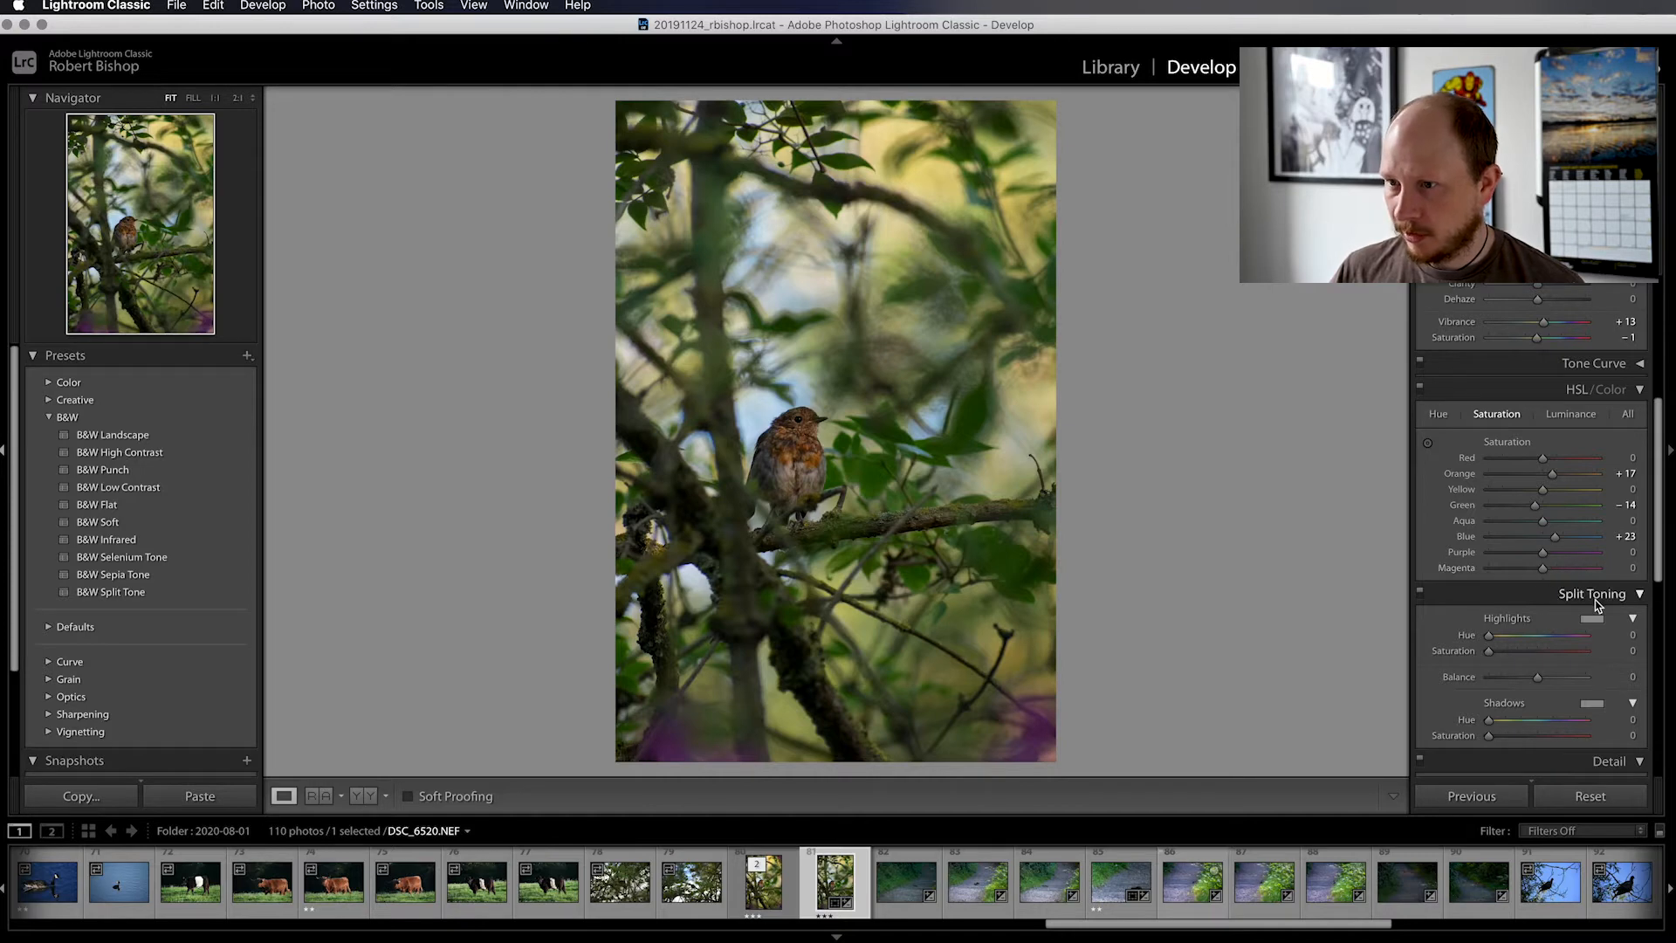
Try raising the Orange luminance to about +8 in the HSL adjustments and reset it
left_click(1573, 415)
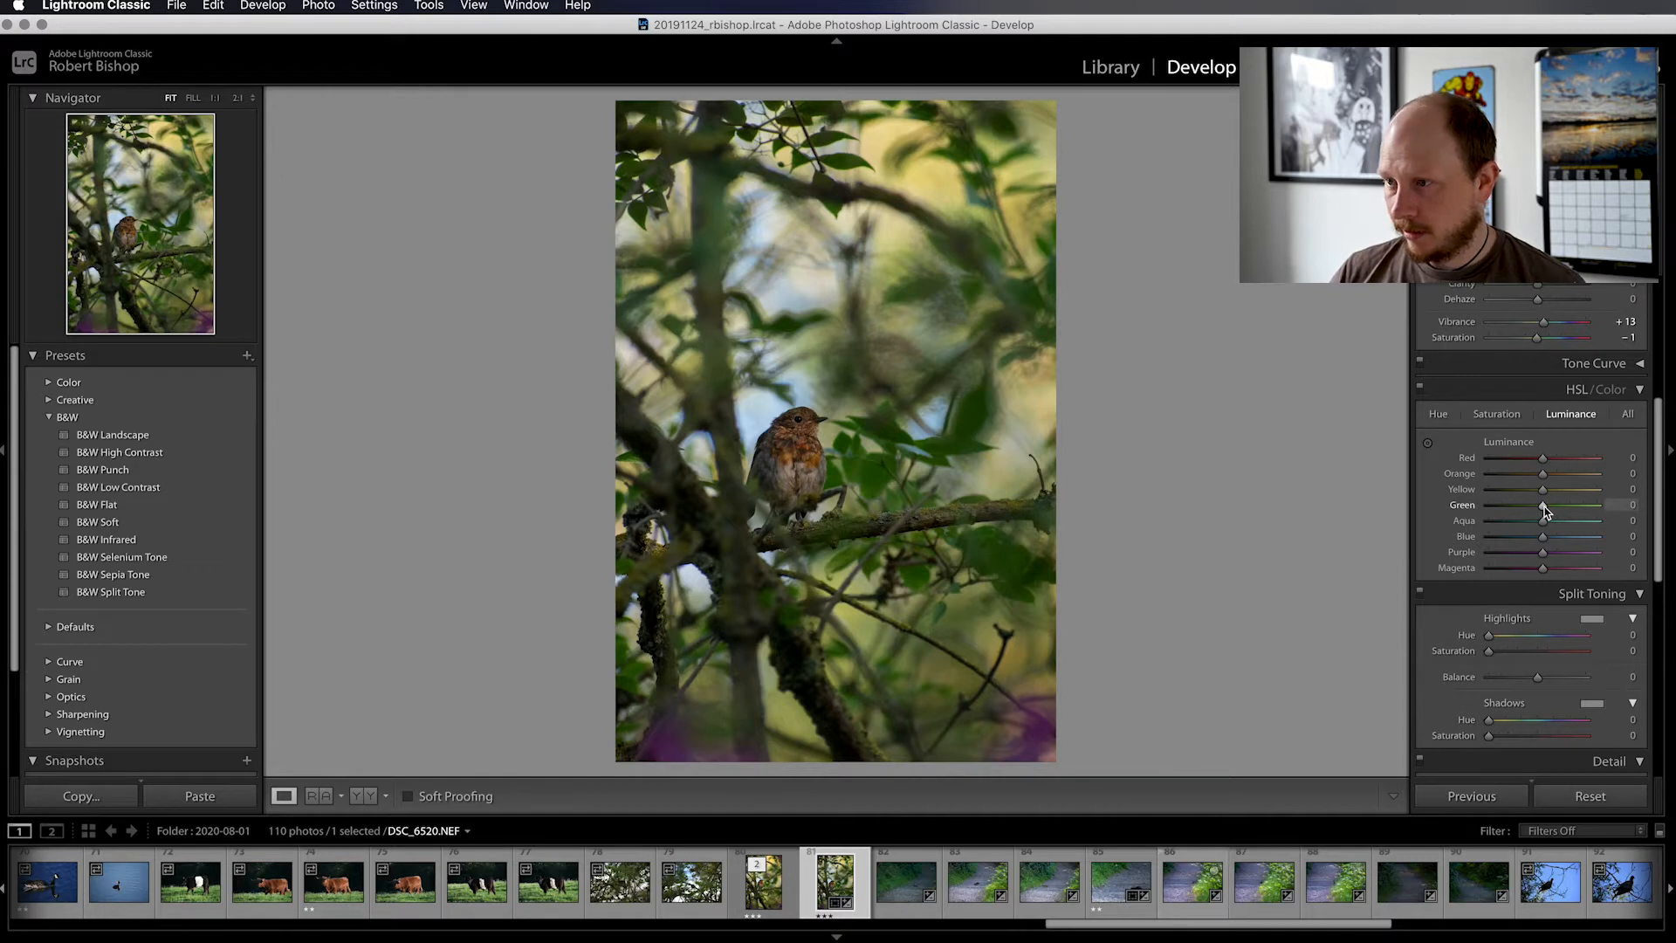
mouse_move(1543, 511)
left_mouse_down()
mouse_move(1567, 511)
mouse_move(1527, 511)
mouse_move(1583, 511)
mouse_move(1526, 522)
mouse_move(1553, 522)
mouse_move(1488, 477)
mouse_move(1548, 479)
left_mouse_up()
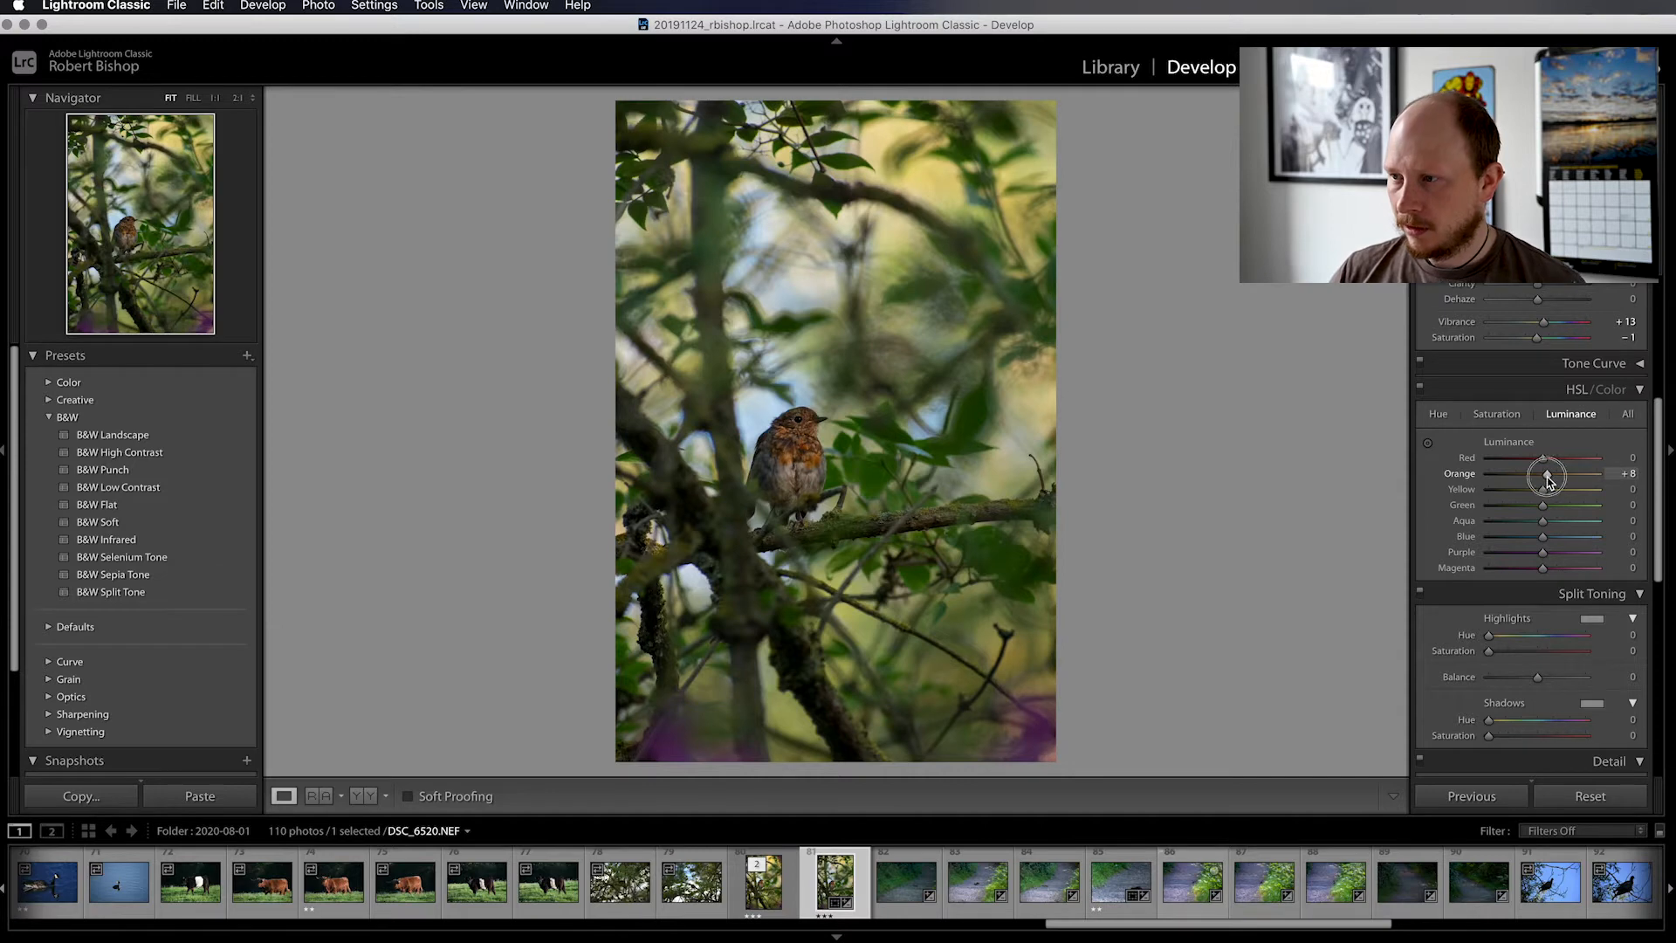
double_click(1541, 475)
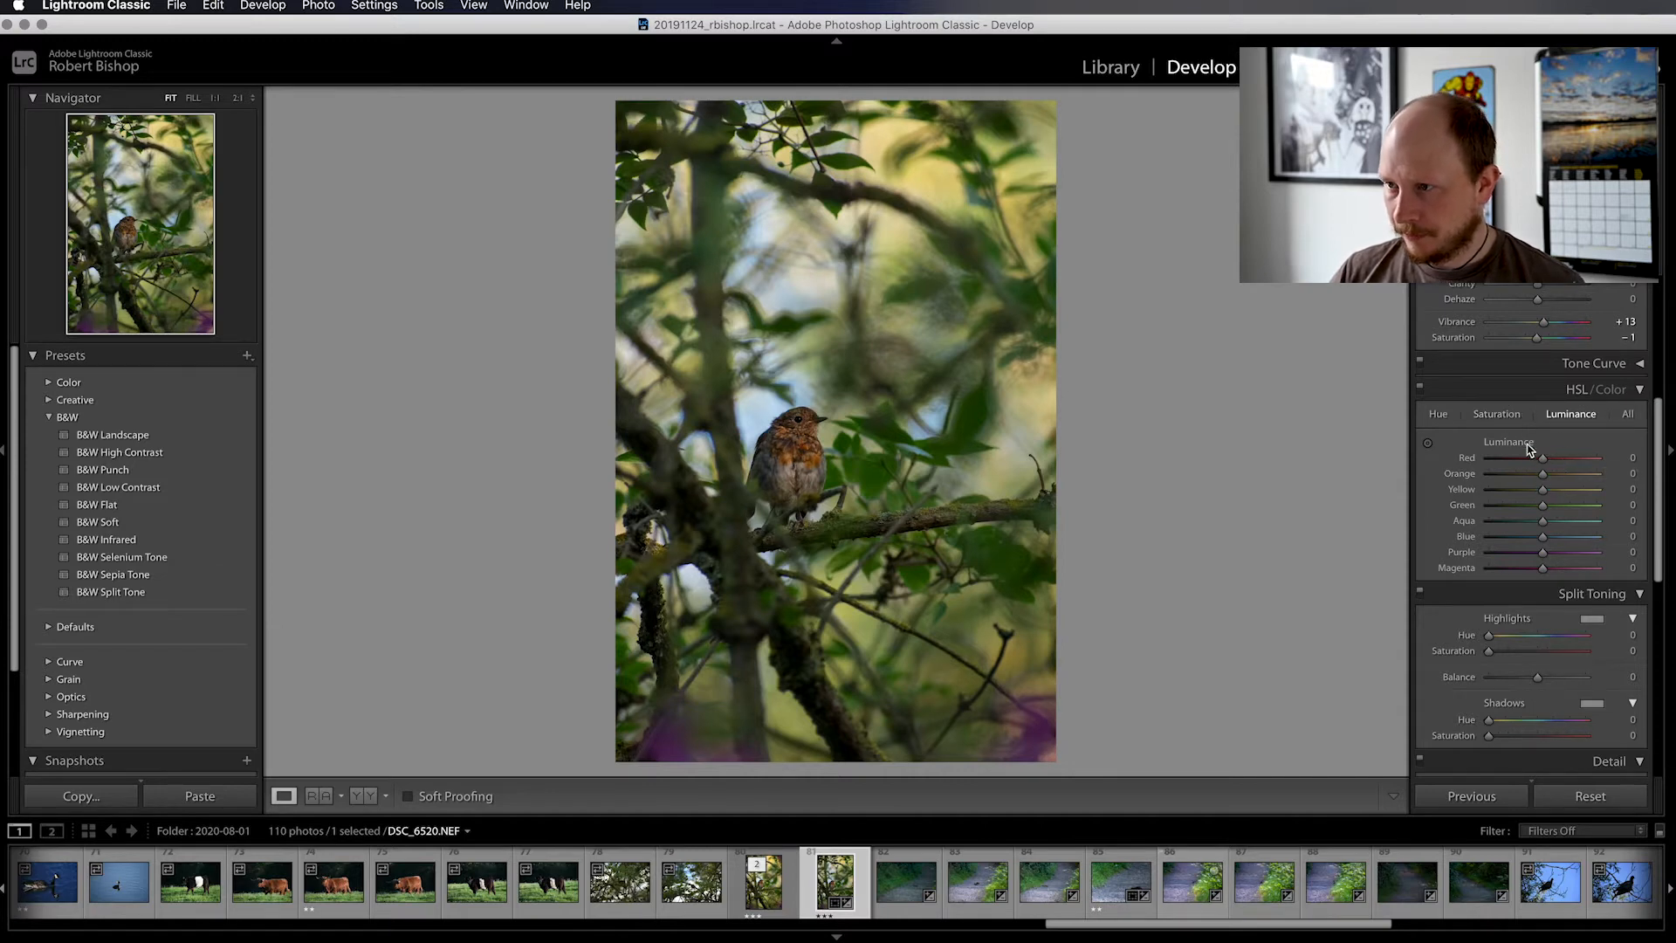
Try Dehaze at +2 and a small Clarity change in the Presence settings
scroll(1523, 471, "up", 2)
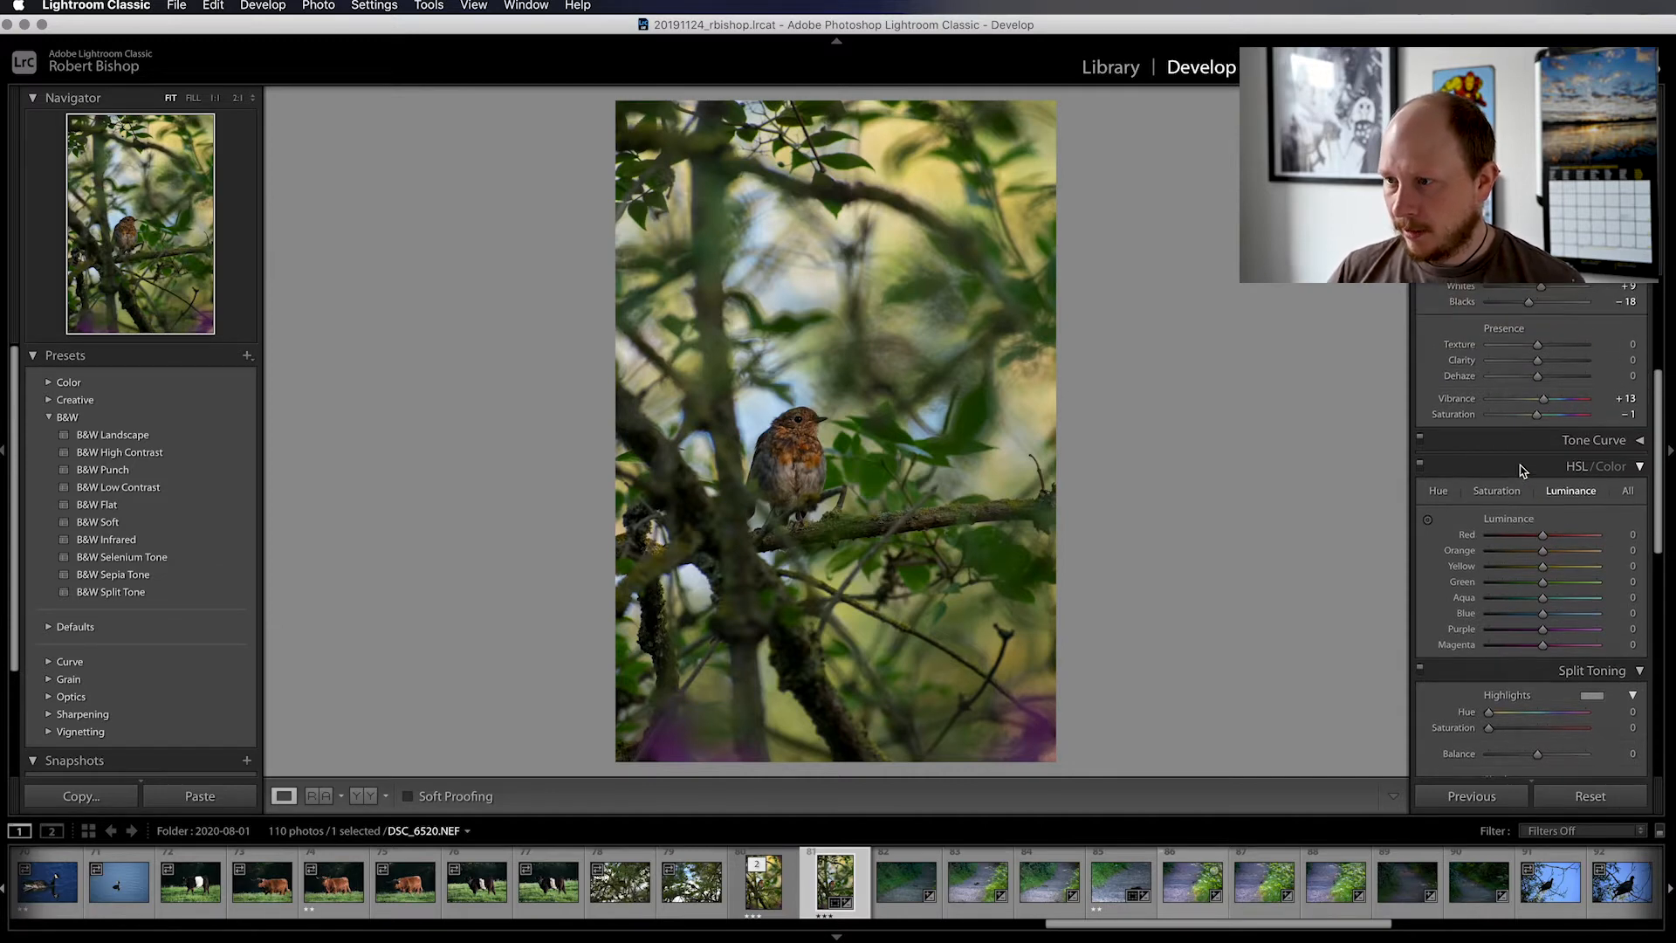
scroll(1562, 488, "up", 4)
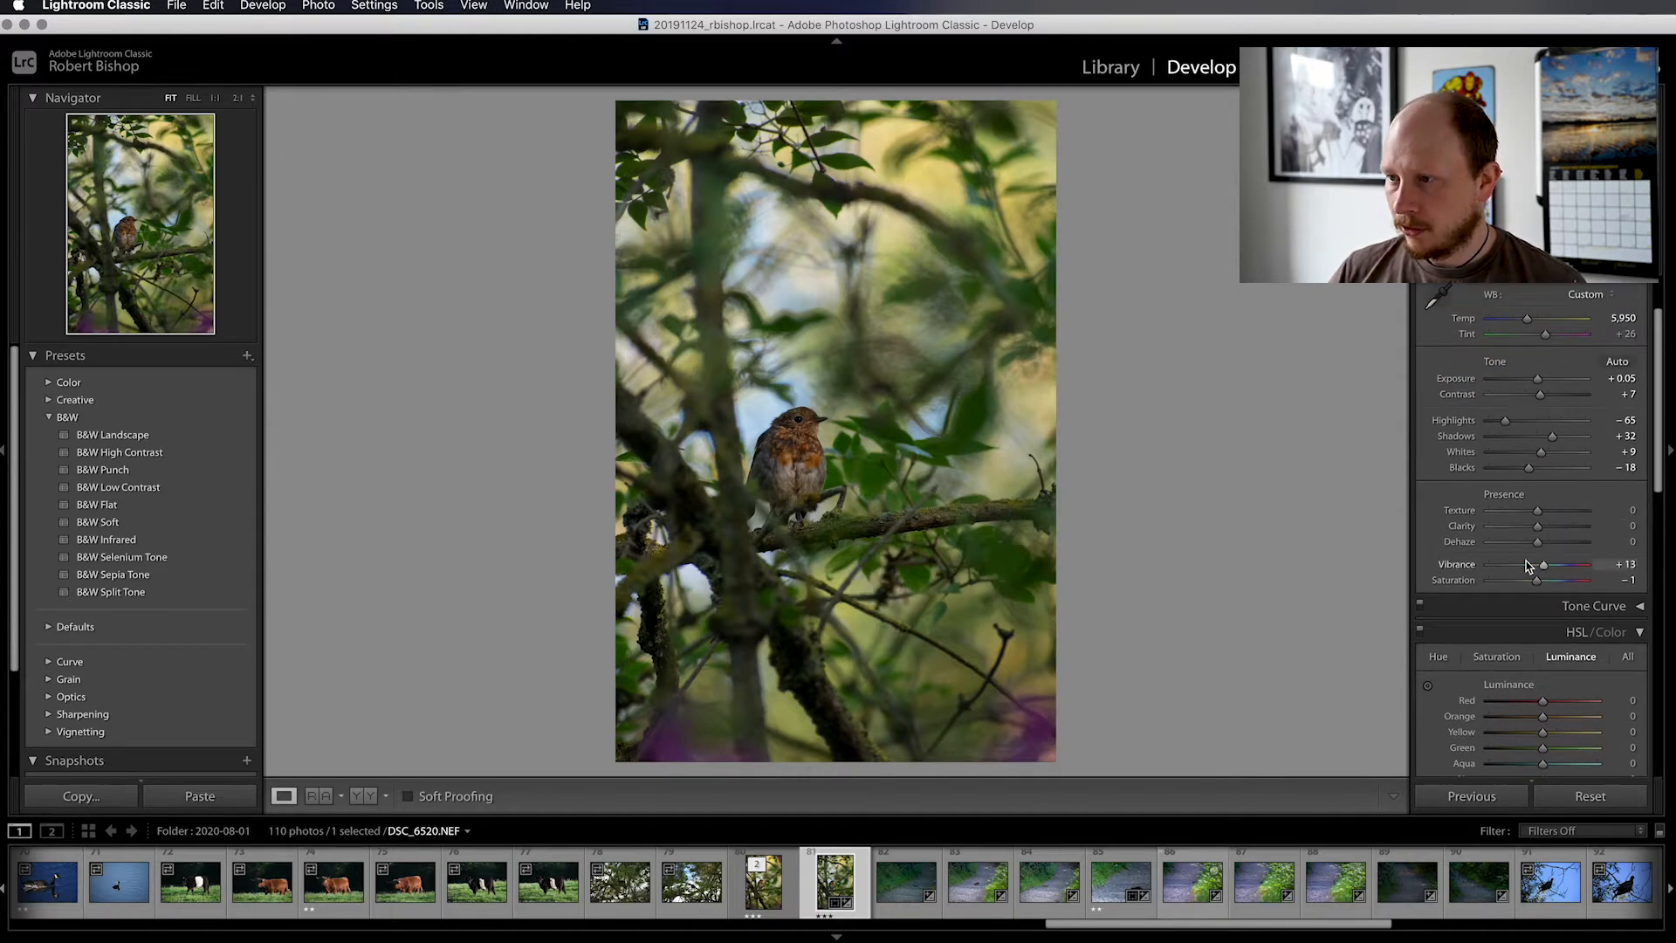
scroll(1538, 546, "up", 1)
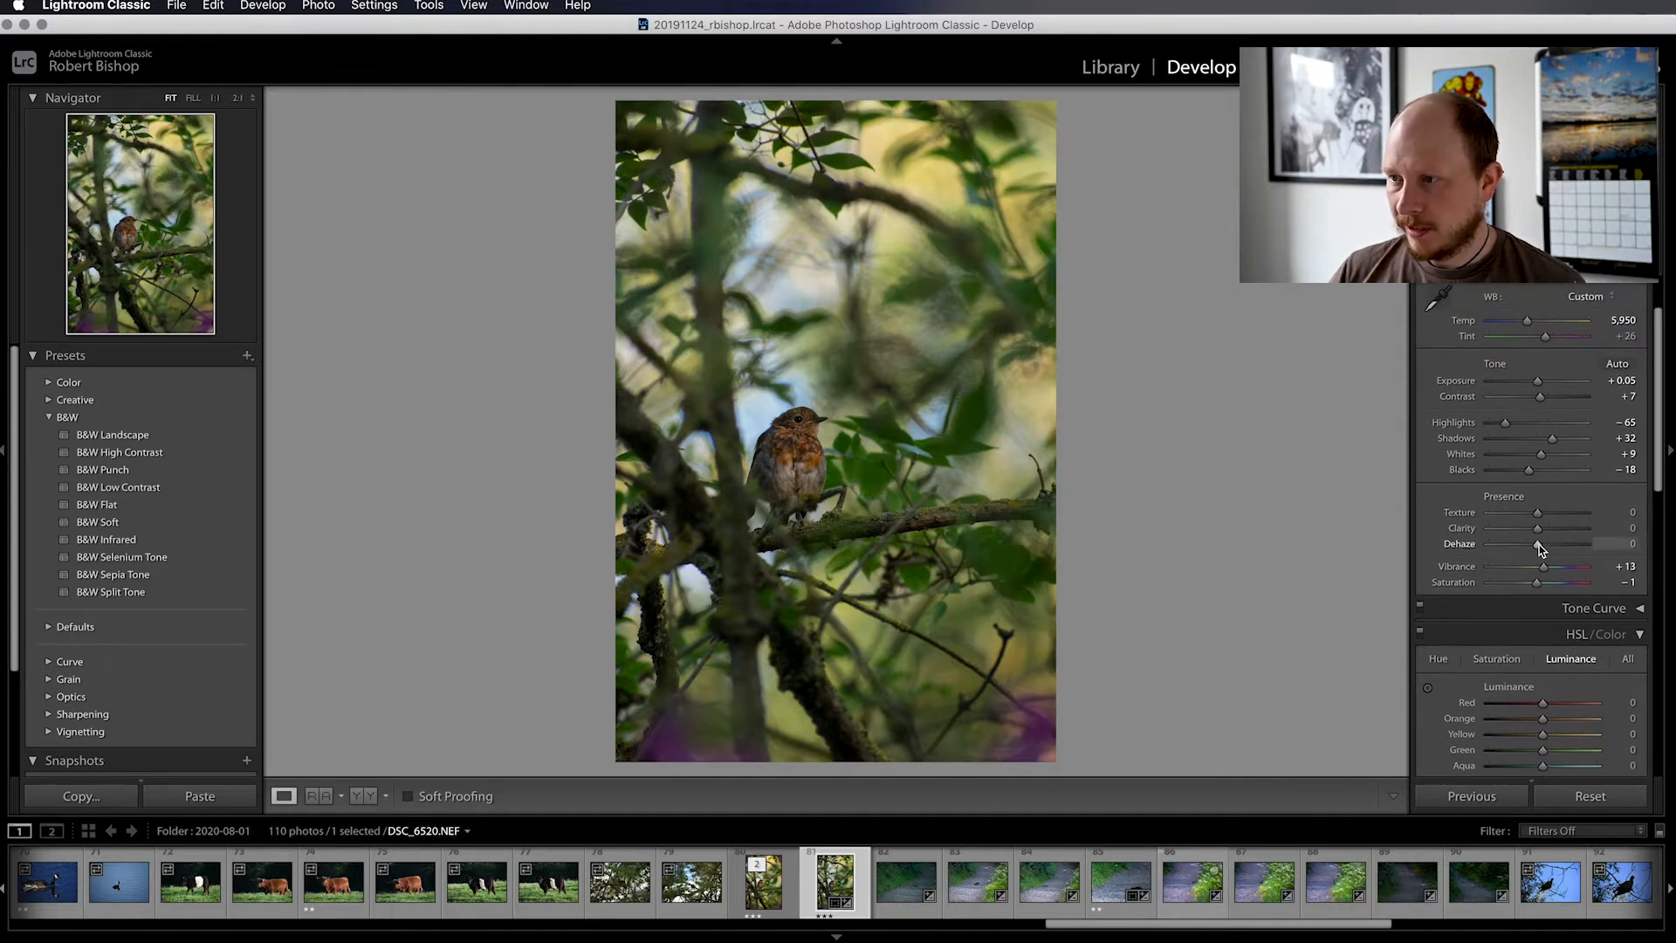
scroll(1540, 550, "down", 1)
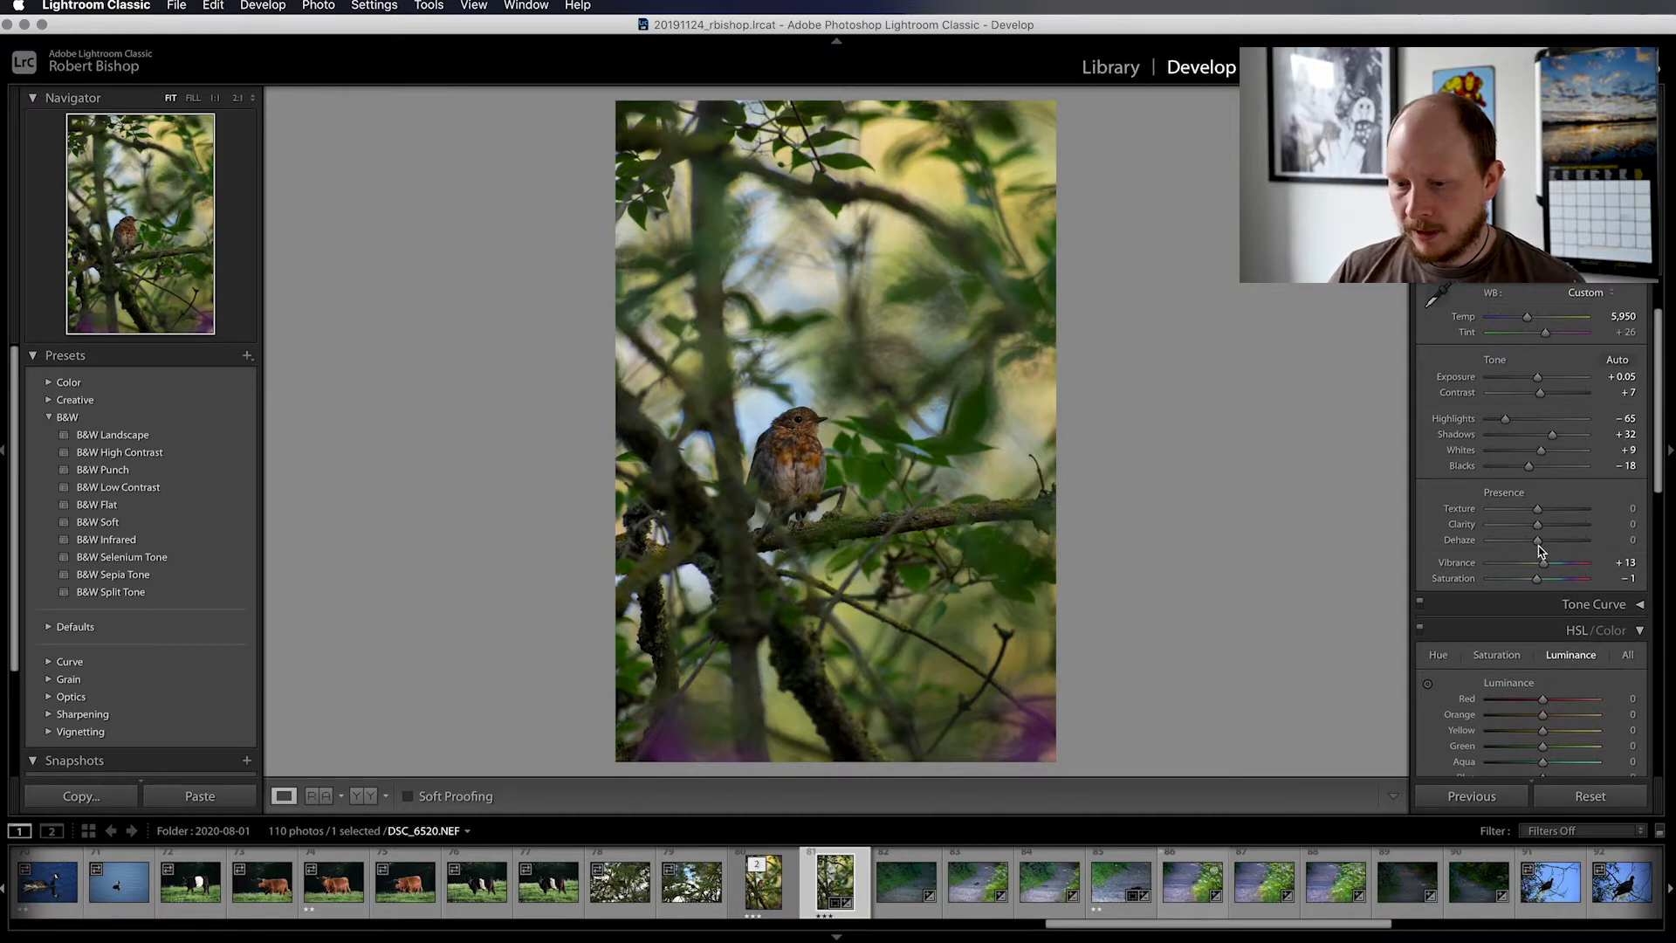
mouse_move(1538, 541)
left_mouse_down()
mouse_move(1591, 541)
mouse_move(1448, 543)
mouse_move(1612, 546)
mouse_move(1473, 546)
mouse_move(1539, 547)
left_mouse_up()
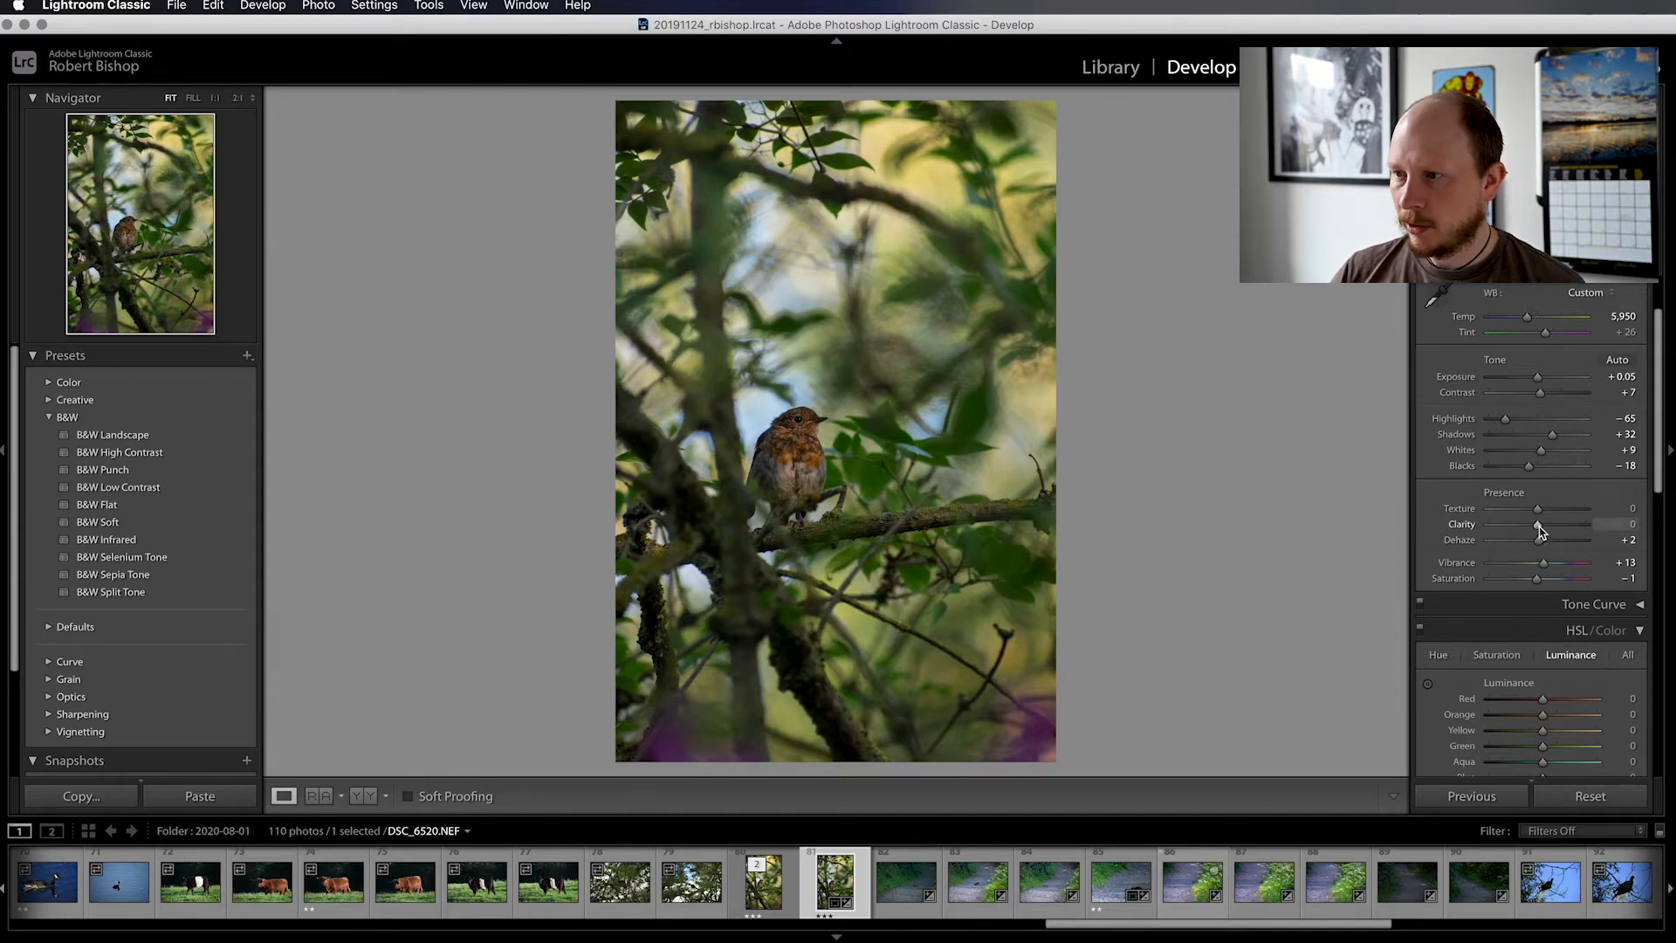
mouse_move(1537, 528)
left_mouse_down()
mouse_move(1556, 528)
mouse_move(1489, 529)
mouse_move(1558, 529)
mouse_move(1534, 524)
left_mouse_up()
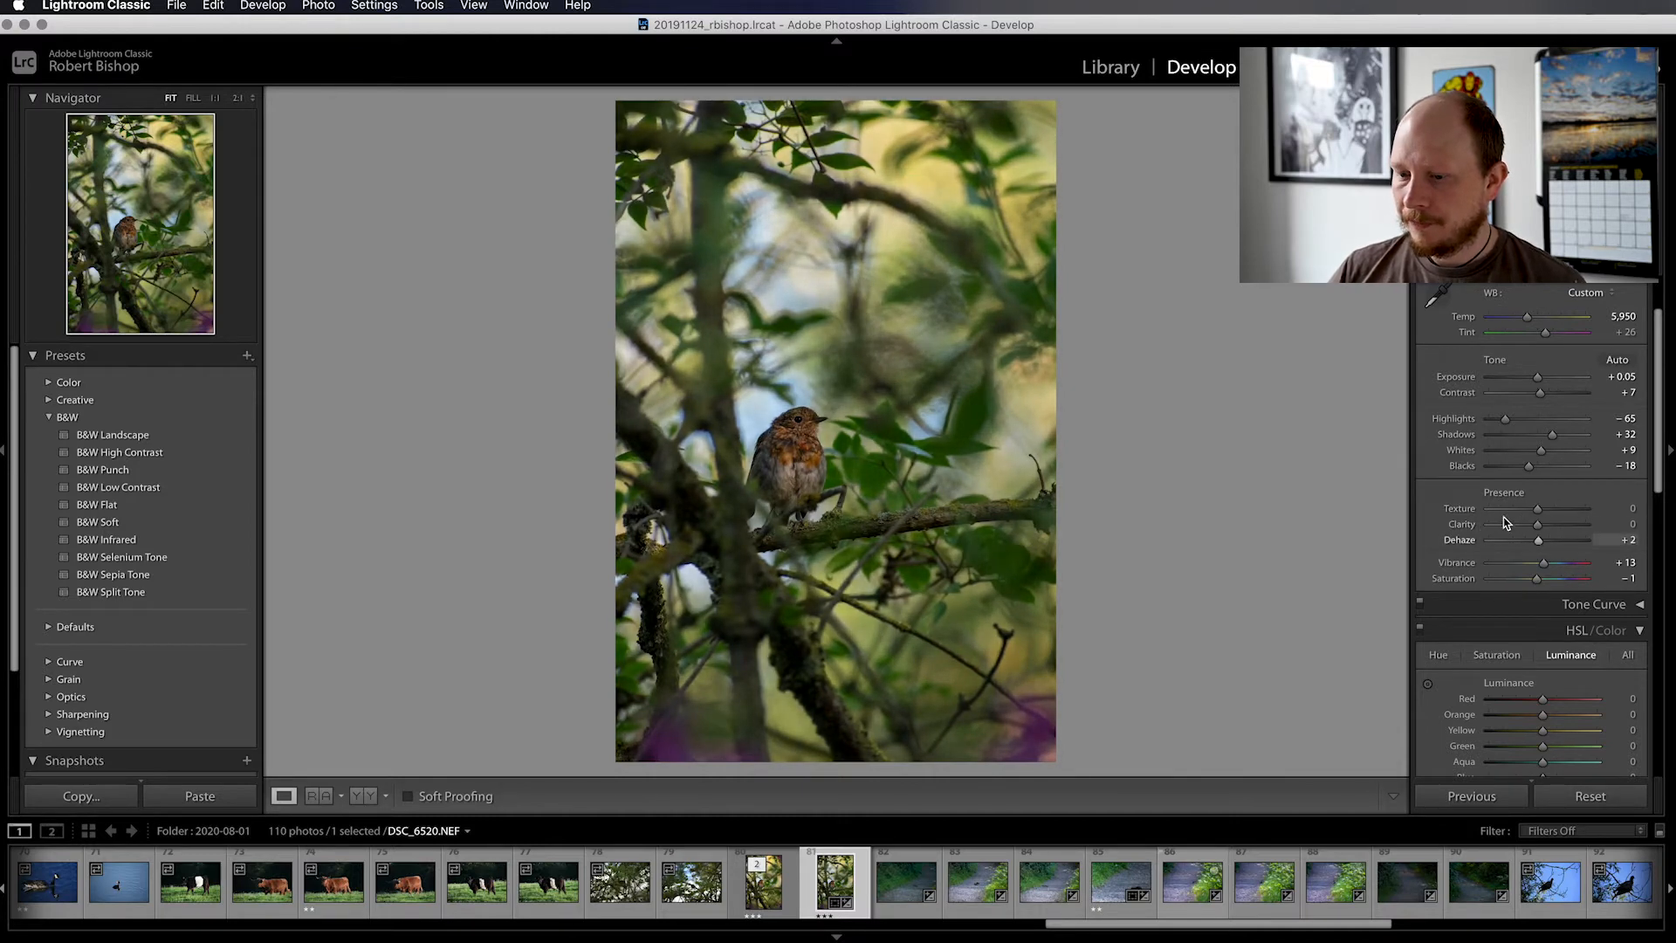
scroll(1491, 546, "down", 1)
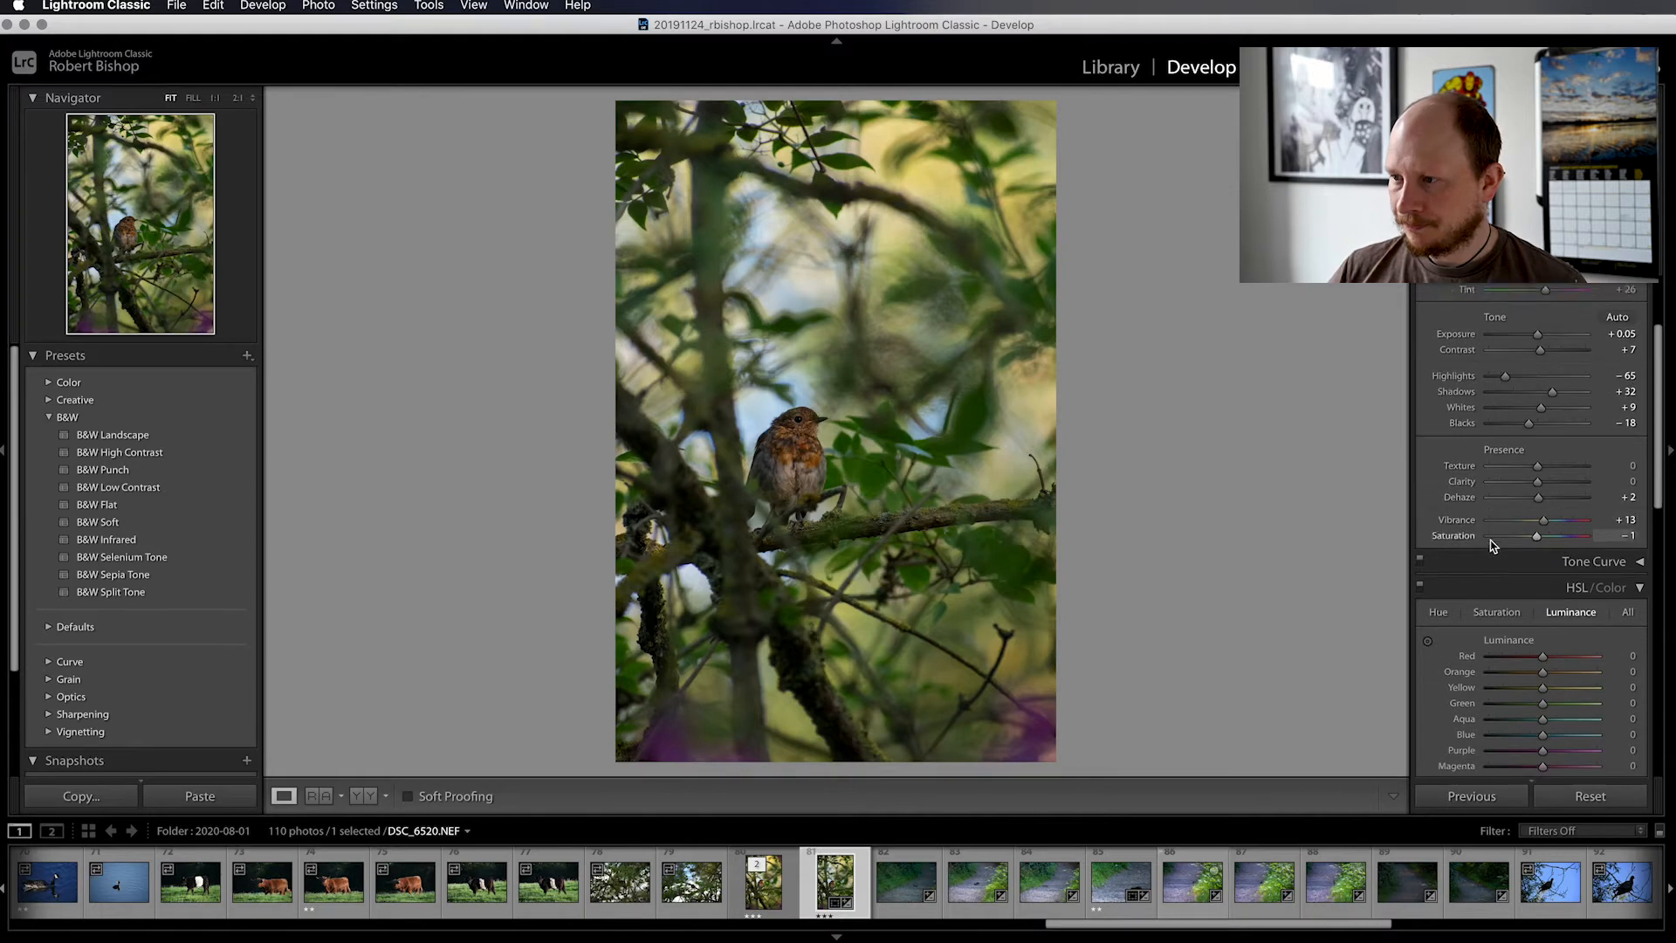
scroll(1492, 546, "down", 3)
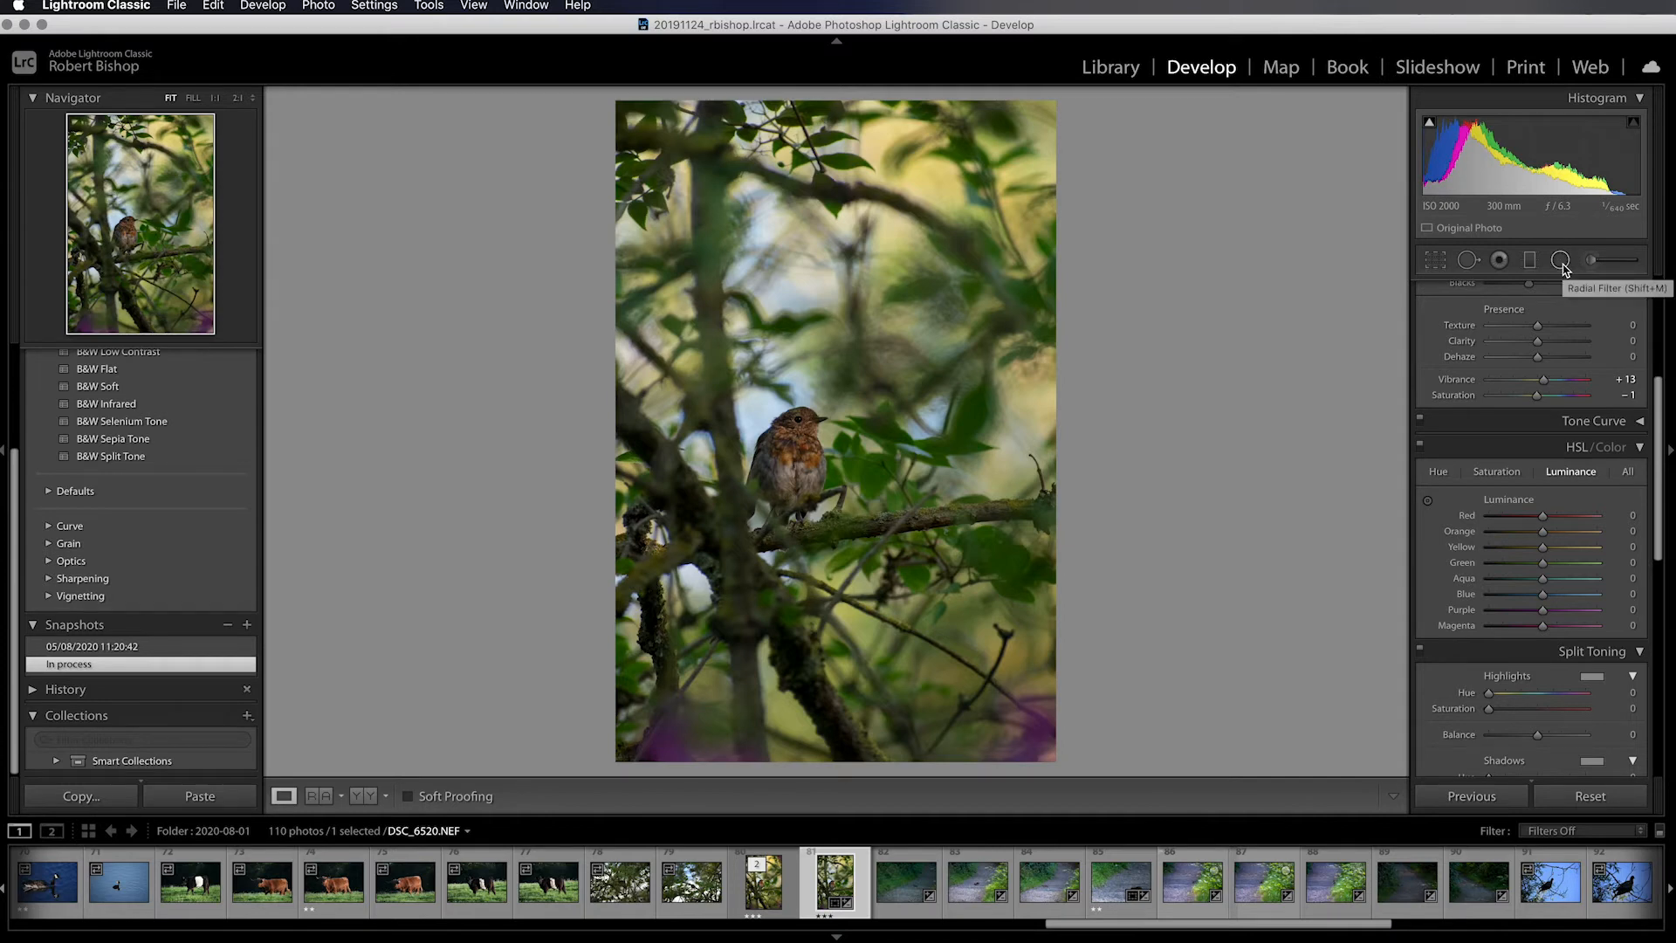
Draw a slightly tilted radial filter ellipse around the bird and reposition it so it is centred on the body
left_click(1560, 261)
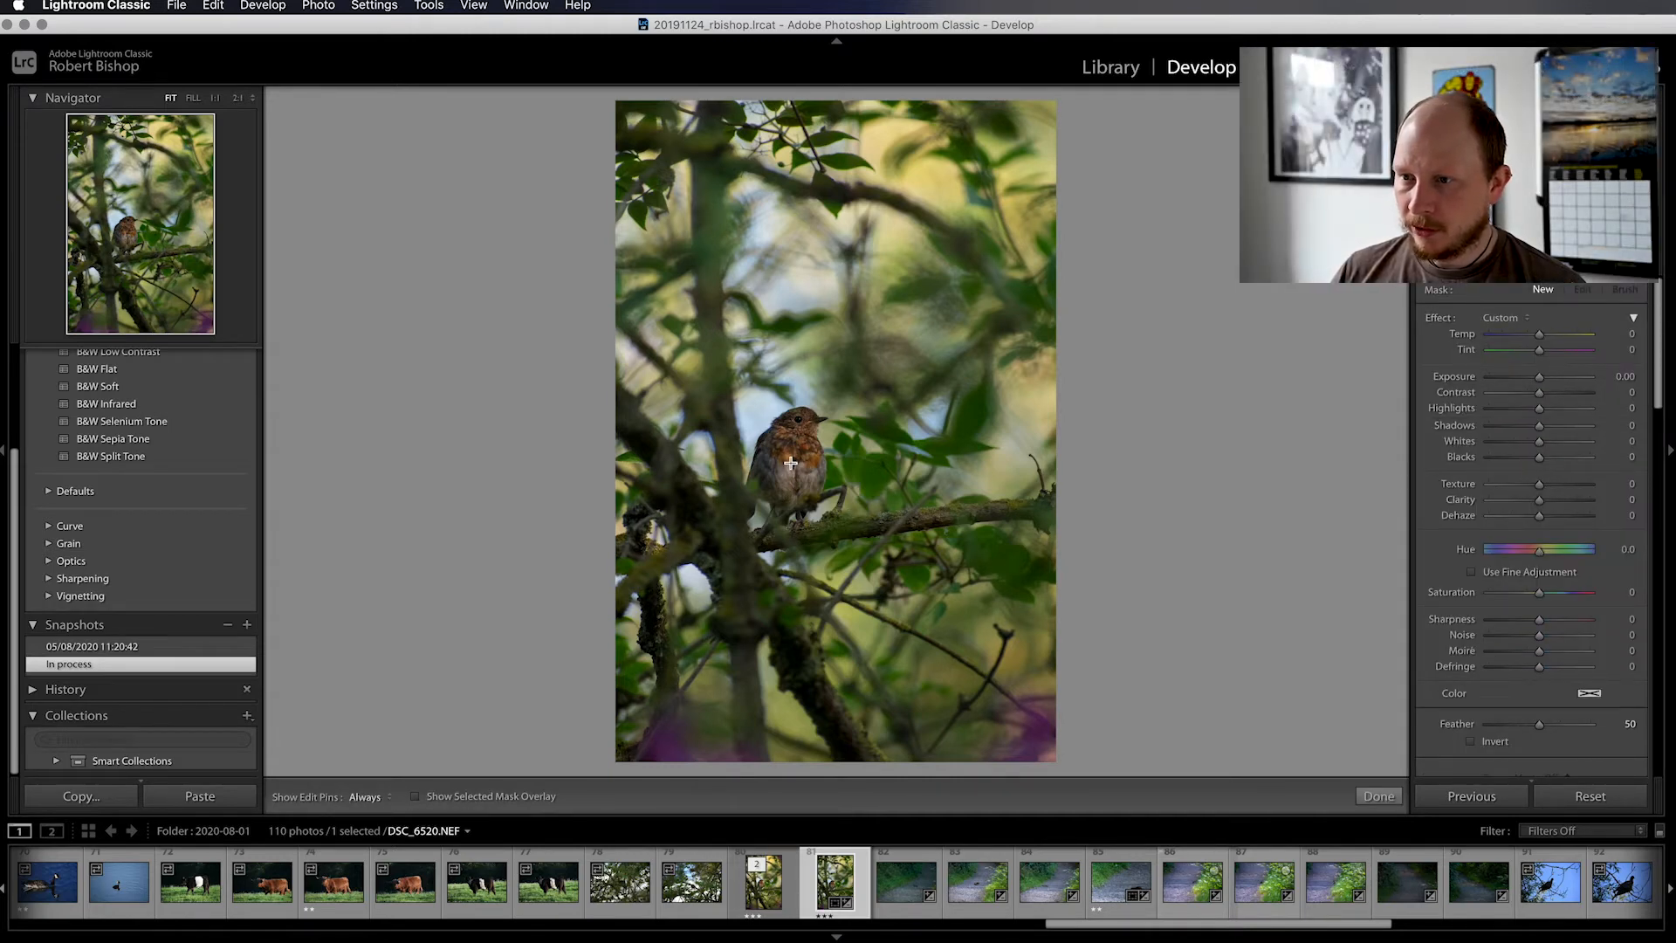
left_click_drag(790, 460, 857, 537)
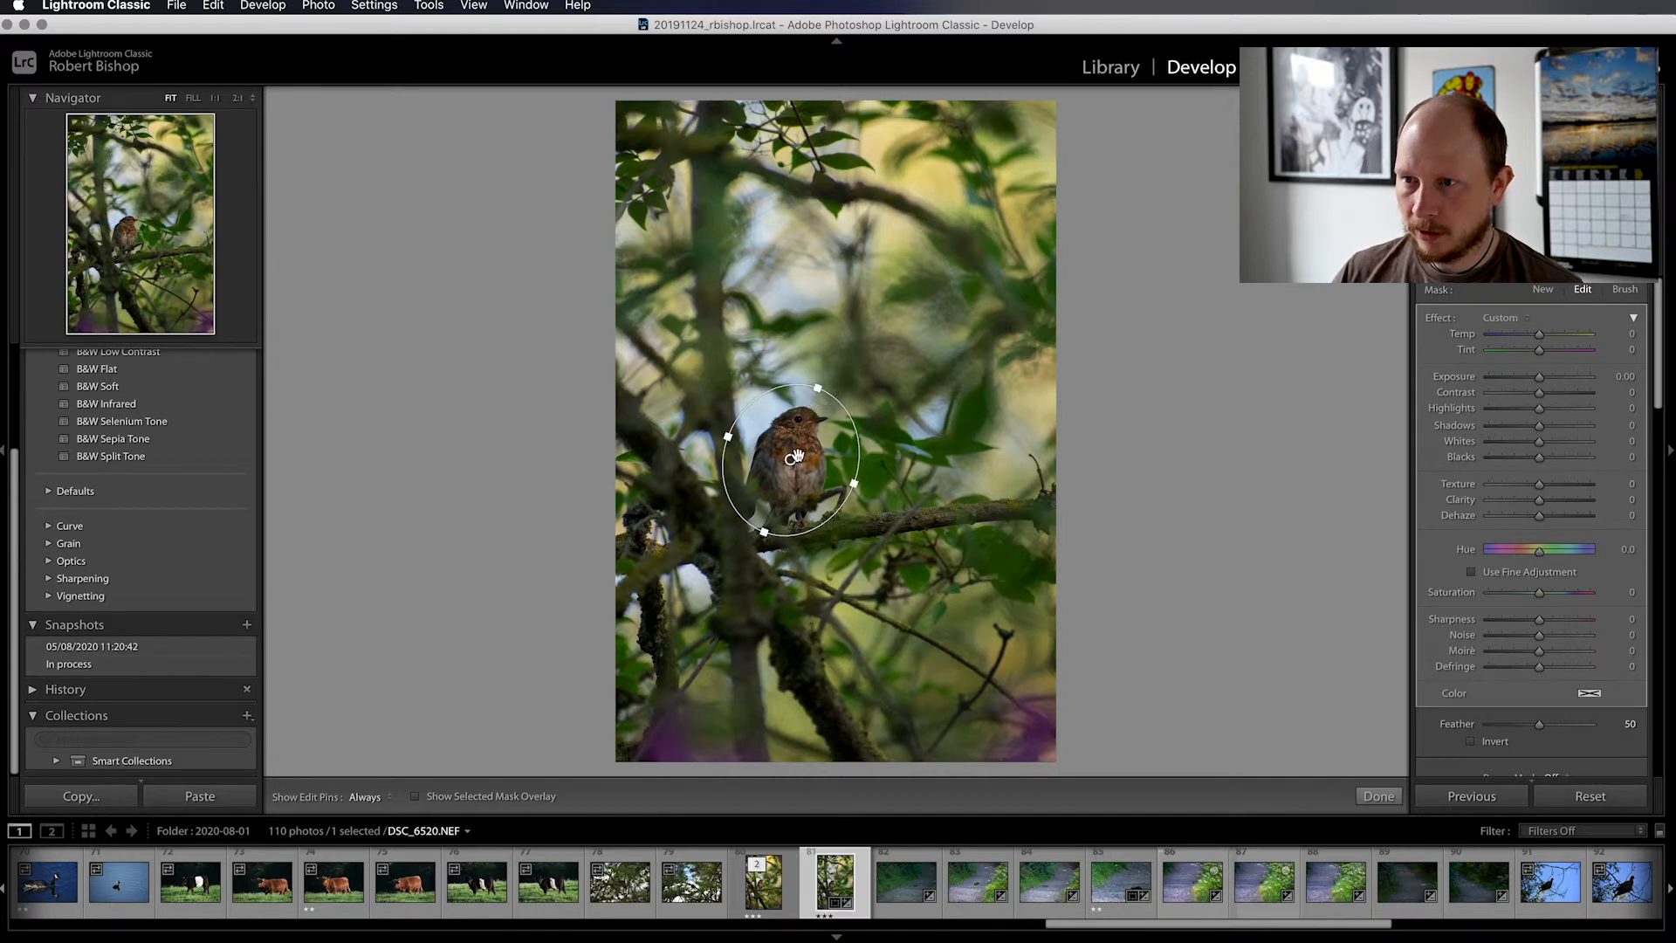
mouse_move(796, 456)
left_mouse_down()
mouse_move(825, 471)
mouse_move(882, 349)
mouse_move(817, 487)
mouse_move(804, 459)
left_mouse_up()
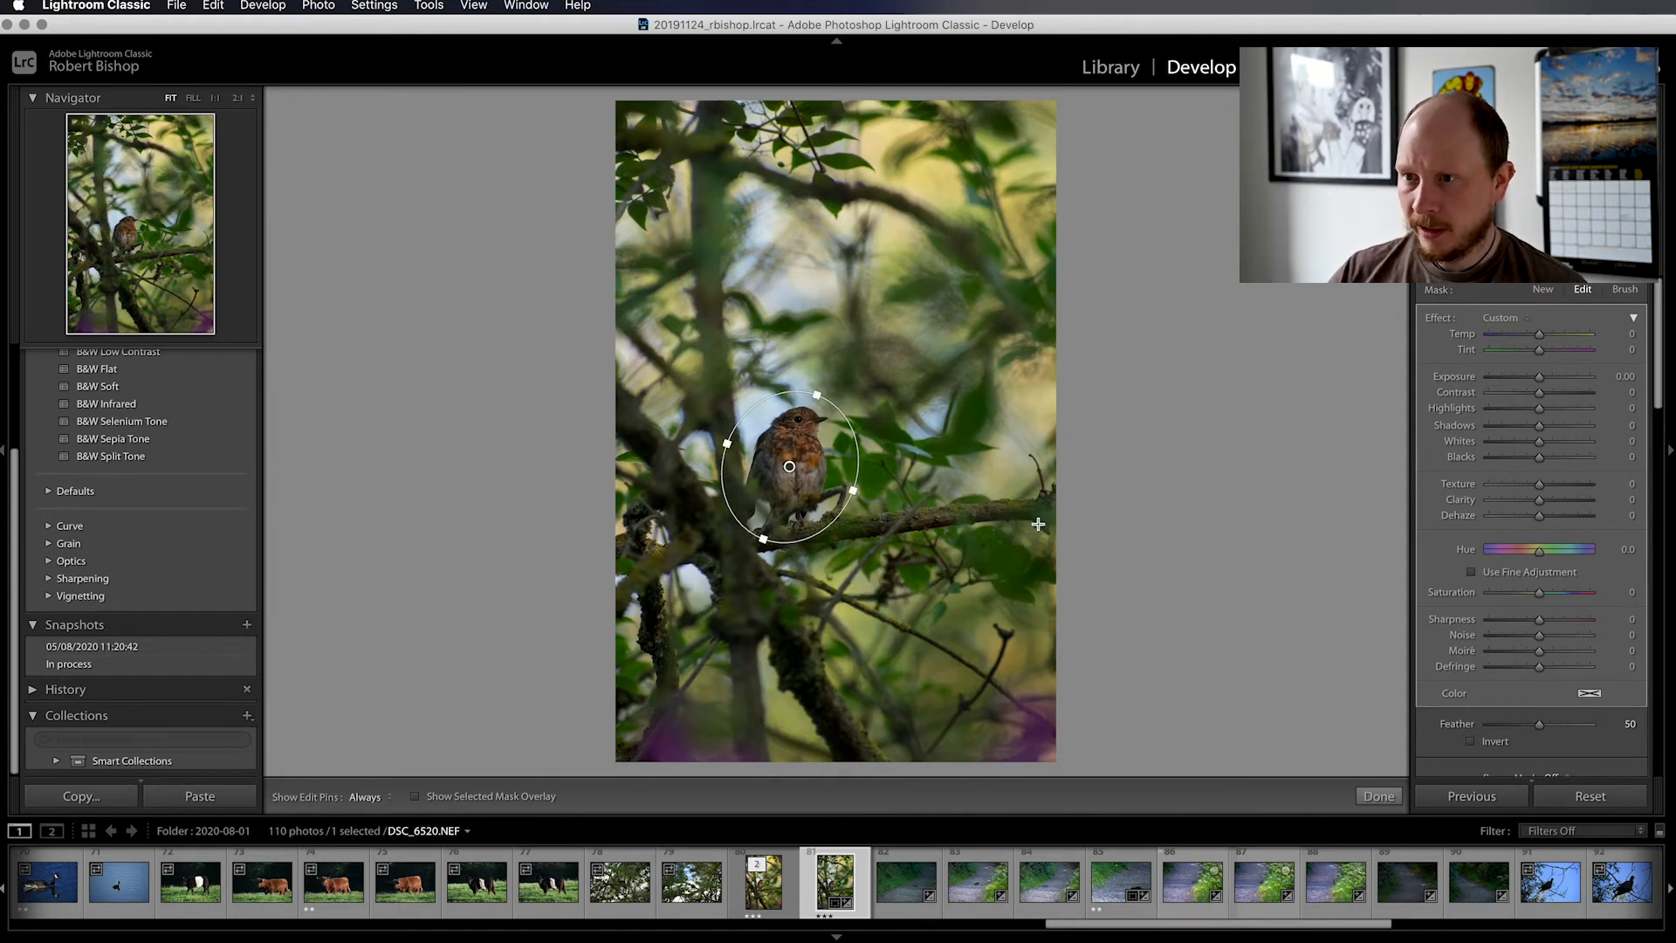
Show the mask overlay and fine-tune the ellipse's size so the whole bird fits inside the radial filter
key("o")
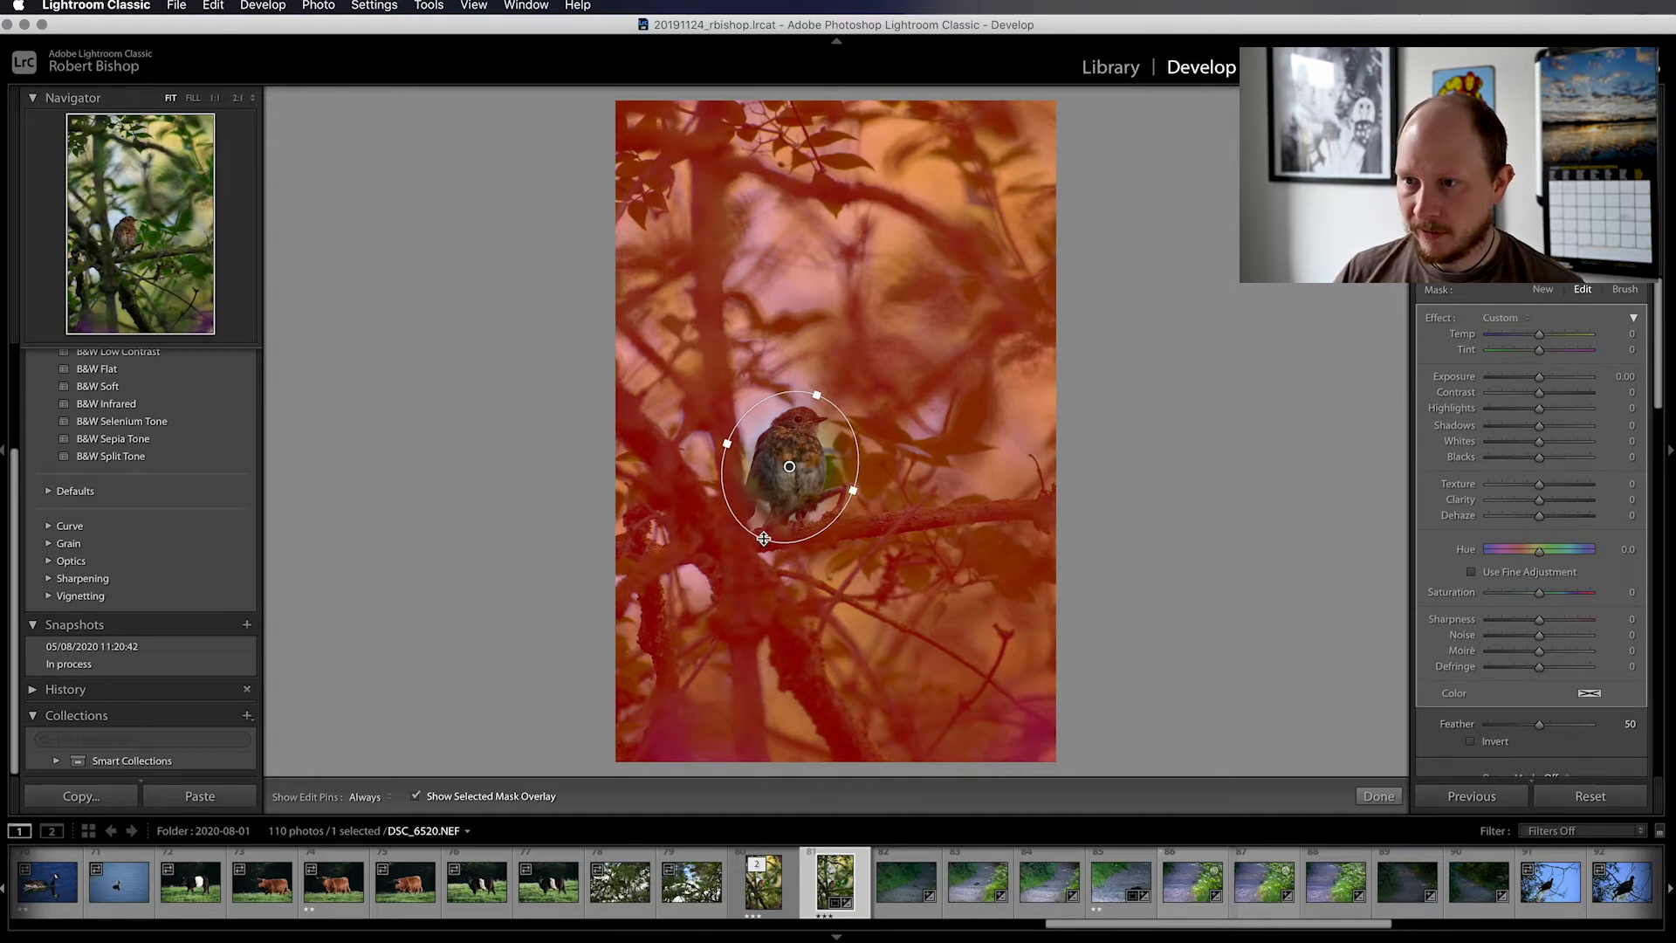
left_click_drag(816, 395, 818, 392)
left_click_drag(761, 541, 761, 544)
left_click_drag(847, 494, 855, 490)
left_click_drag(817, 389, 816, 430)
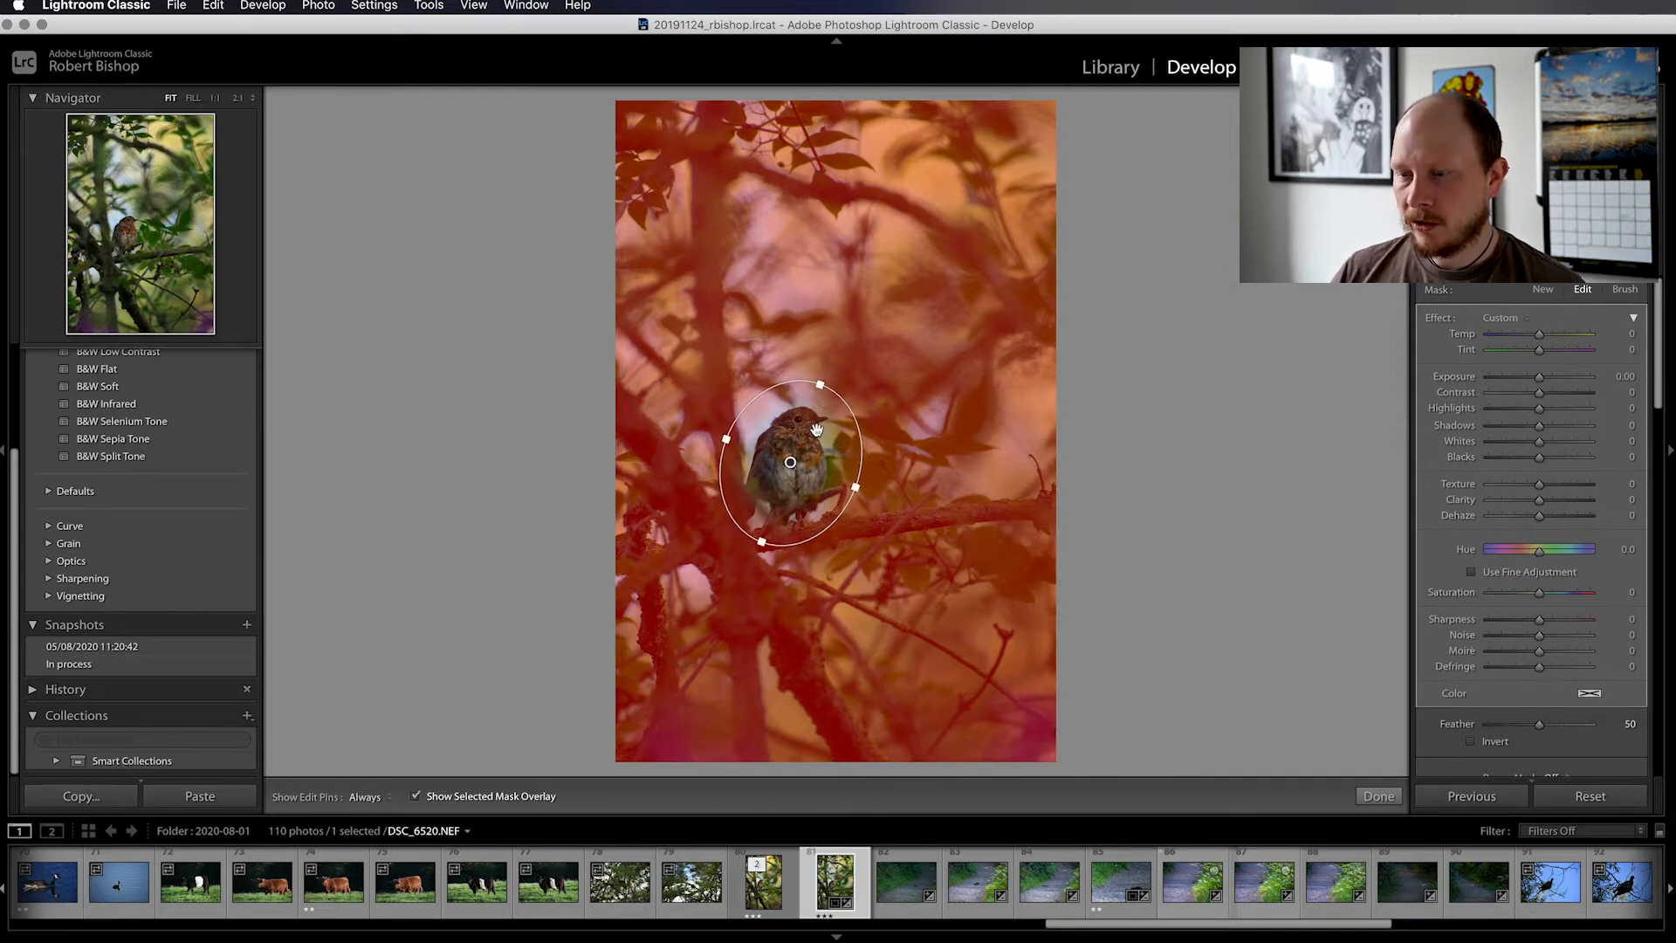
Invert the radial filter so it affects the bird, and restrict it with a Luminance range mask of 0/46
left_click(1472, 742)
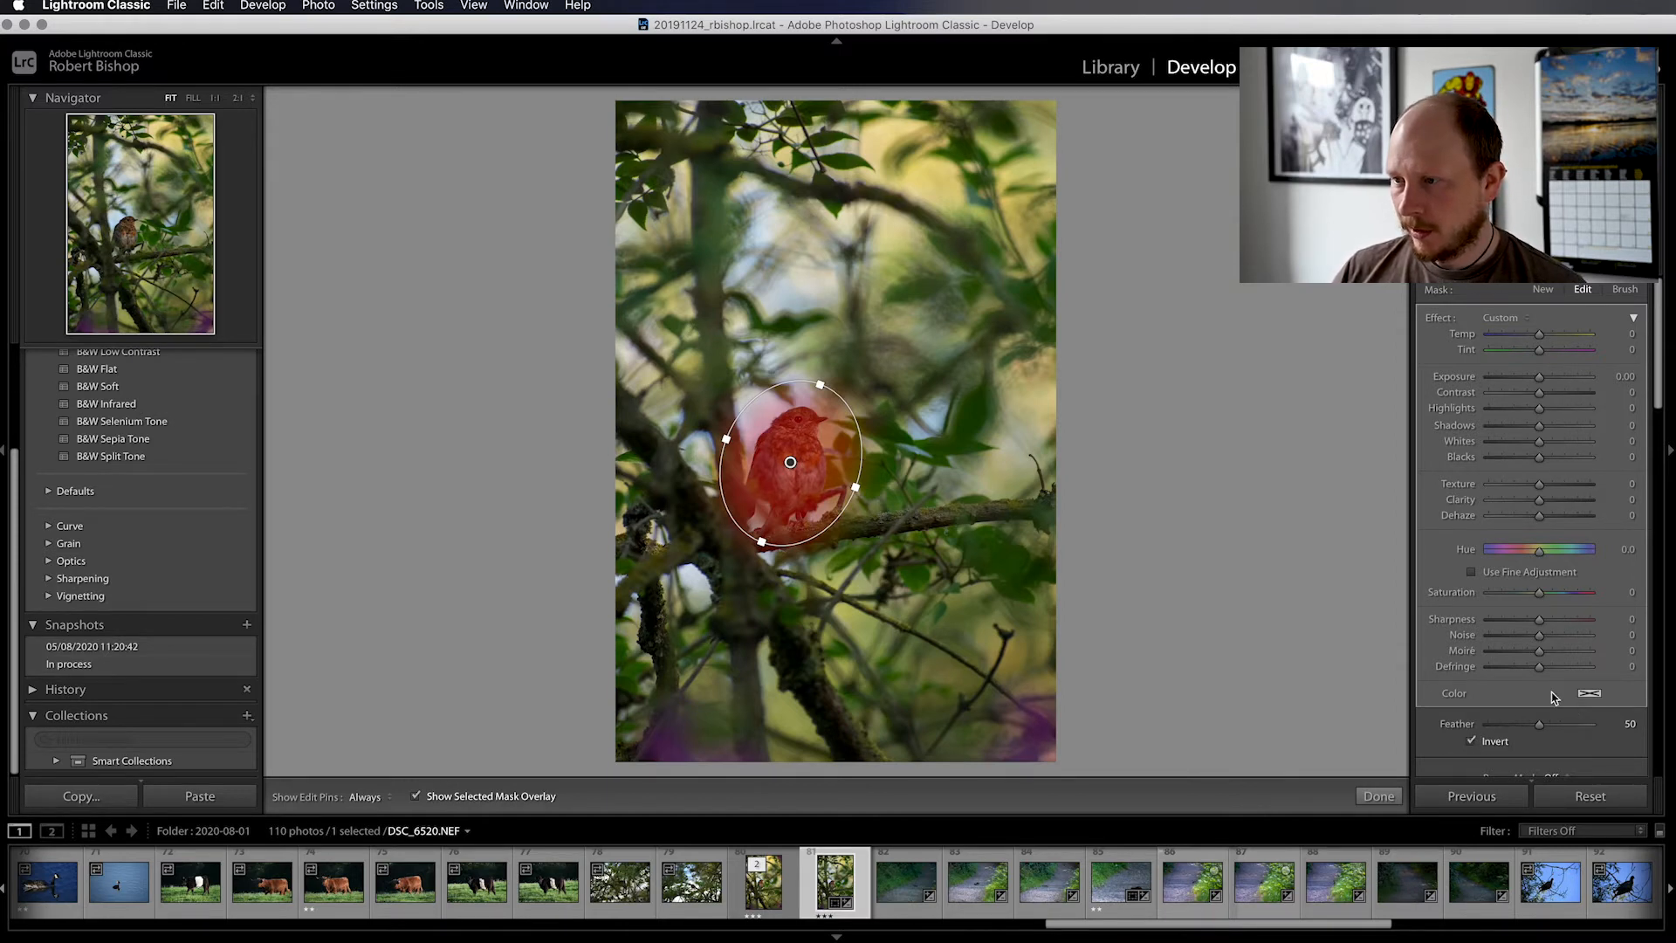
scroll(1514, 643, "down", 2)
scroll(1514, 643, "up", 2)
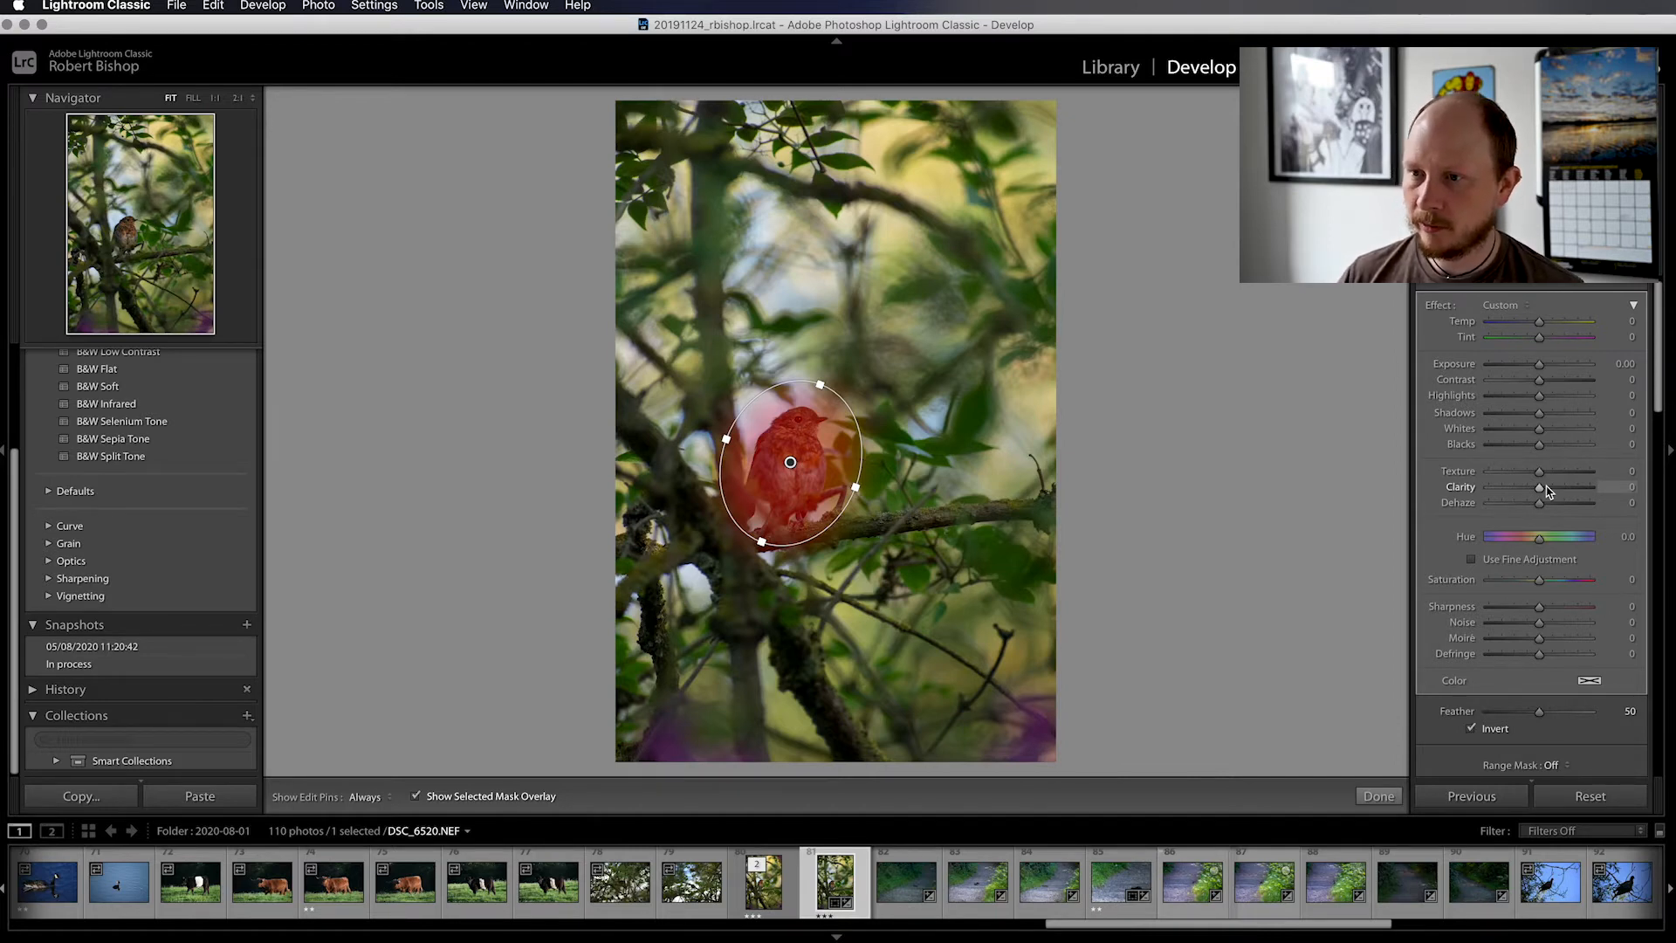
scroll(1571, 611, "down", 6)
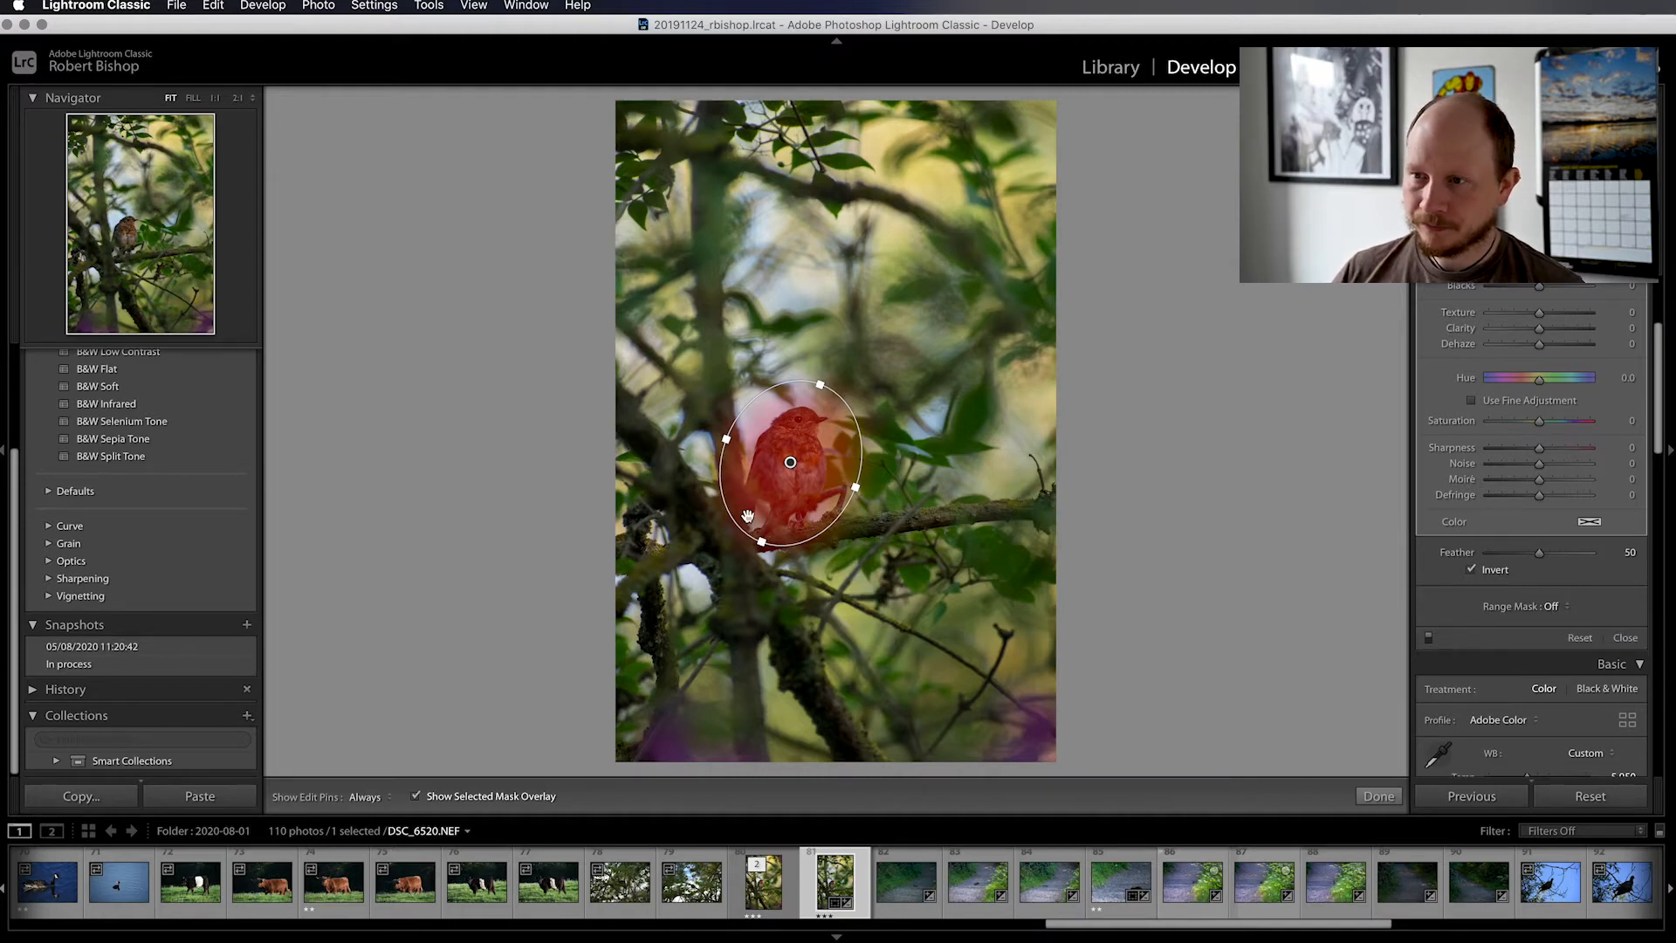
left_click(1552, 606)
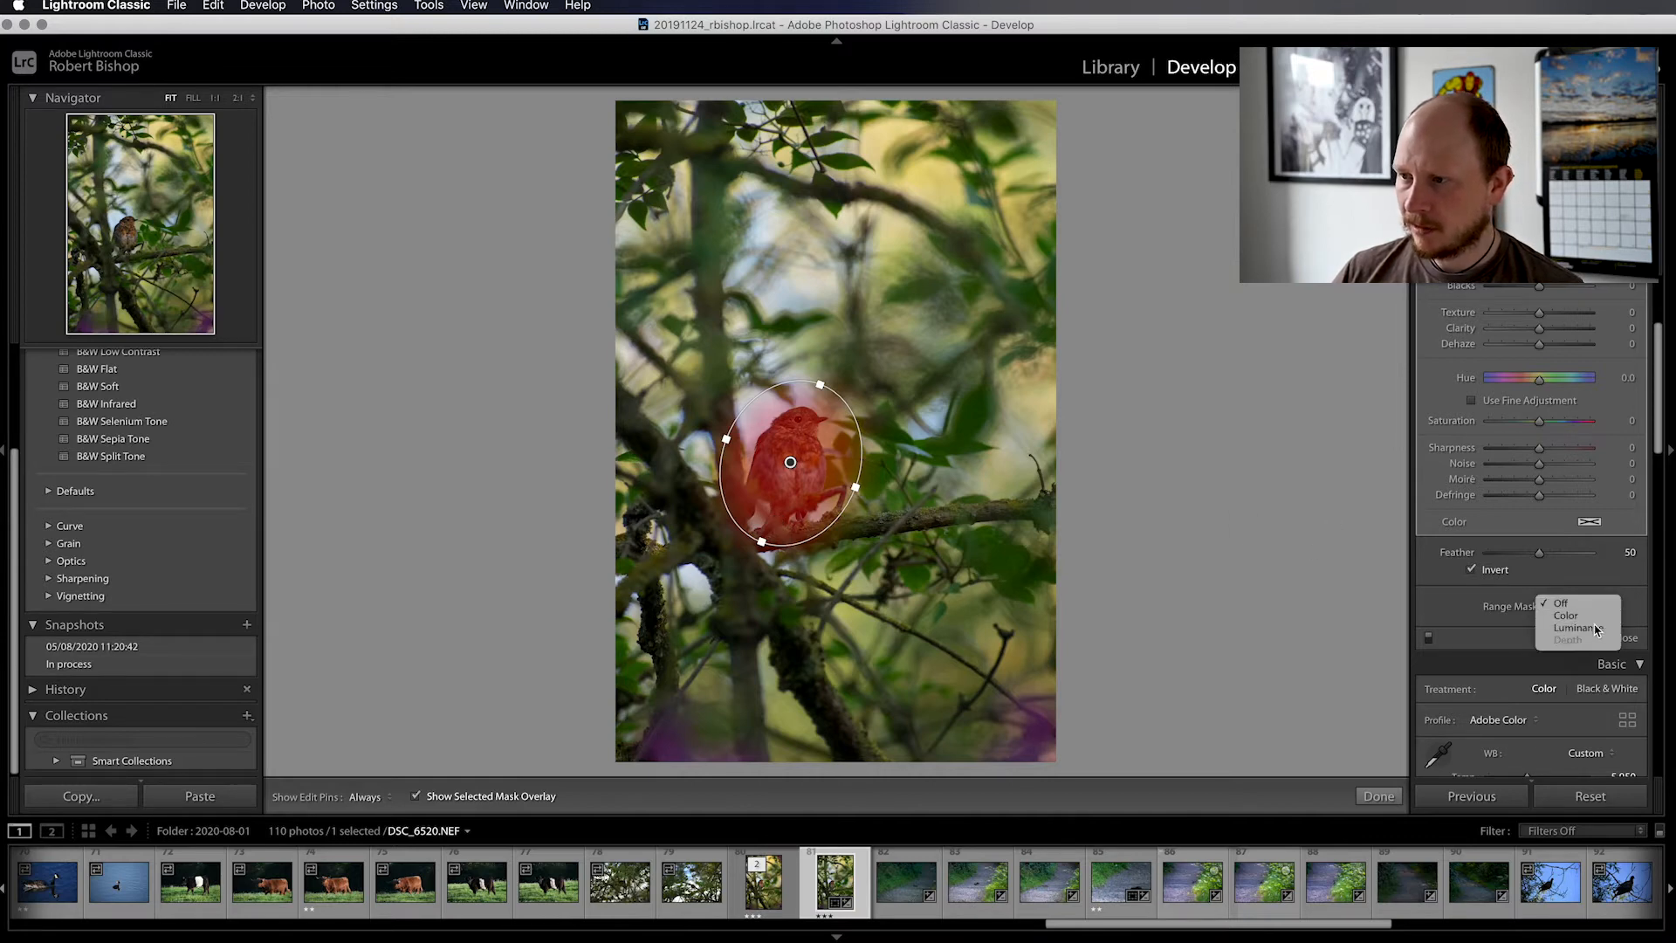
left_click(1596, 628)
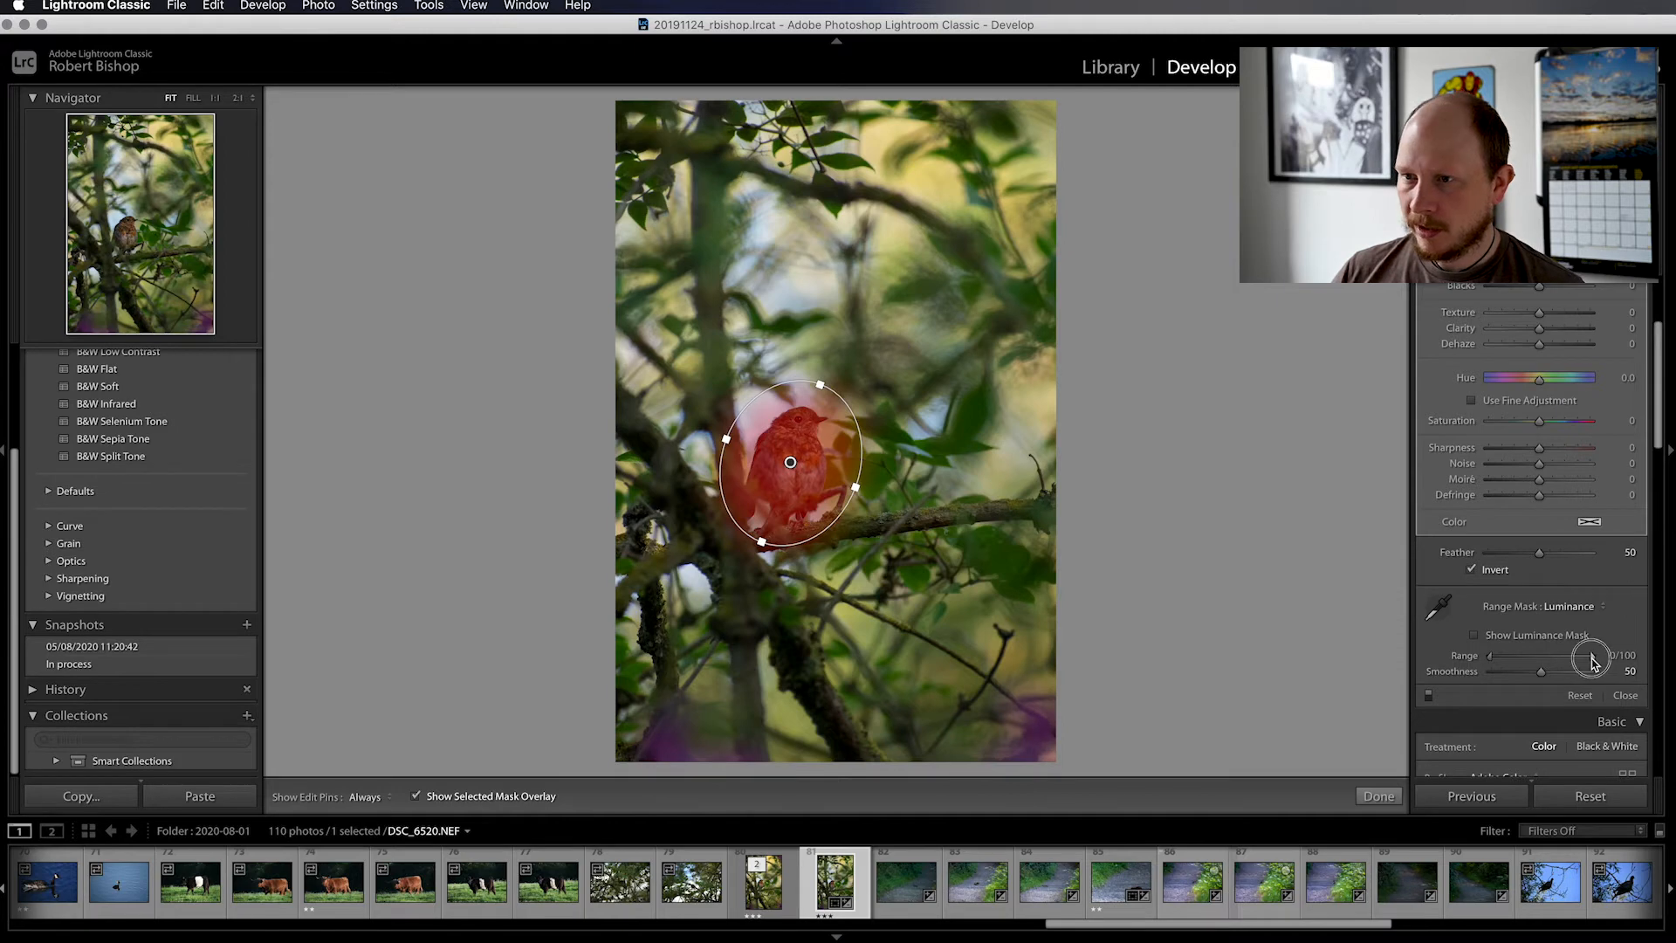
left_click_drag(1592, 662, 1534, 663)
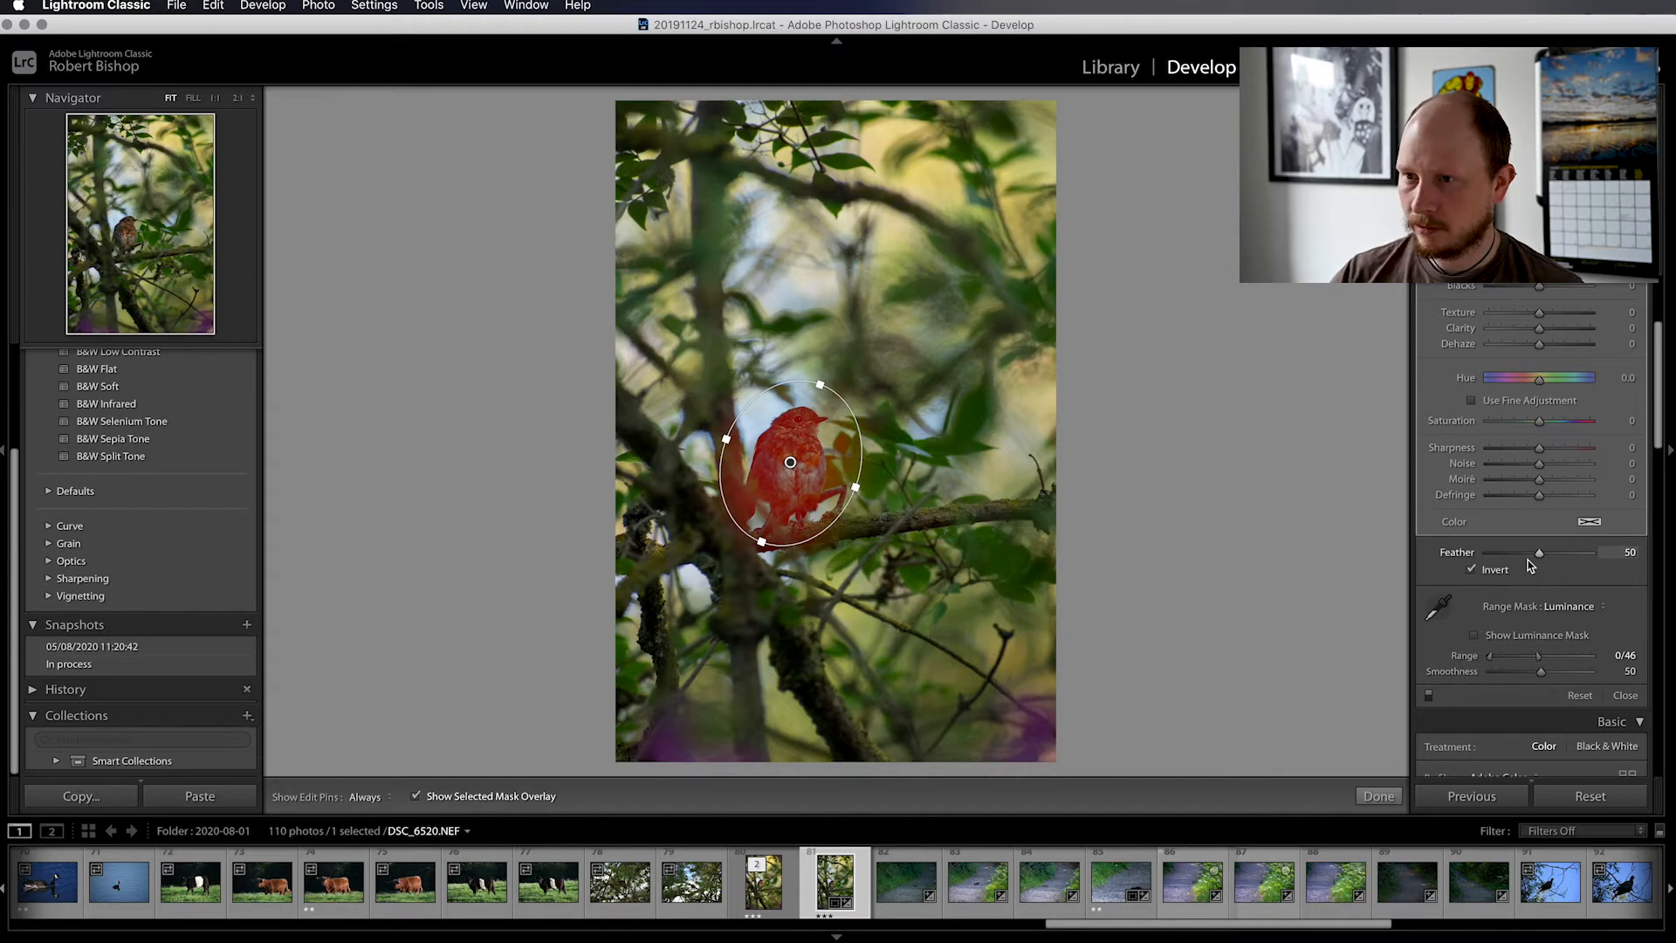
With the mask overlay hidden, set the bird filter's Texture to 6 and Clarity to 10, and close the filter
key("o")
scroll(1556, 499, "up", 2)
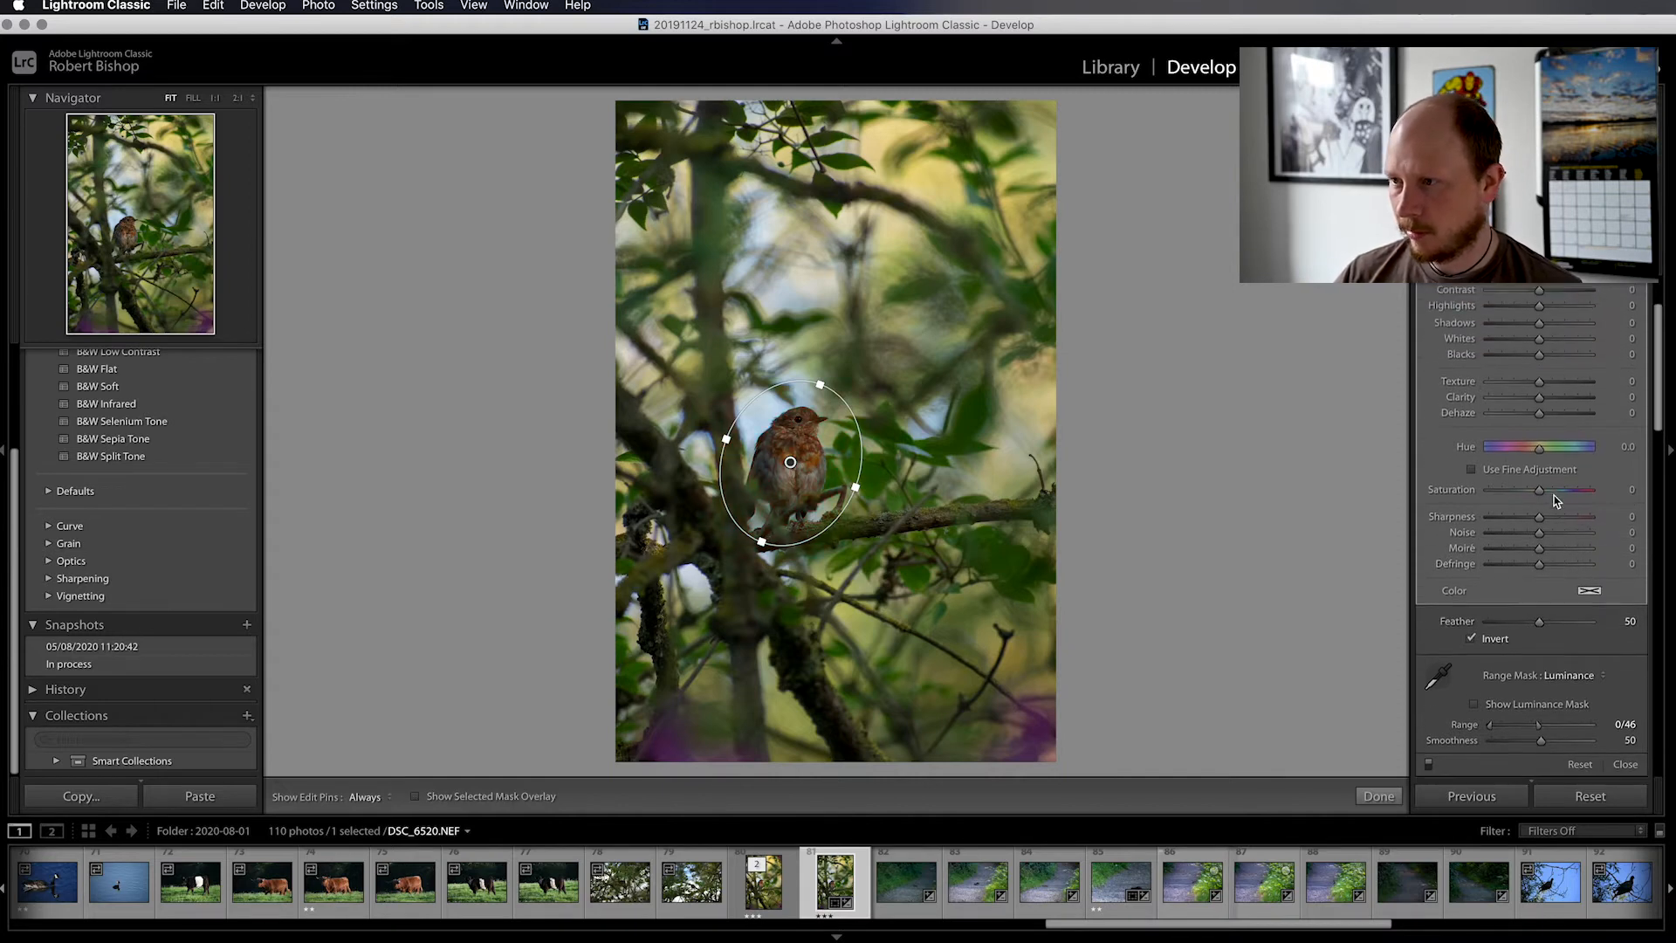
scroll(1556, 499, "up", 3)
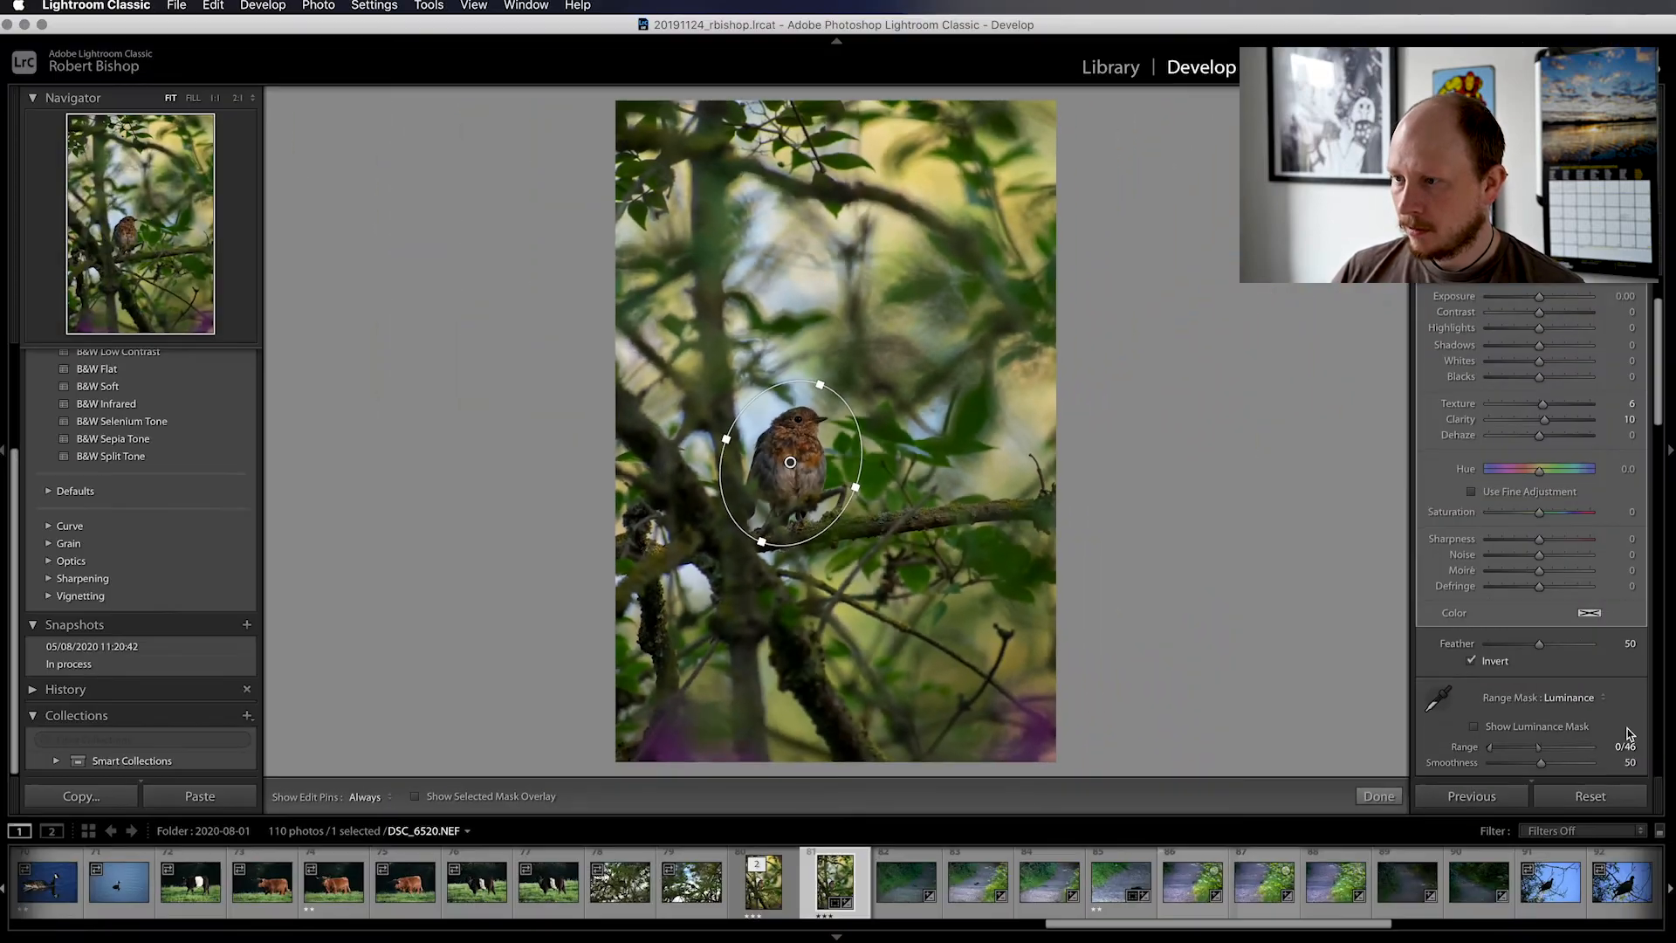
scroll(1628, 734, "down", 2)
scroll(1629, 734, "down", 2)
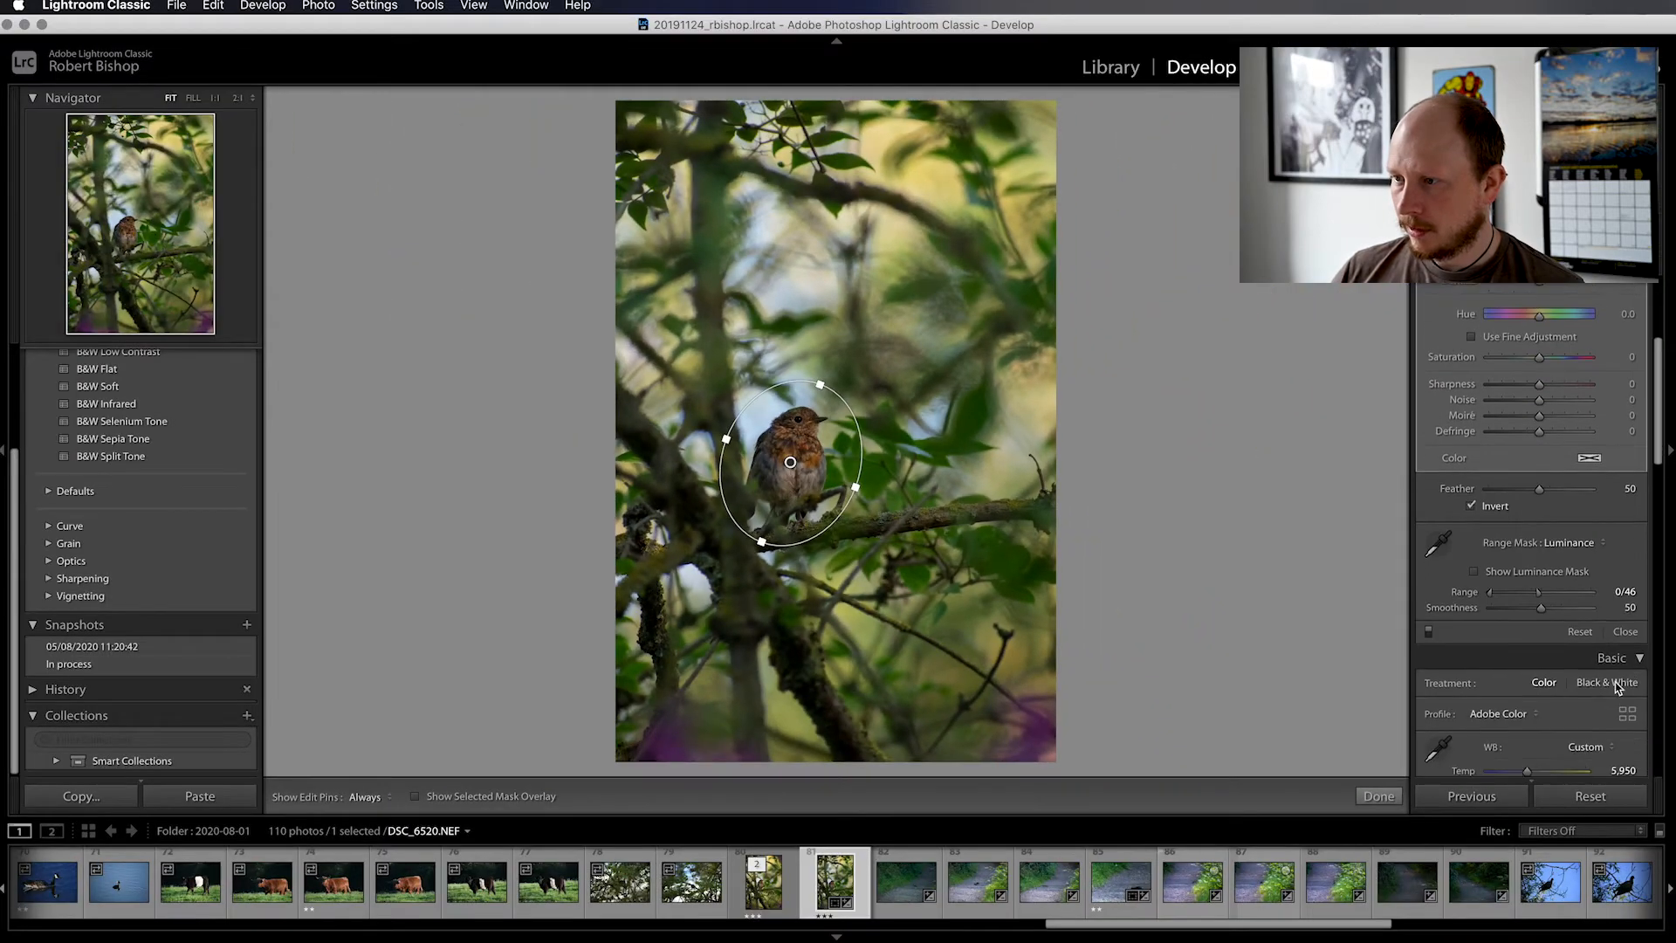
left_click(1625, 627)
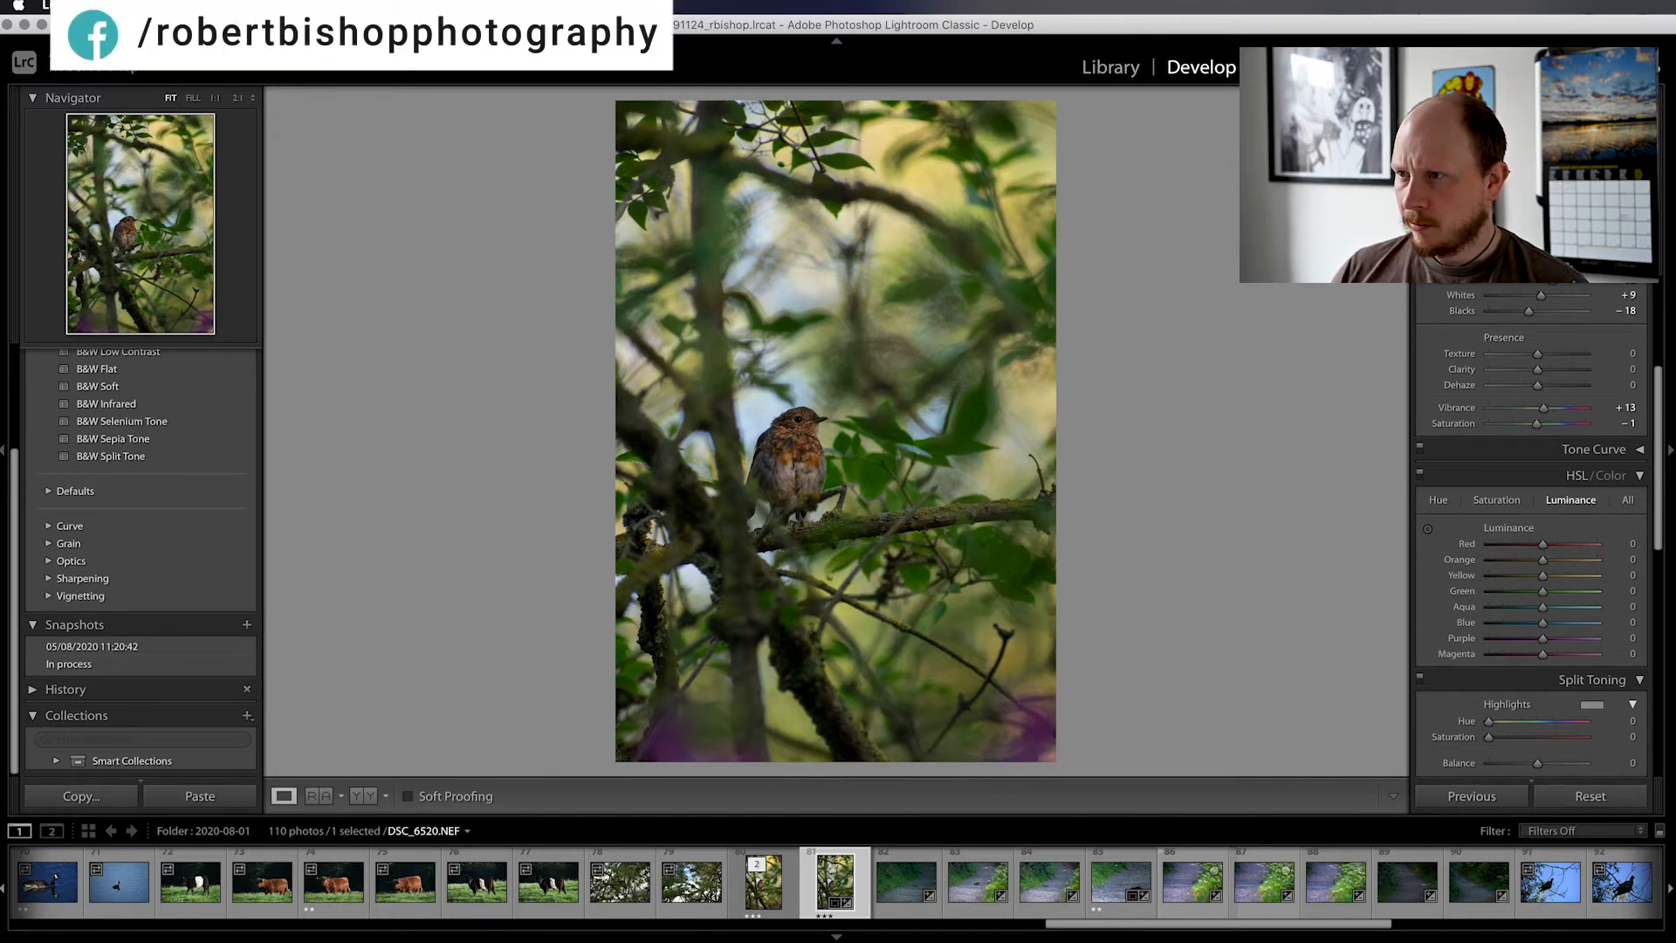
Draw a second radial filter around the bird for the background, tilting and resizing the ellipse with the mask overlay shown
key("shift+m")
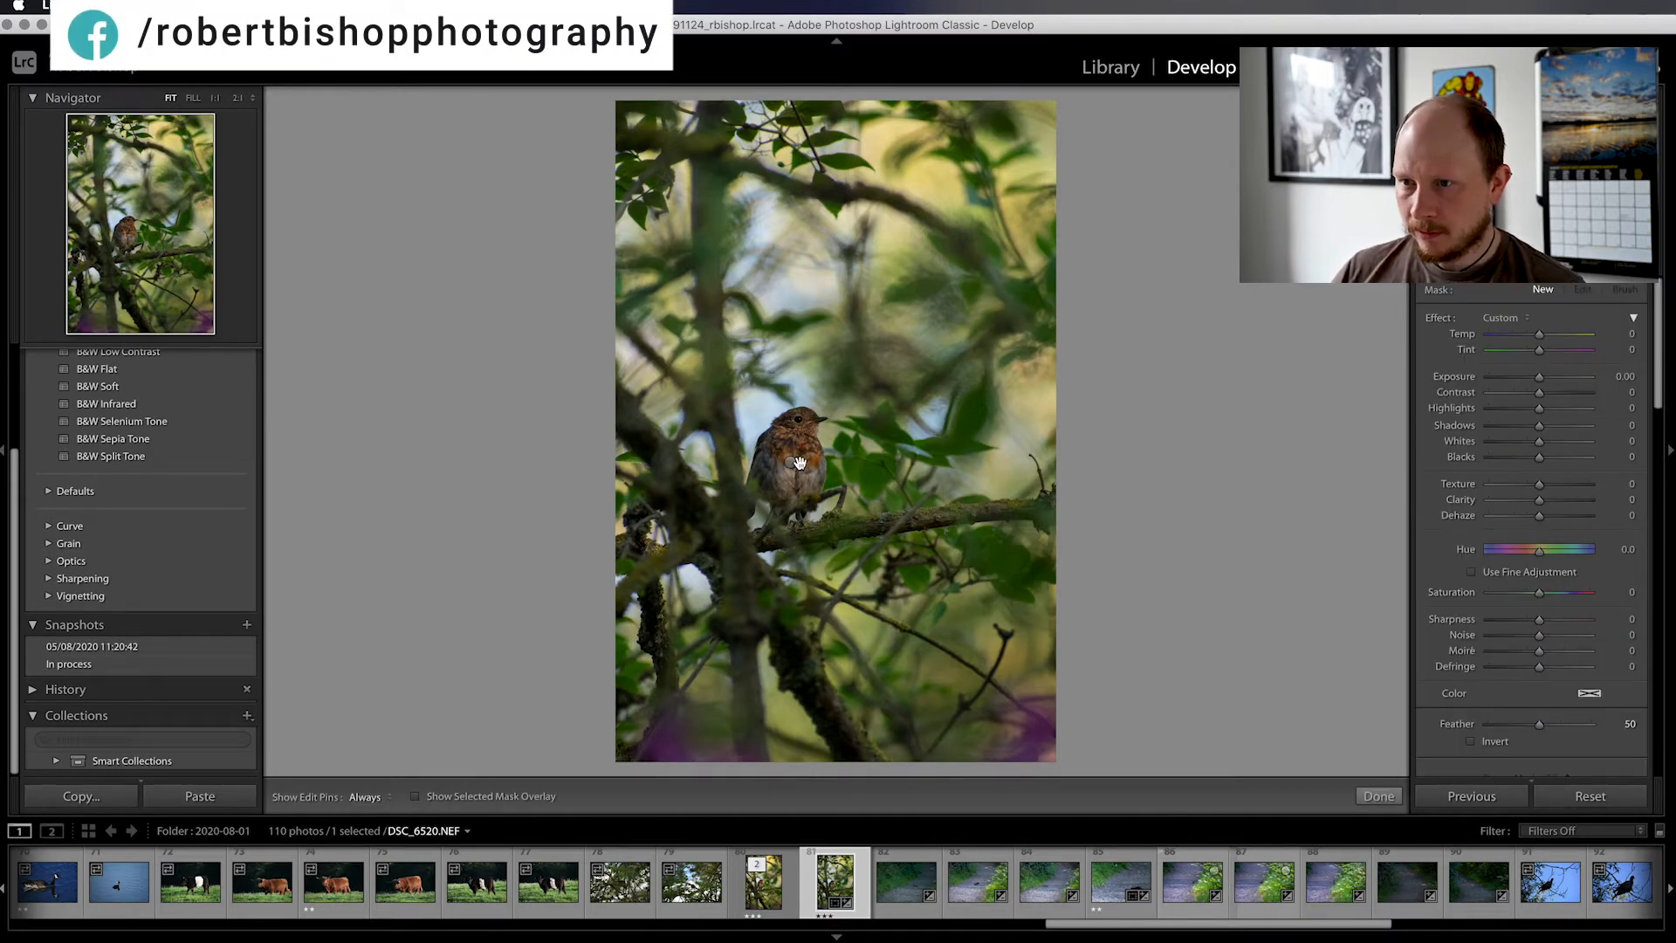
left_click_drag(799, 462, 870, 540)
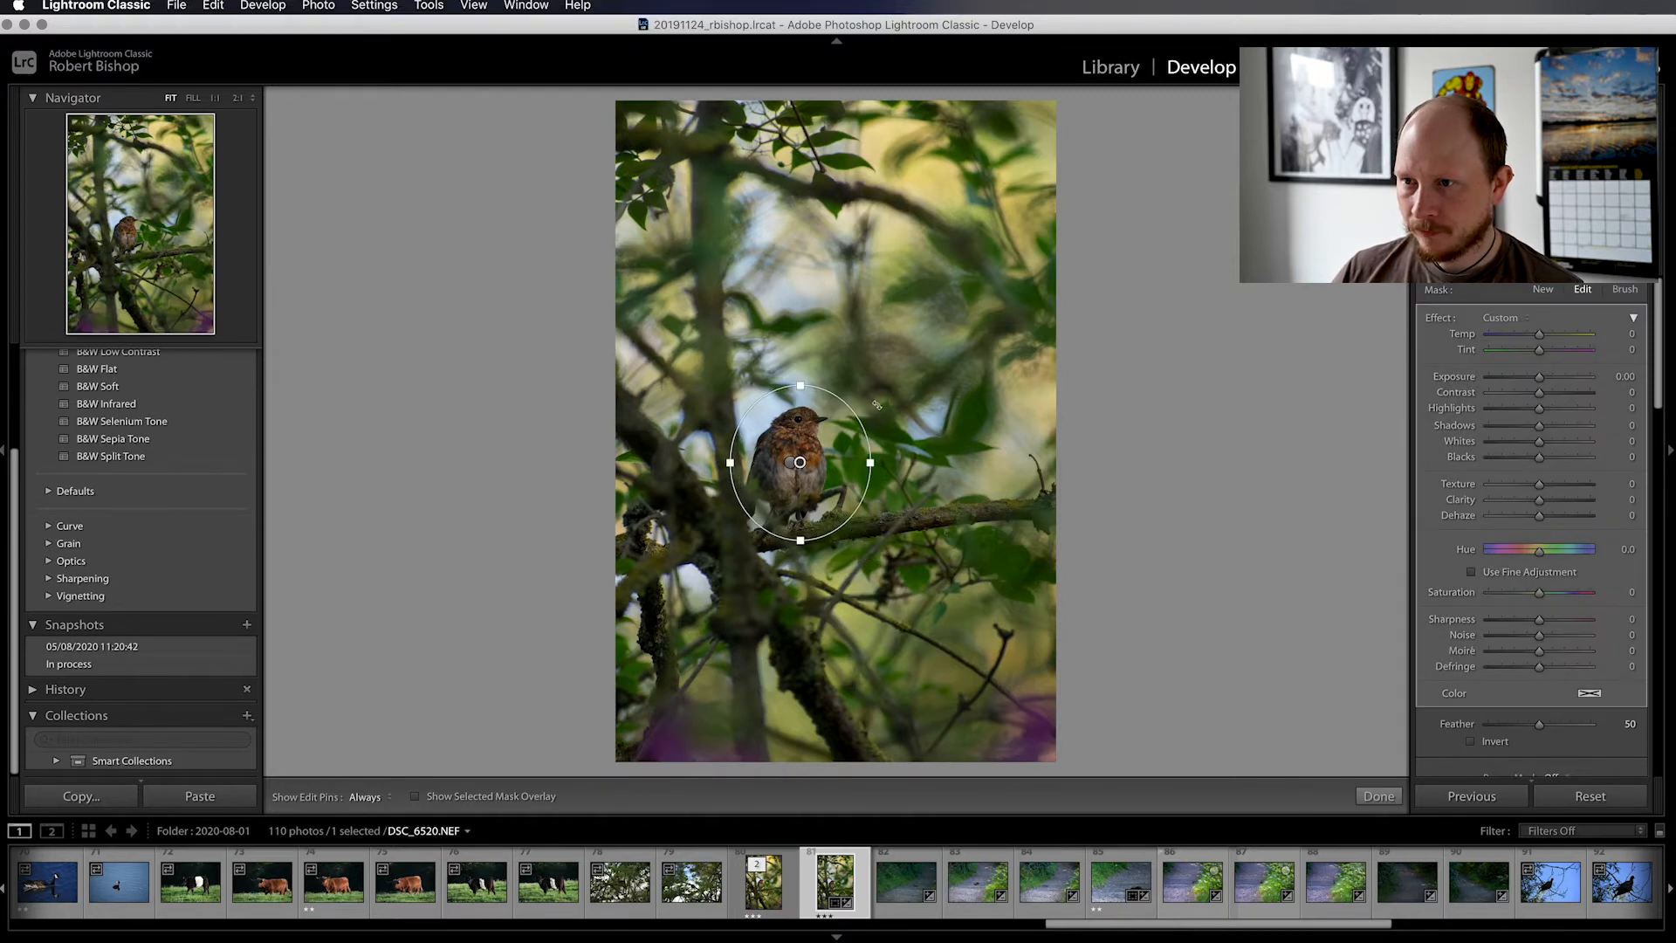
left_click_drag(875, 408, 845, 456)
key("o")
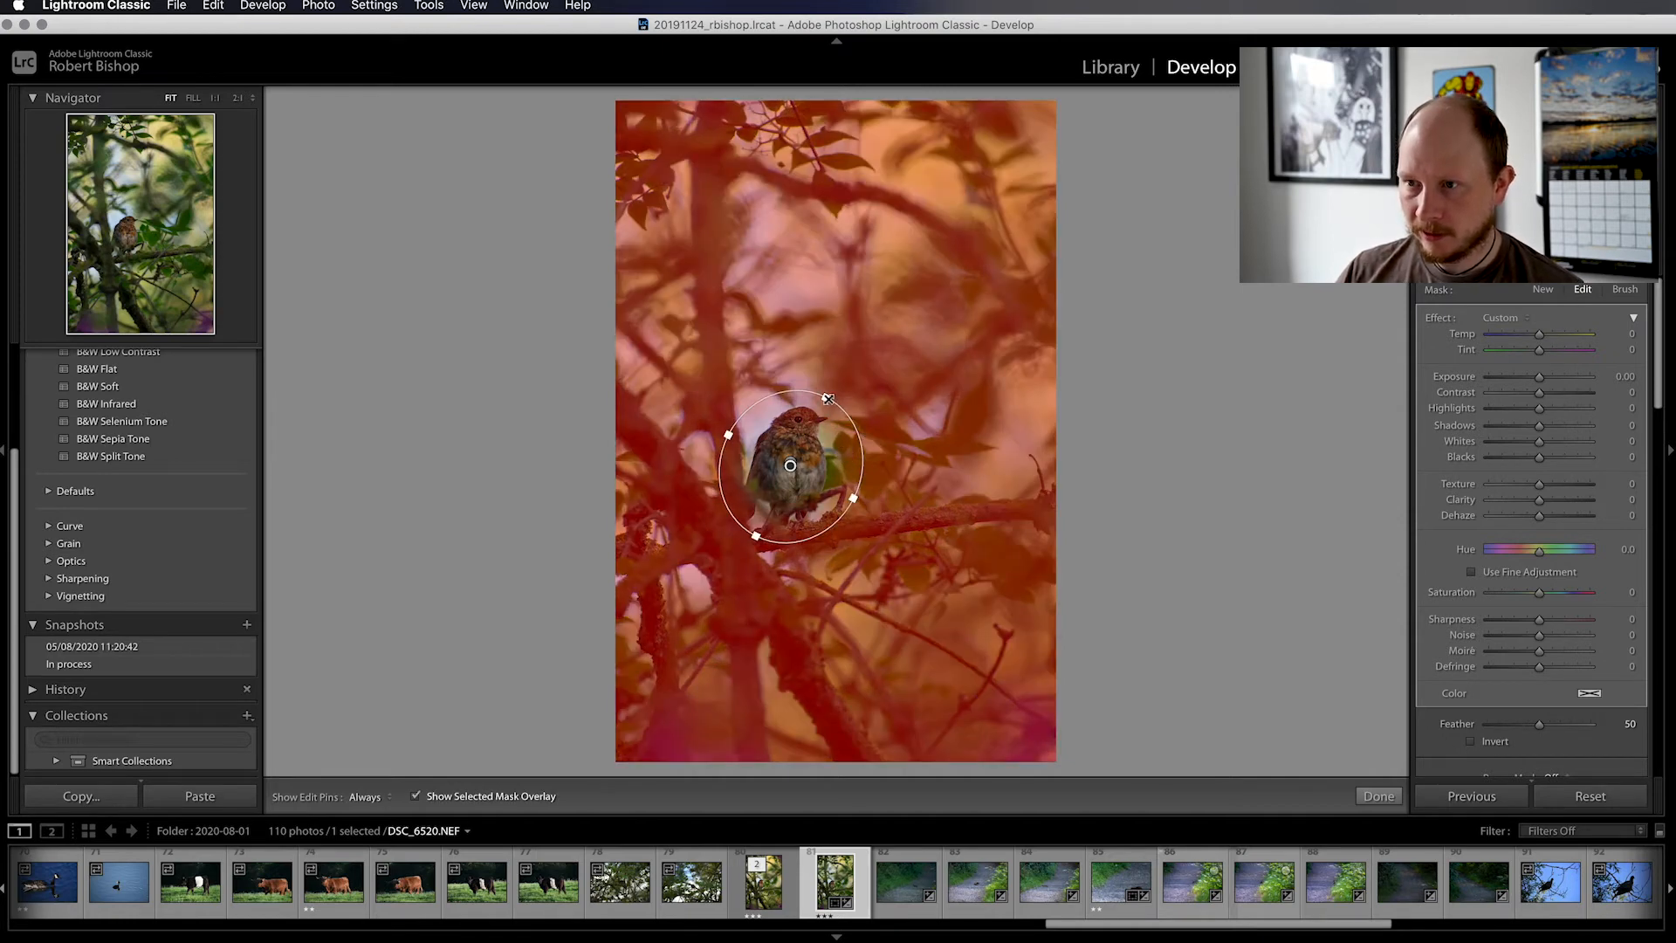
left_click_drag(827, 399, 856, 492)
mouse_move(827, 392)
left_mouse_down()
mouse_move(824, 444)
mouse_move(835, 421)
left_mouse_up()
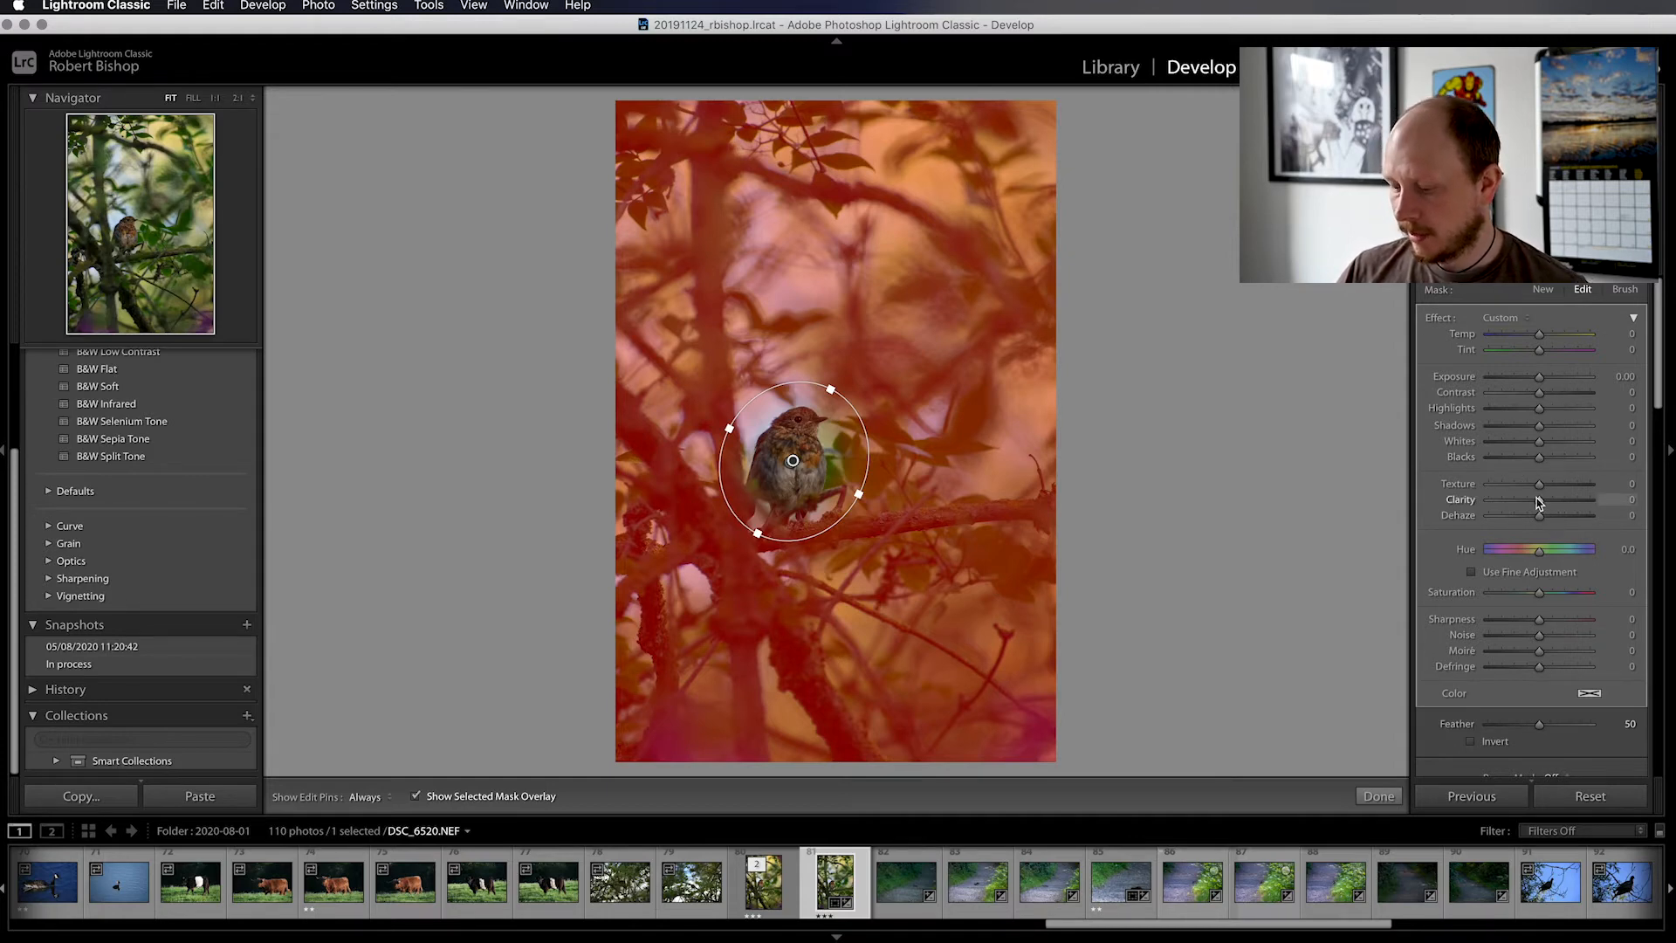
Set the background radial filter's Clarity to -23 and hide its mask overlay
left_click_drag(1540, 503, 1528, 506)
key("o")
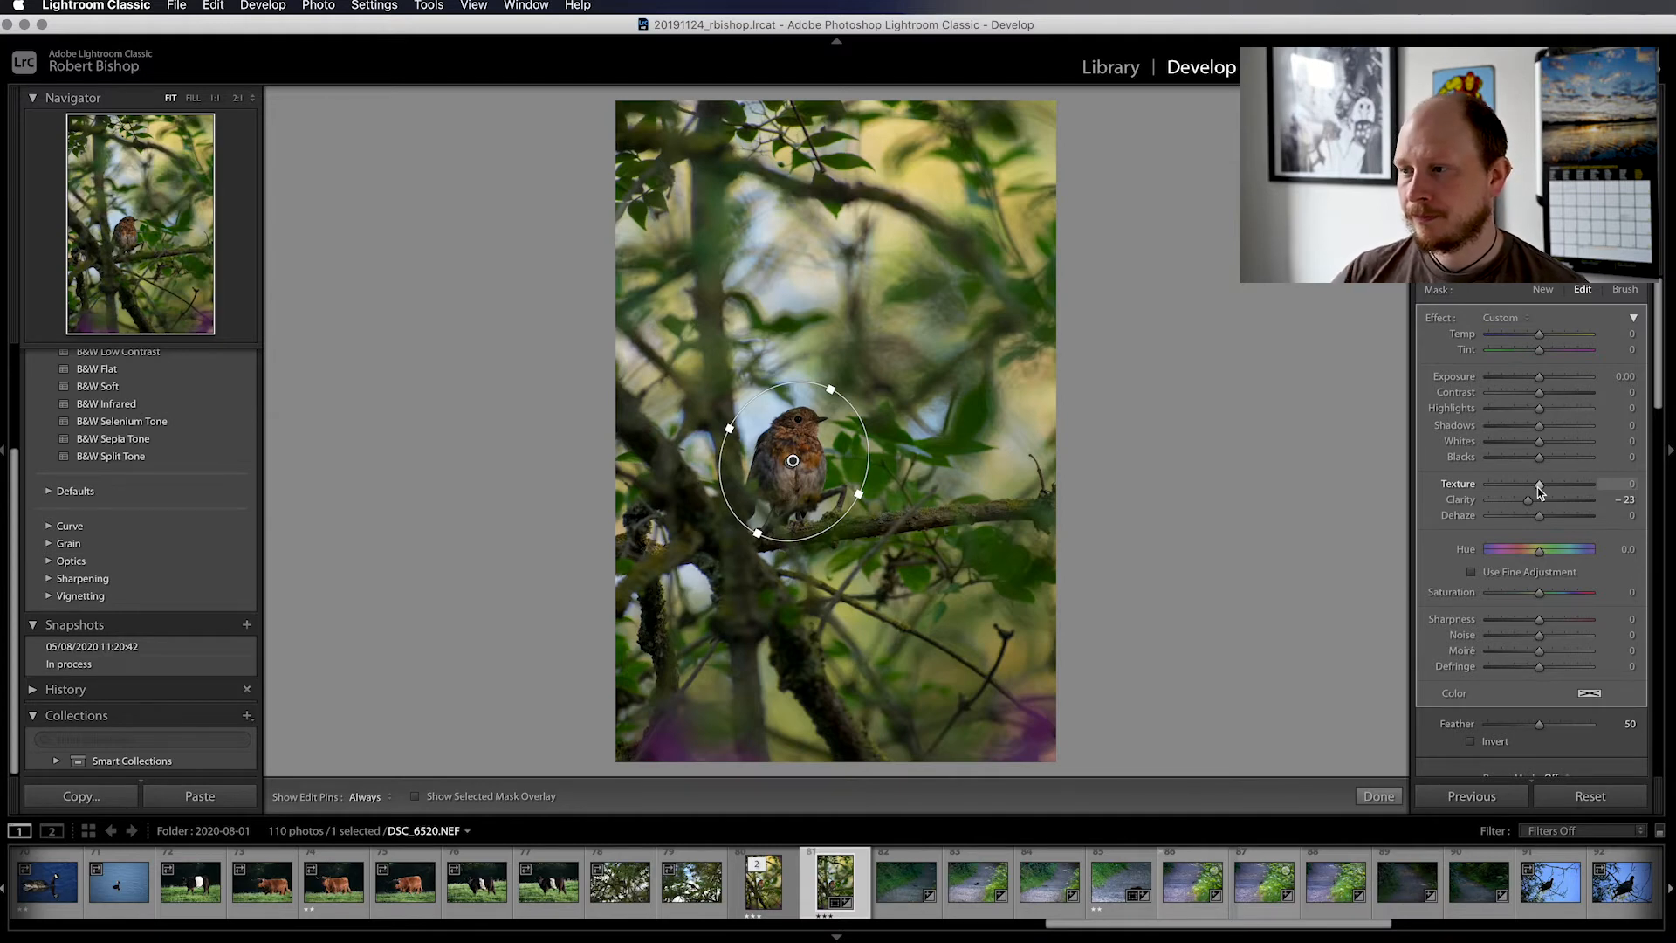
left_click(1539, 487)
left_click_drag(1539, 490, 1535, 493)
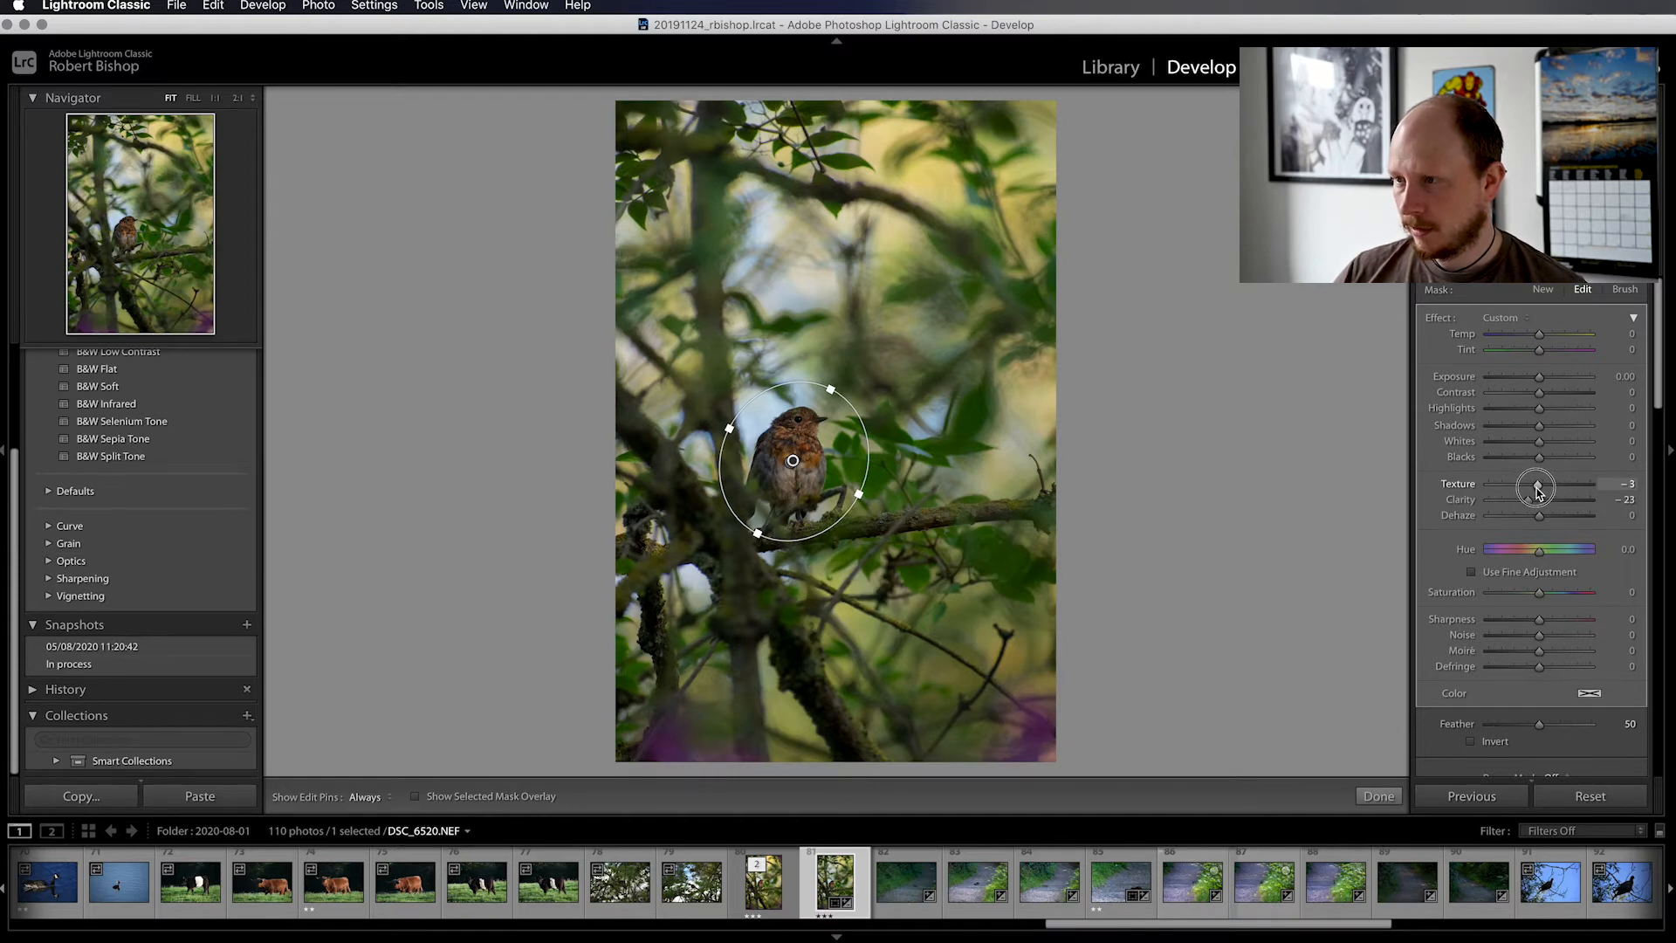
double_click(1535, 489)
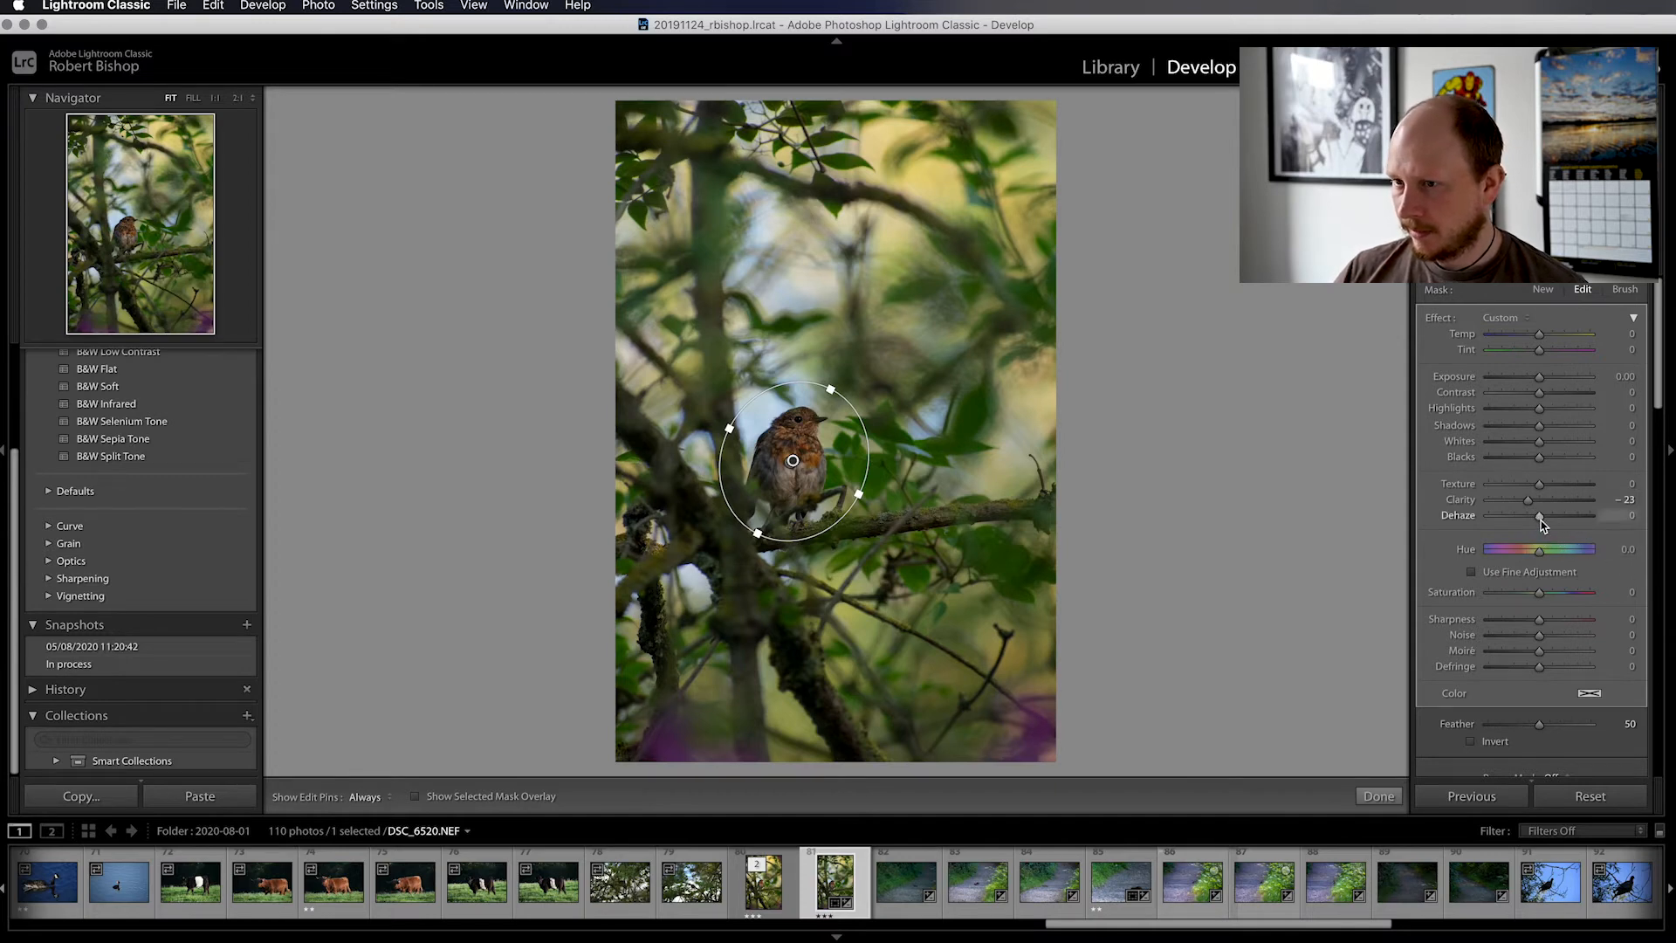
Set the background filter's Dehaze to -3 and close the radial filter
left_click_drag(1542, 530, 1542, 528)
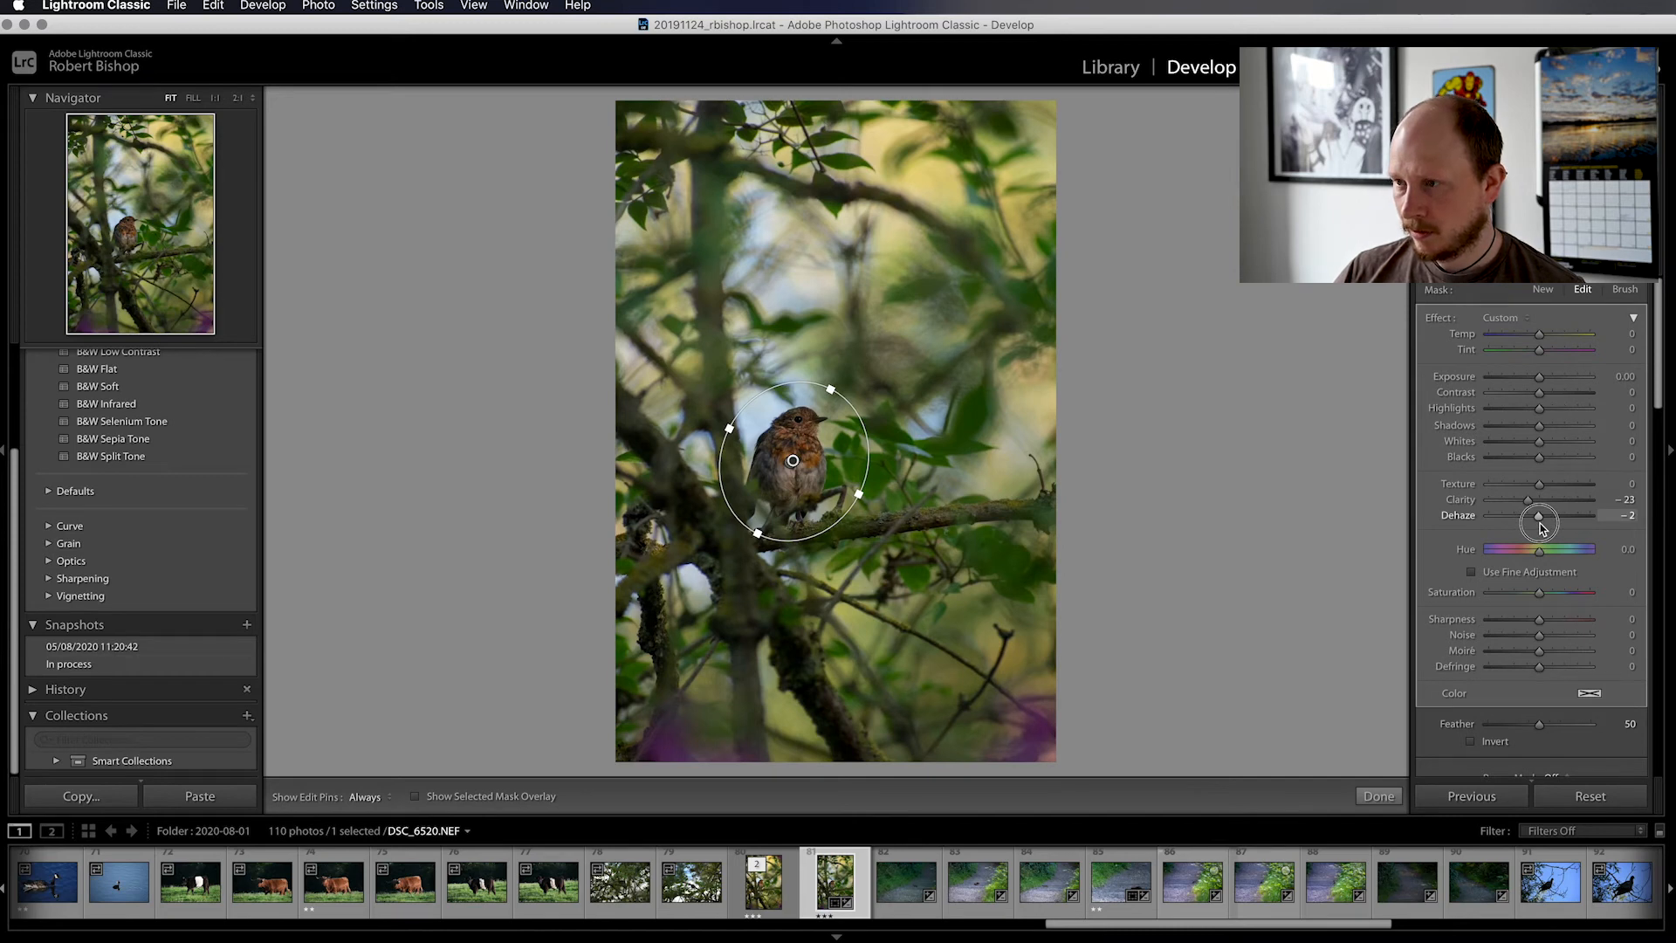
left_click_drag(1542, 528, 1541, 528)
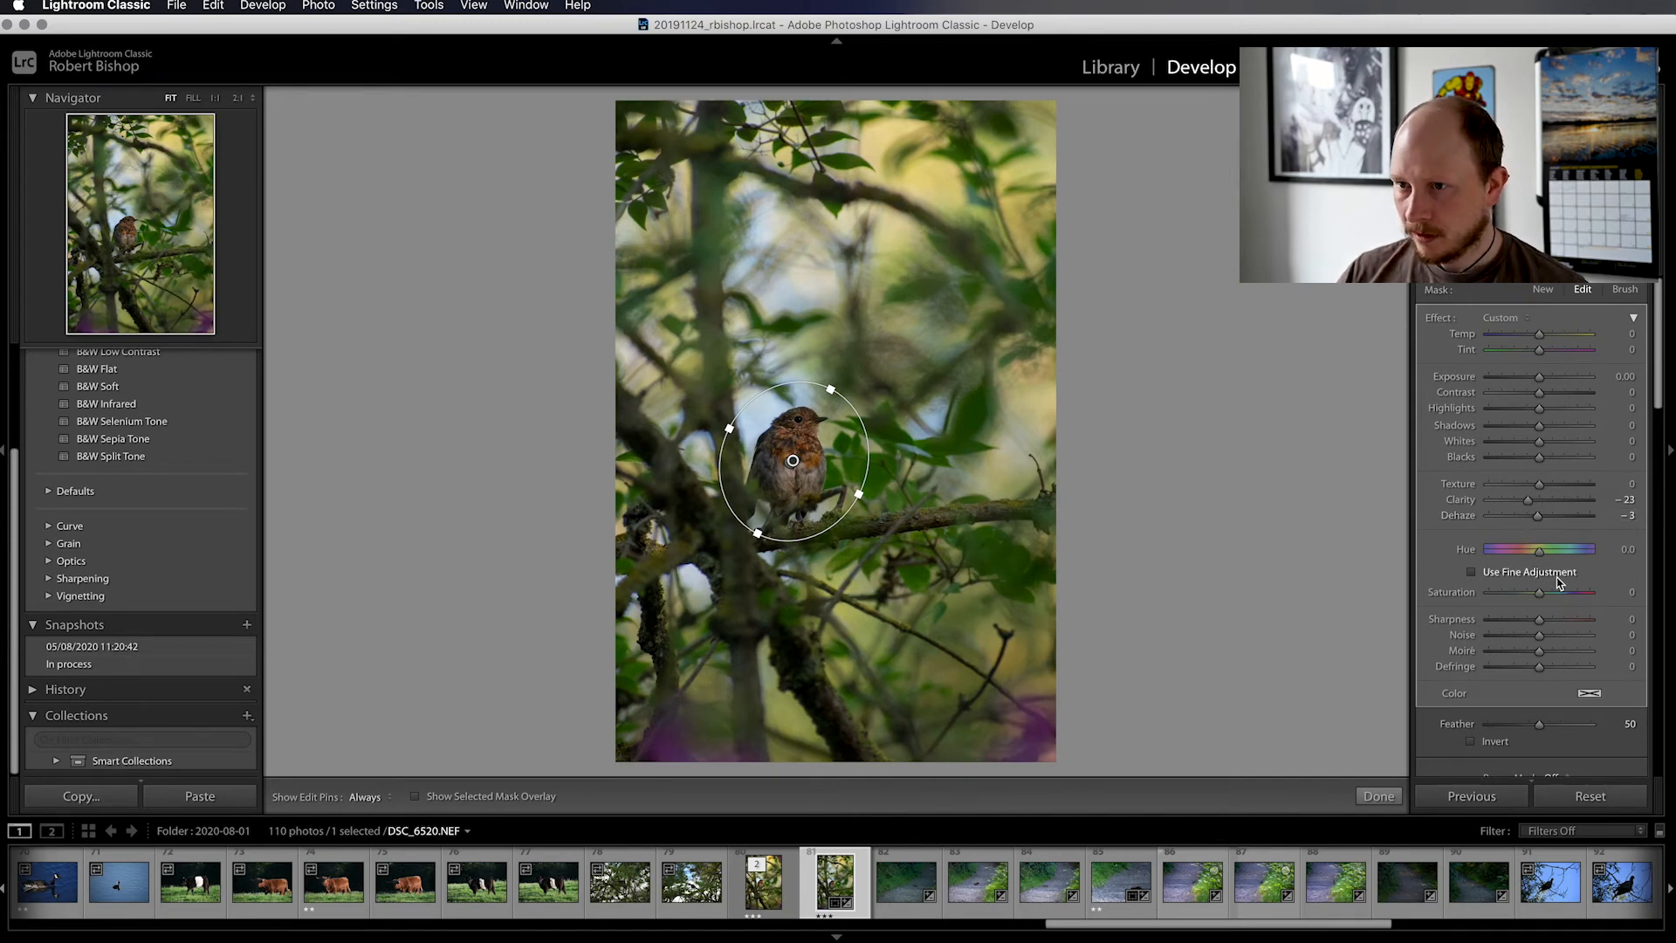
scroll(1559, 582, "down", 3)
left_click(1619, 667)
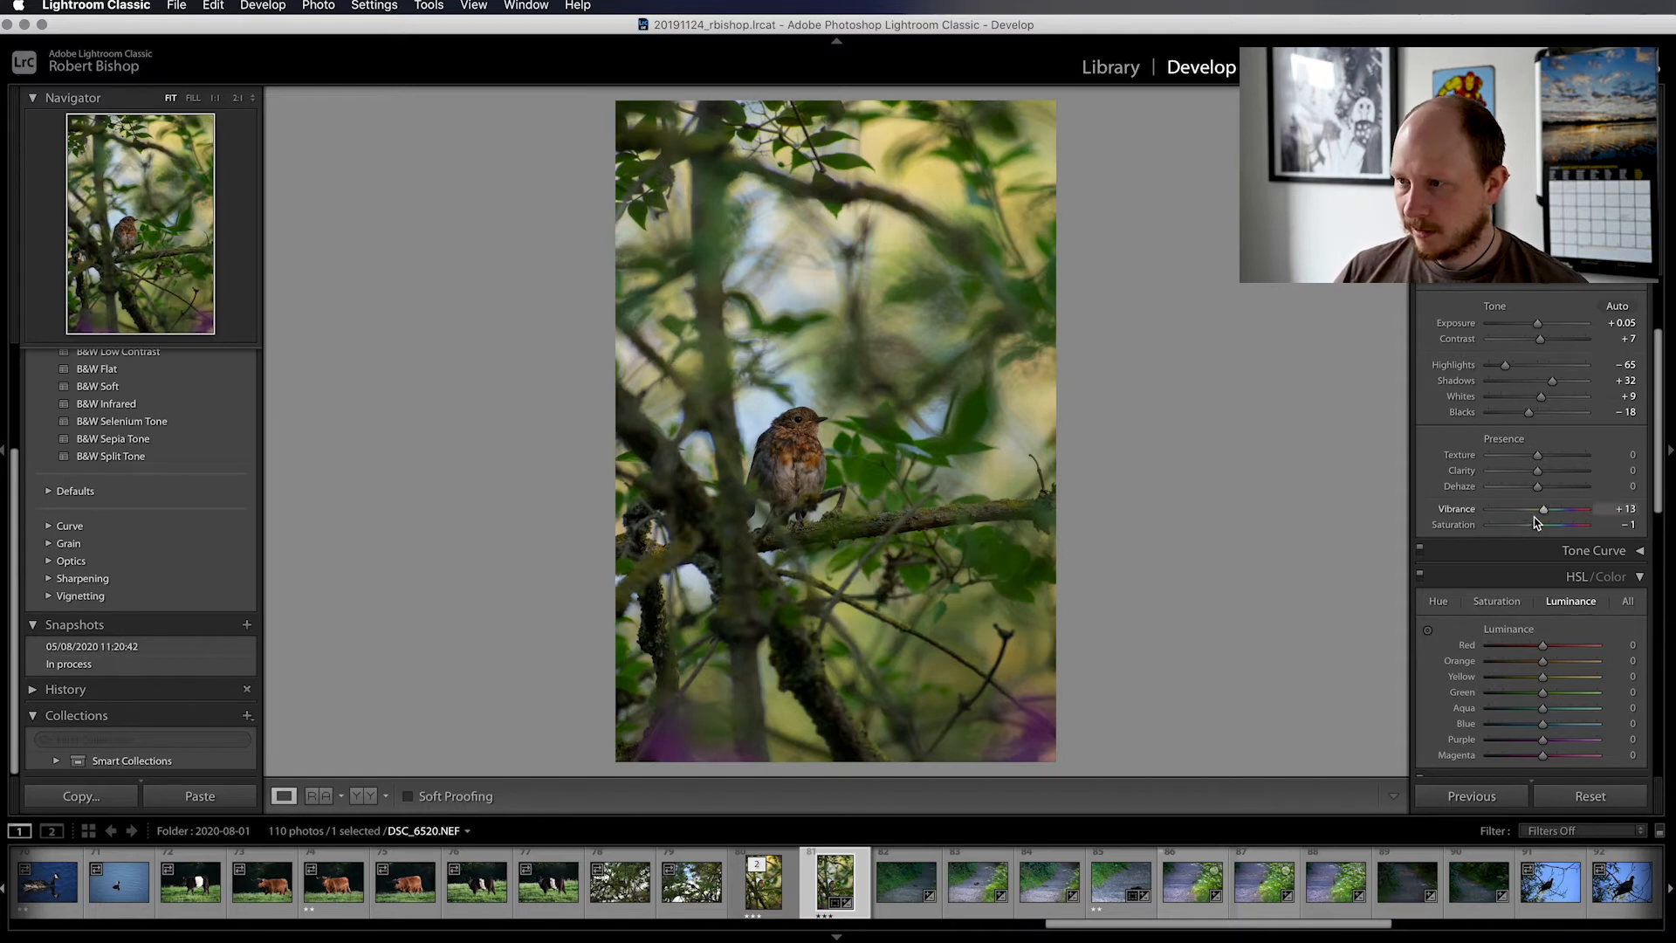
Raise the photo's Sharpening Amount to 50
scroll(1527, 524, "down", 5)
scroll(1536, 523, "down", 1)
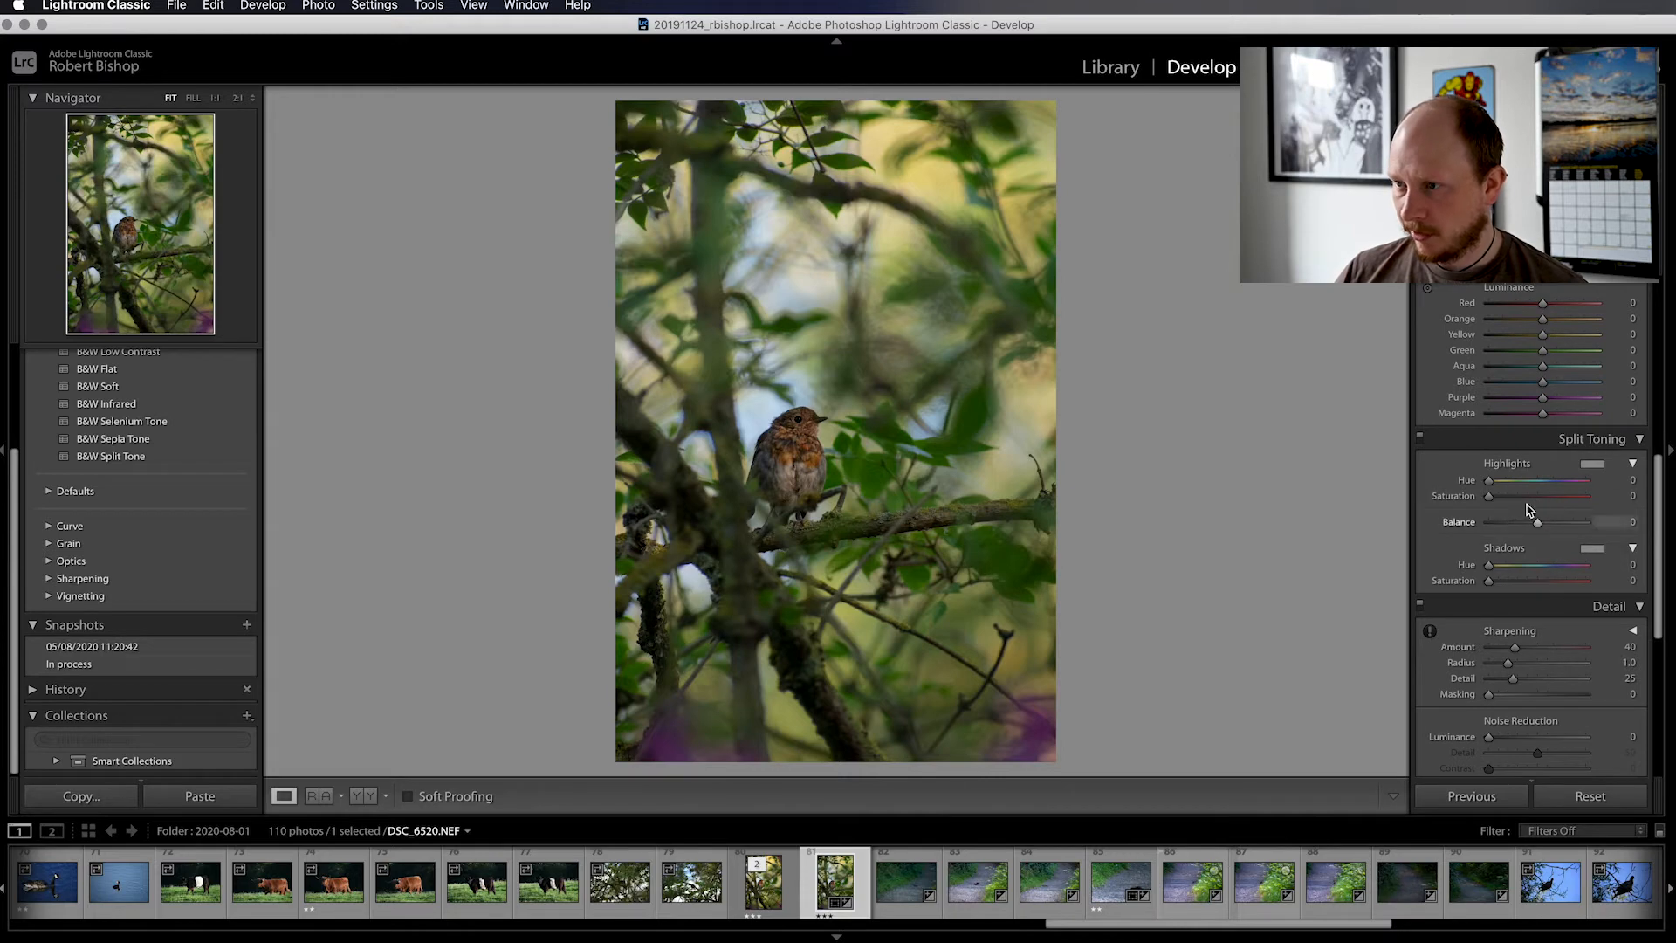
scroll(1526, 494, "down", 4)
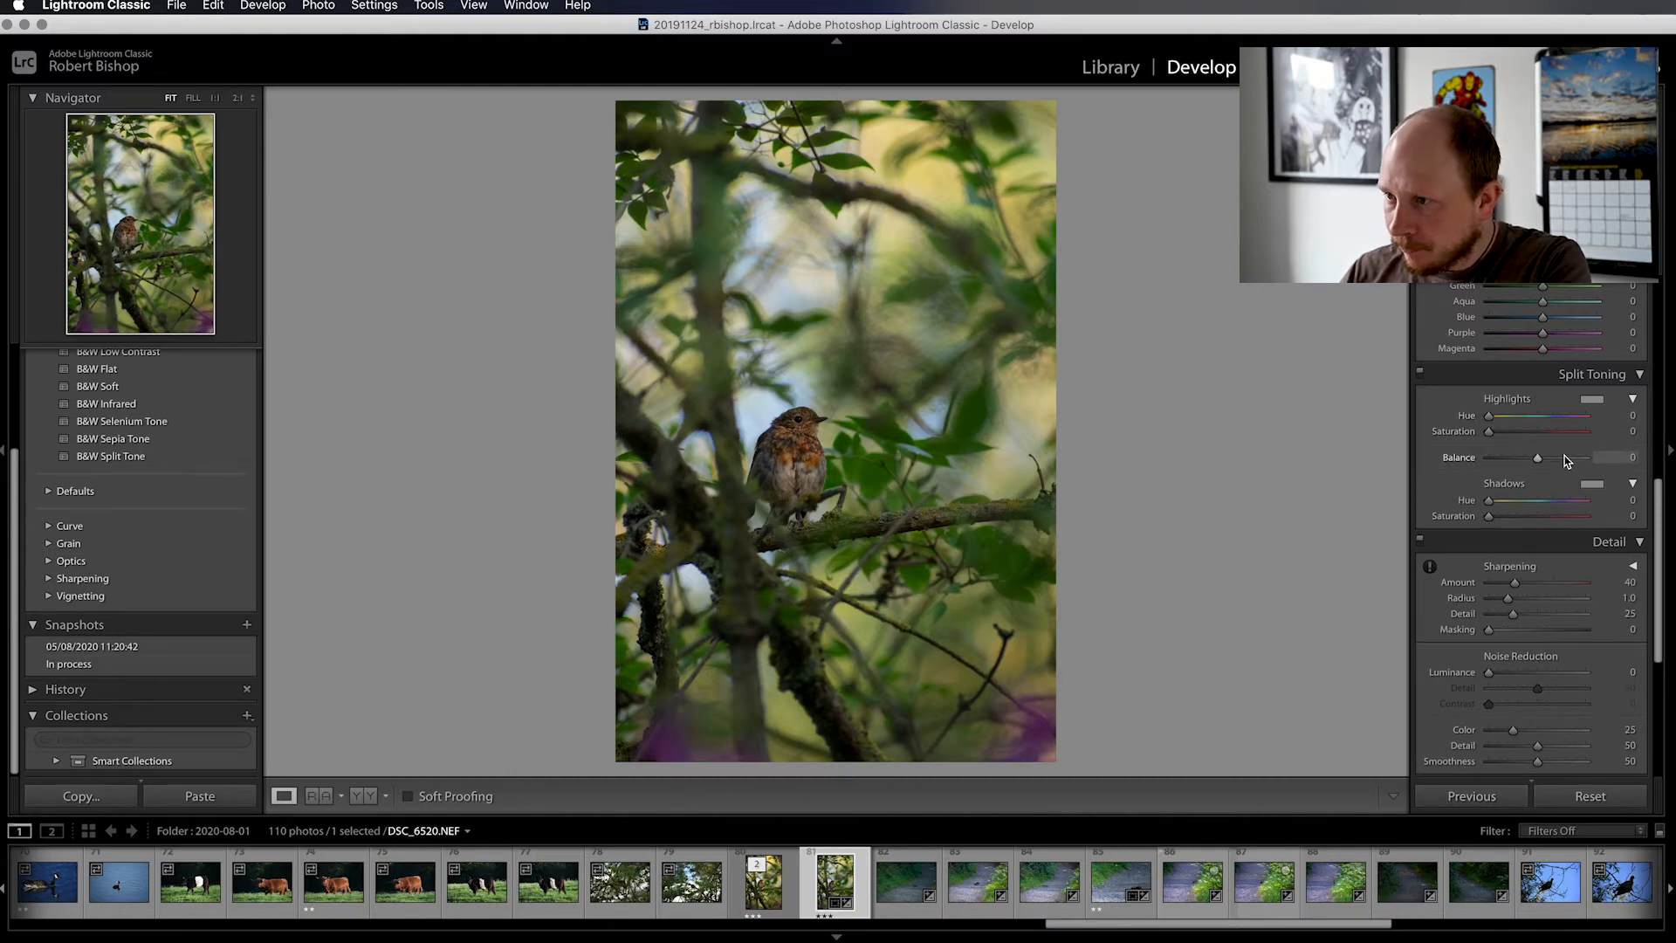
scroll(1563, 489, "down", 5)
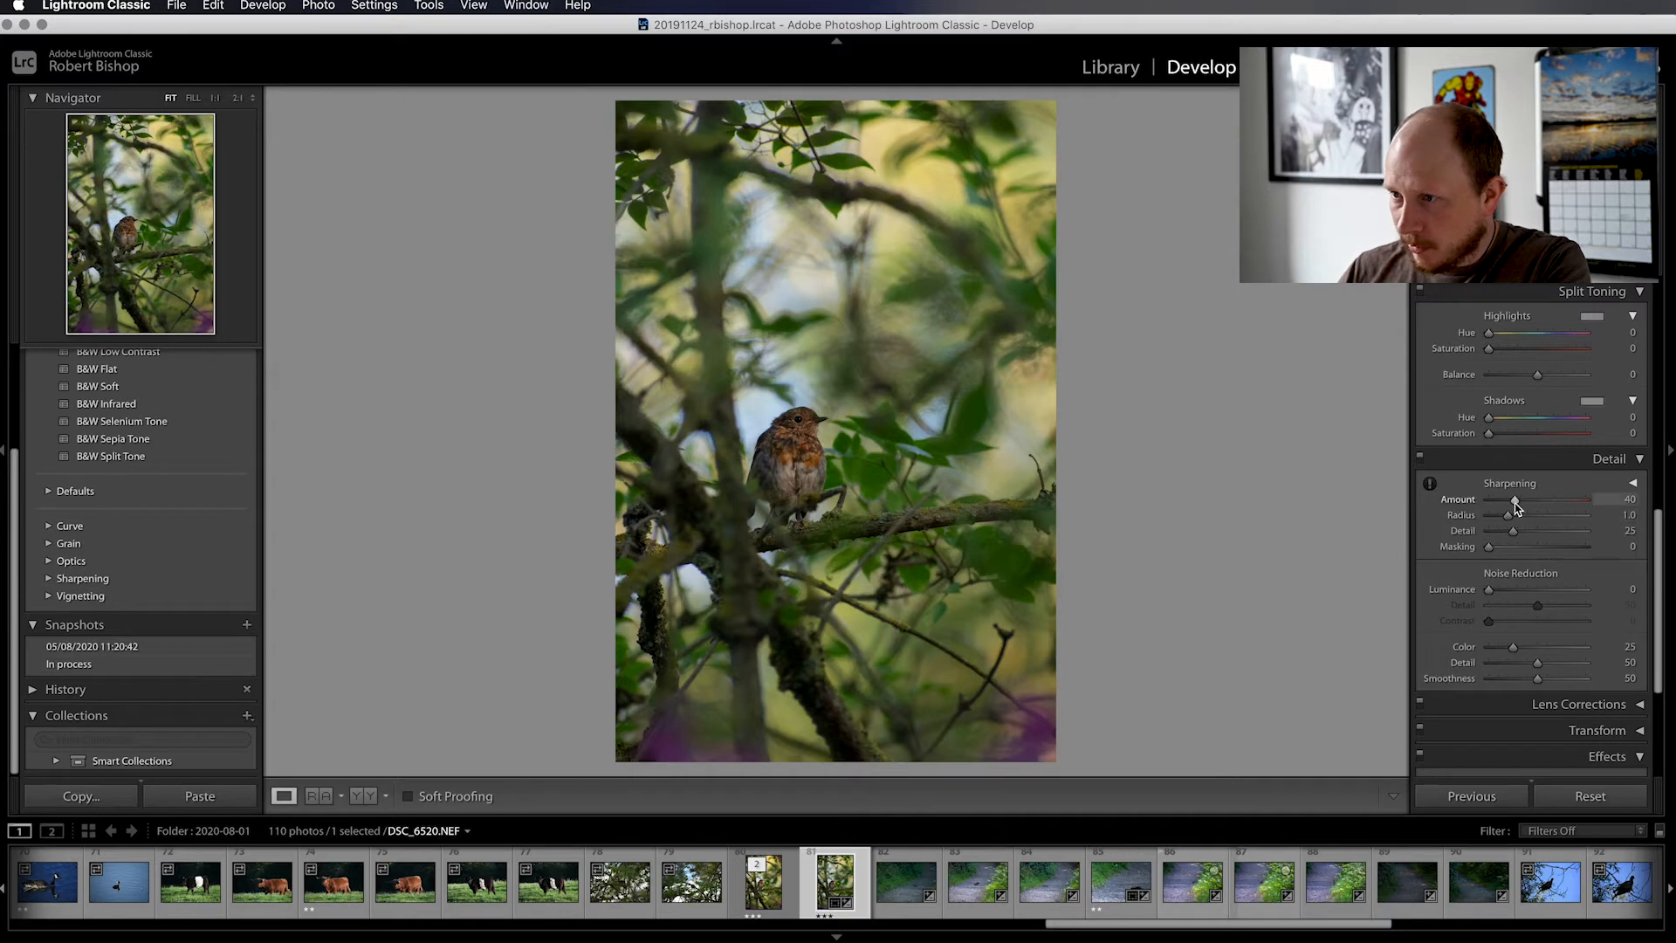
left_click_drag(1516, 507, 1523, 507)
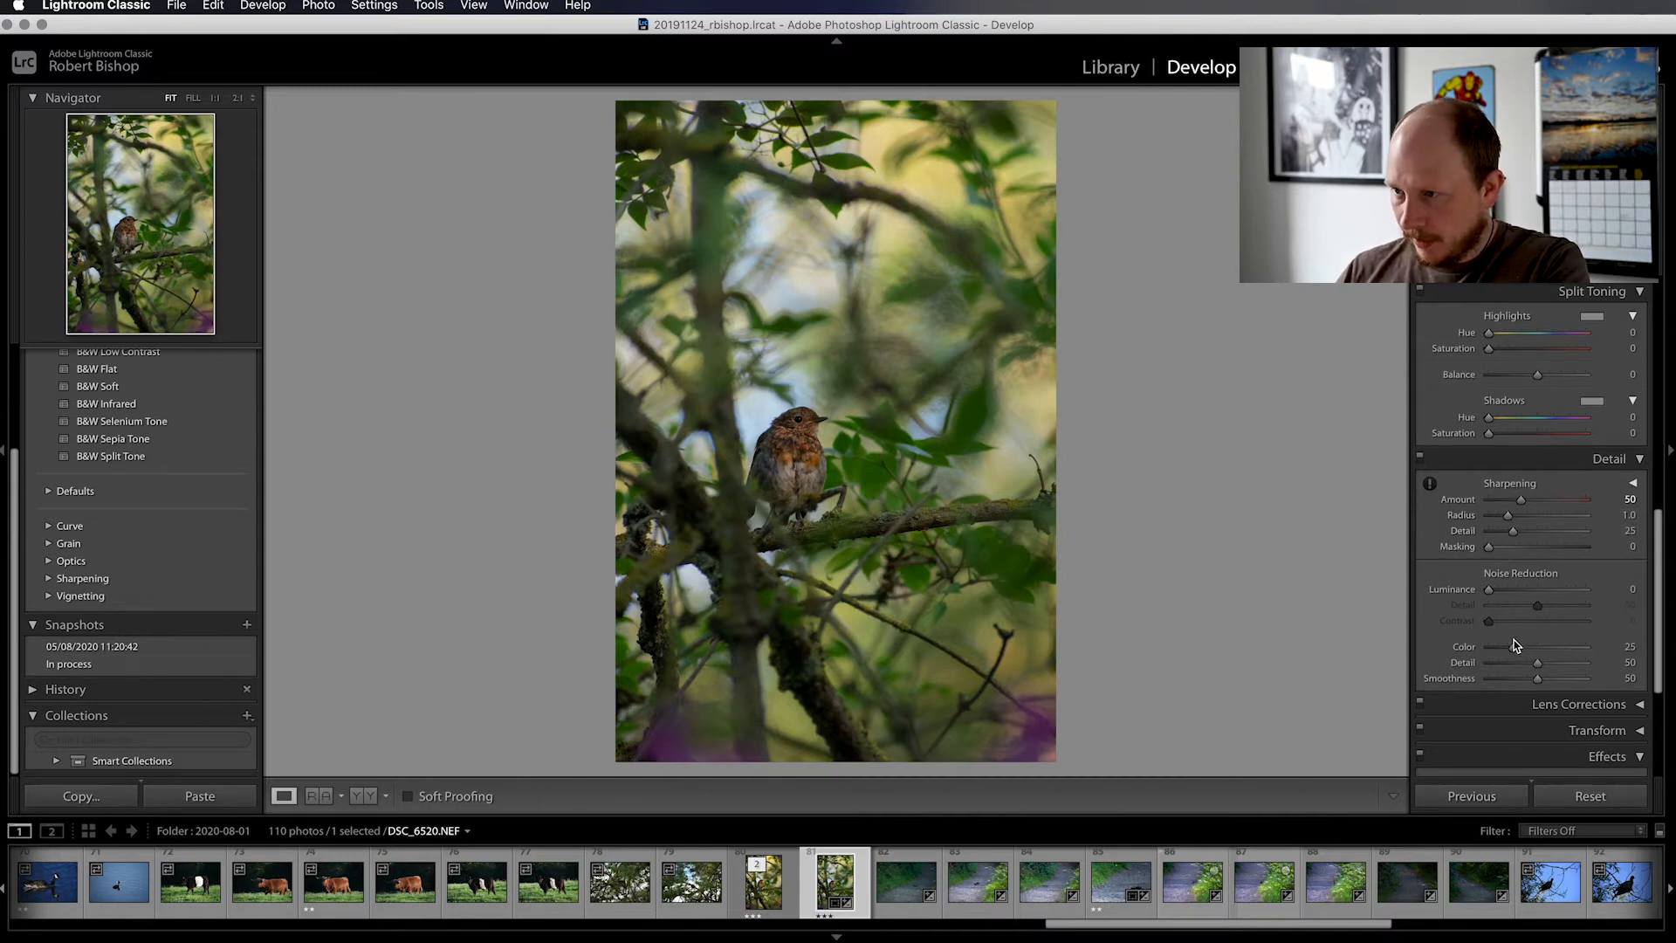
Set the Luminance Noise Reduction to 20 while checking the bird at 2:1 magnification, and return to the full photo
left_click(232, 100)
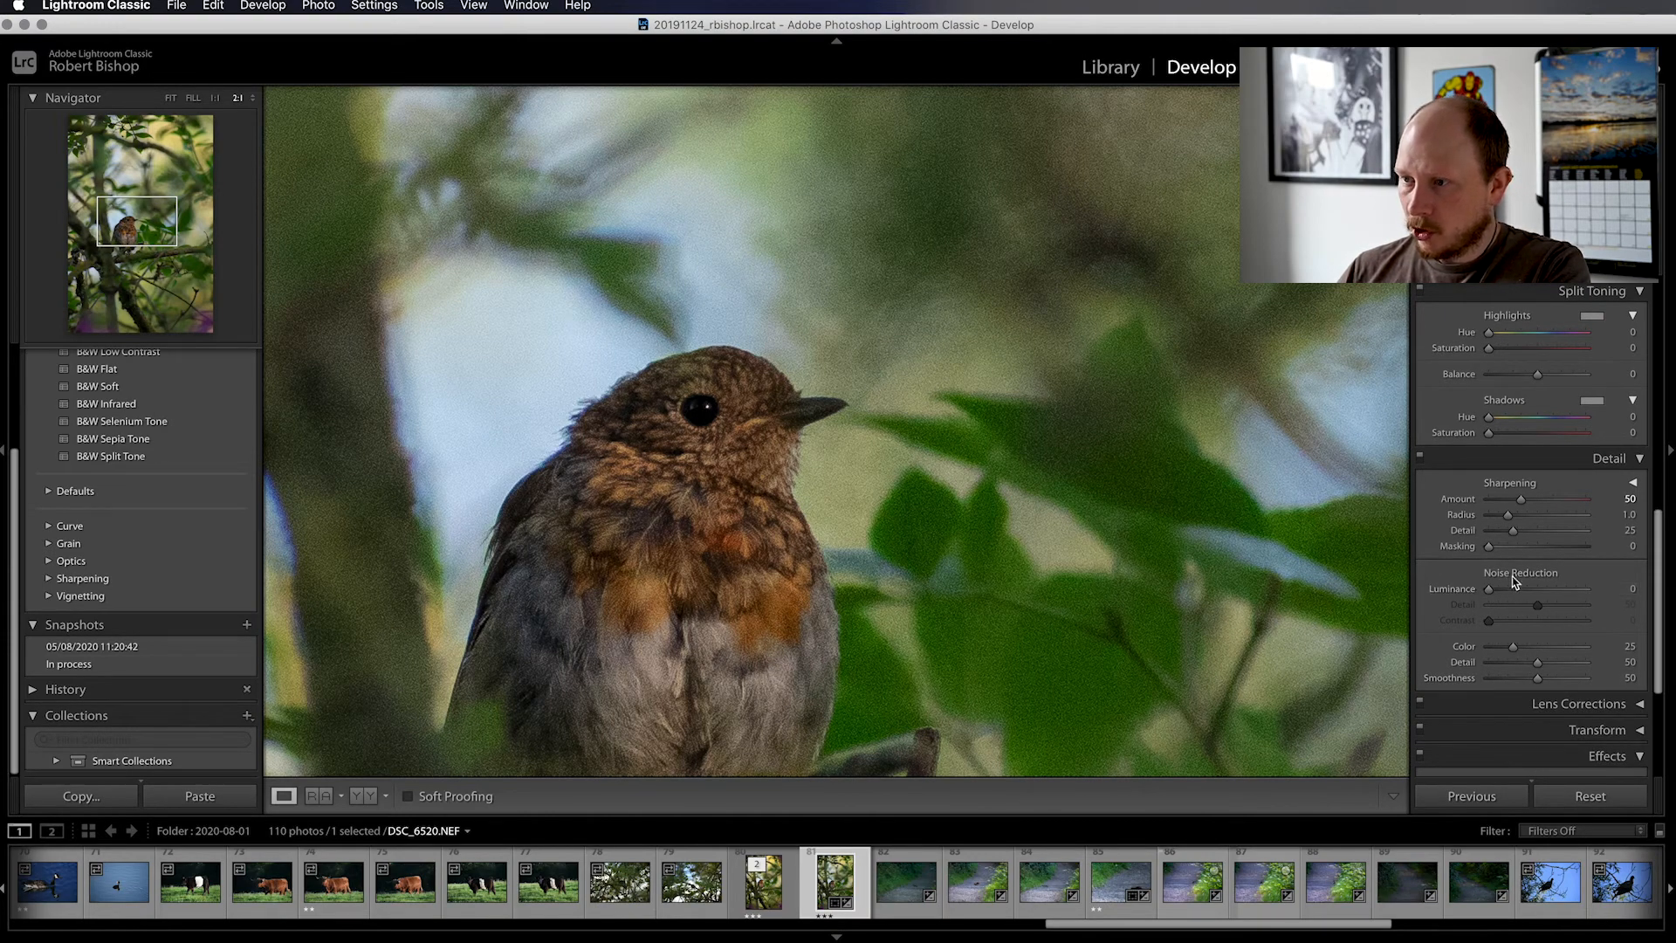
mouse_move(1492, 593)
left_mouse_down()
mouse_move(1585, 589)
mouse_move(1511, 594)
left_mouse_up()
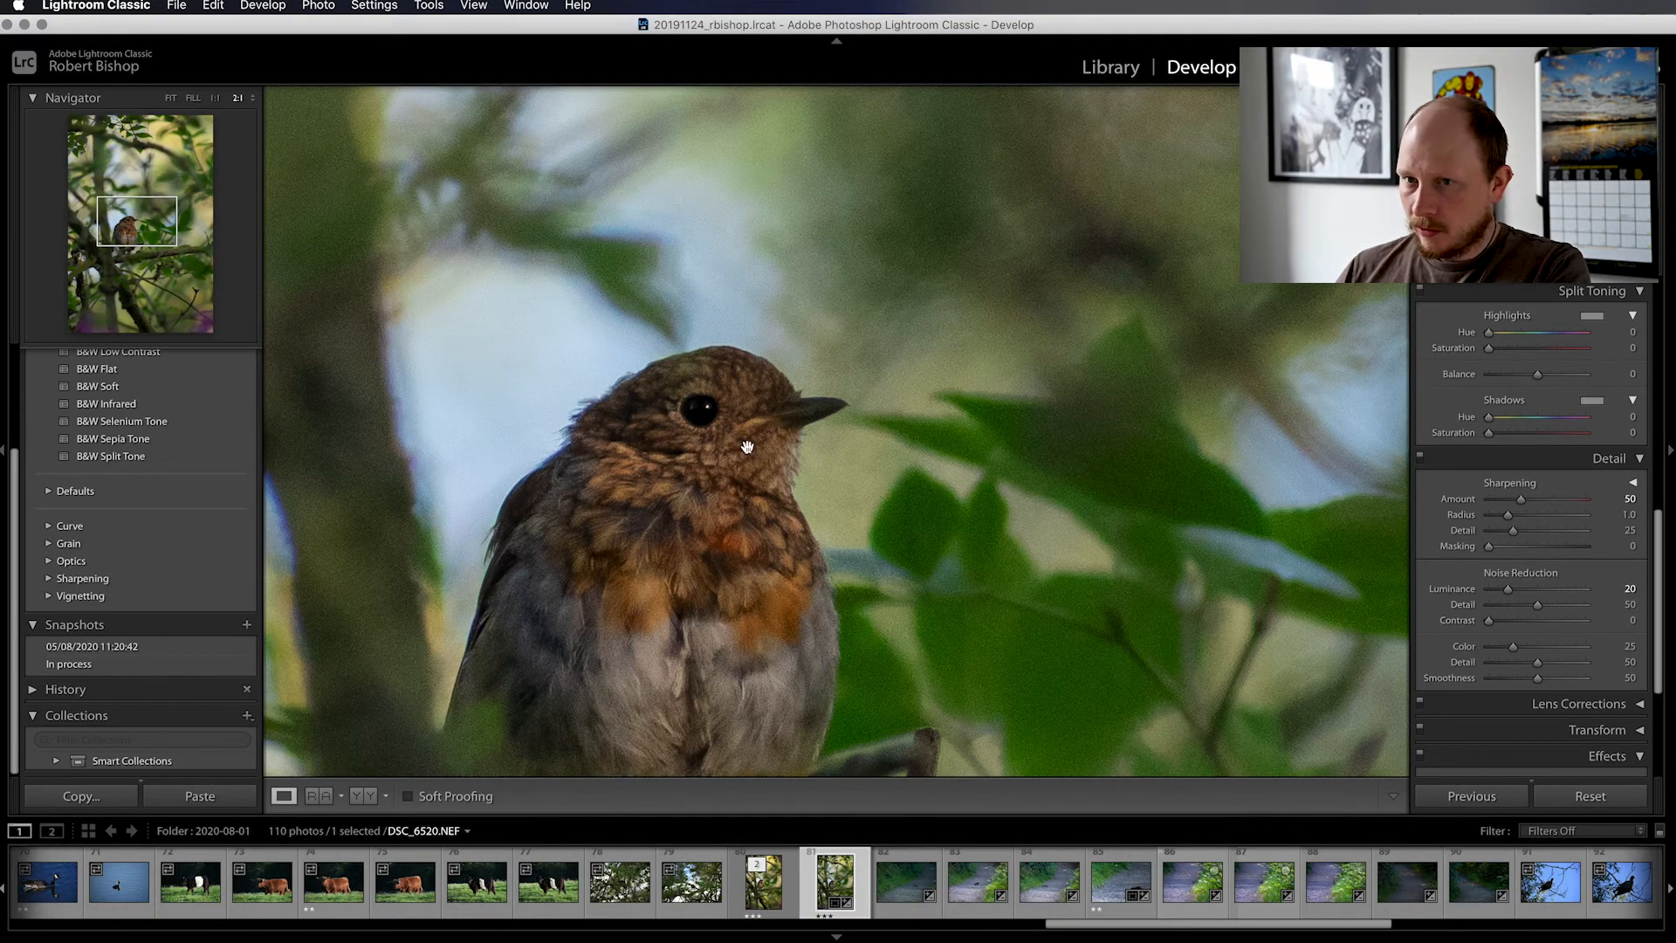
left_click(565, 374)
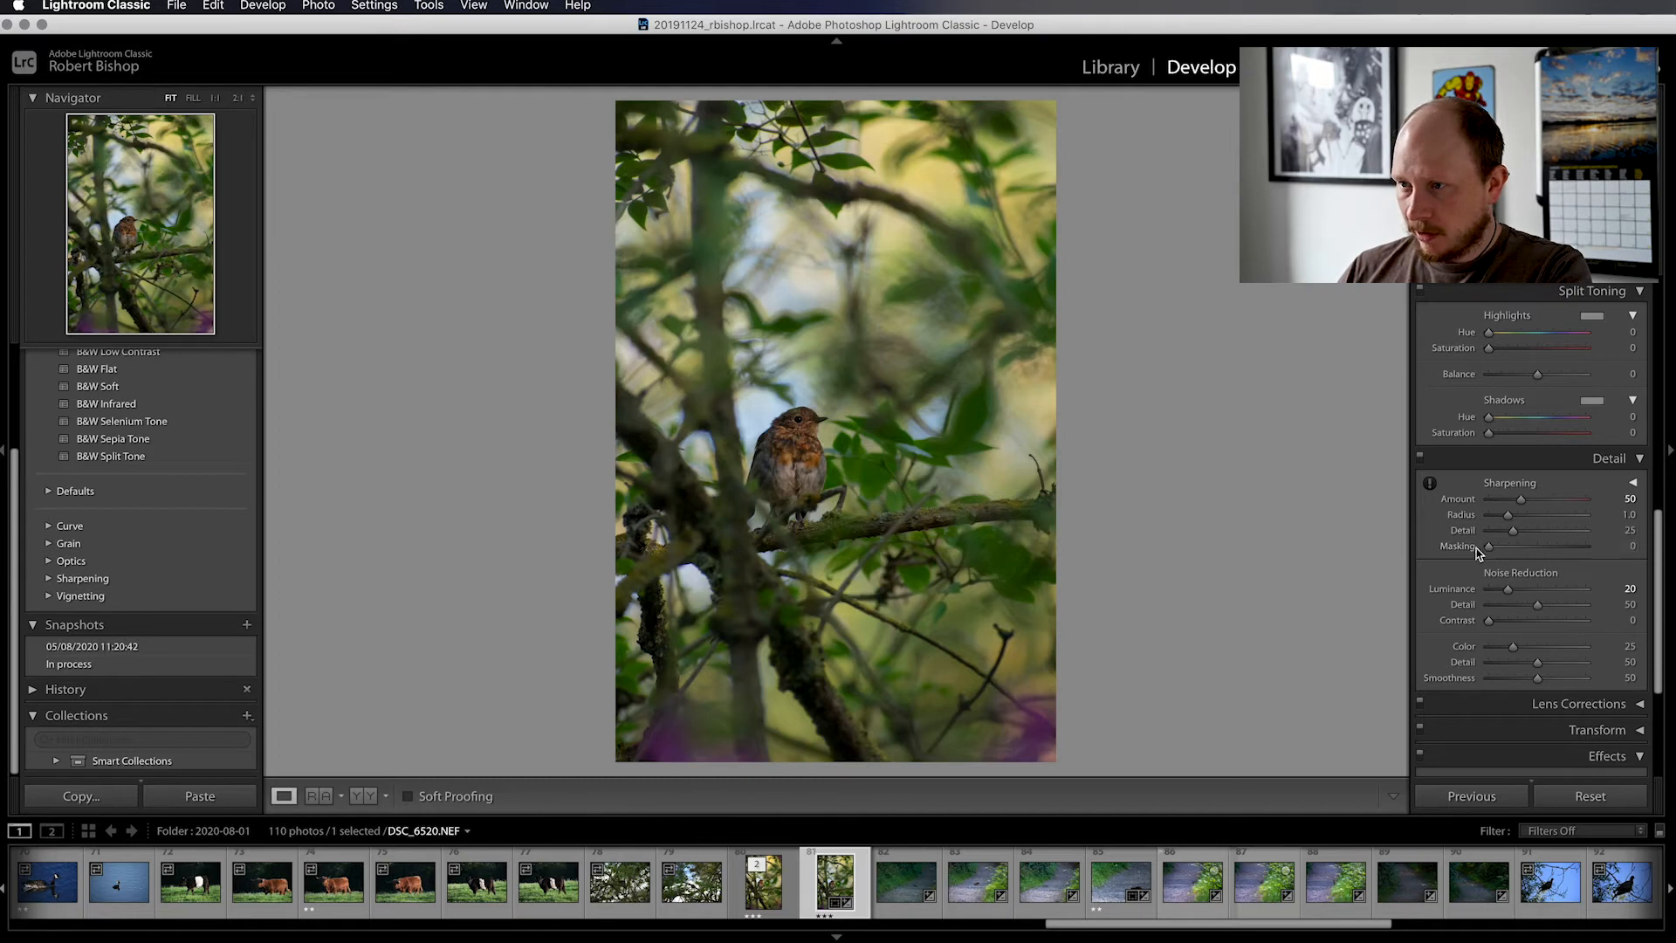
Set the Sharpening Masking to 59, using the black-and-white mask preview to limit sharpening to the edges
mouse_move(1491, 549)
left_mouse_down()
mouse_move(1574, 550)
mouse_move(1491, 549)
left_mouse_up()
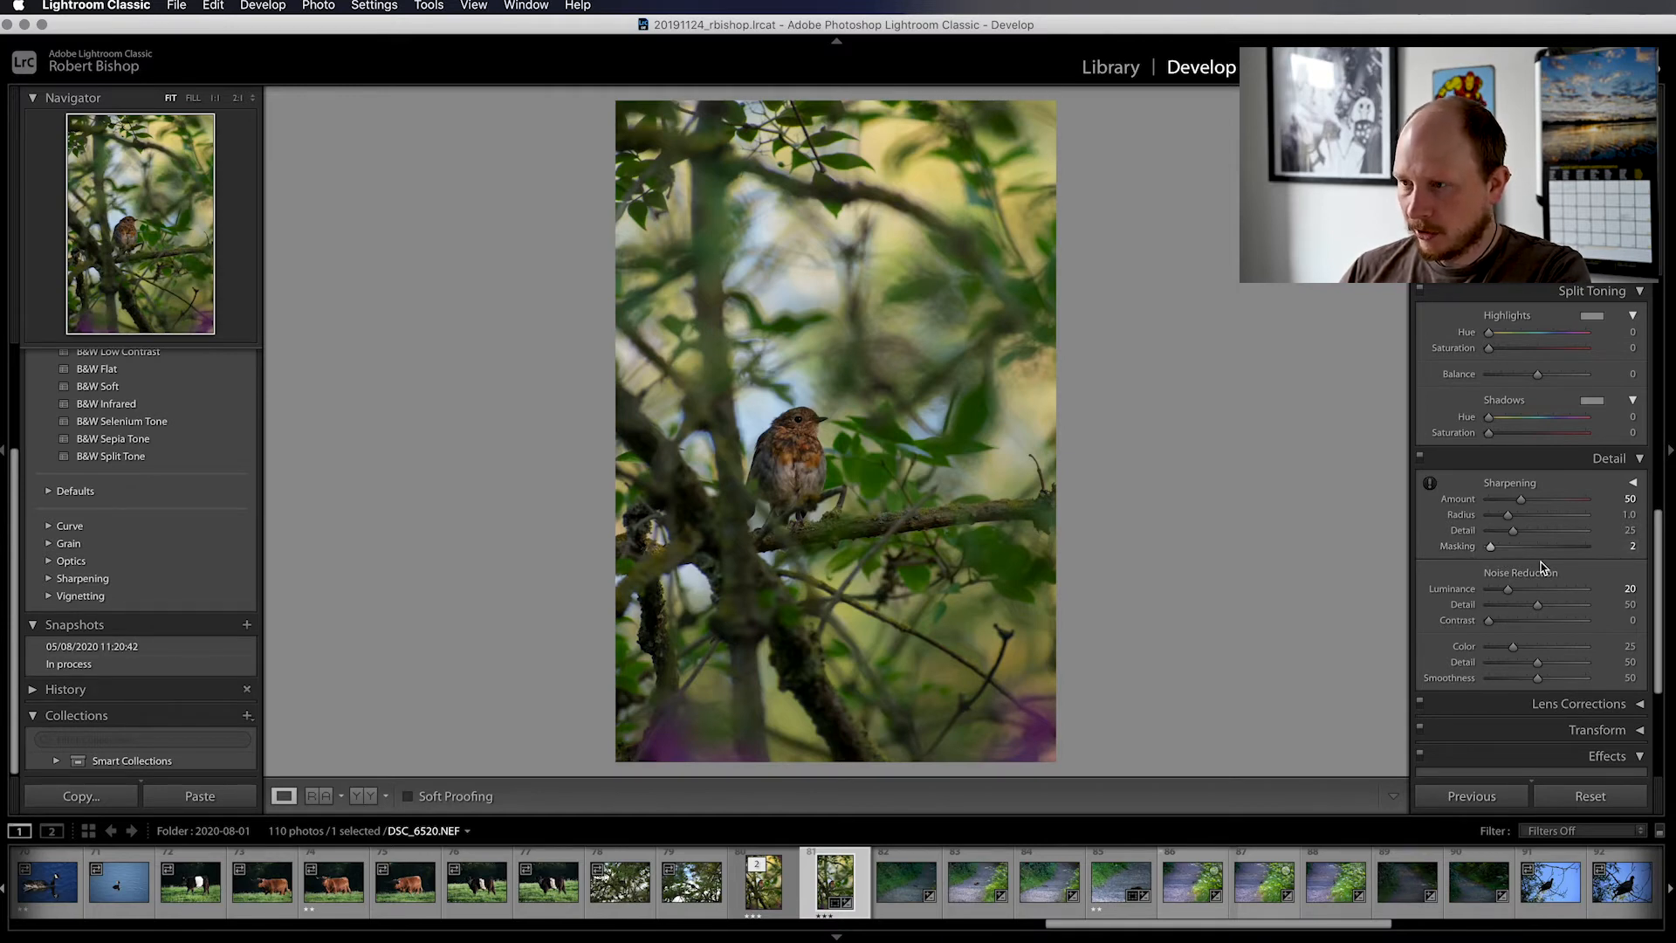
key("alt")
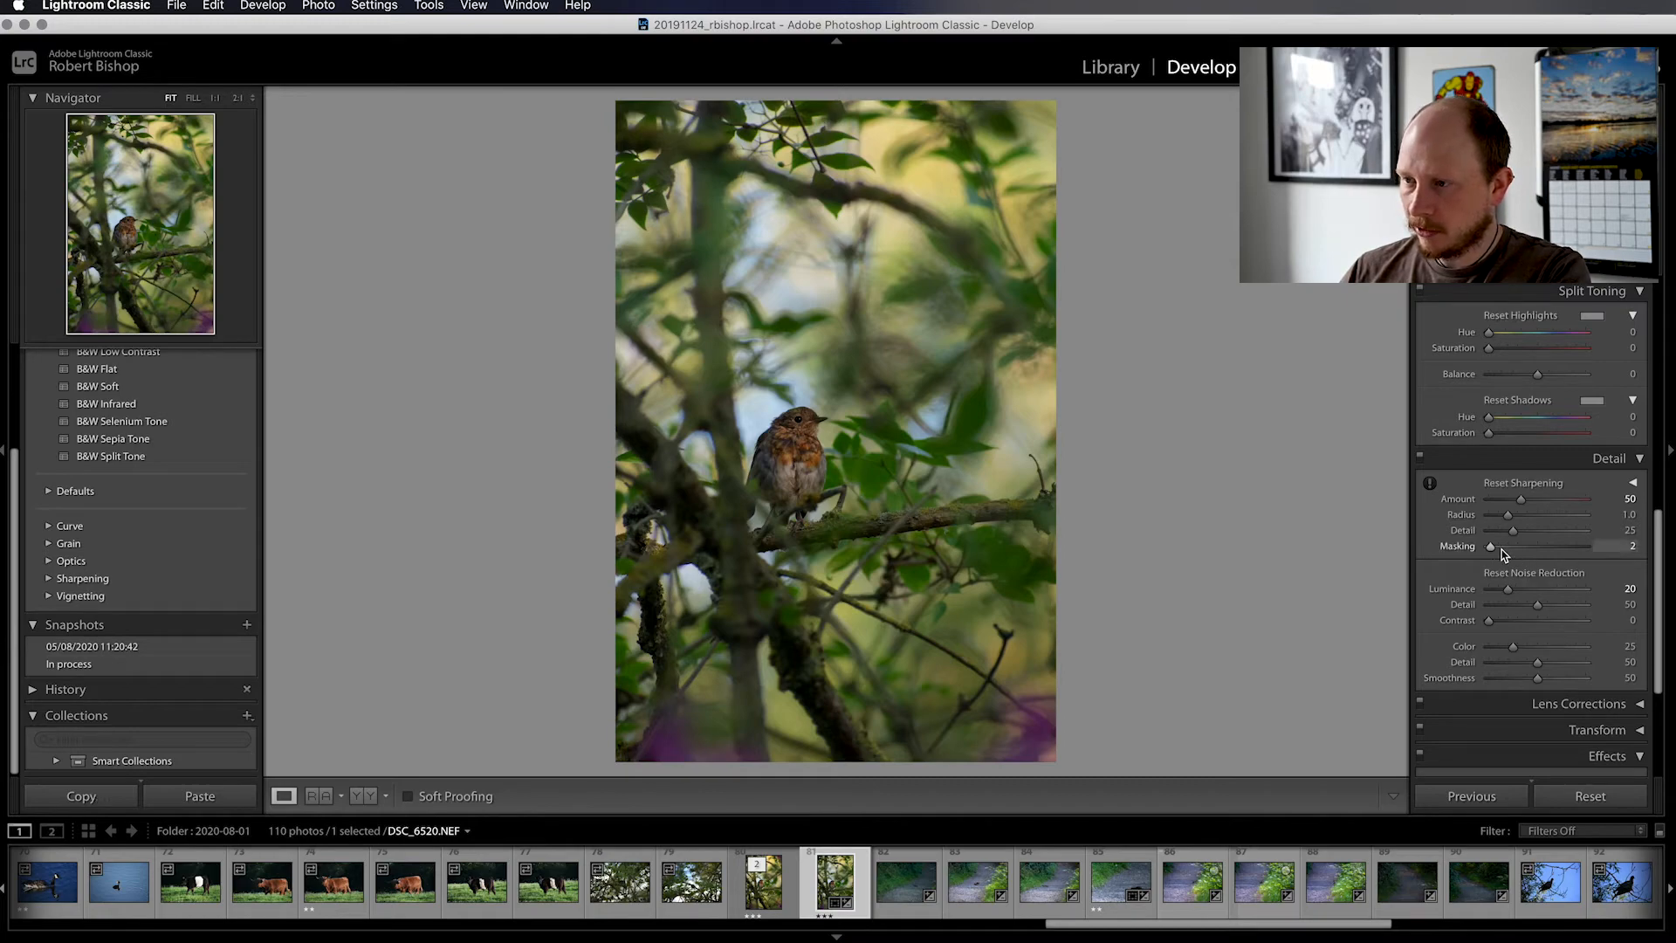
left_click_drag(1493, 550, 1545, 550)
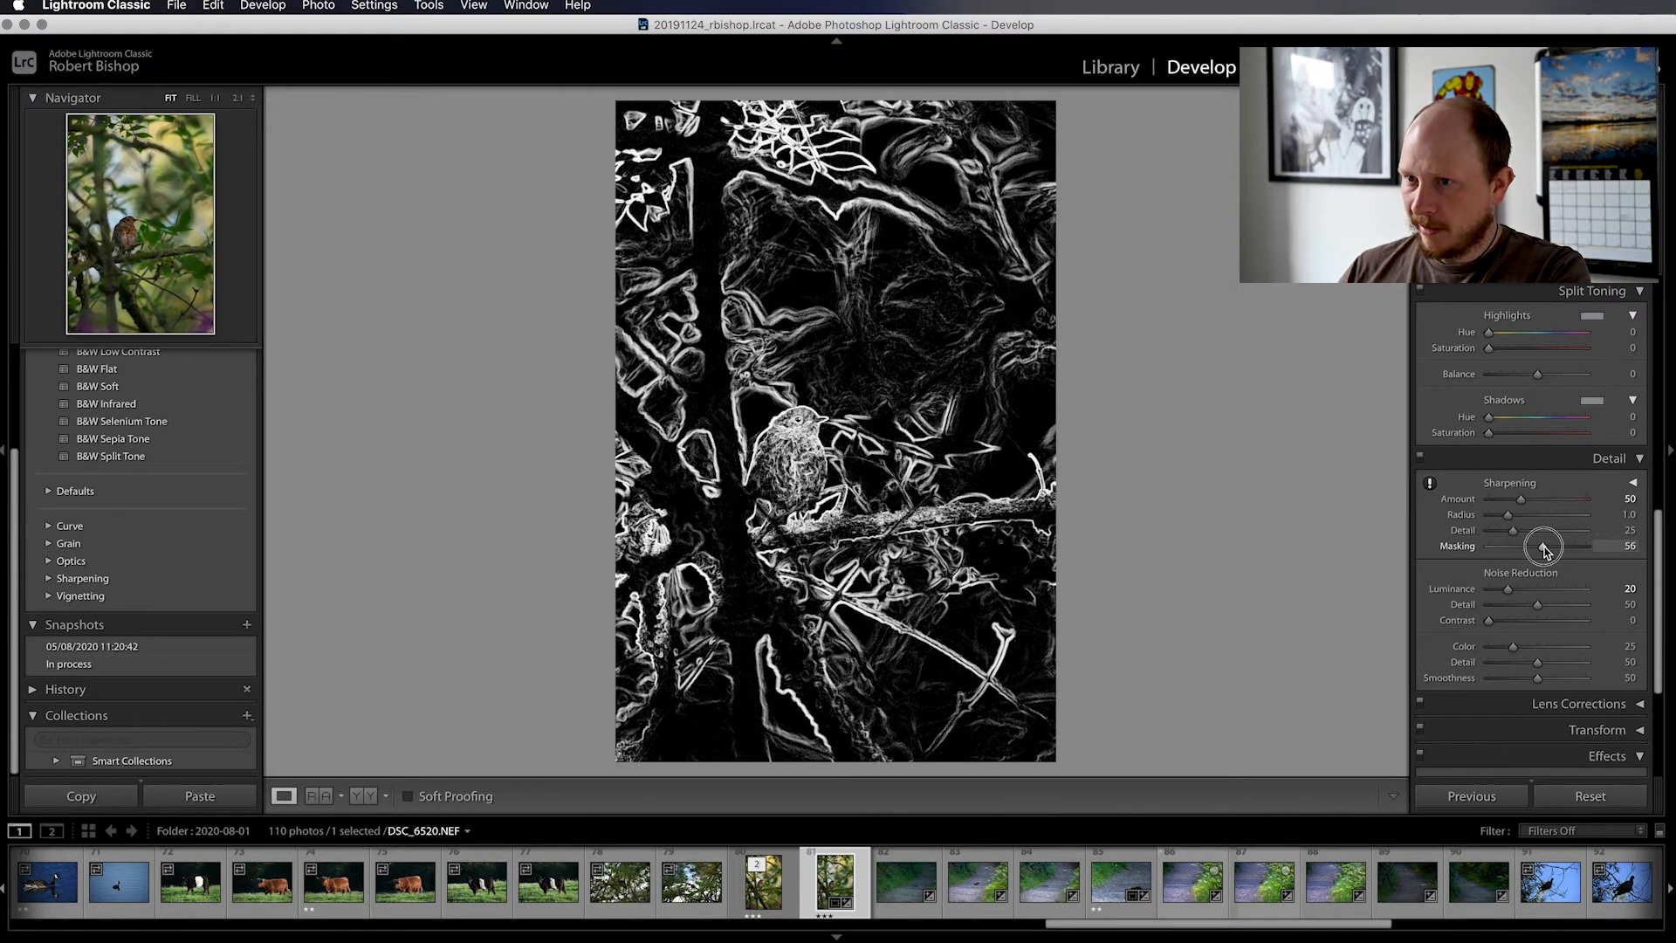
left_click_drag(1547, 551, 1548, 550)
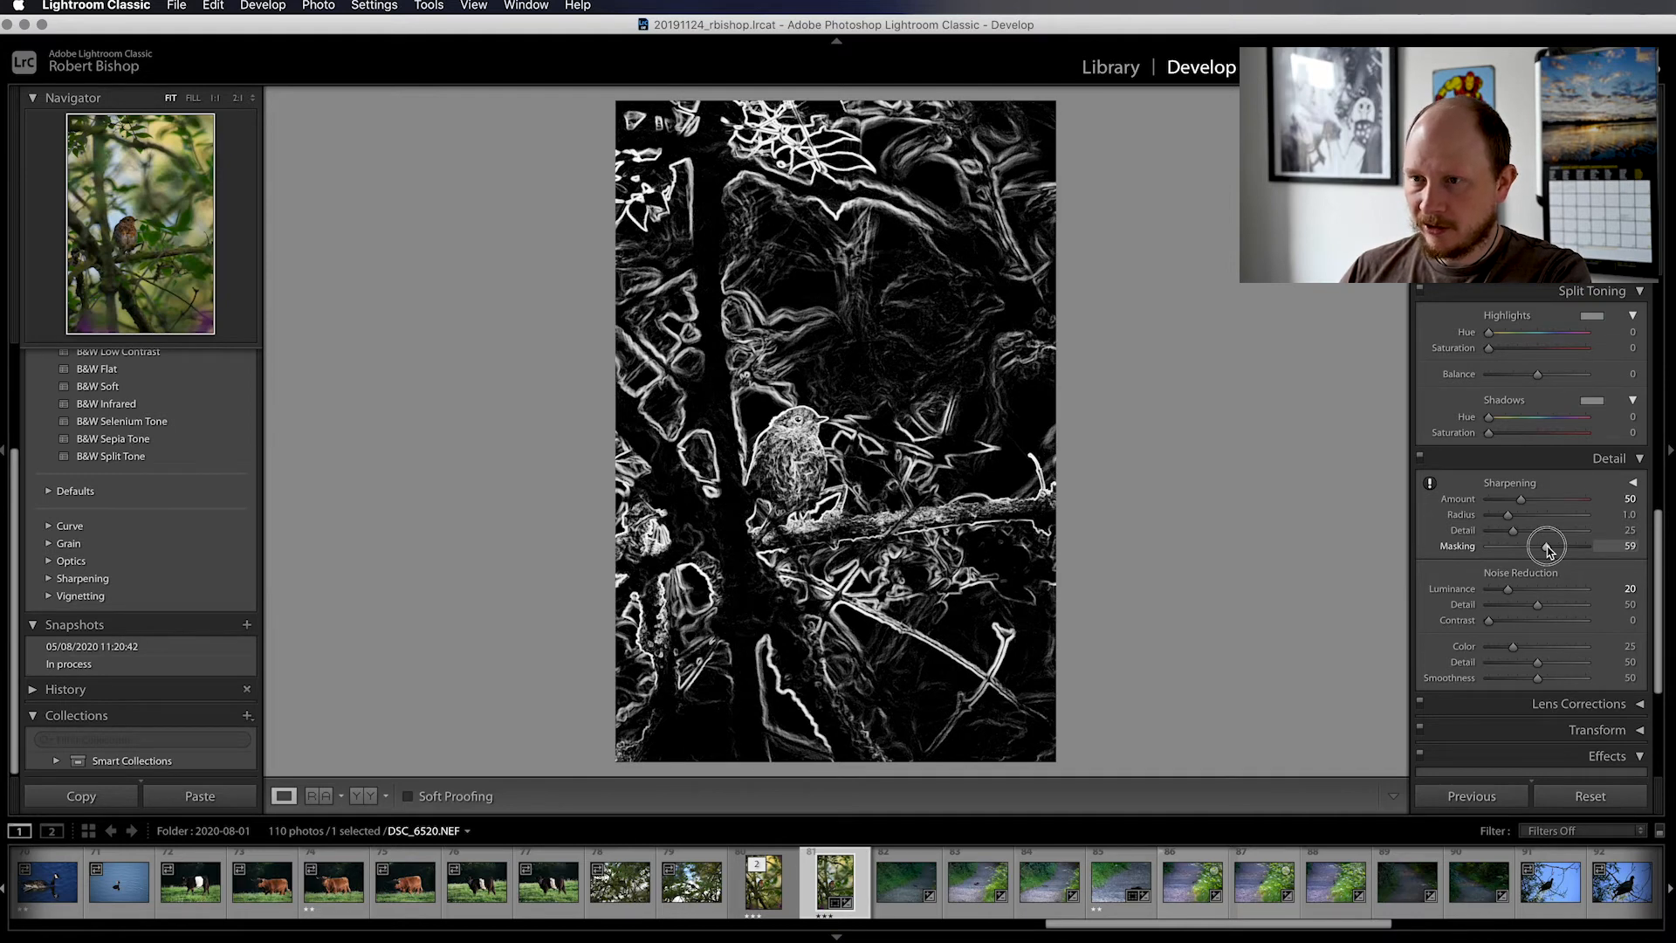
left_click_drag(1547, 548, 1547, 548)
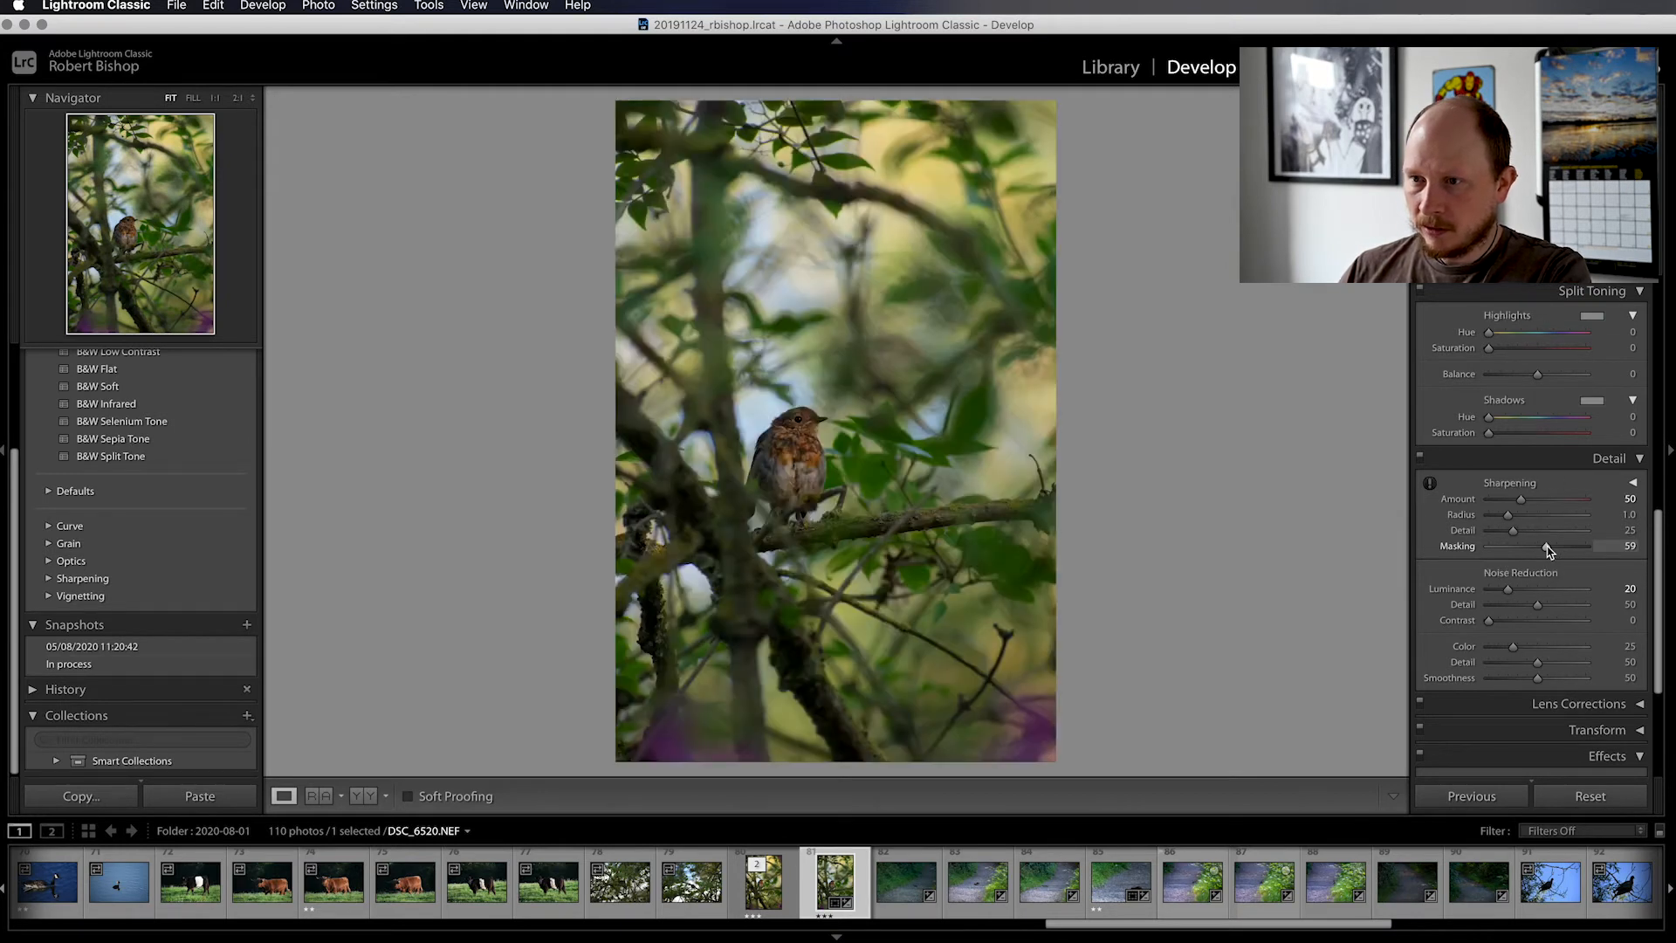
Compare the bird close up with the Detail adjustments switched off and on, and return to the full photo
left_click(815, 422)
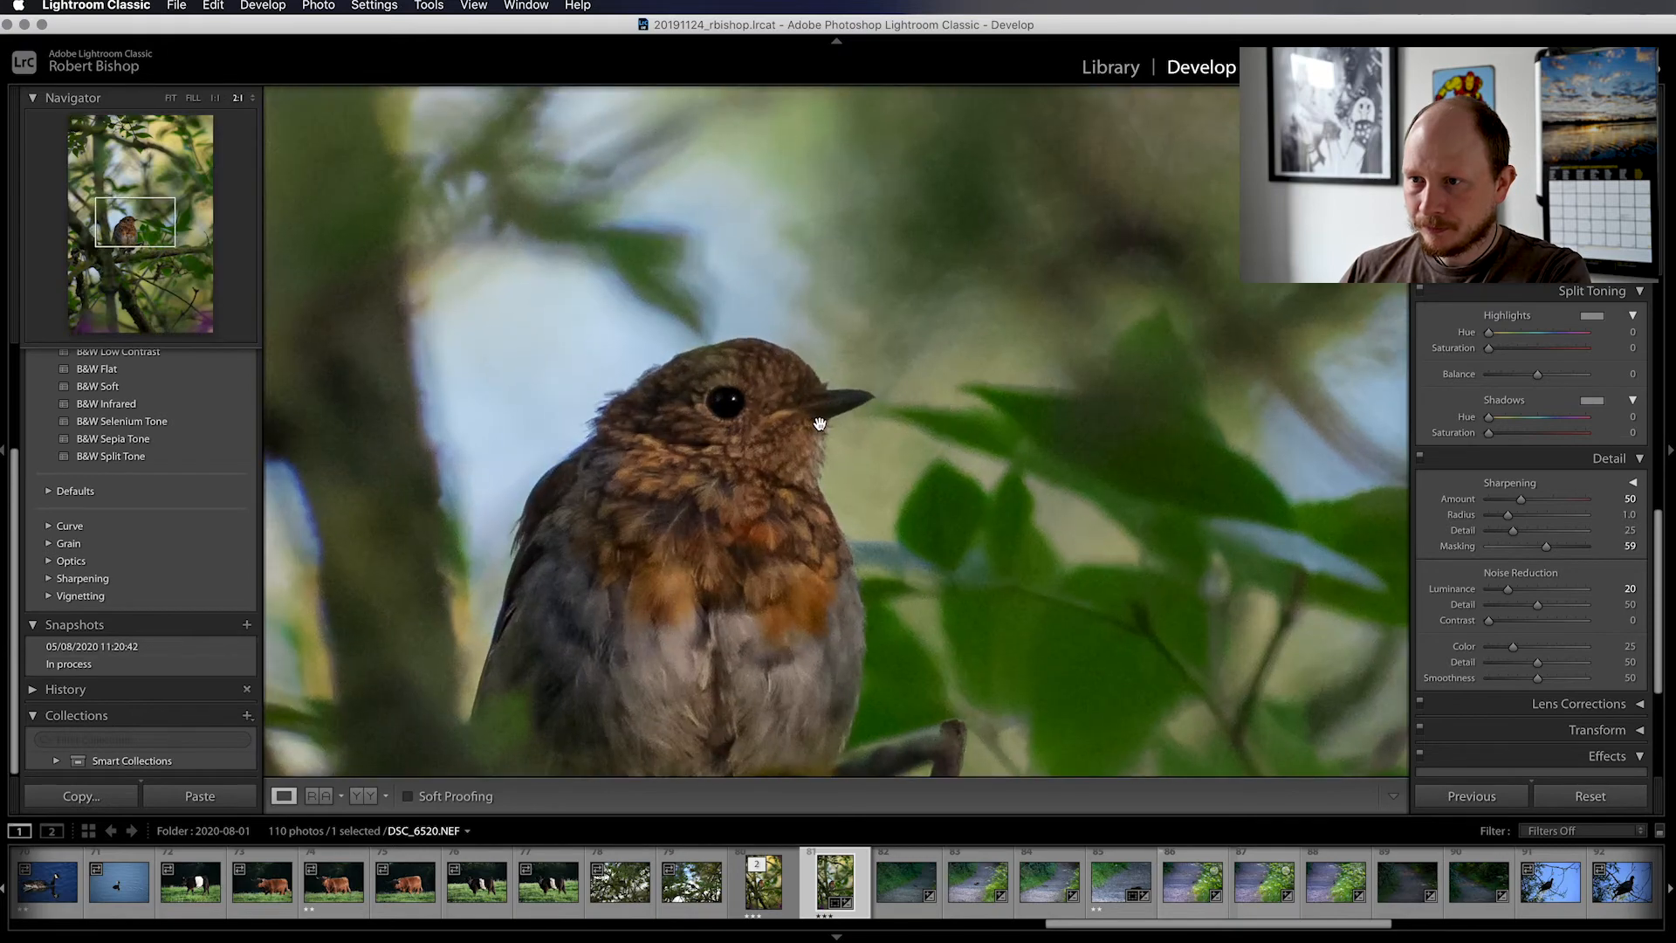
left_click(1419, 457)
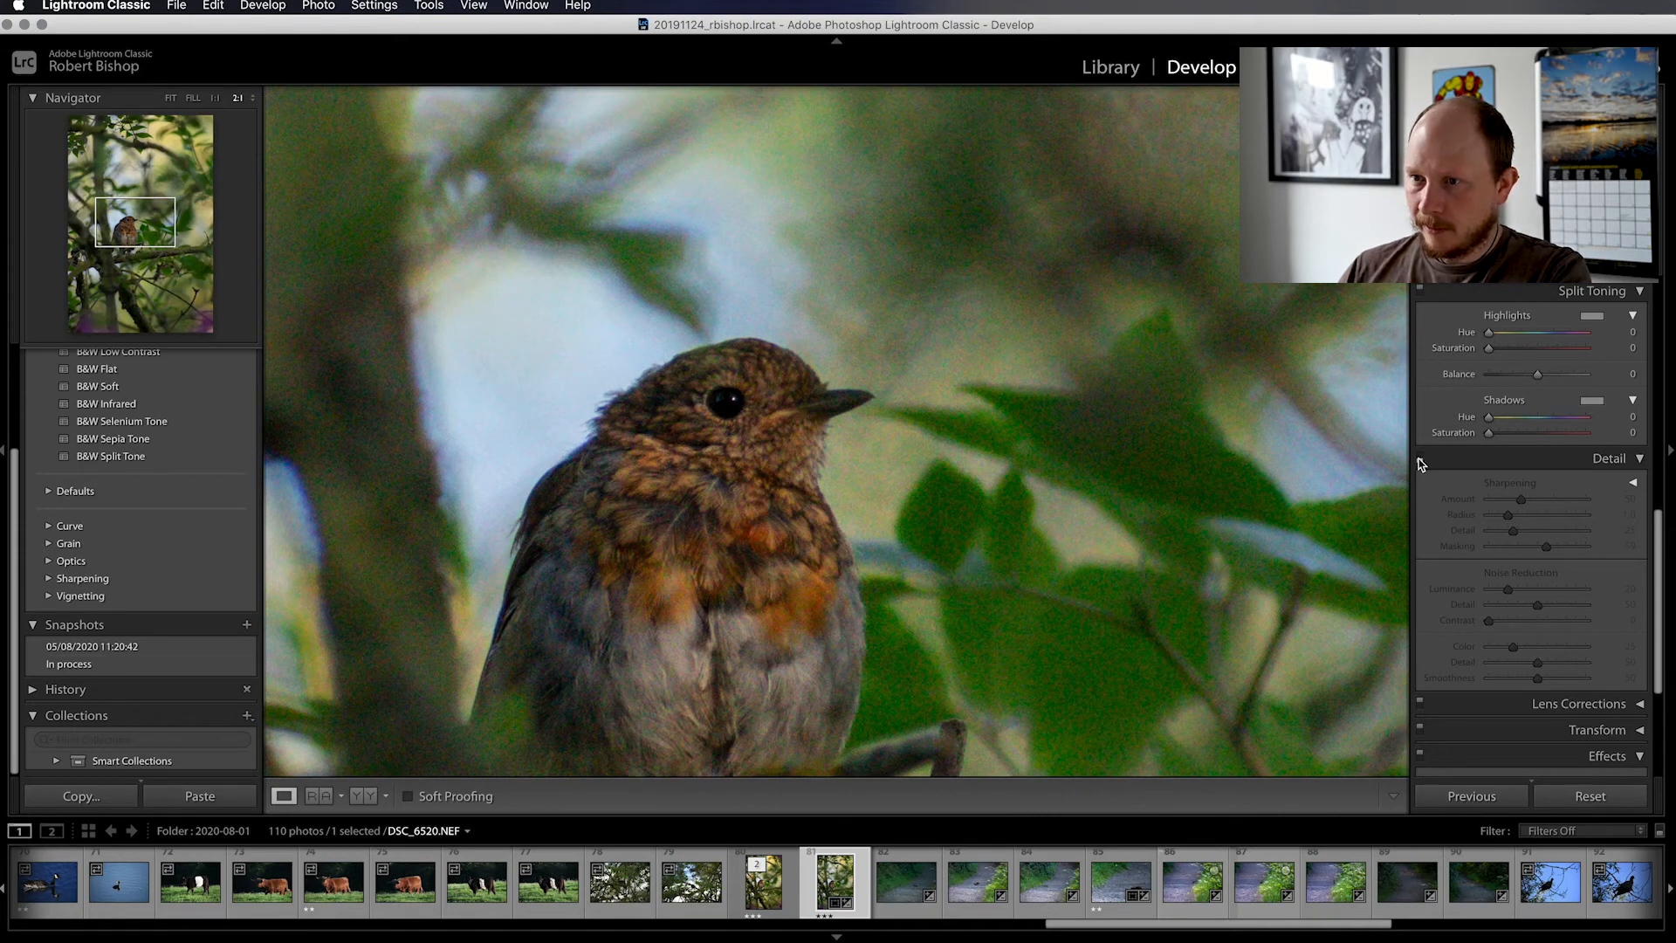
left_click(1419, 457)
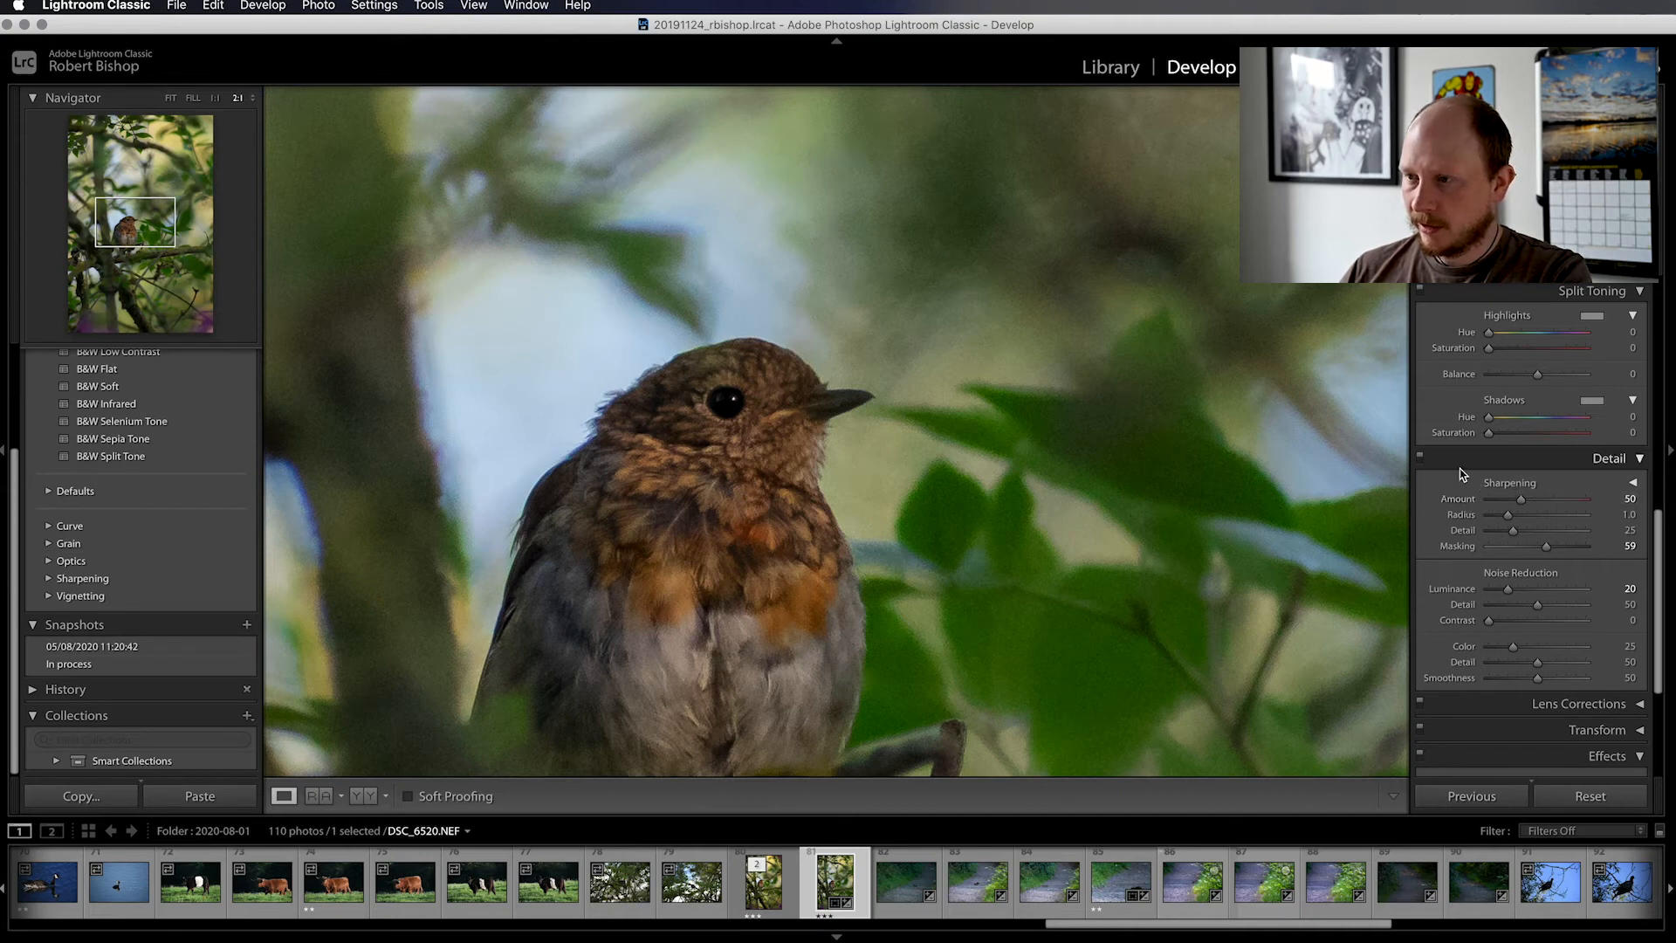
scroll(1056, 479, "up", 2)
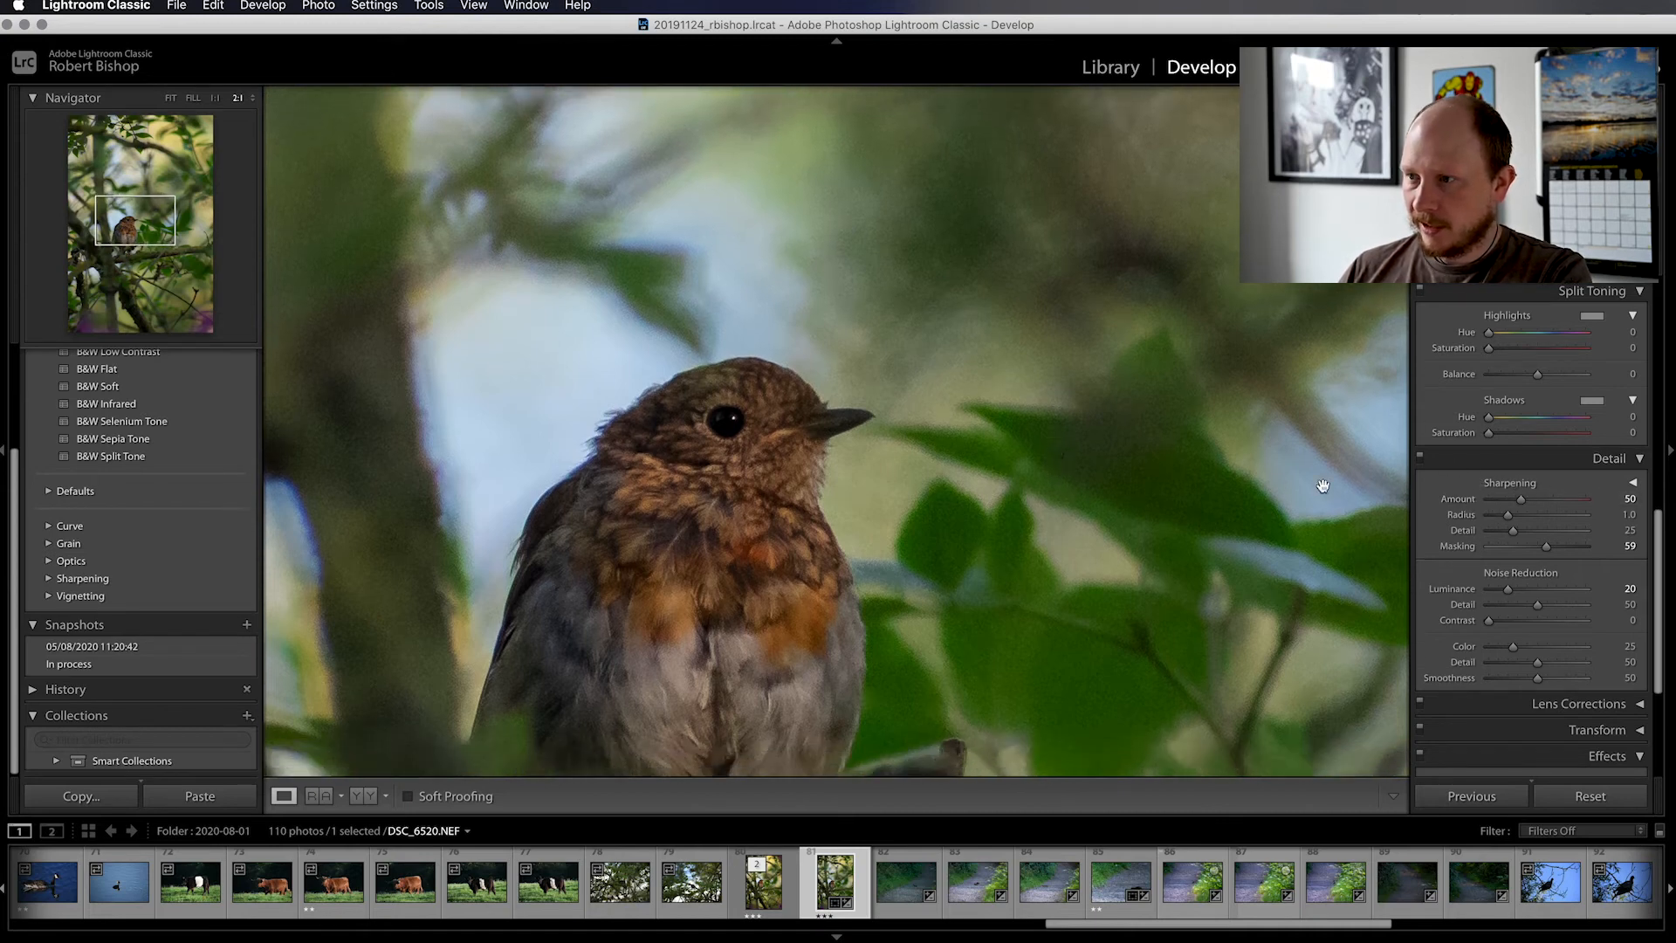
left_click(1420, 457)
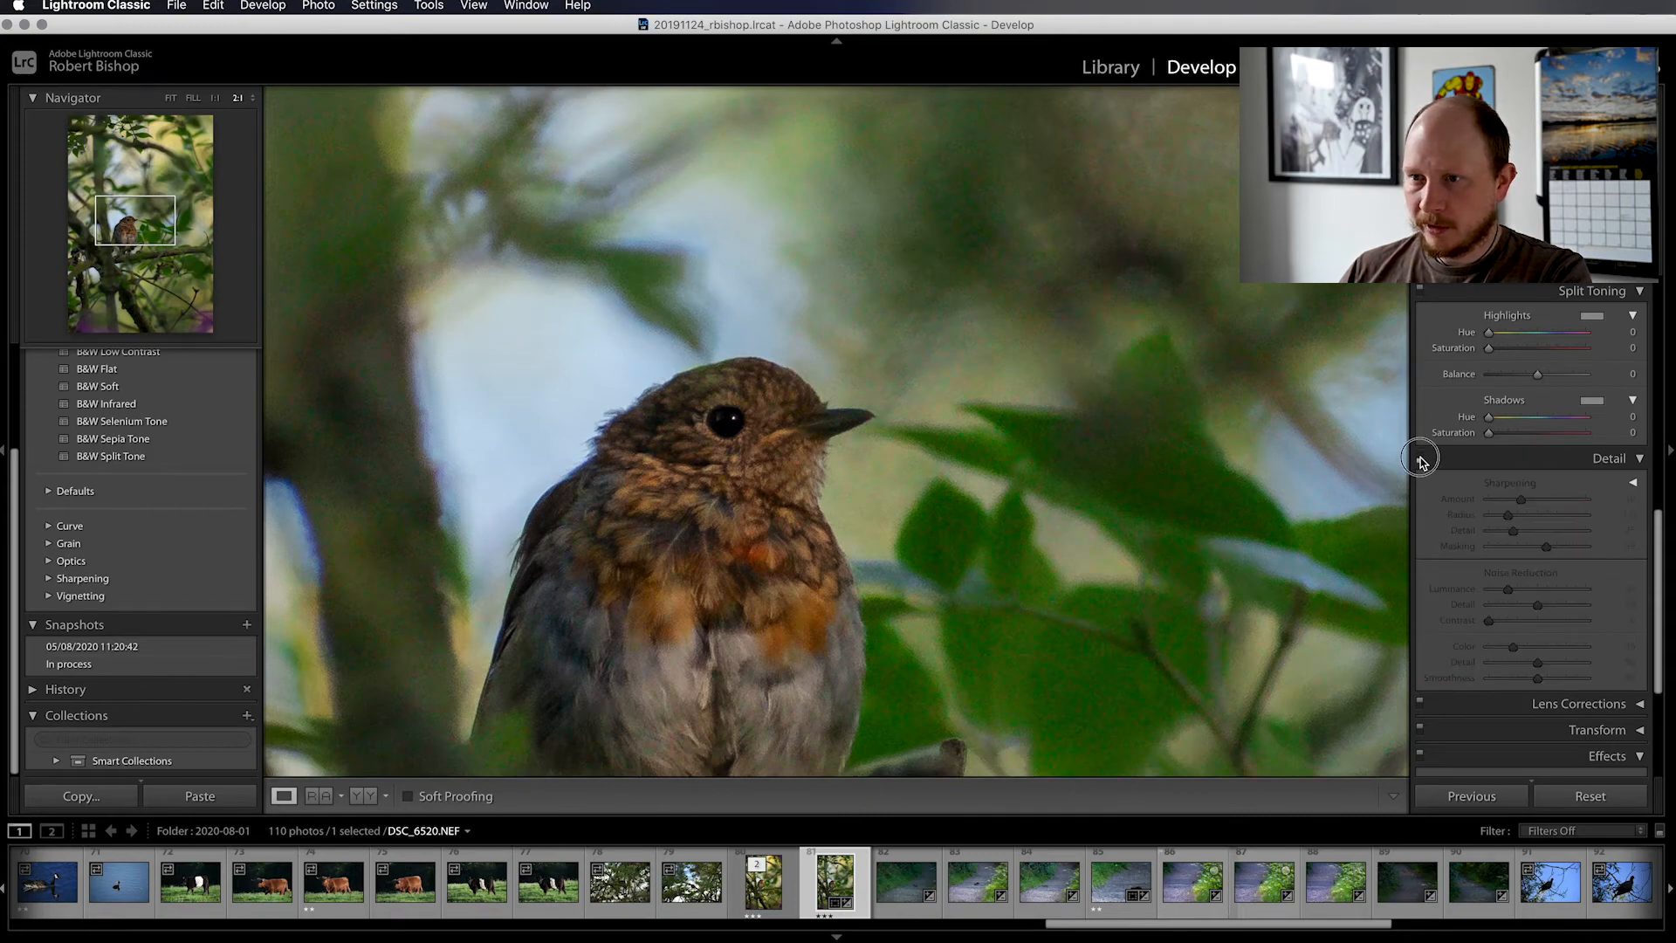
left_click(1420, 458)
left_click(968, 455)
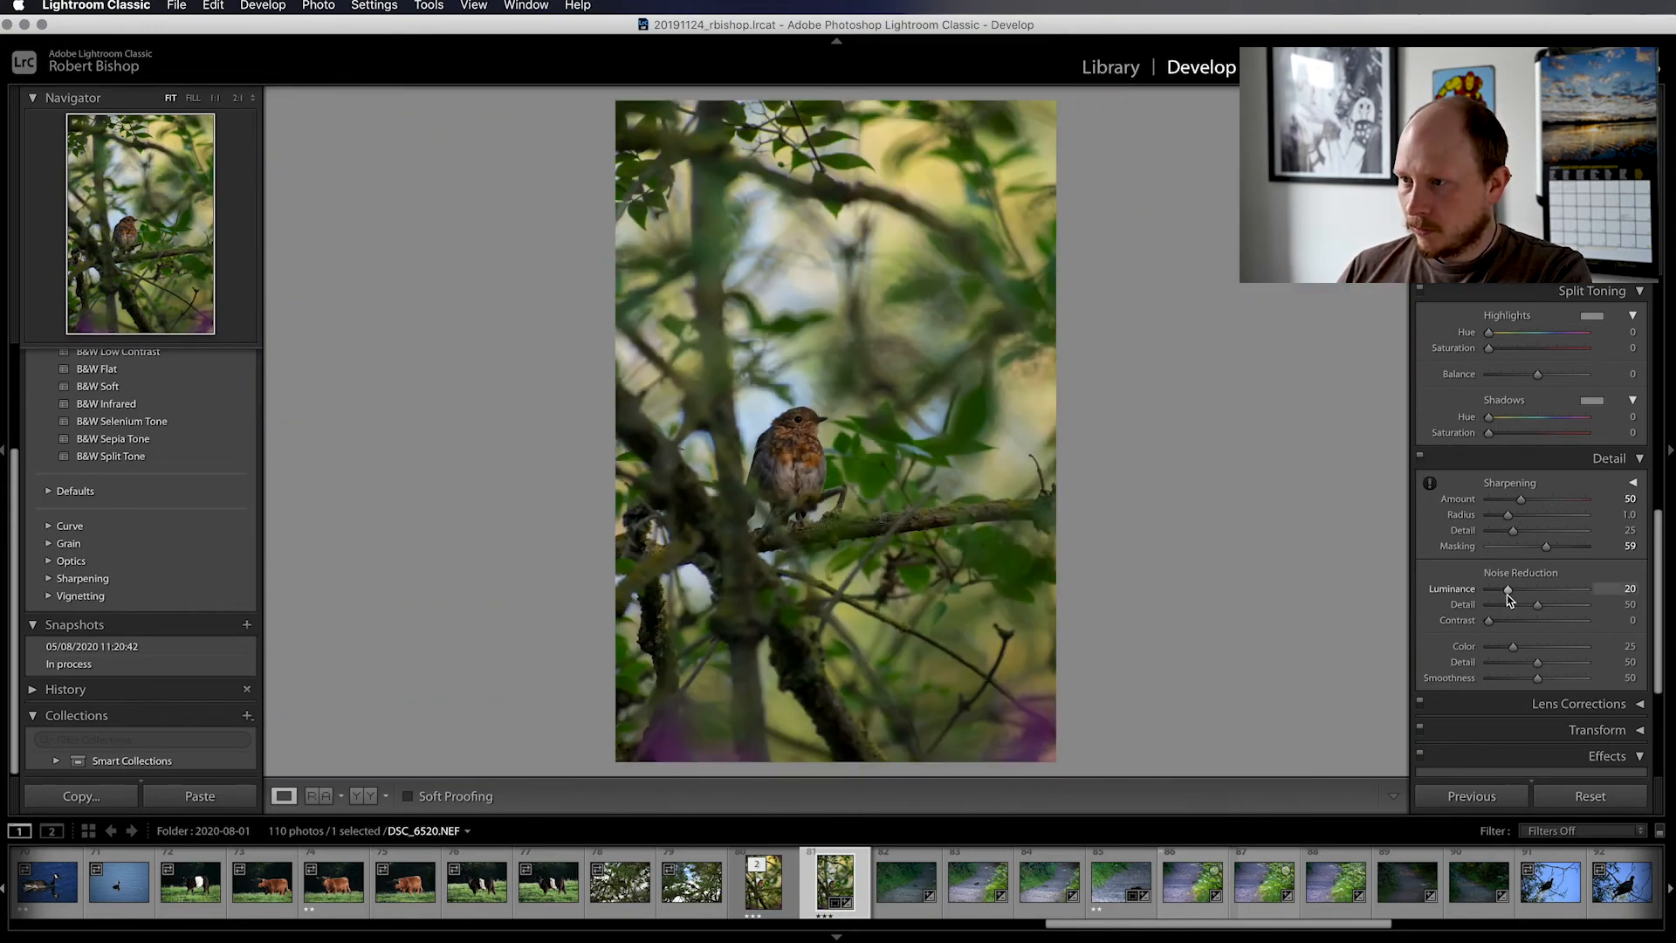
Warm the photo's white balance by setting Temp to 6,598
scroll(1505, 599, "down", 5)
scroll(1508, 600, "up", 1)
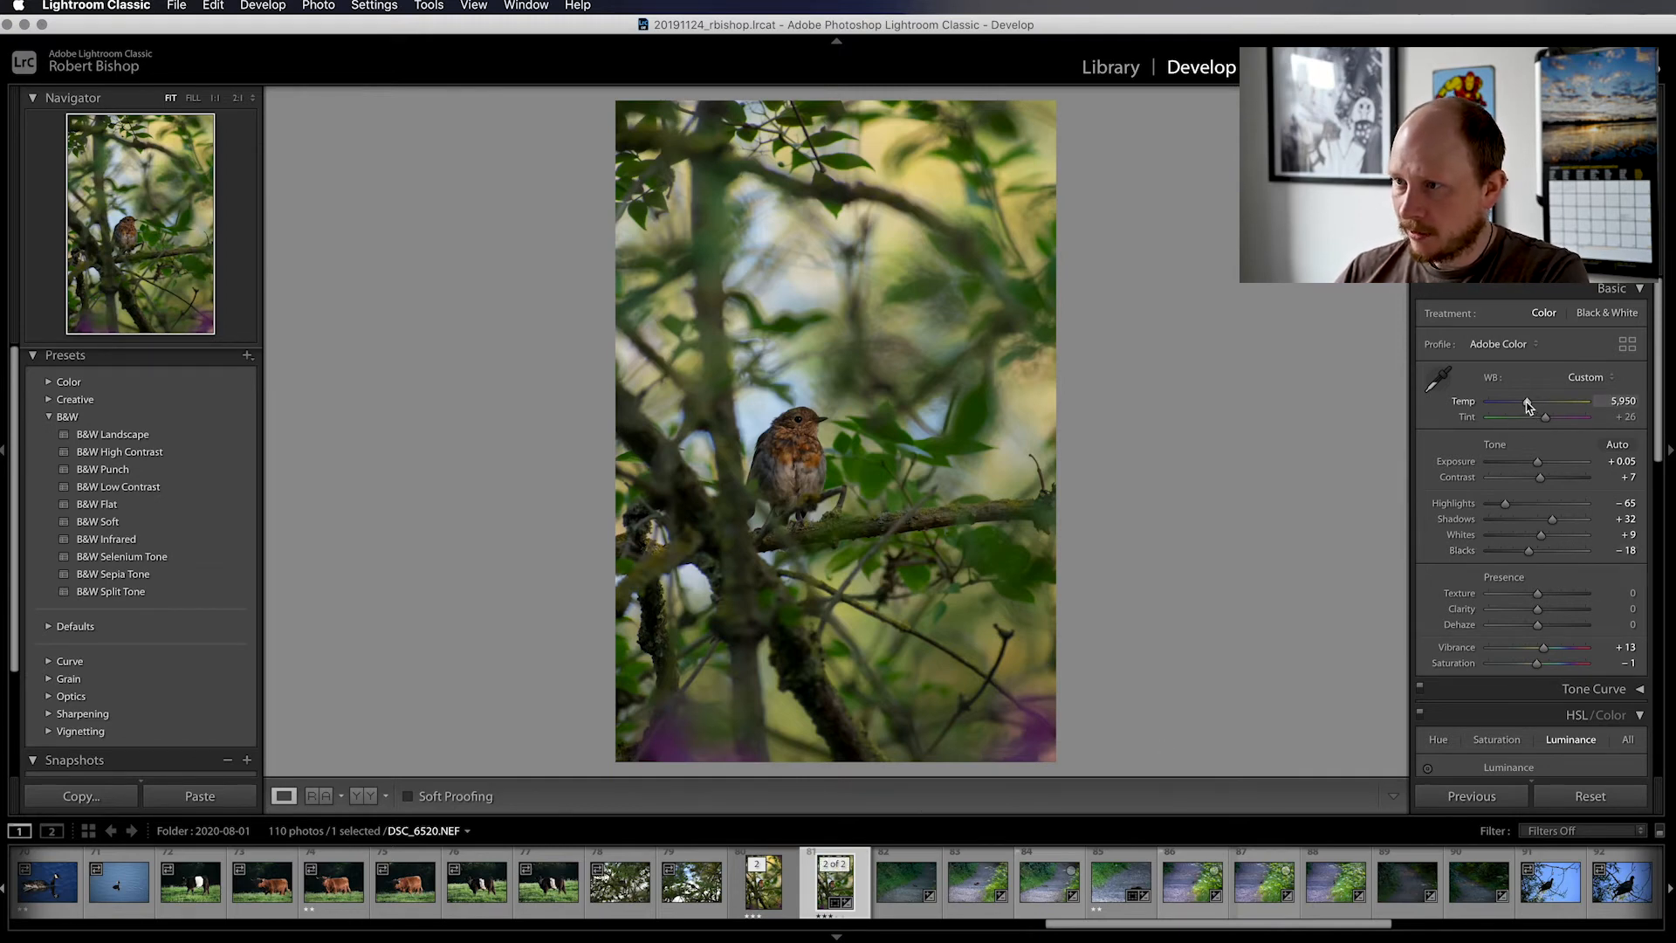
left_click_drag(1529, 406, 1535, 408)
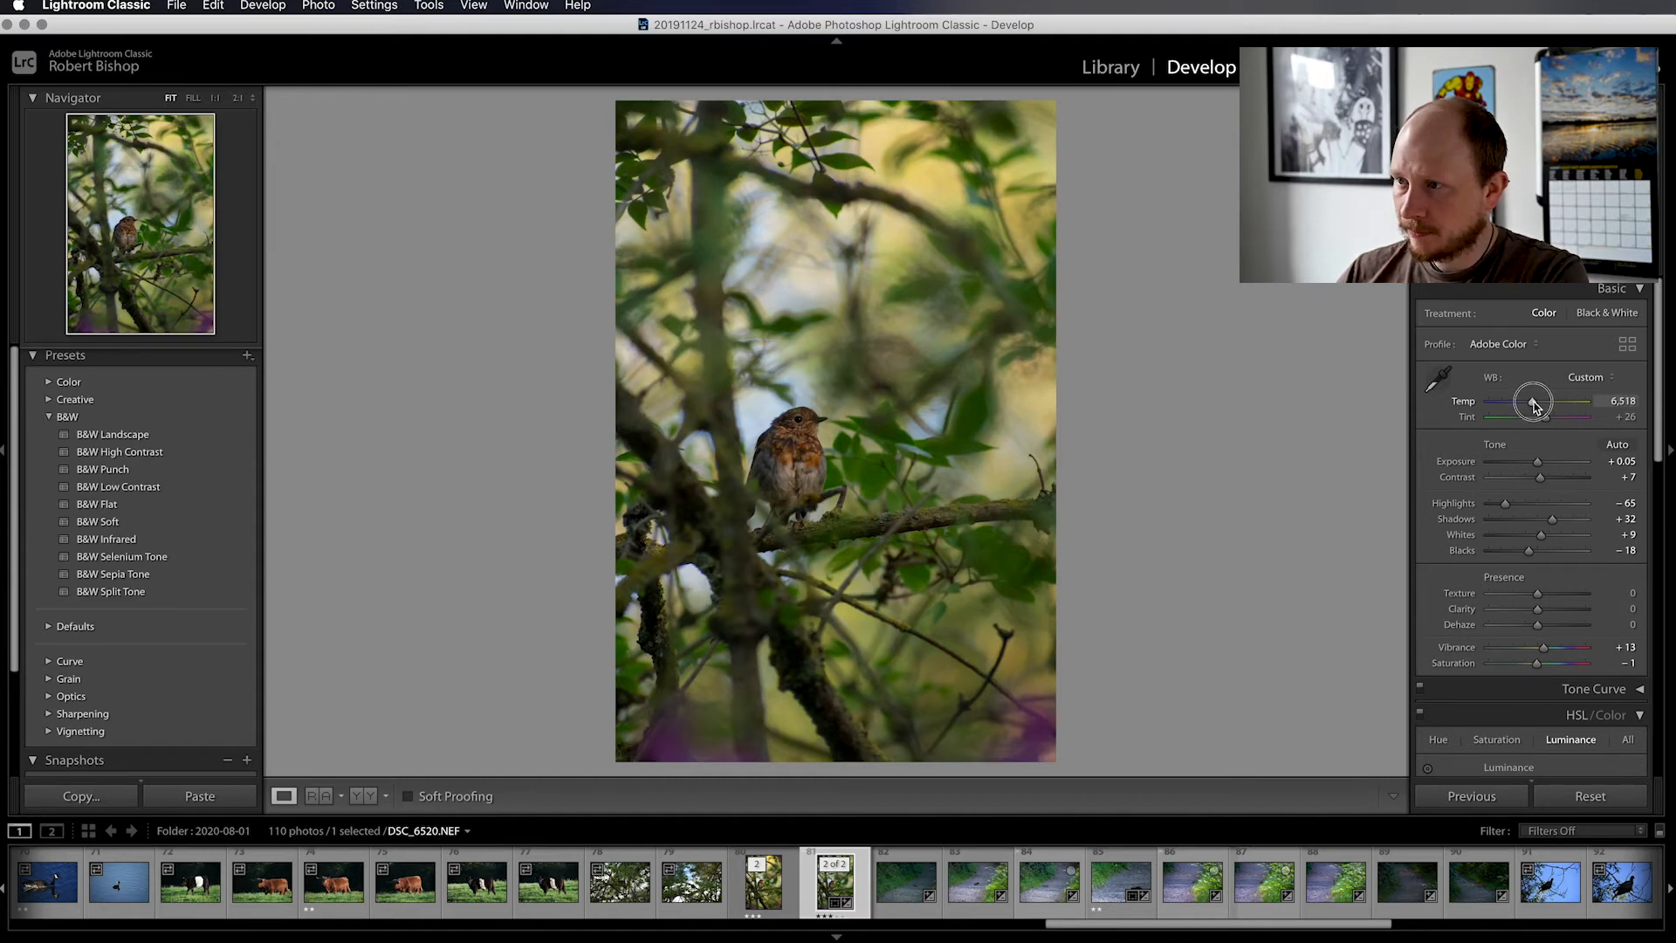
left_click_drag(1535, 407, 1534, 407)
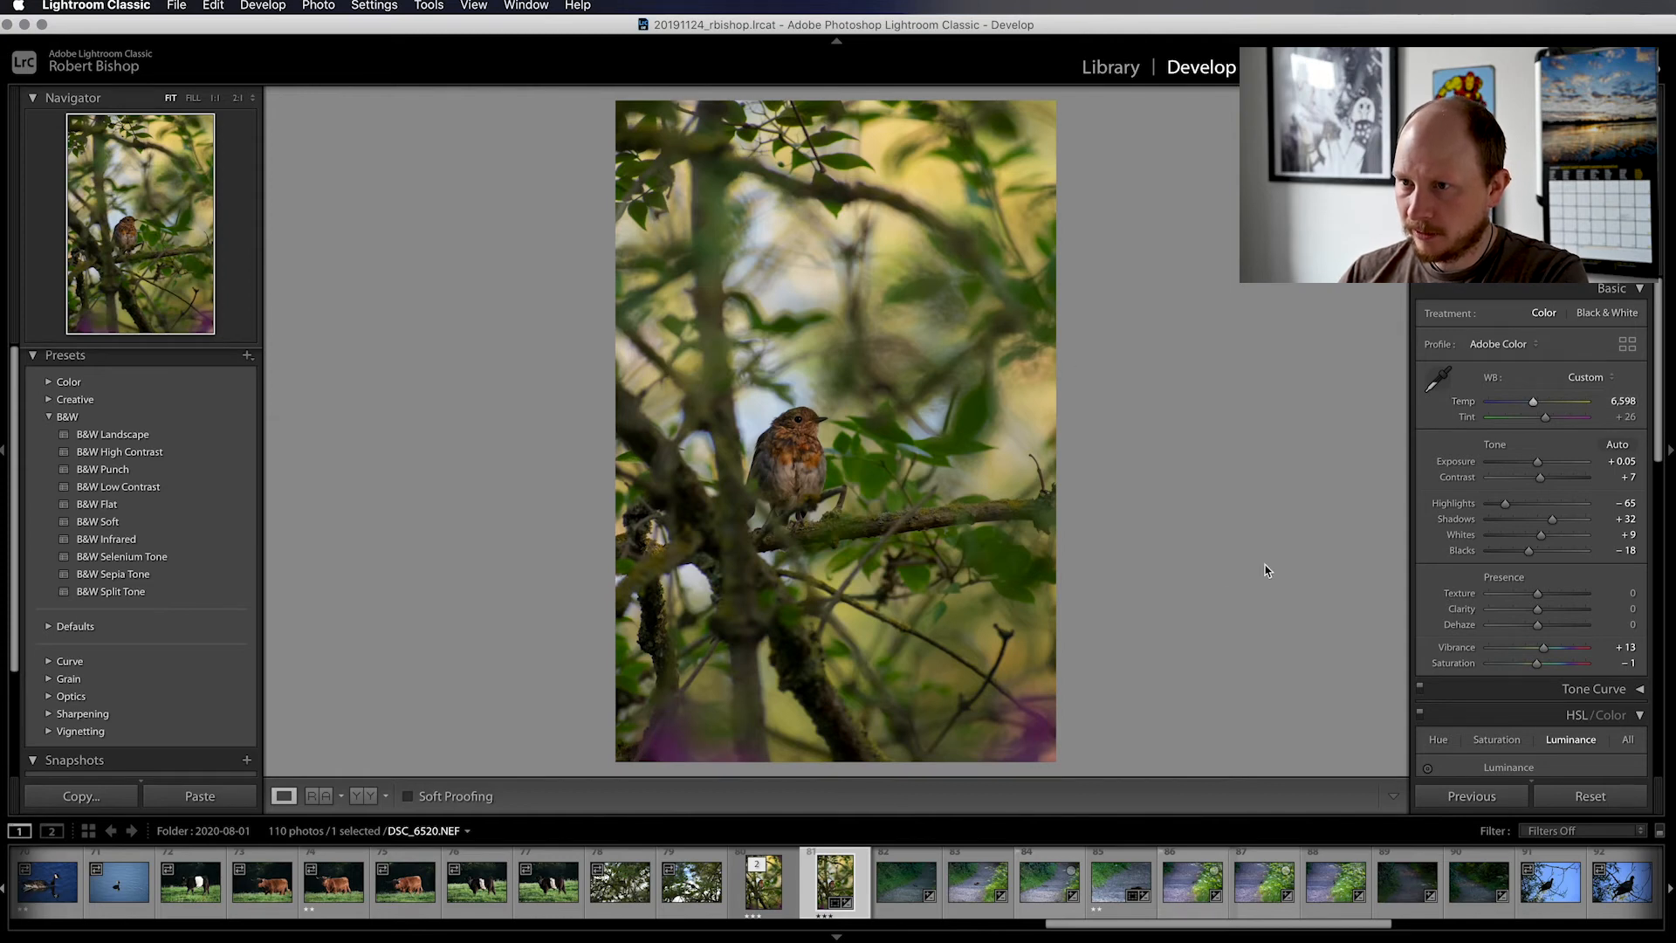
Set the photo's overall Saturation to 0 and Vibrance to +14
scroll(1513, 608, "down", 2)
scroll(1513, 609, "down", 6)
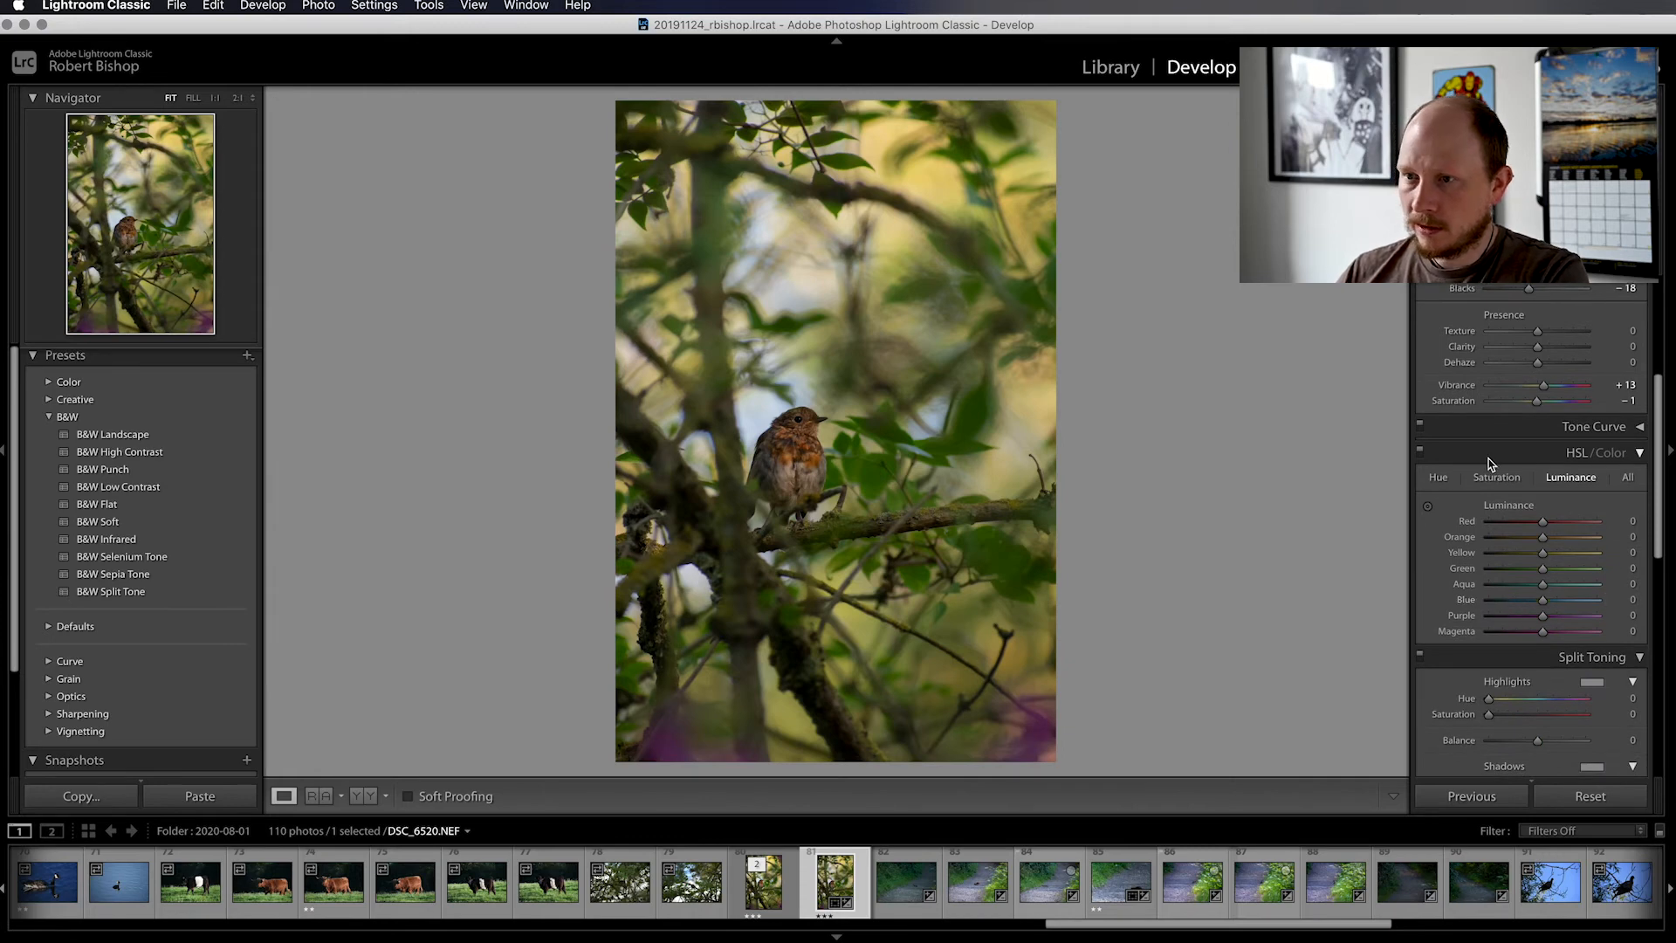
scroll(1494, 464, "up", 2)
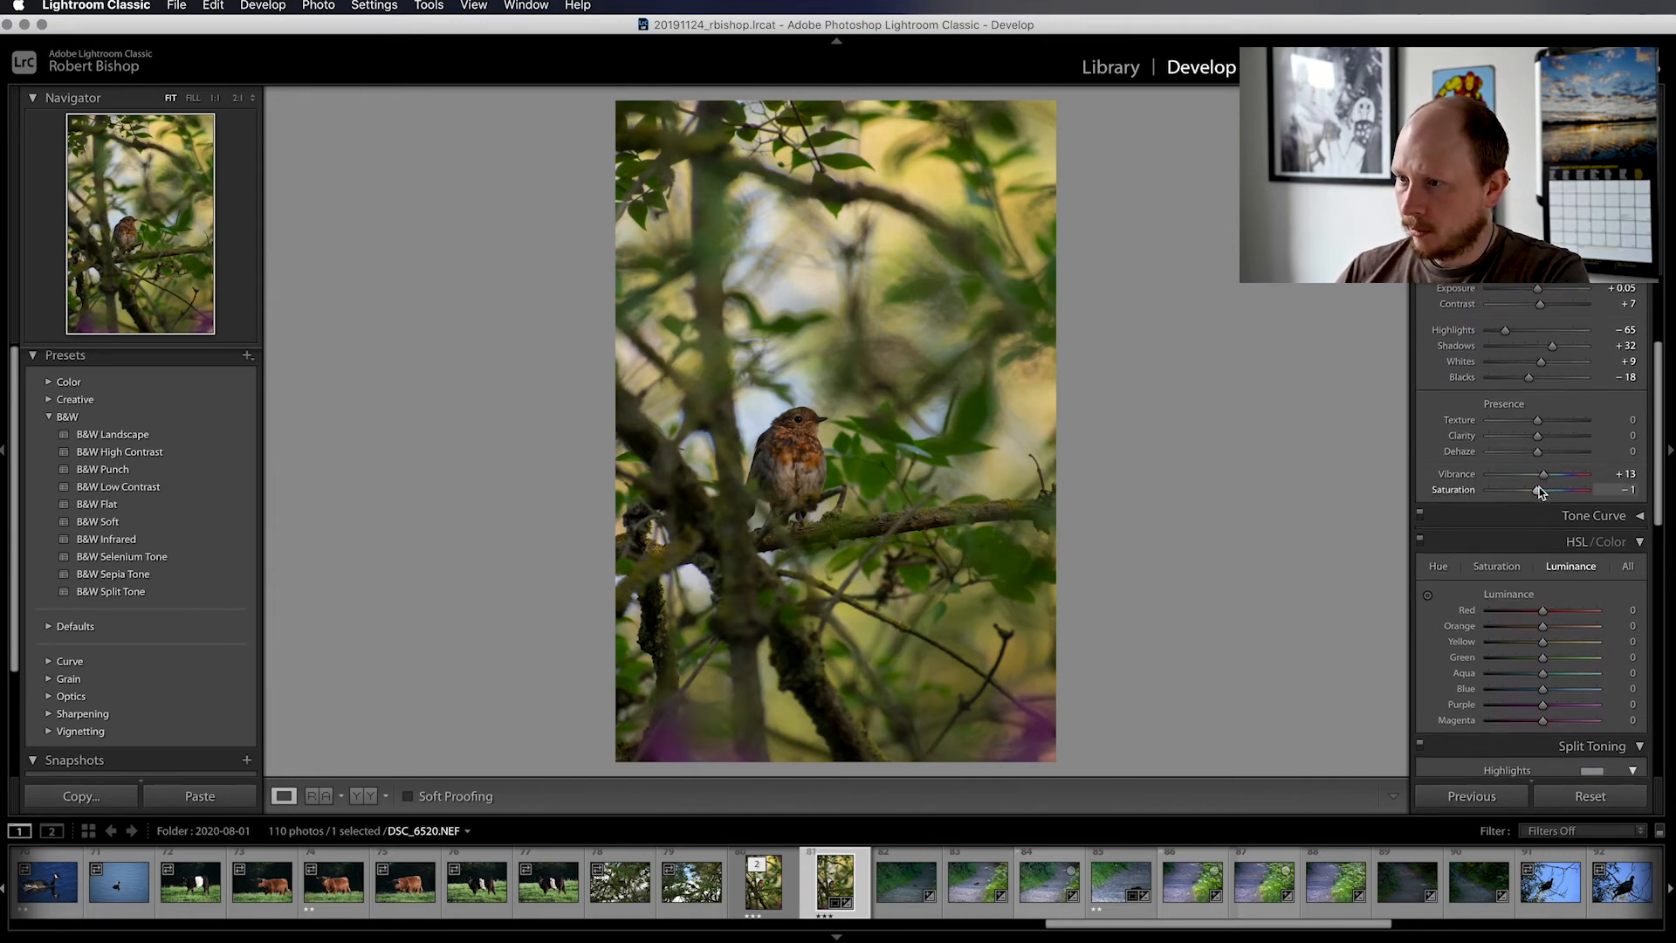
left_click_drag(1538, 493, 1538, 495)
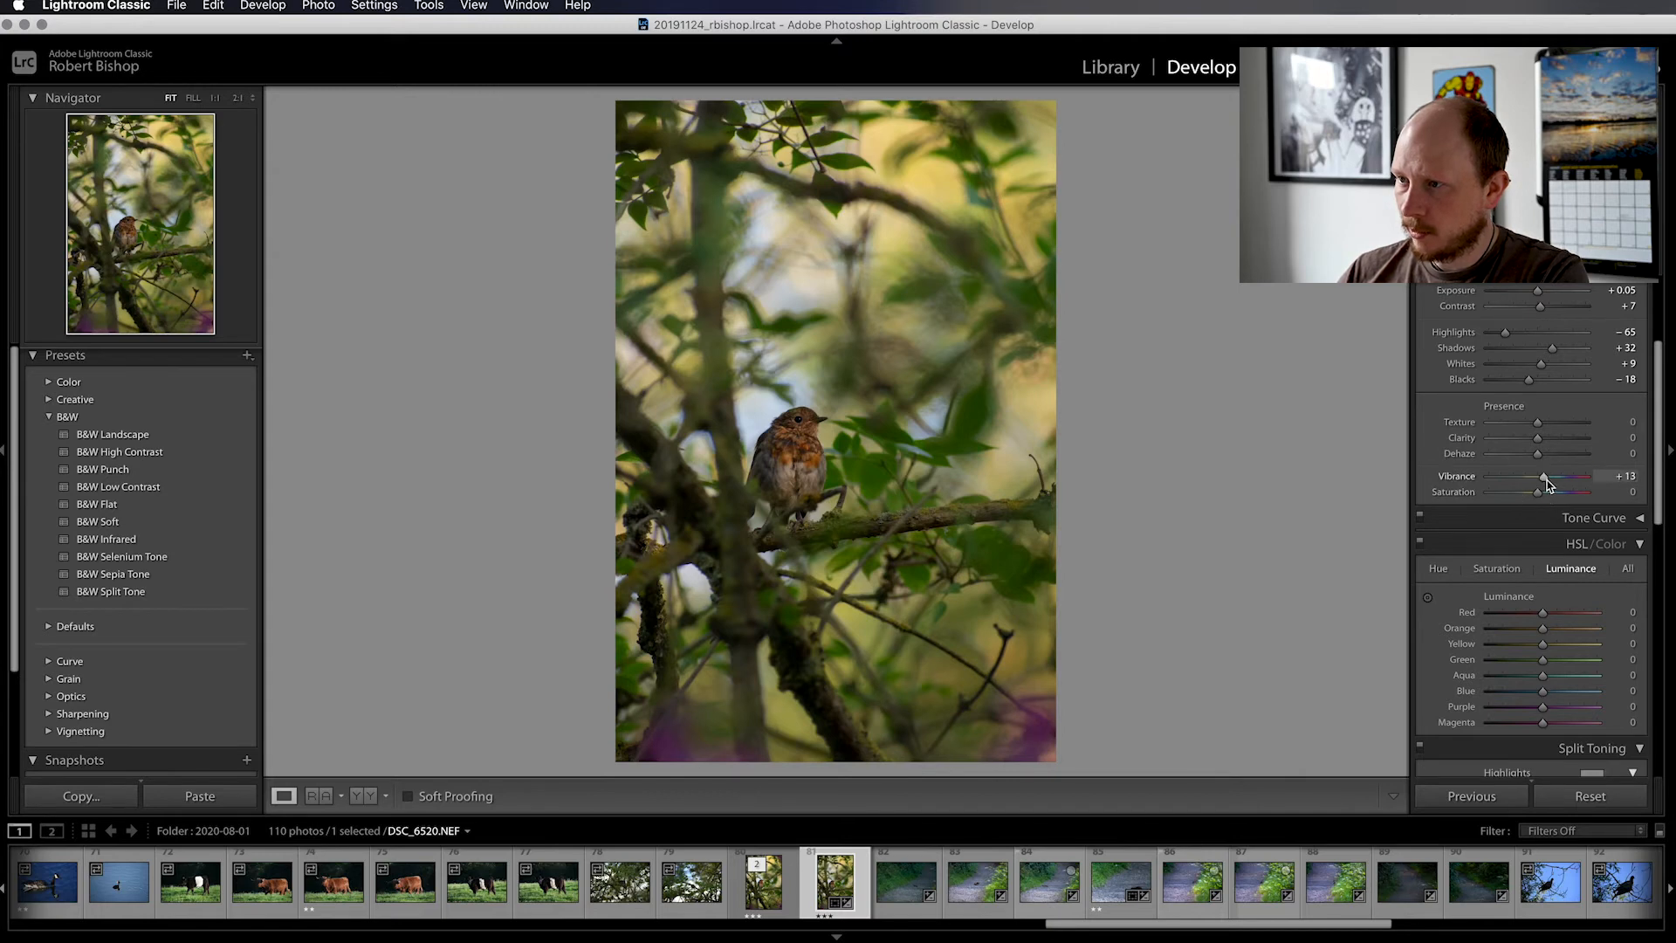
left_click_drag(1544, 481, 1545, 481)
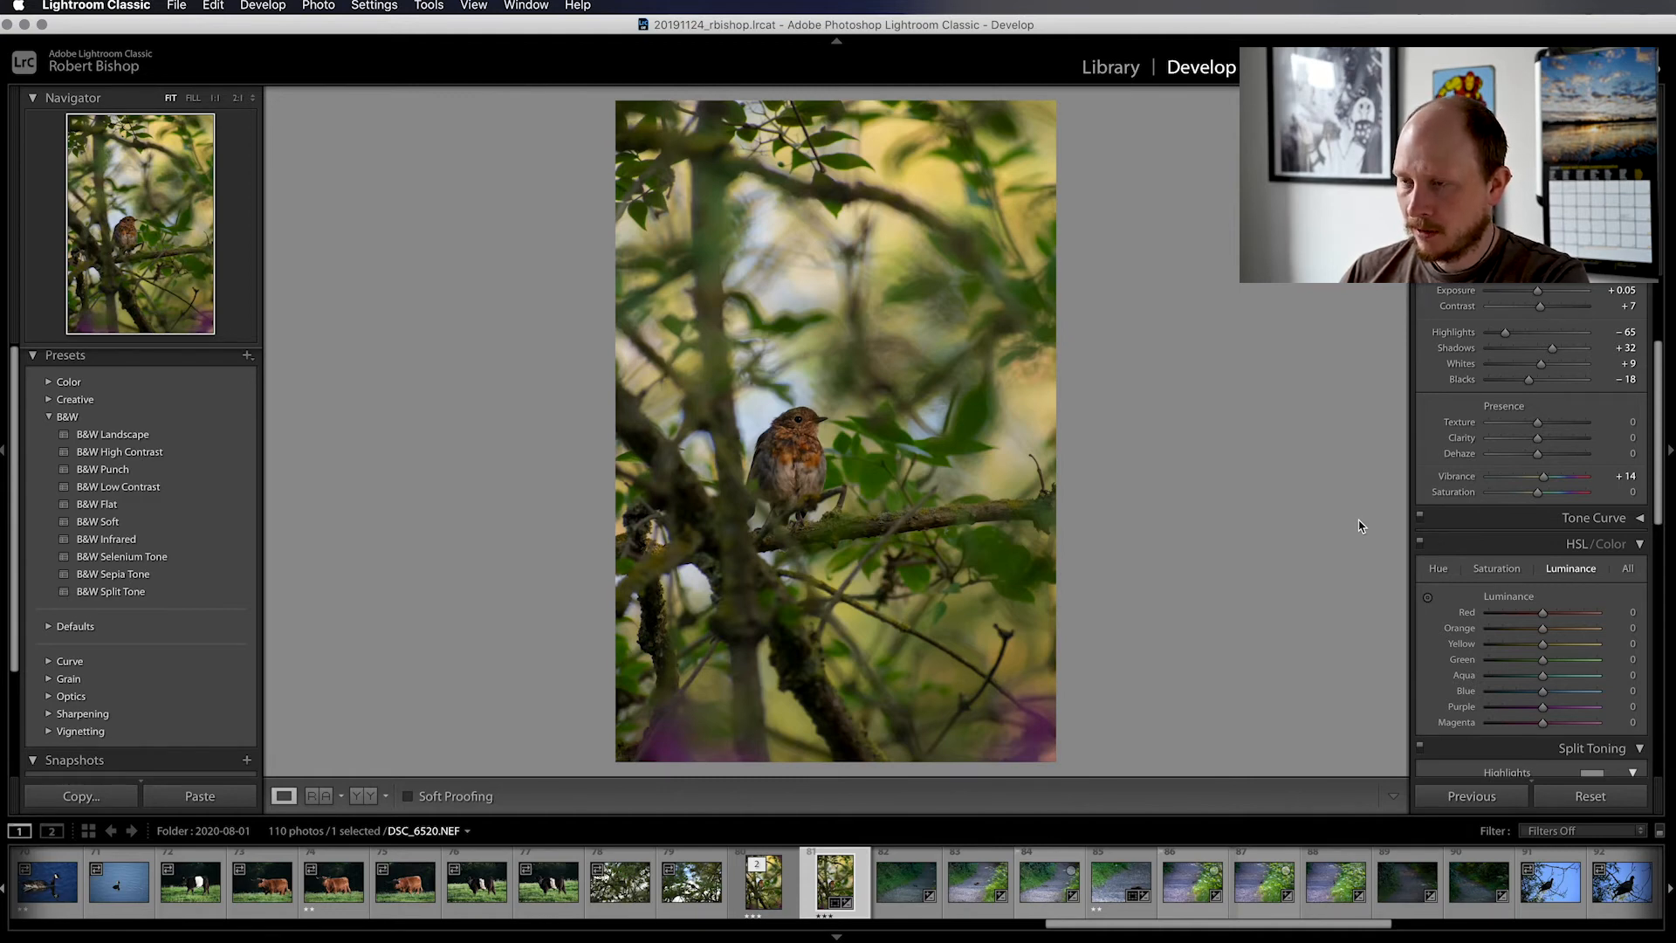
Open the edited photo DSC_6520.NEF in Adobe Photoshop for retouching
key("super+e")
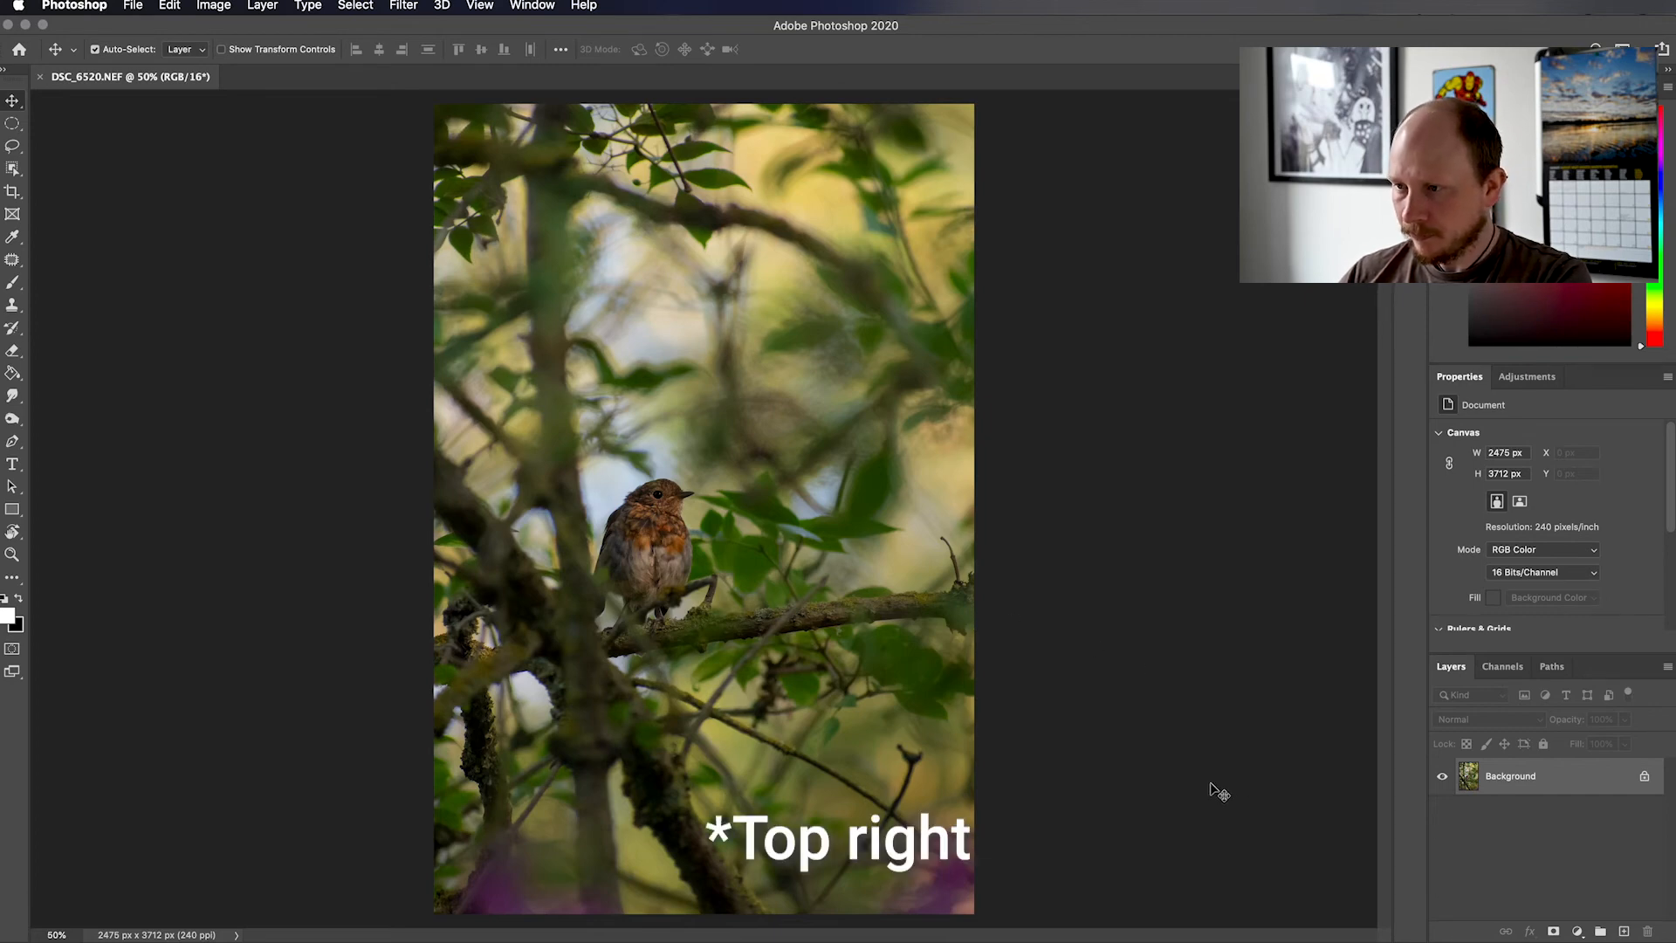
key("super")
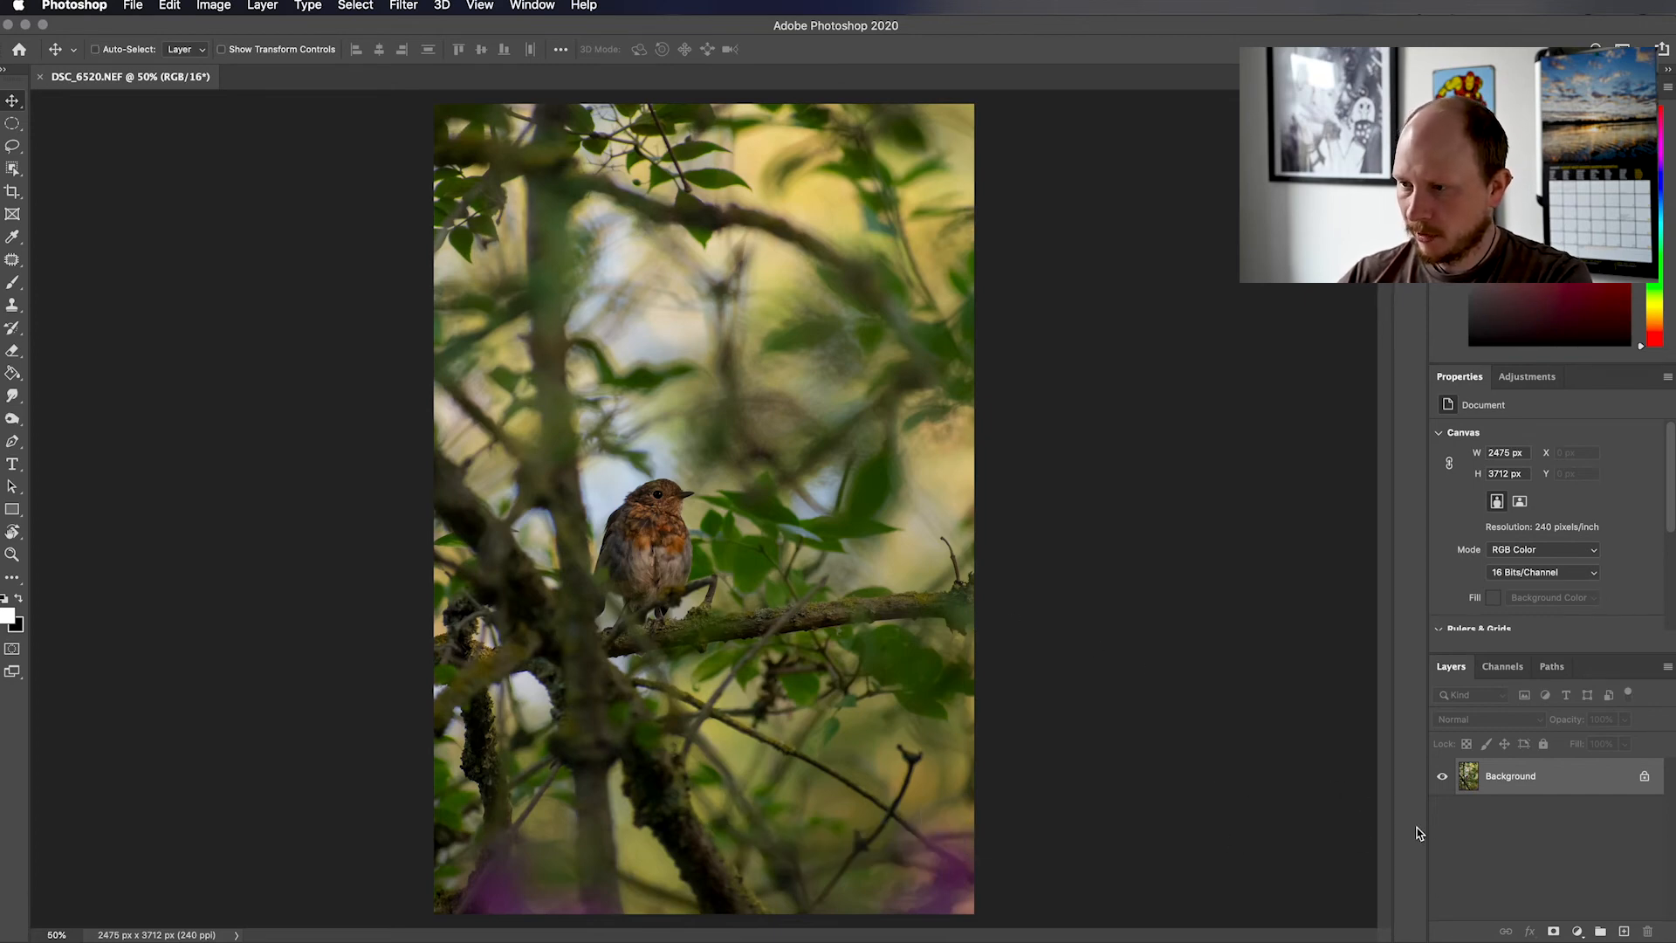
On a new layer, clone the purple blossom from the photo's lower-right corner into its upper-right area using a 400 px Clone Stamp
left_click(1623, 932)
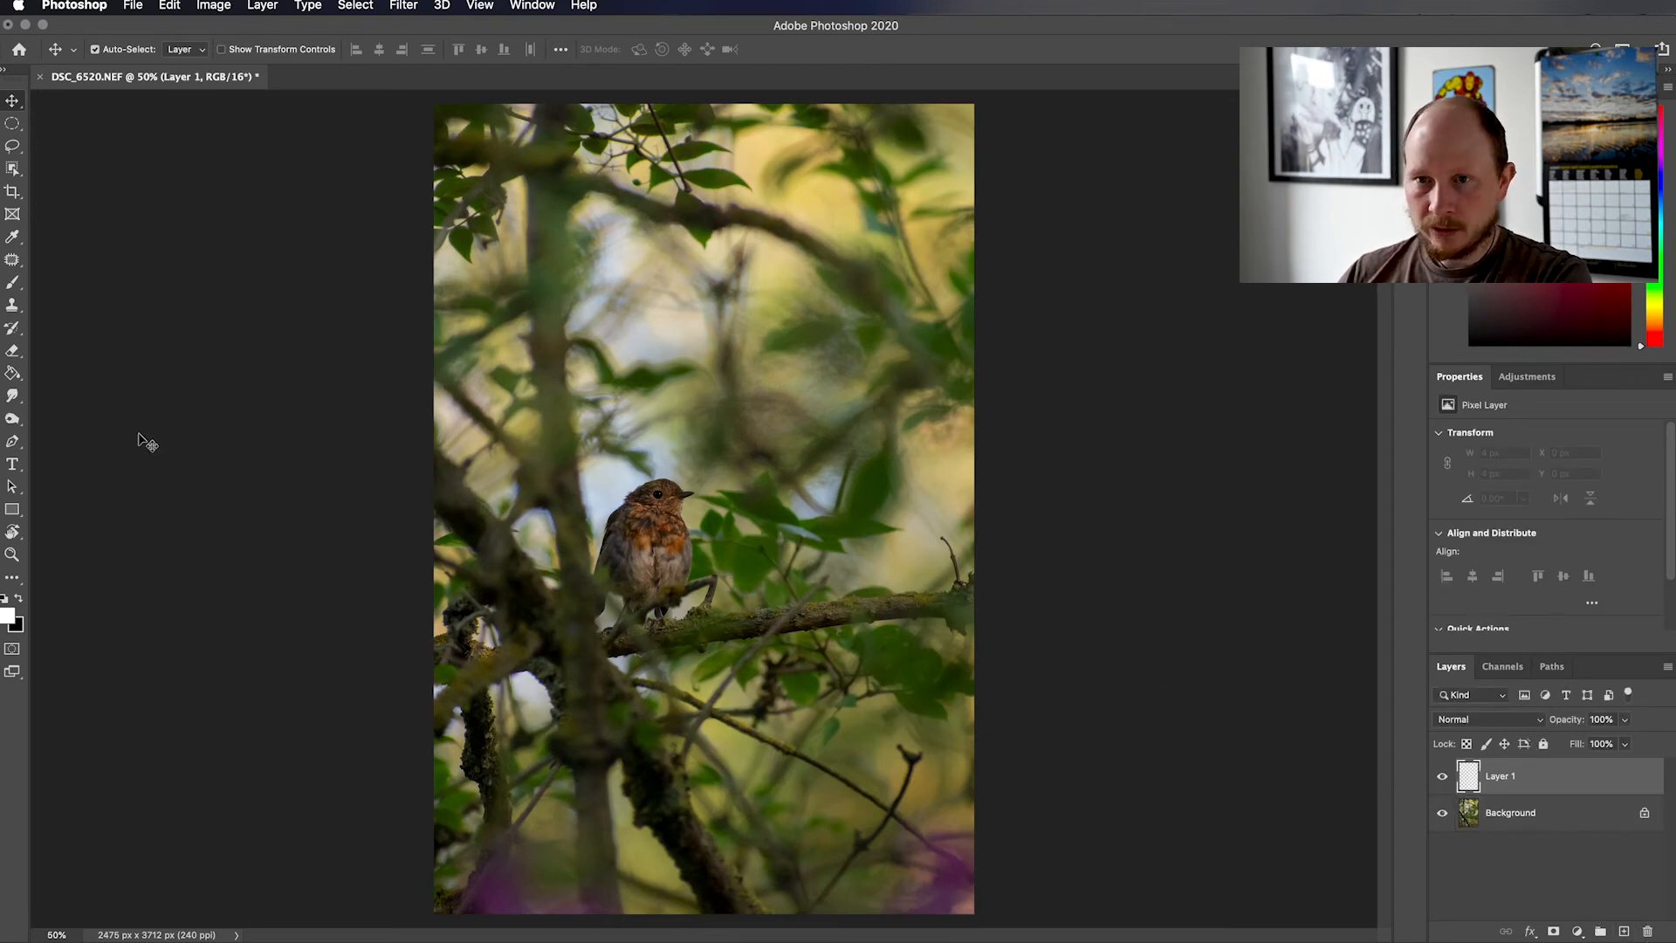
left_click(13, 305)
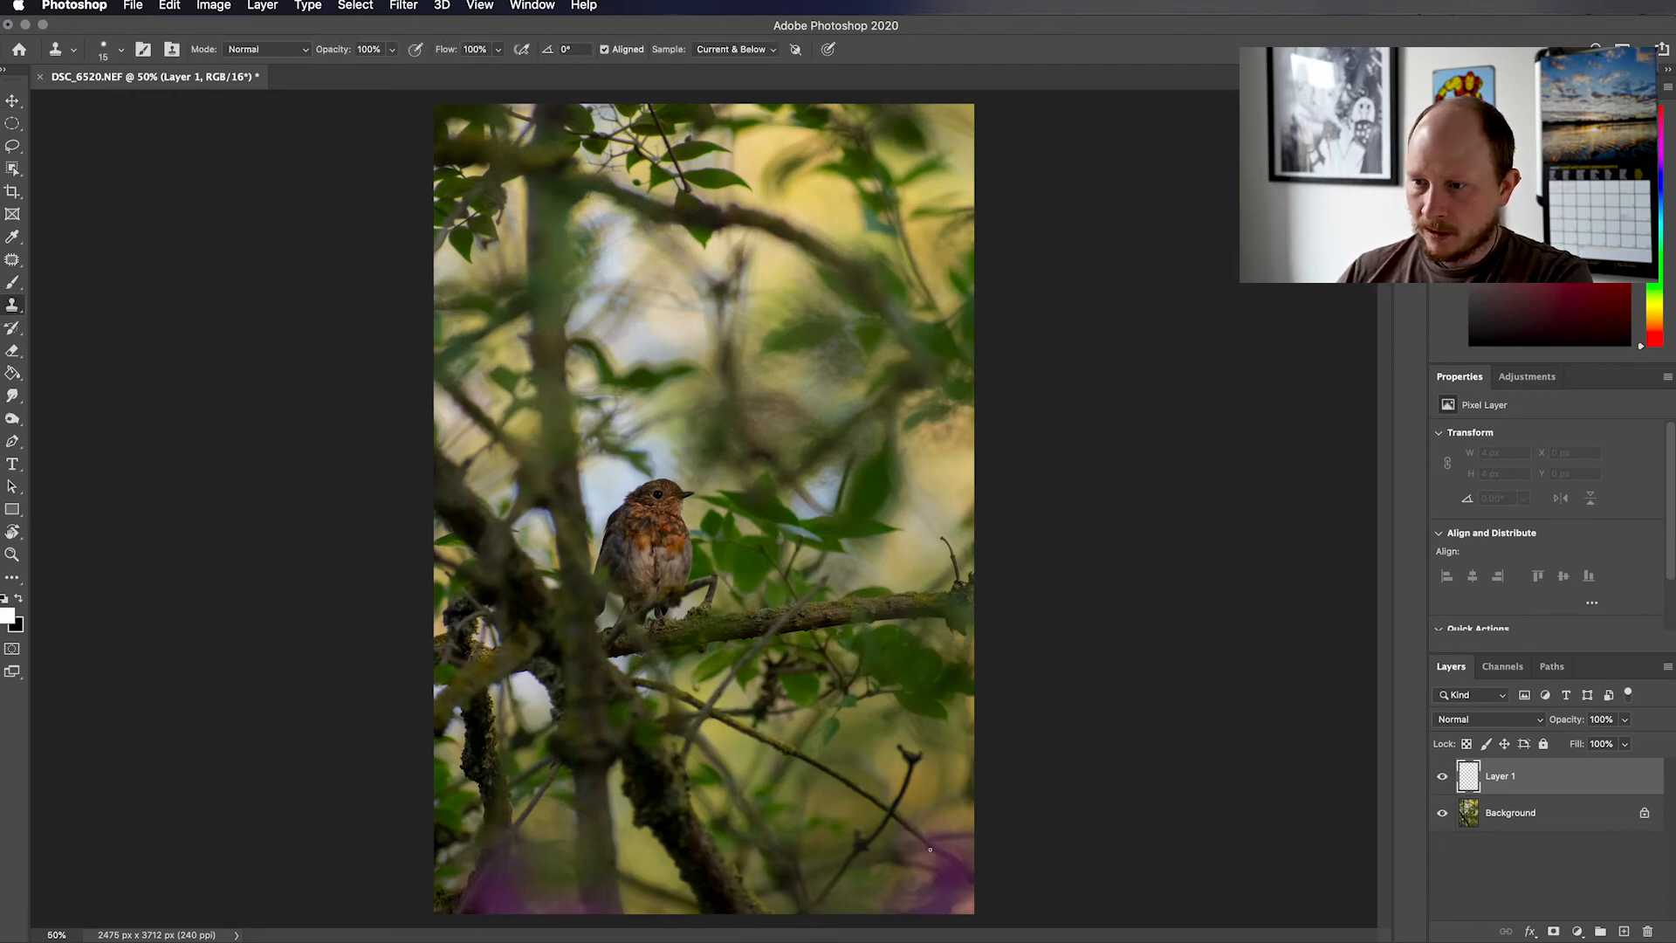
key("bracketright")
key("bracketright")
key("bracketright")
key("bracketright")
key("bracketright")
key("bracketright")
key("bracketright")
key("bracketright")
key("bracketright")
key("bracketright")
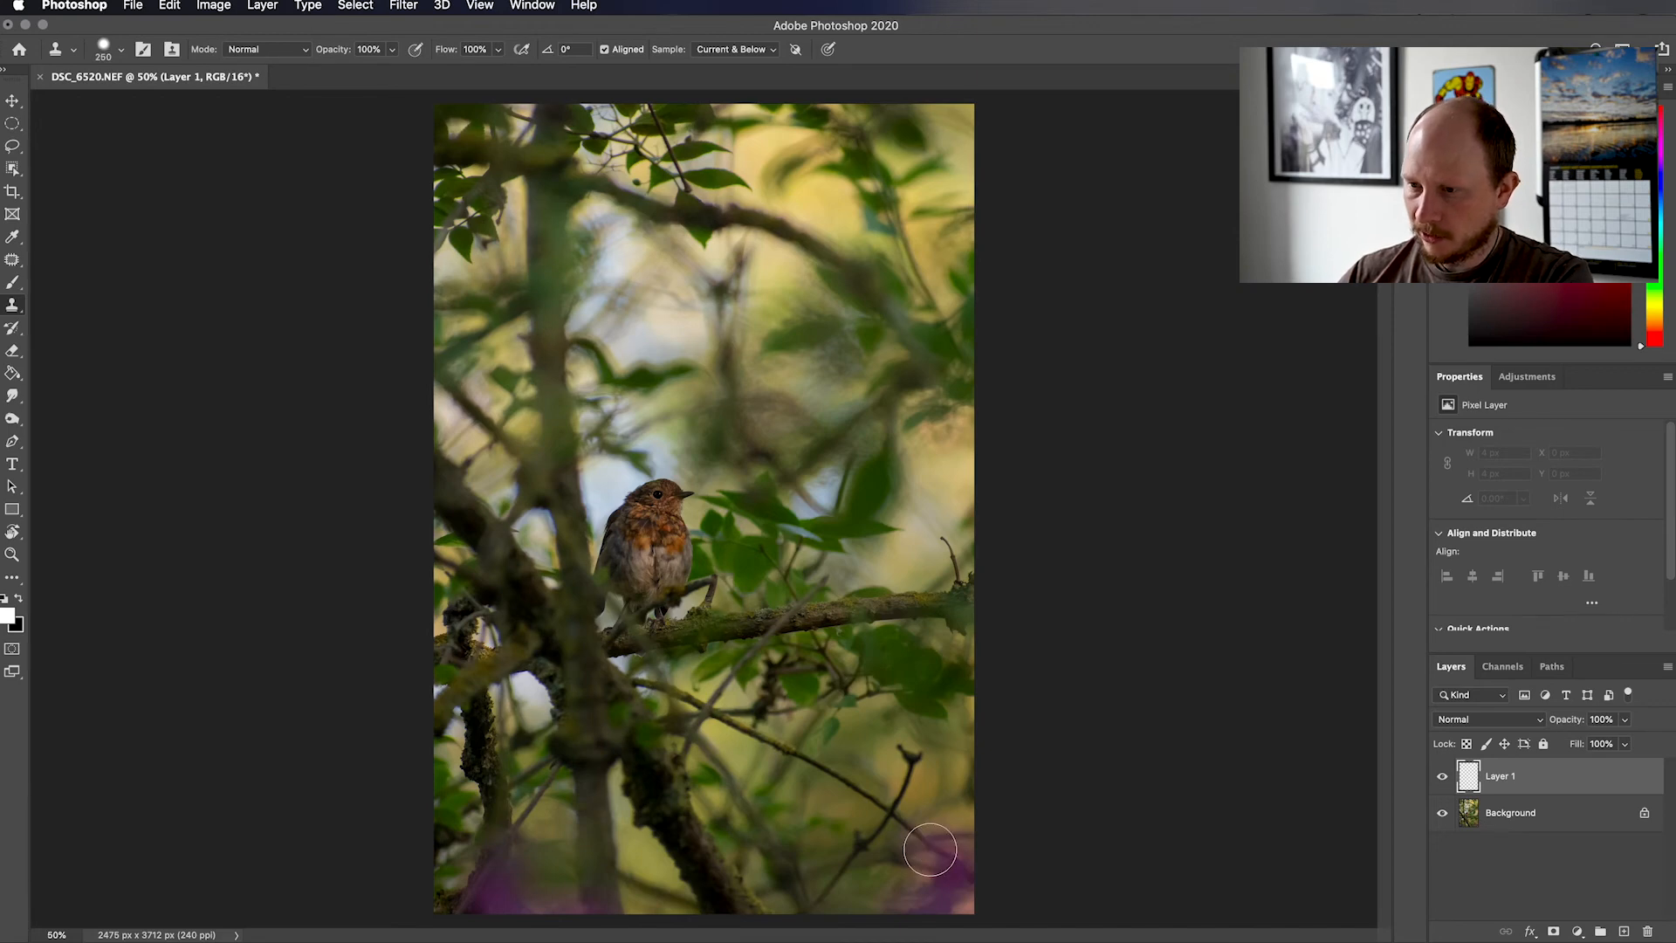
key("bracketright")
key("bracketright")
key("bracketleft")
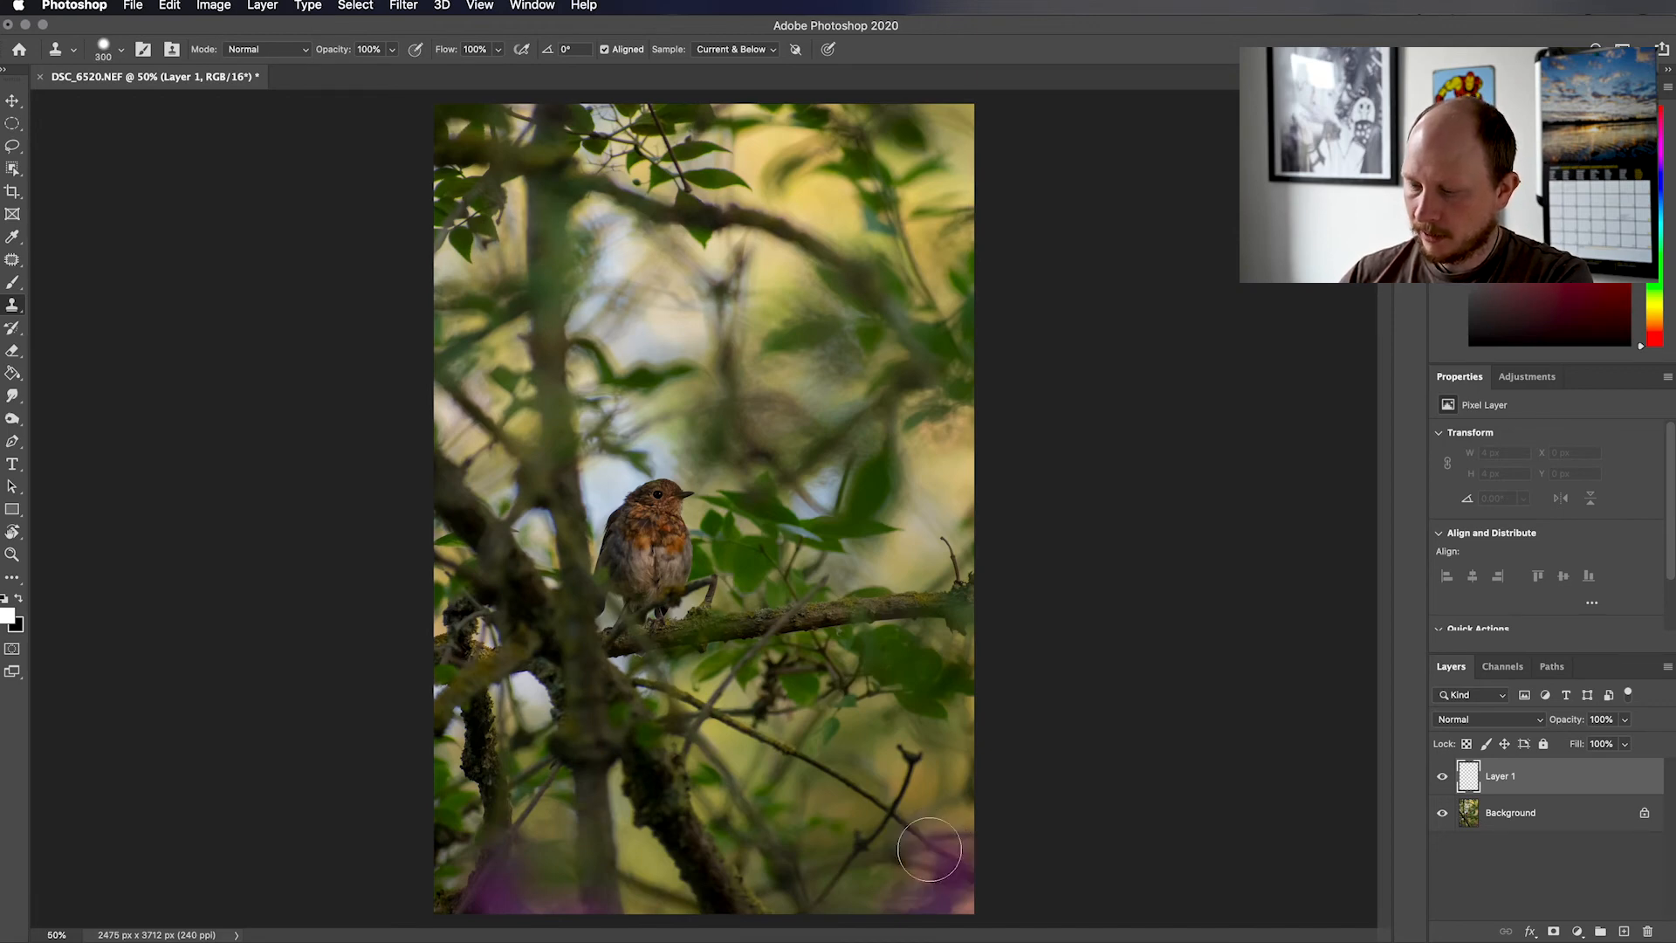
key("bracketright")
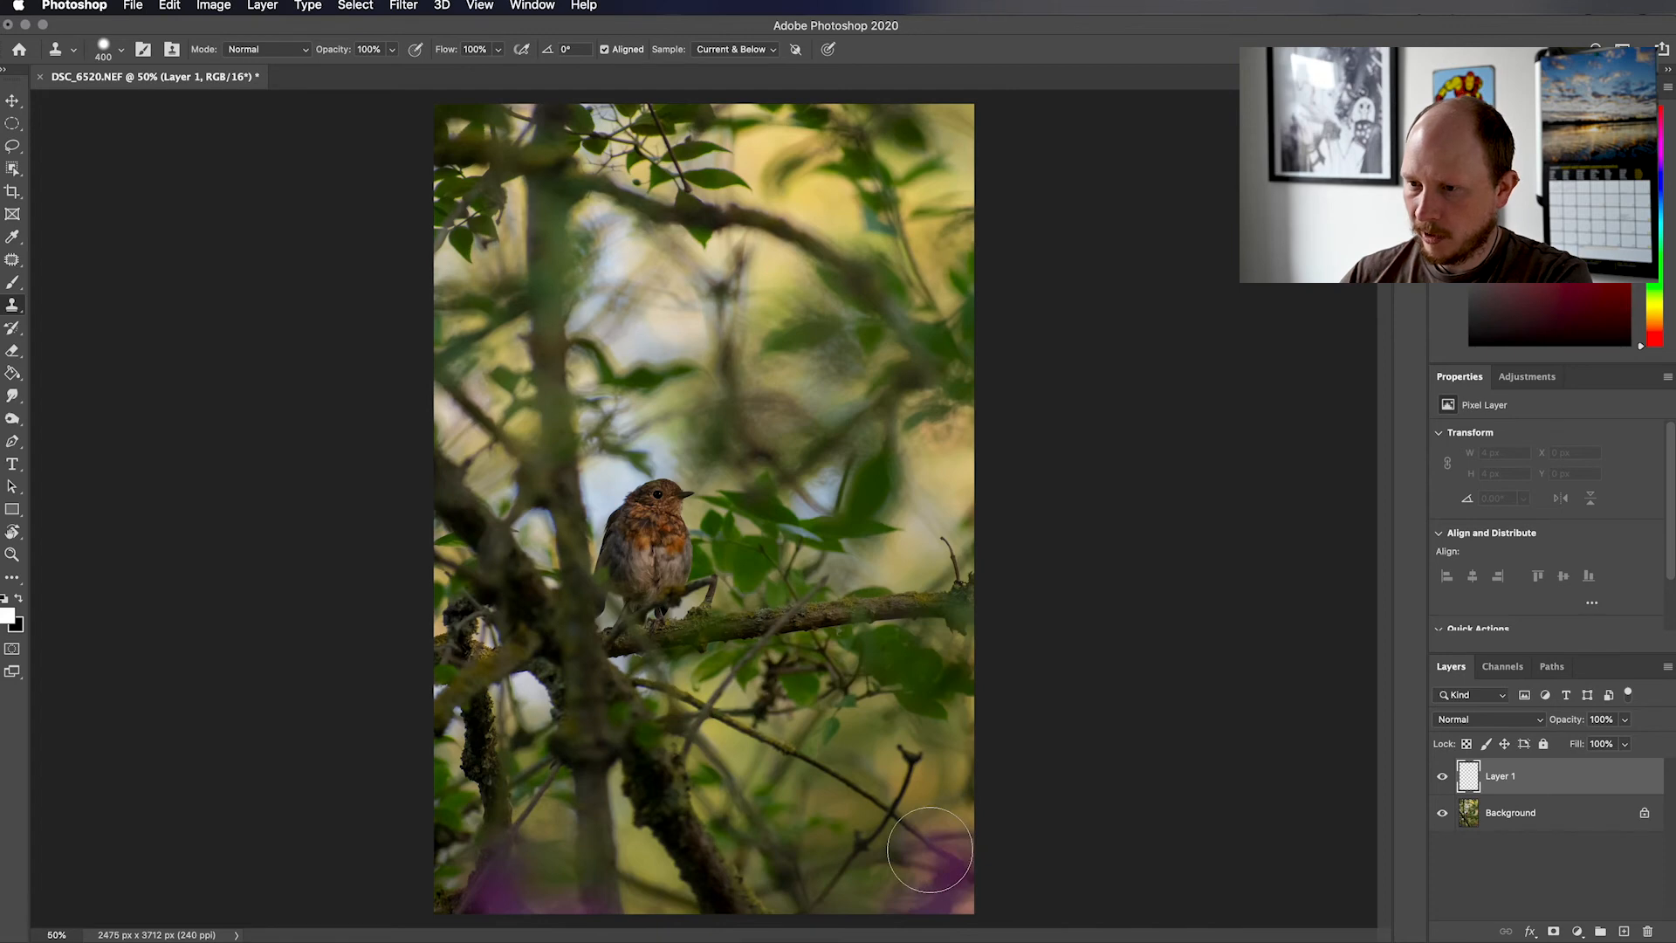
left_click(936, 867, "alt")
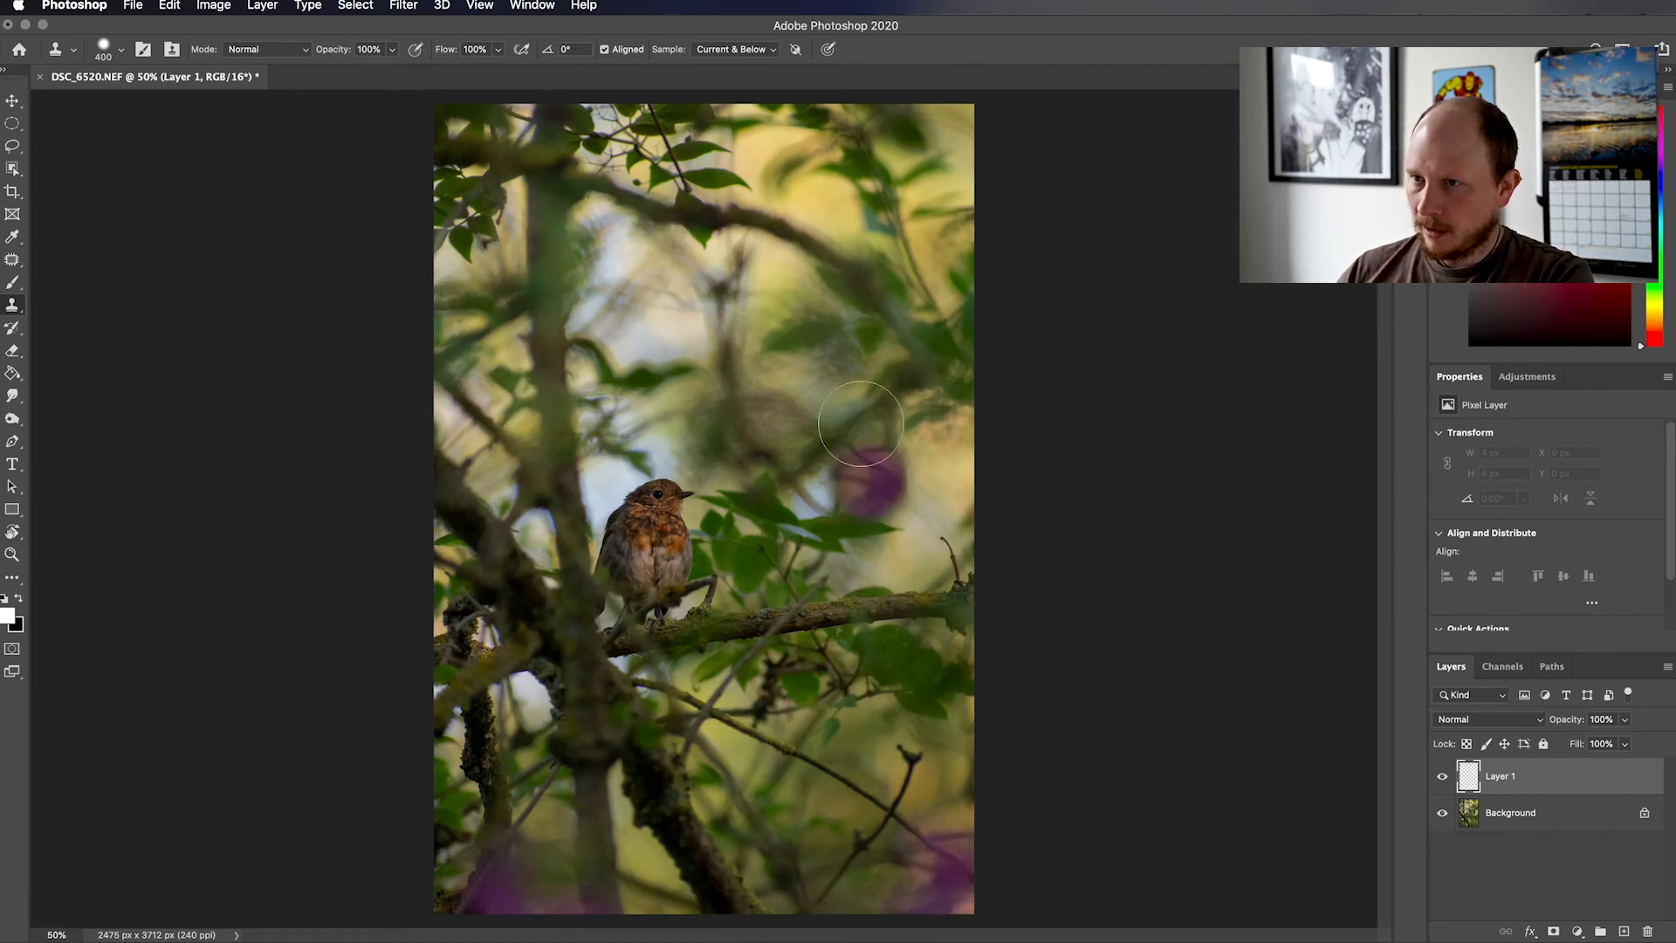
mouse_move(885, 195)
left_mouse_down()
mouse_move(885, 178)
mouse_move(877, 192)
mouse_move(855, 175)
mouse_move(896, 229)
mouse_move(890, 179)
mouse_move(868, 200)
mouse_move(877, 217)
mouse_move(855, 205)
left_mouse_up()
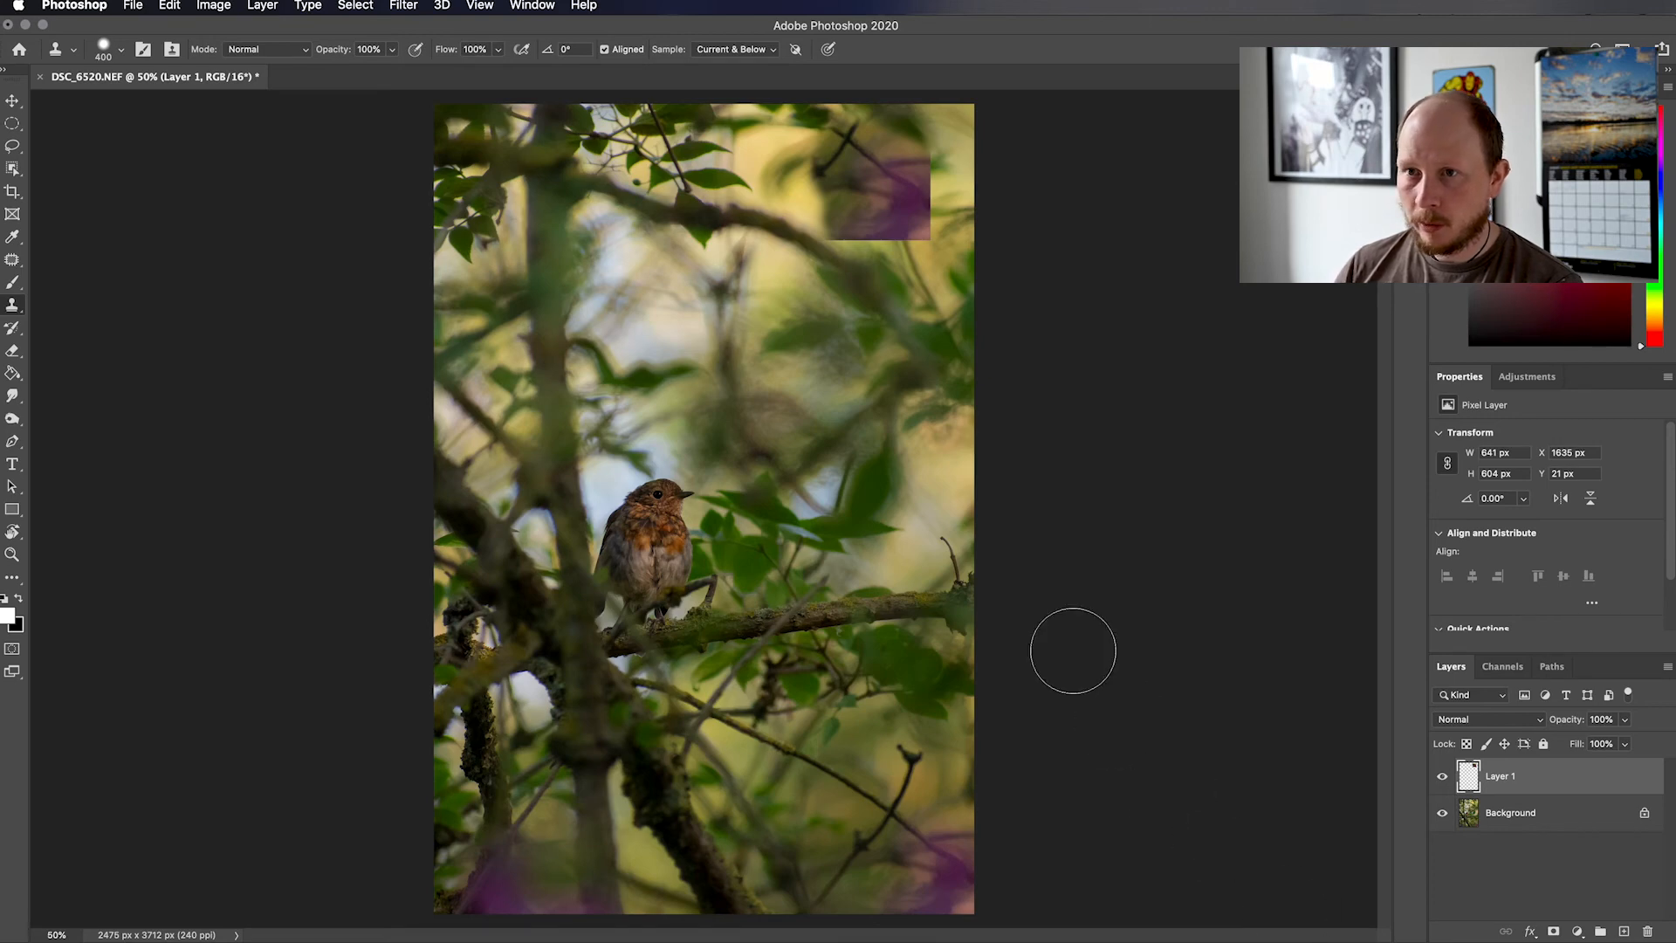
Free-transform the cloned blossom patch, rotating it by -90° and moving it flush into the photo's upper-right corner
left_click(163, 7)
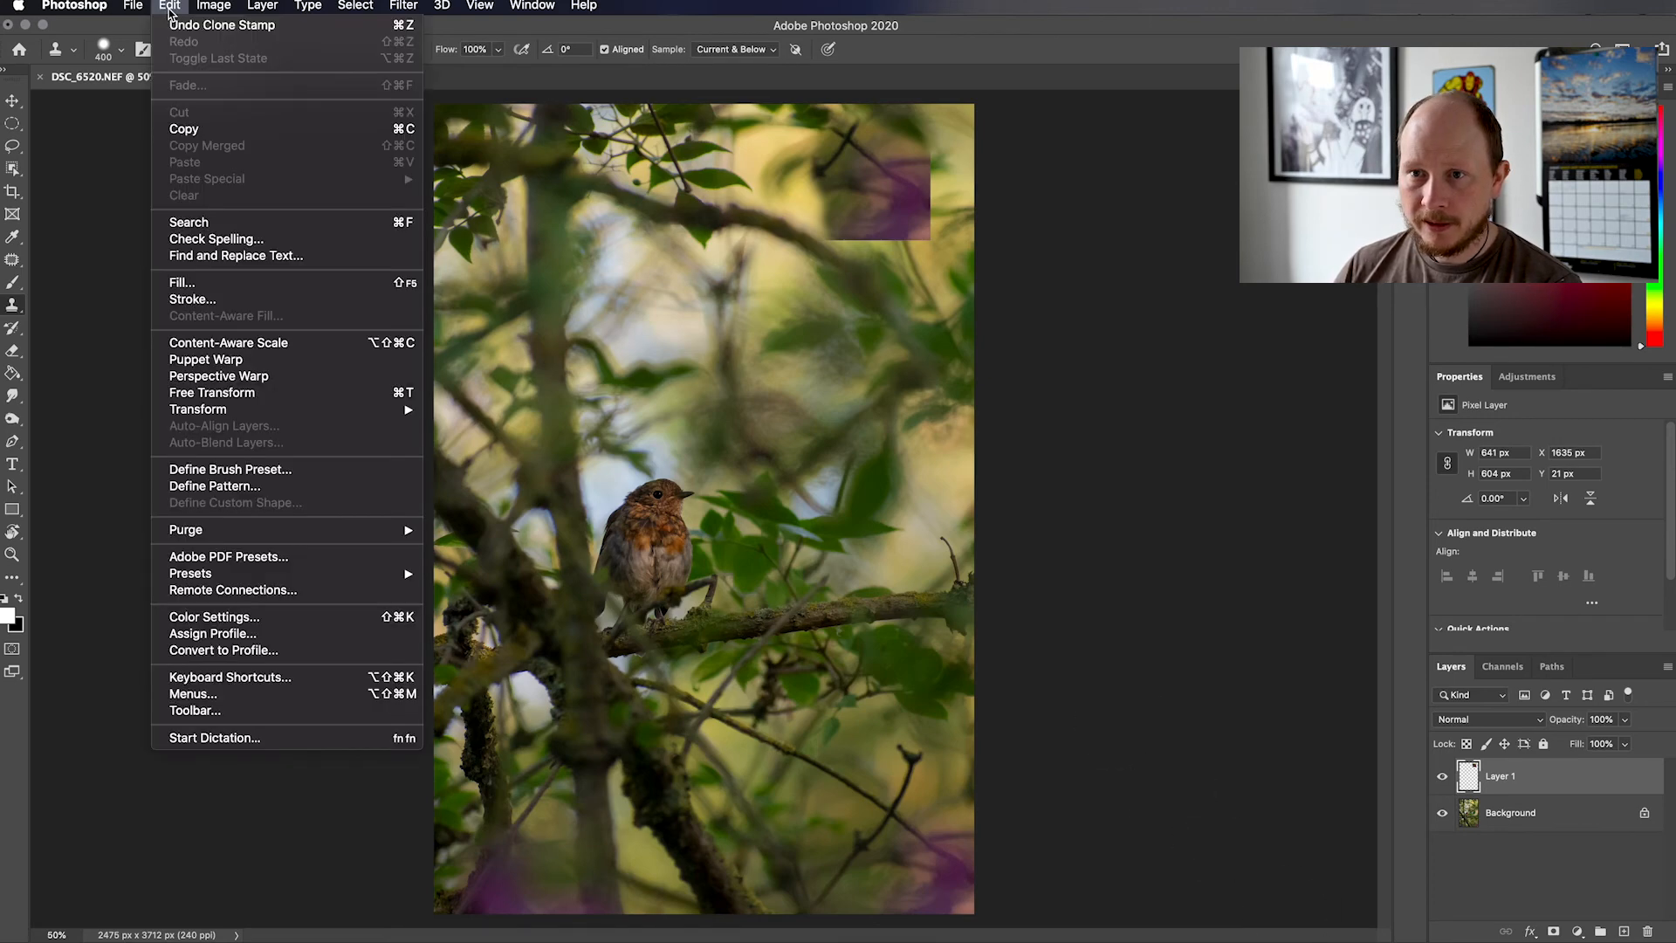
left_click(253, 392)
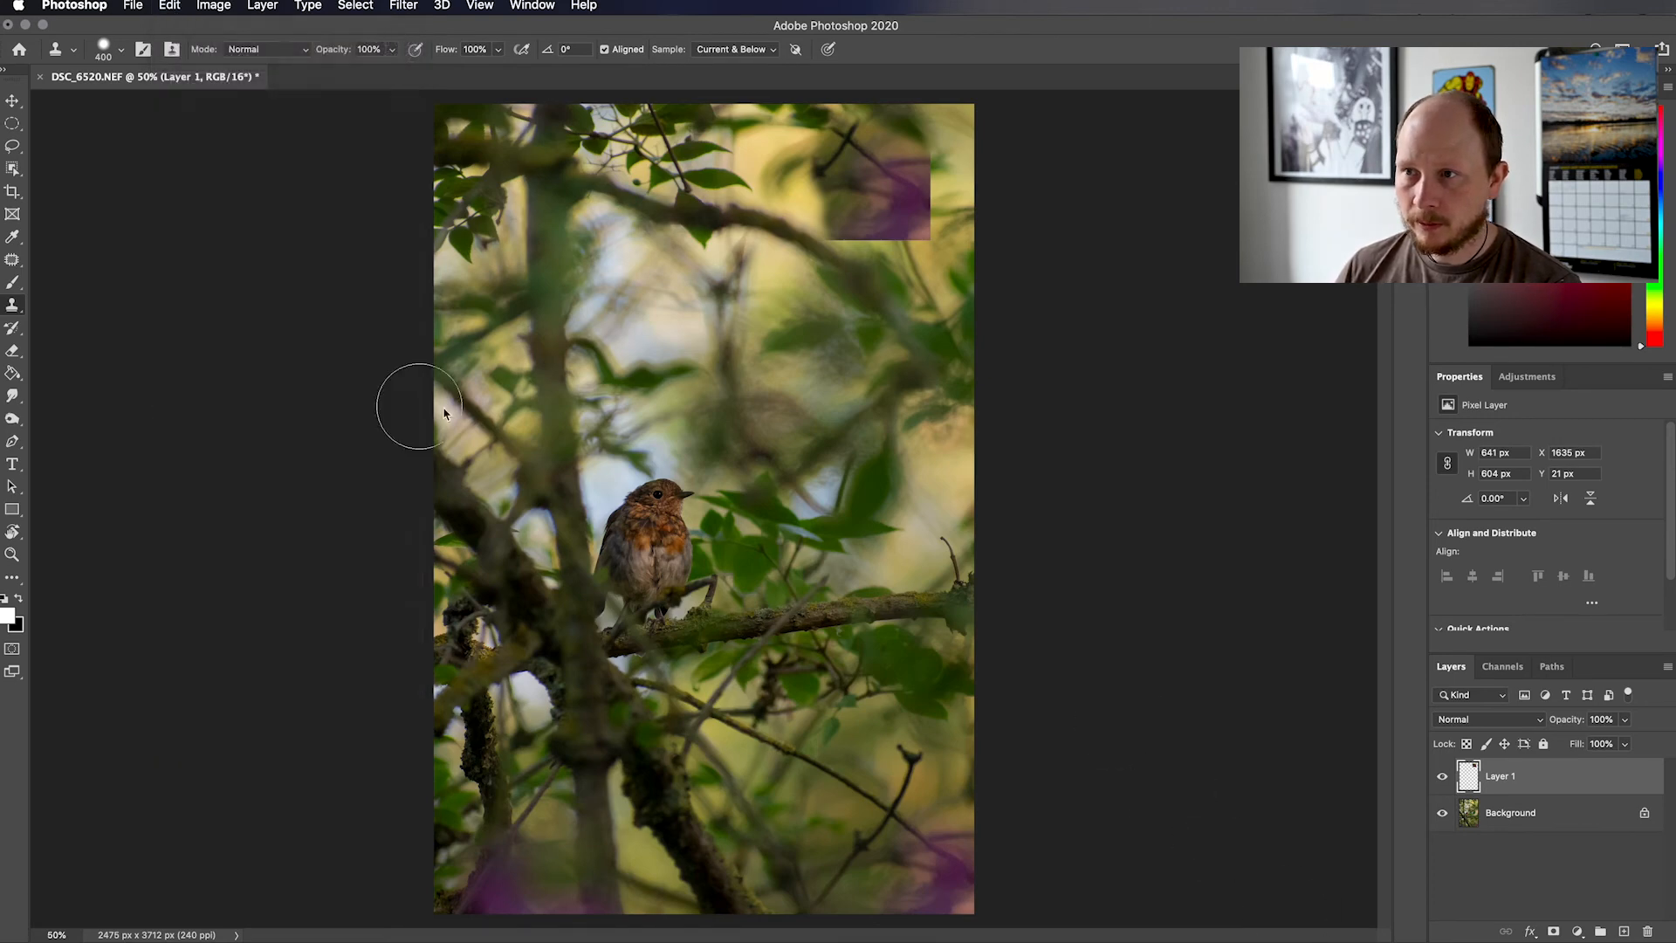
left_click_drag(798, 274, 930, 214)
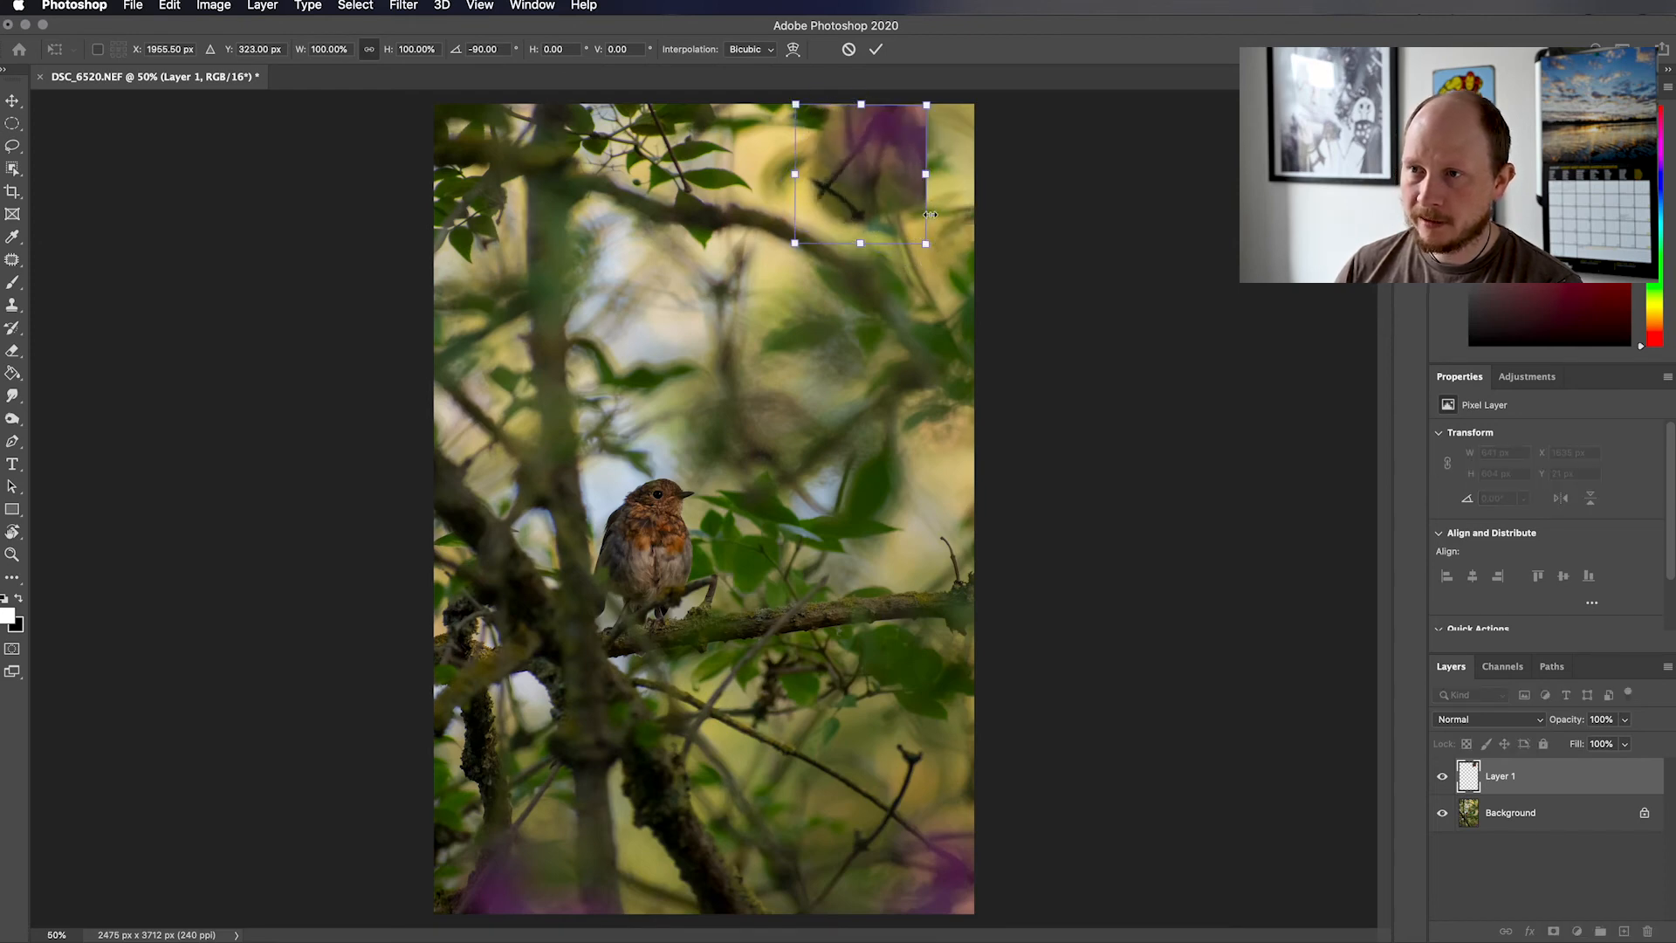
left_click_drag(904, 145, 933, 157)
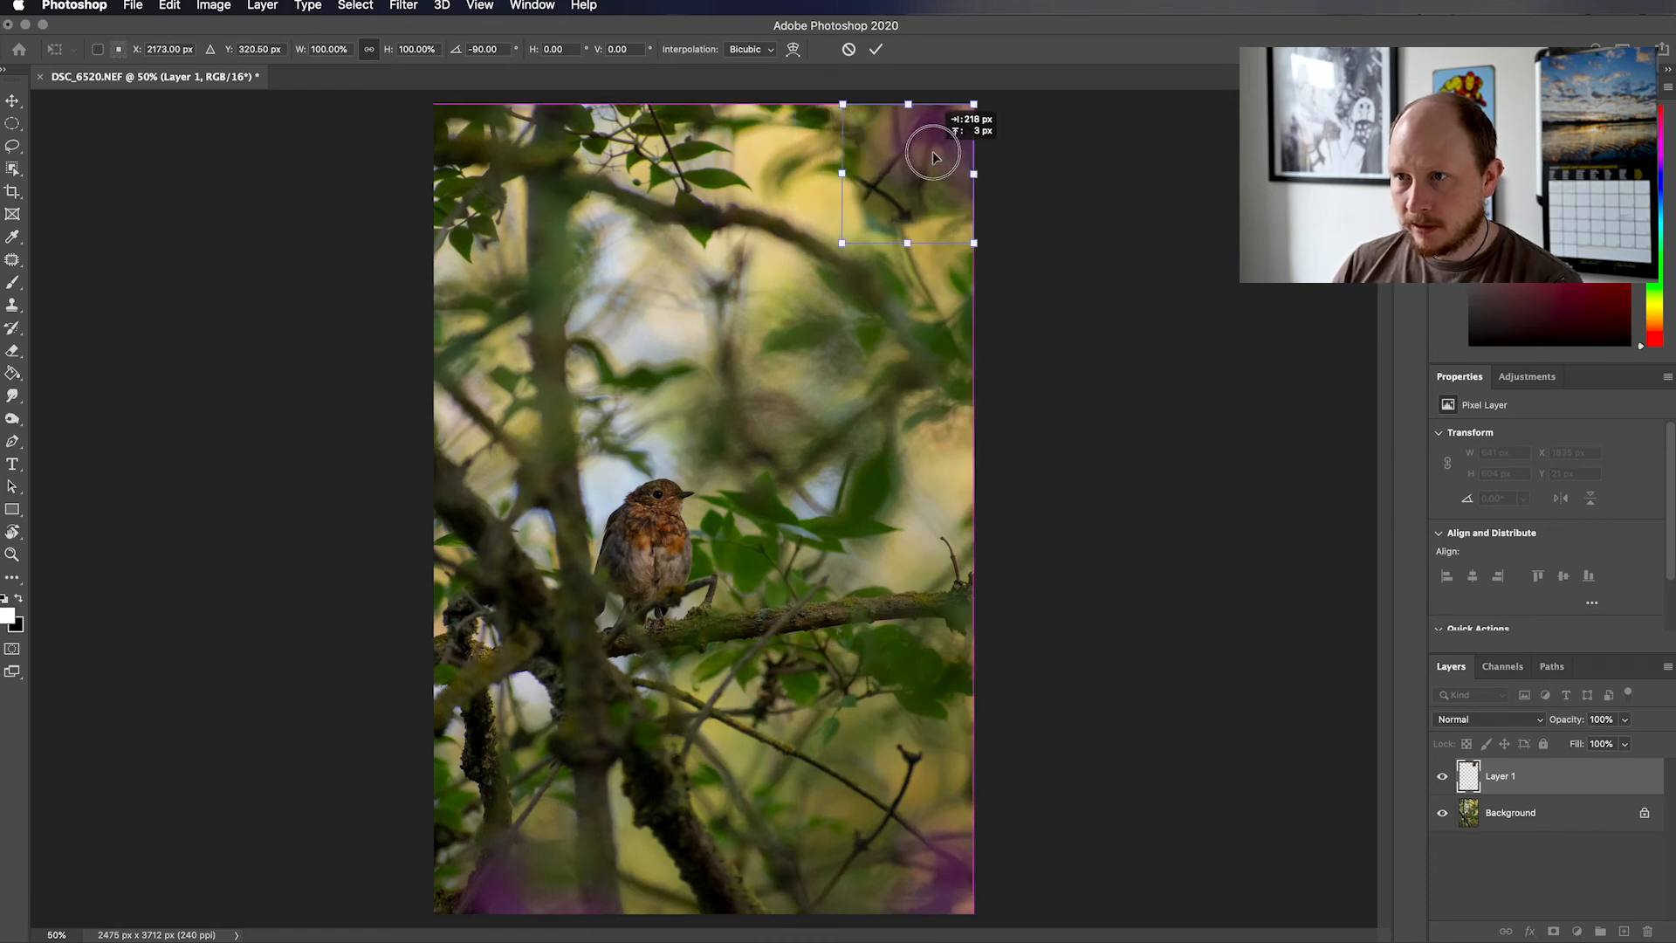
left_click(875, 49)
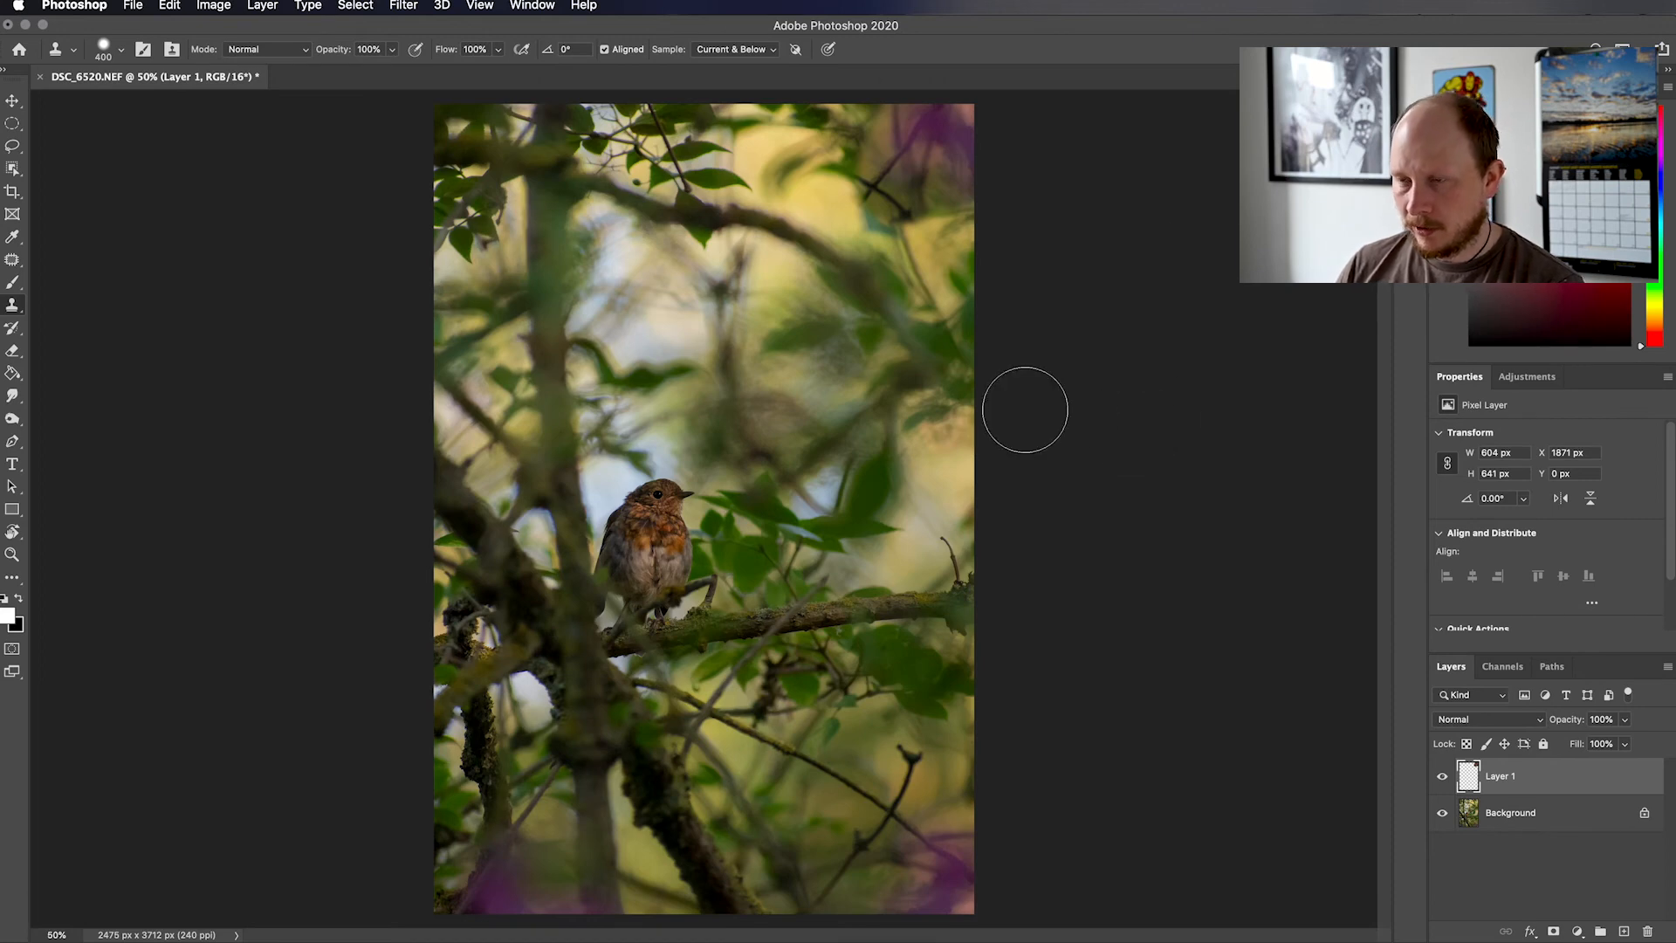
left_click_drag(878, 188, 979, 258)
key("super+z")
key("v")
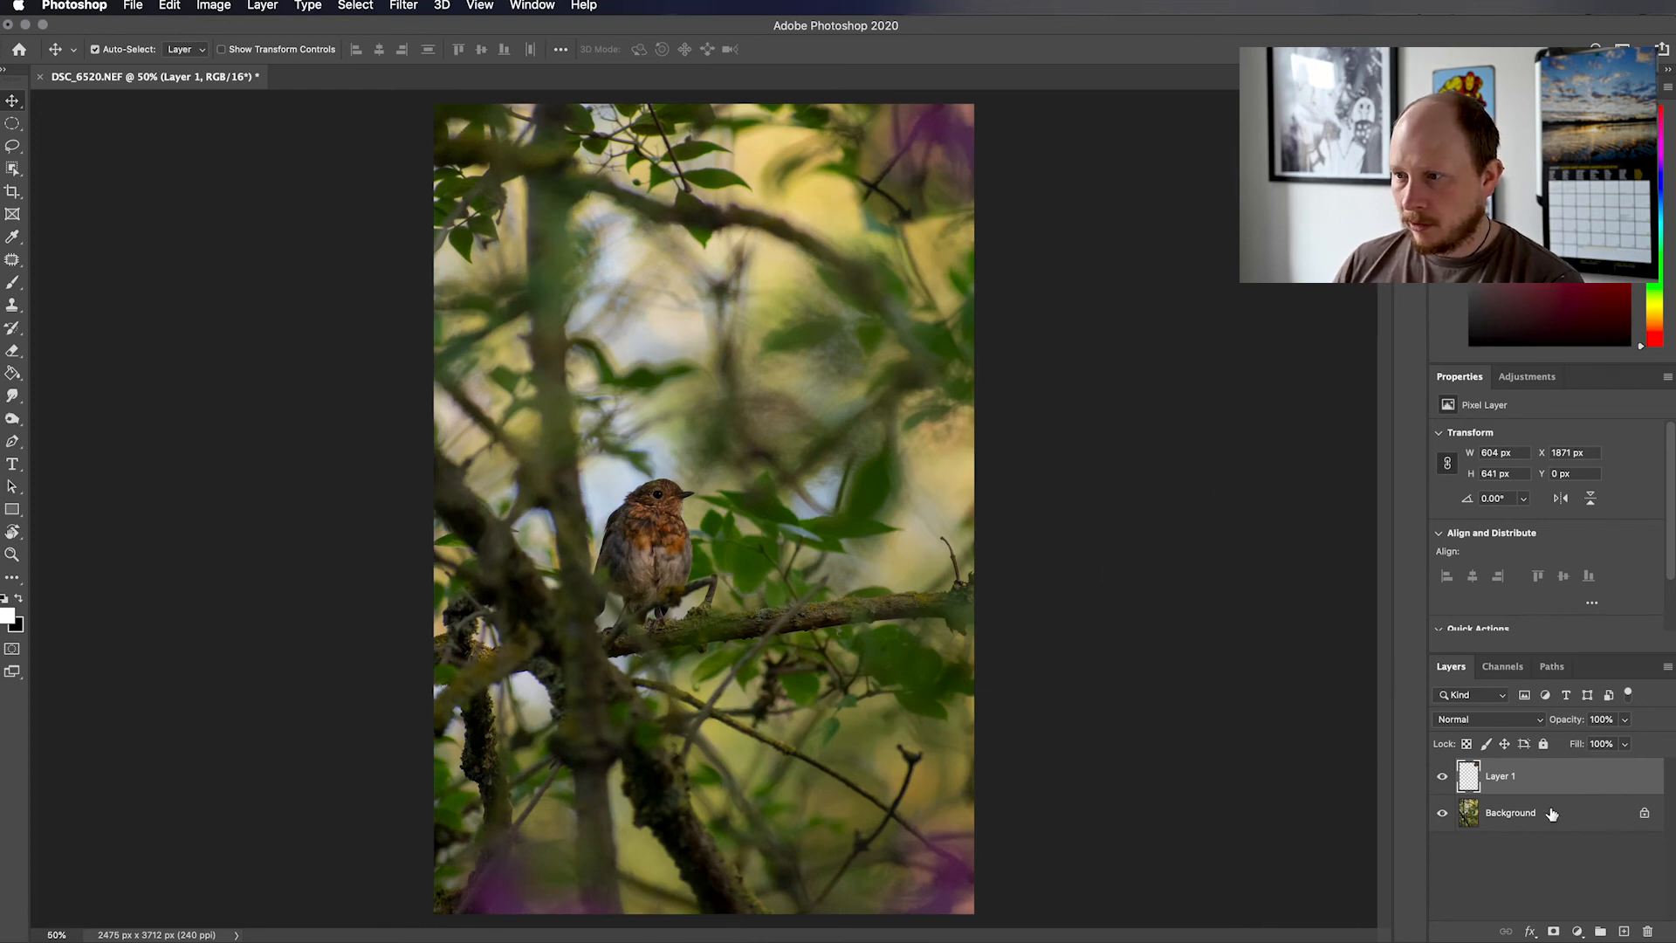
Add a Reveal All mask to Layer 1 and brush black at up to 500 px to blend the blossom patch's edges
left_click(262, 7)
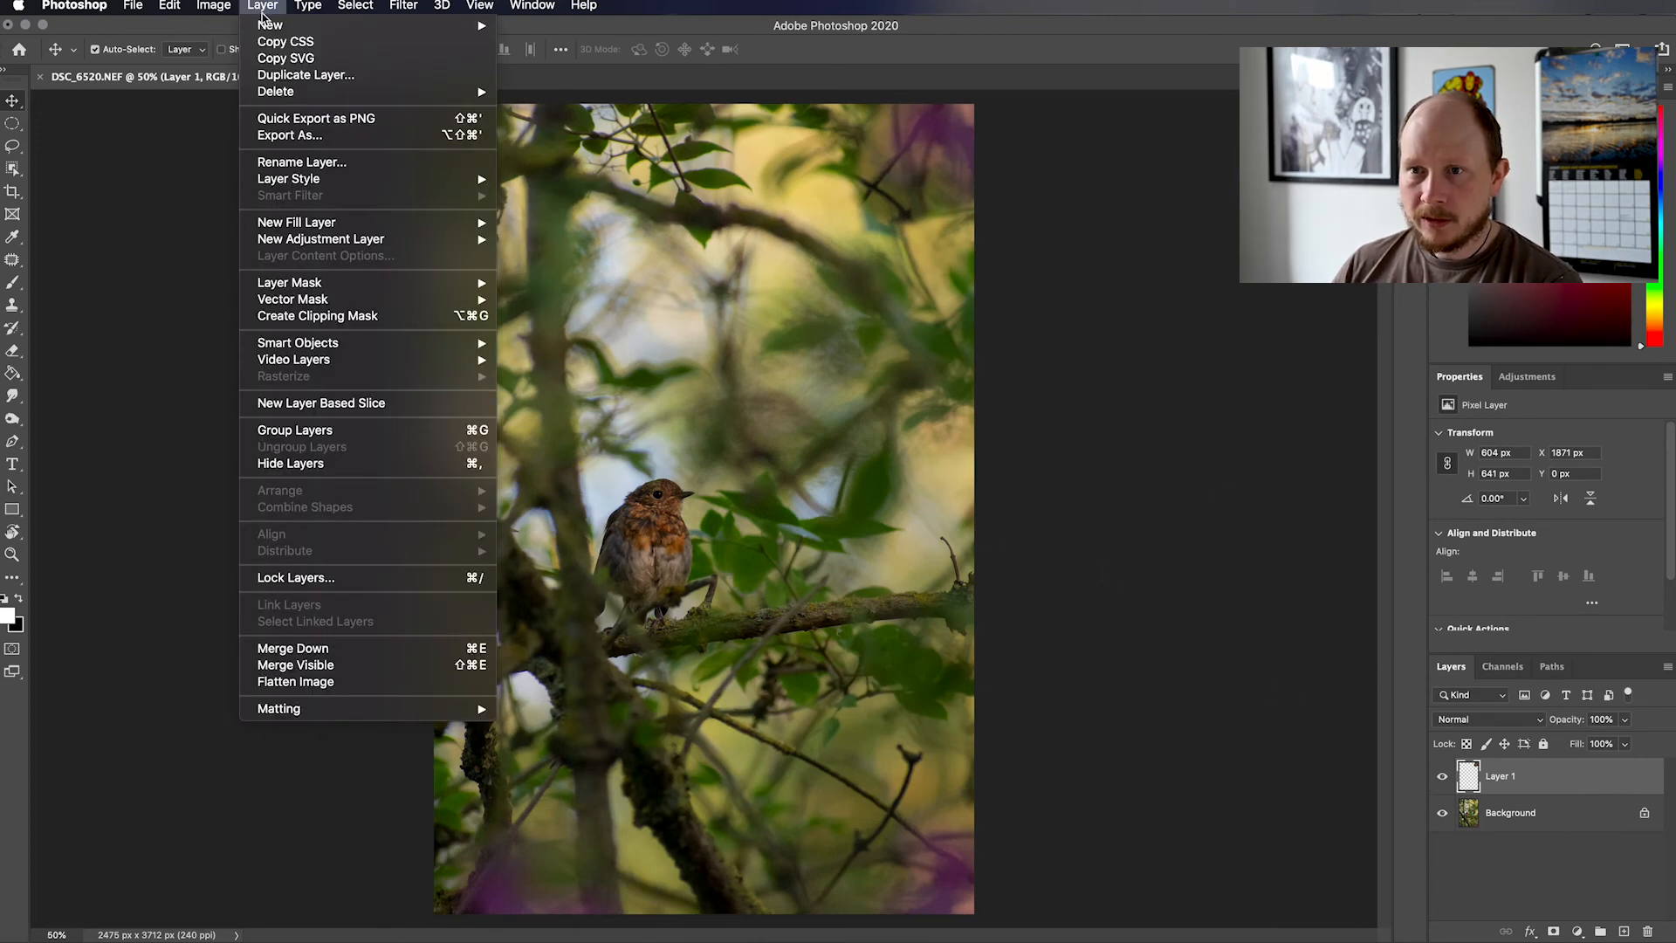
mouse_move(397, 285)
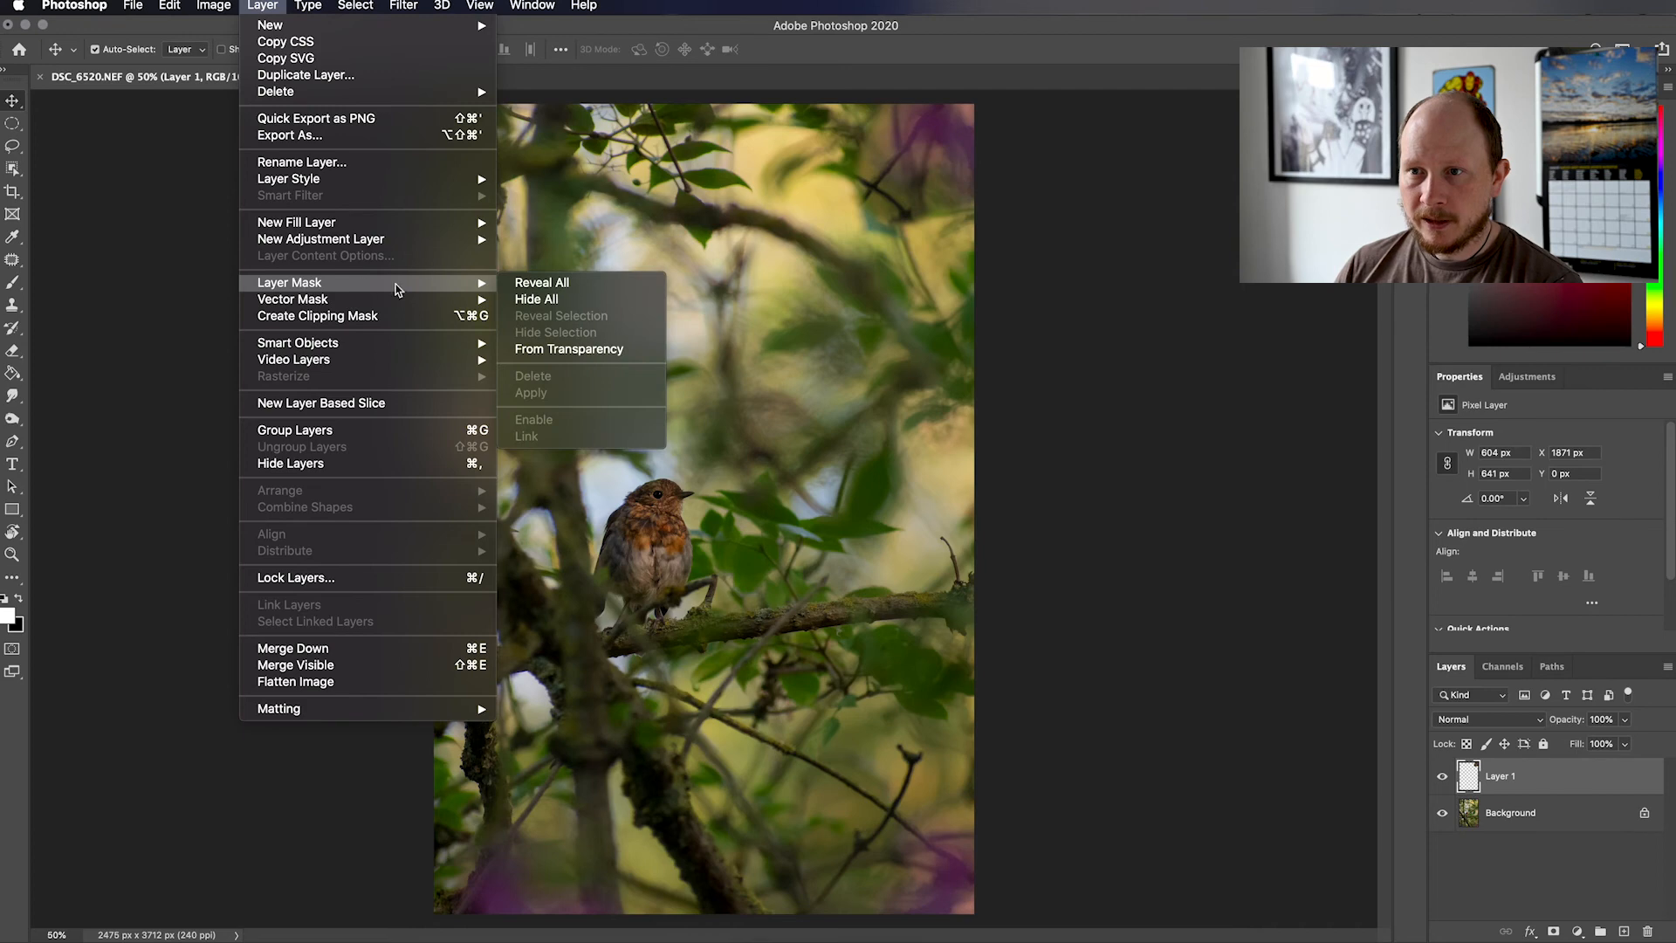
left_click(541, 283)
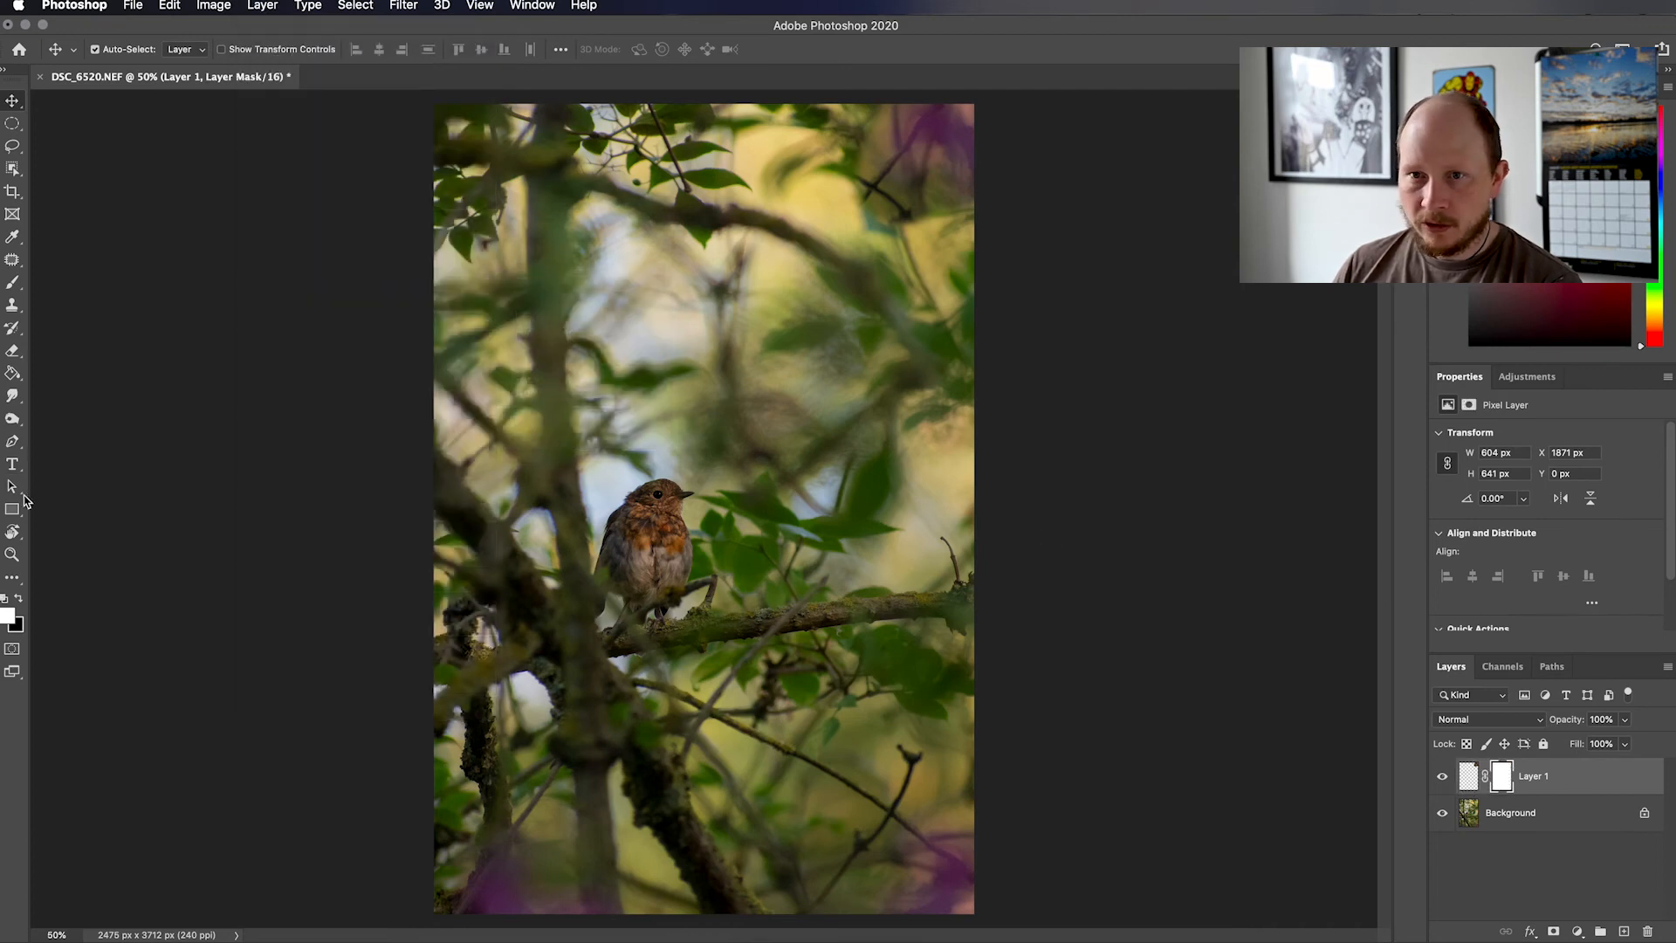
left_click(13, 282)
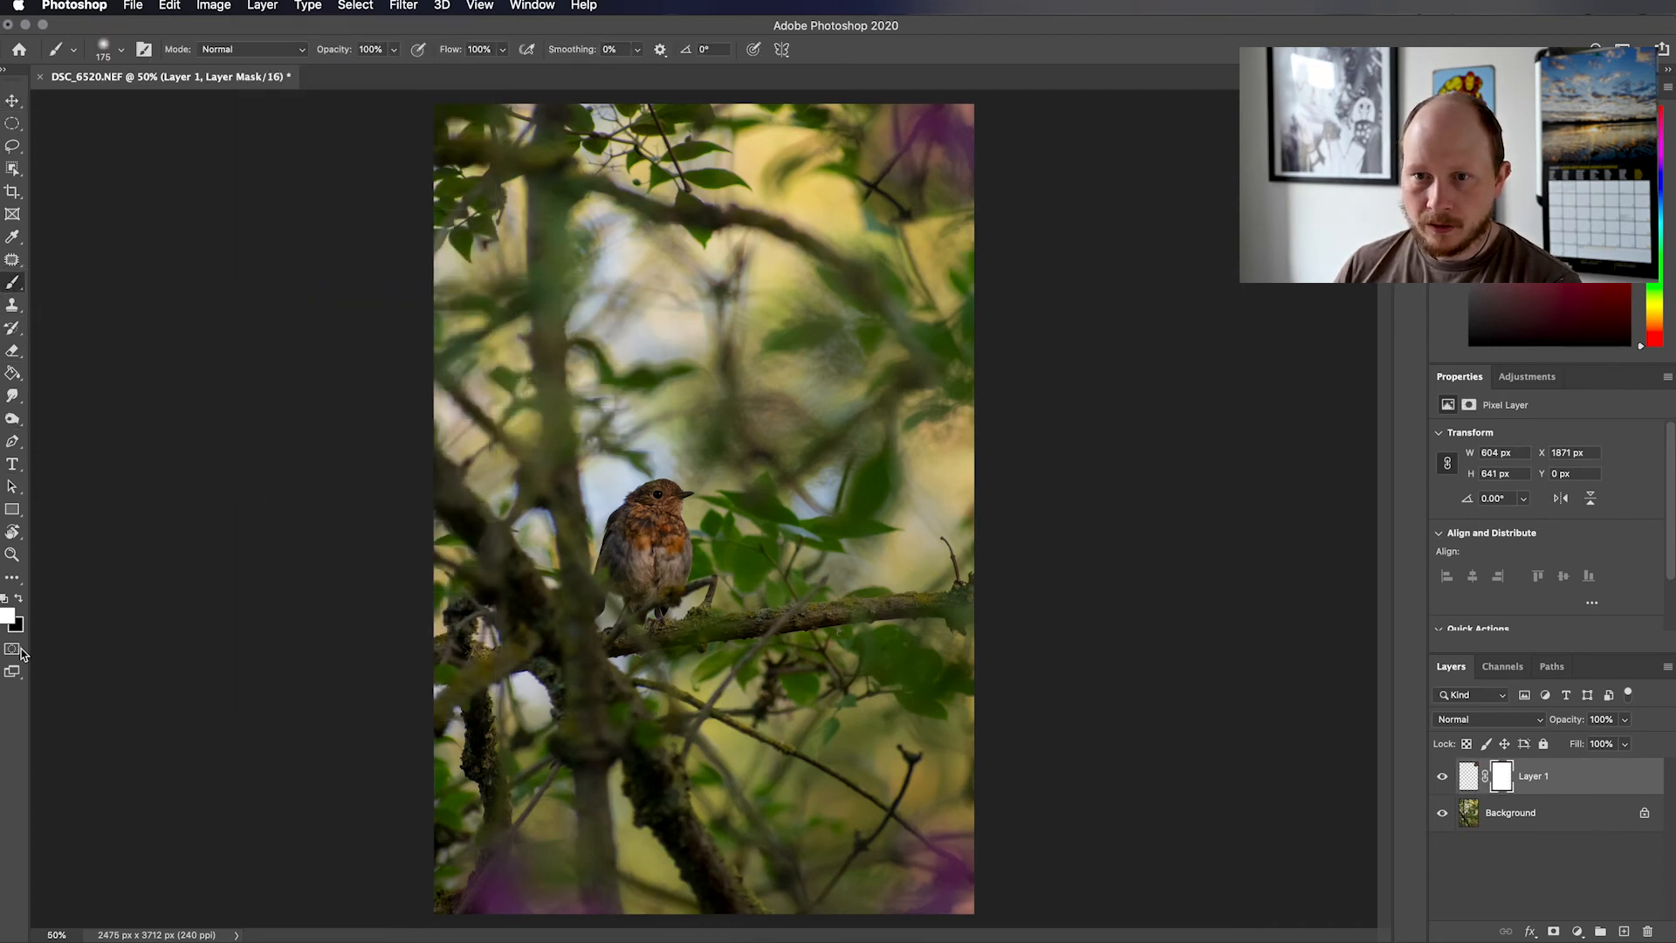
left_click(18, 600)
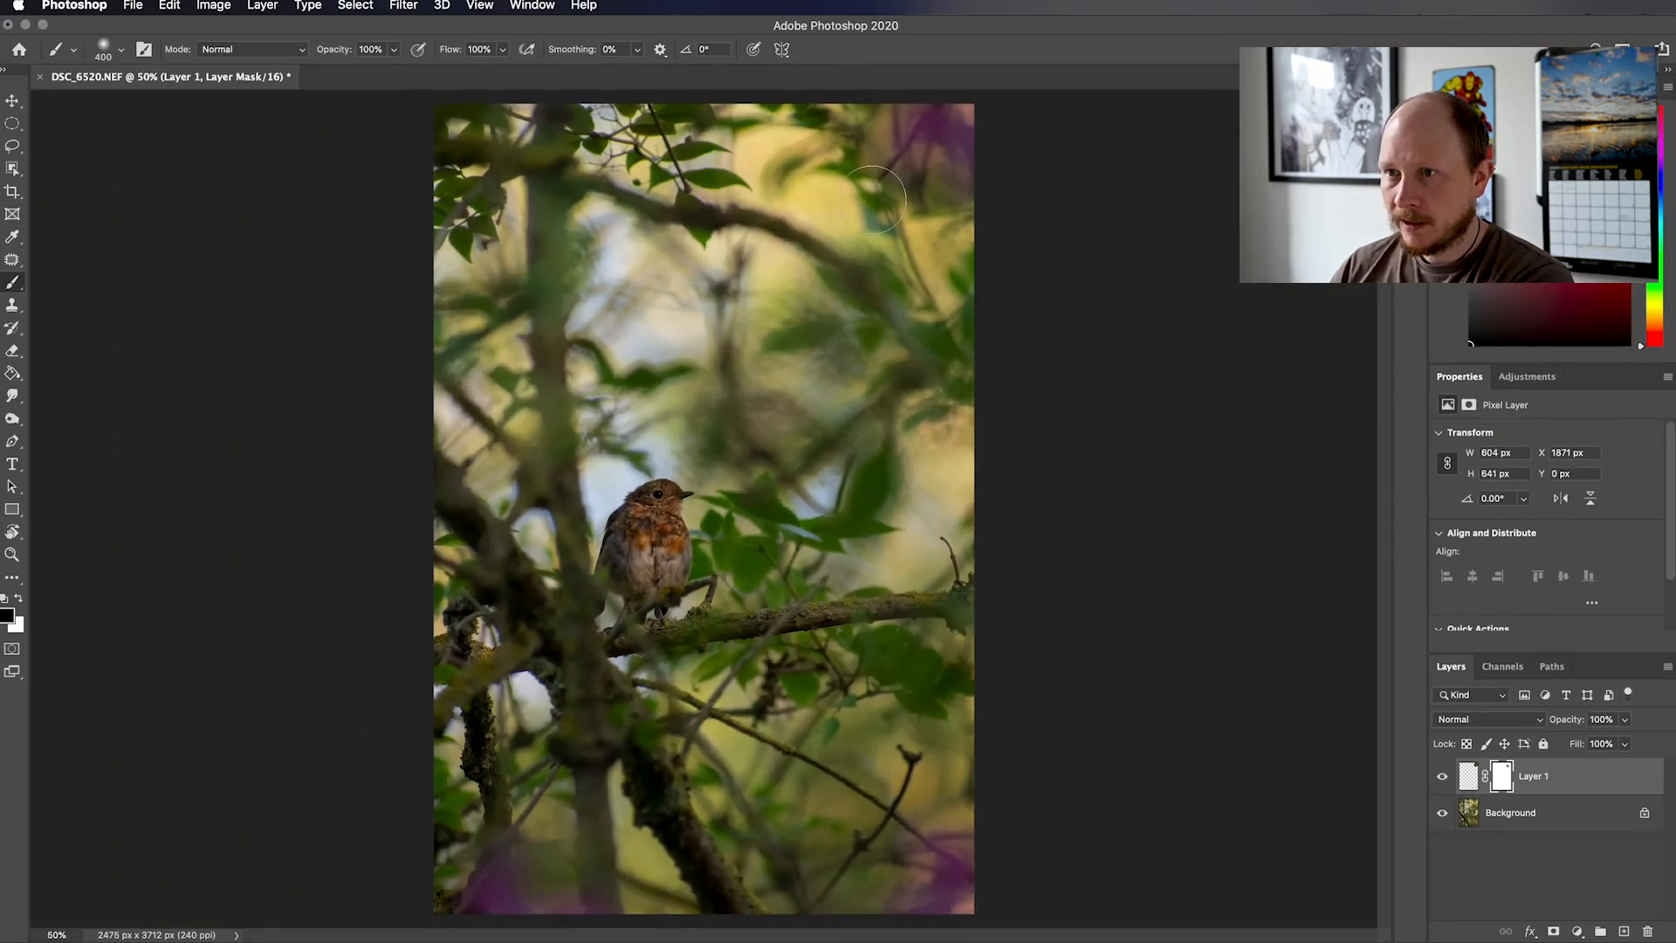
key("bracketright")
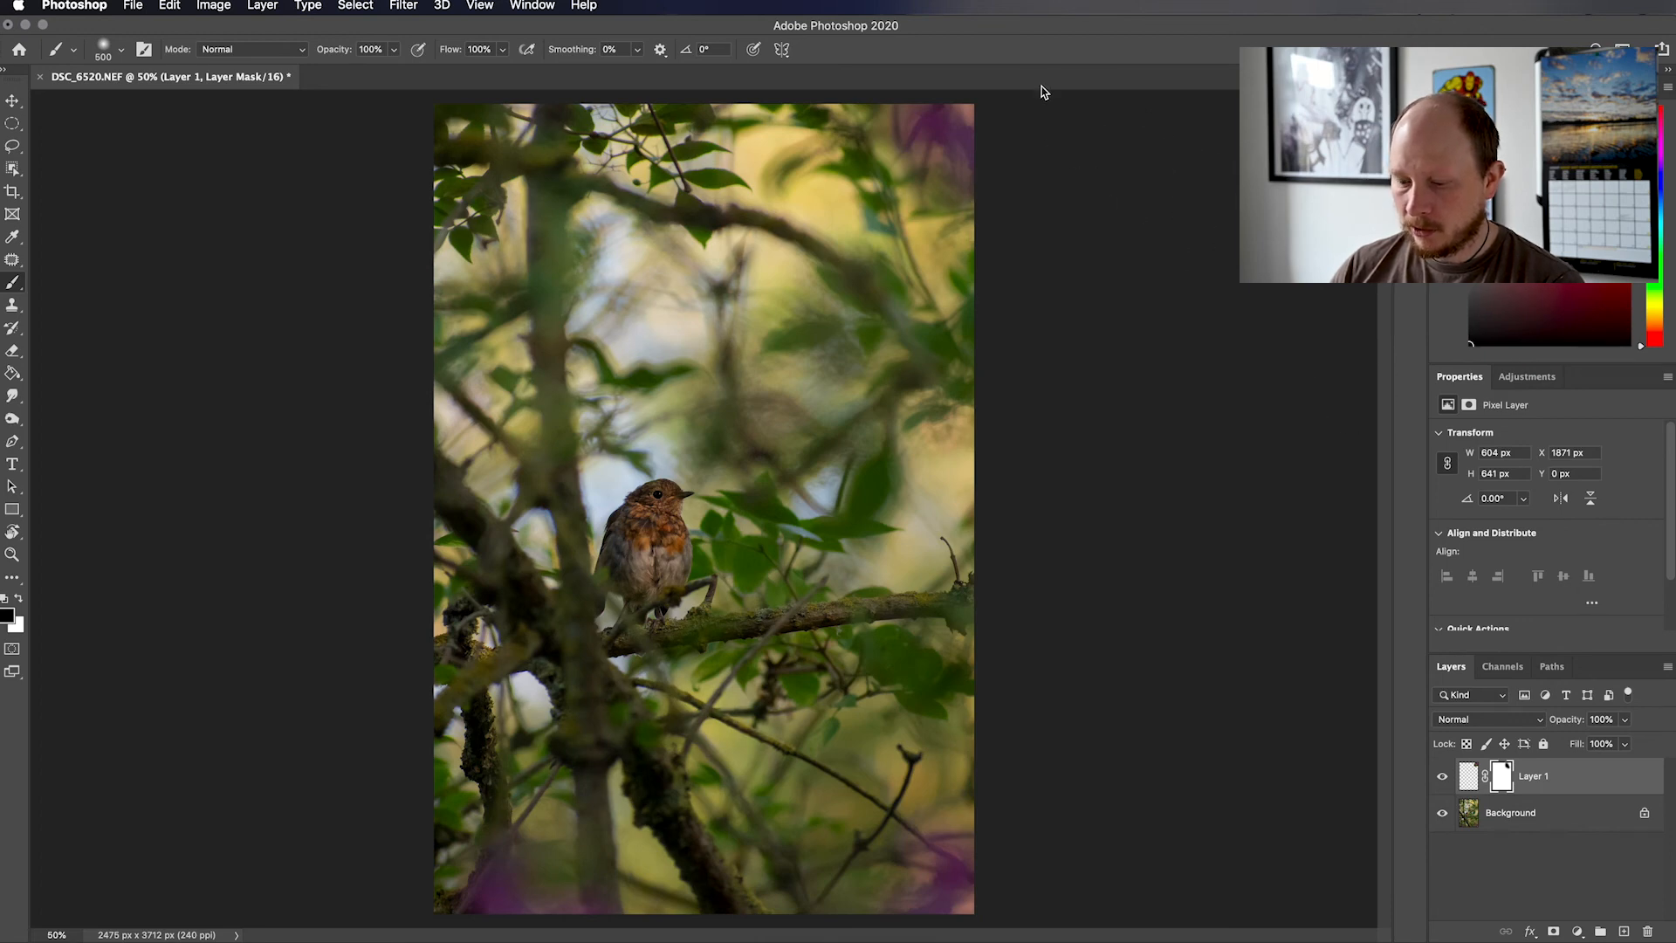
key("v")
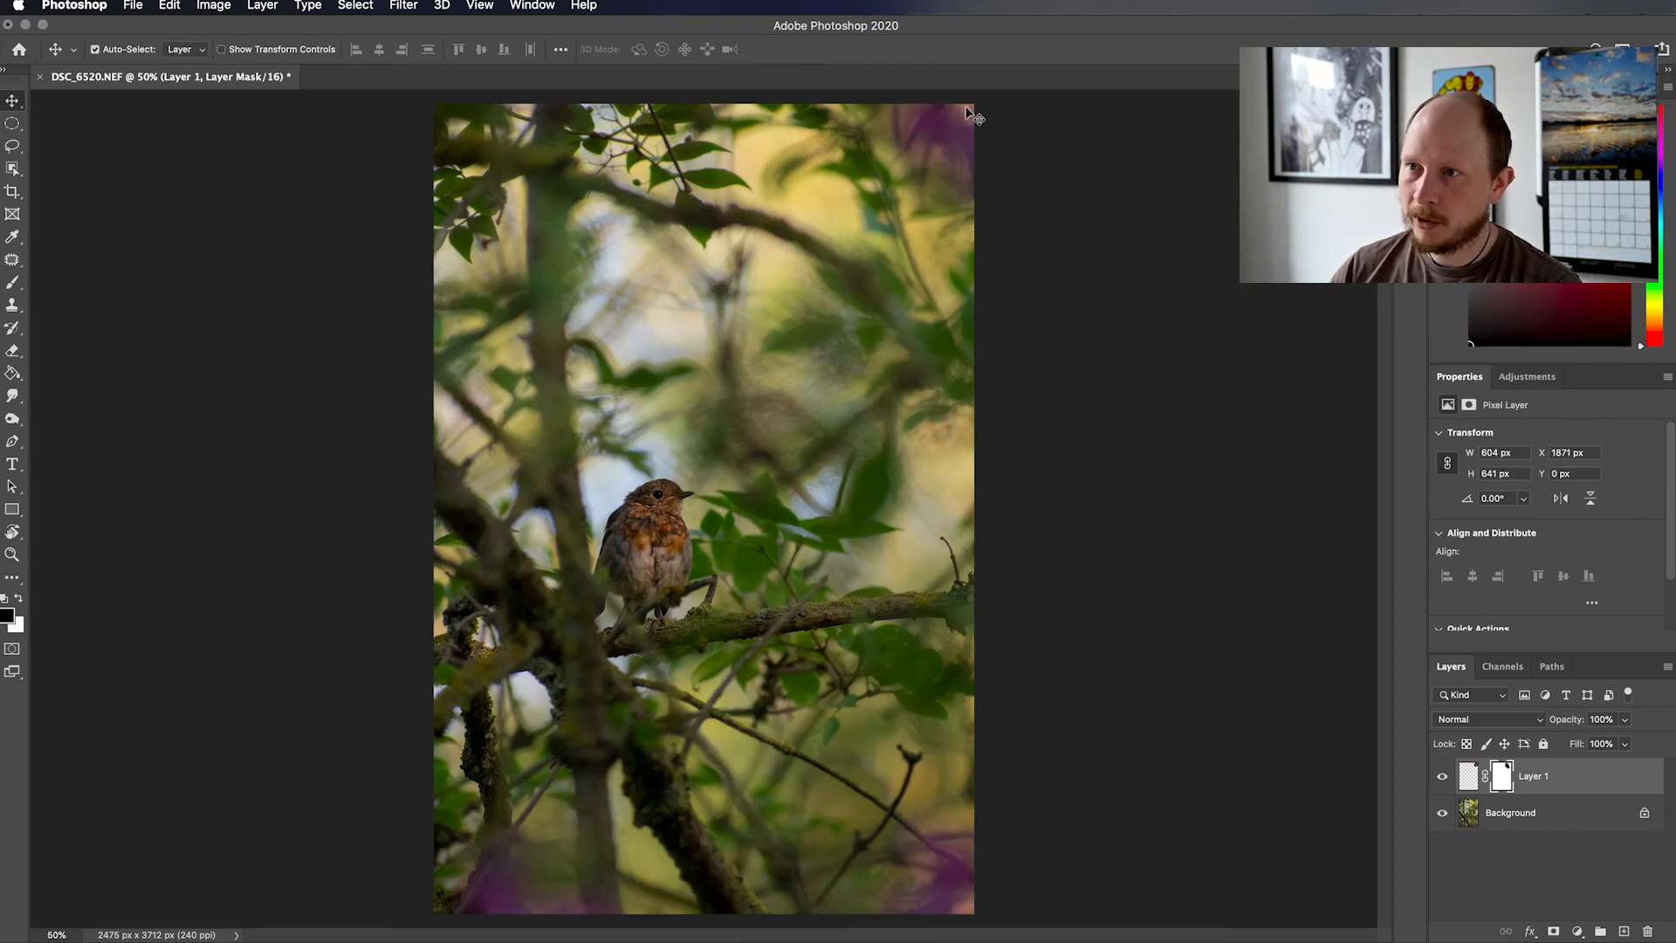
Try to clone purple over the pale spot in the photo's upper-right corner with a 150 px Clone Stamp on Layer 1's mask
left_click(12, 305)
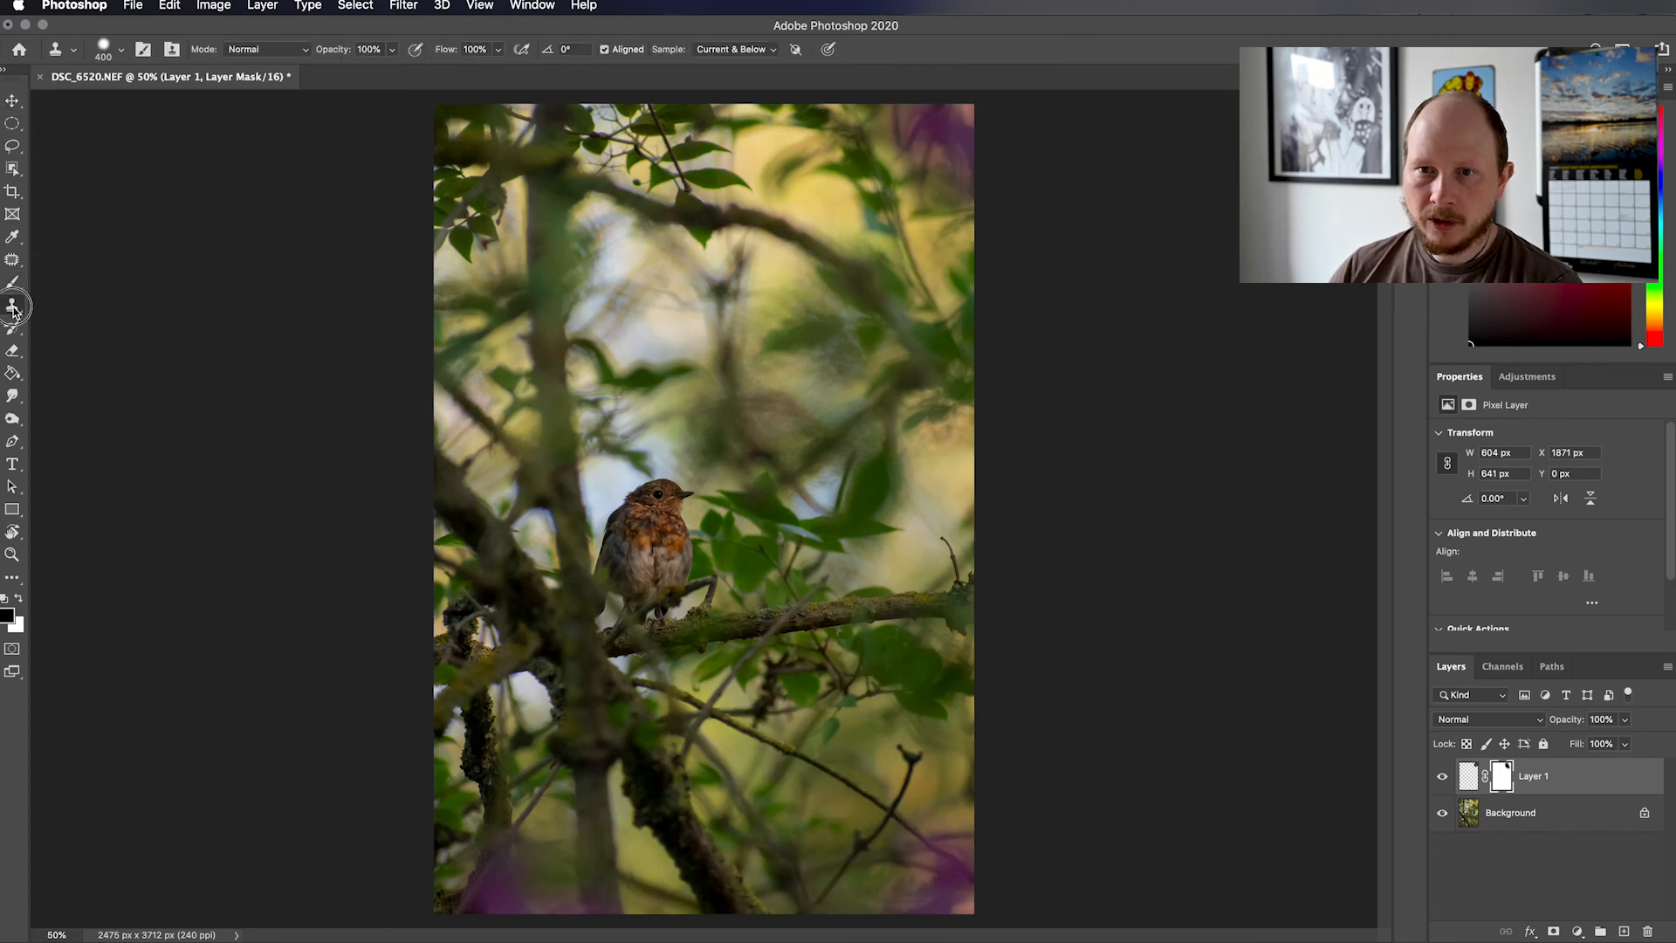
key("bracketleft")
key("bracketleft")
key("bracketleft")
key("bracketleft")
key("bracketleft")
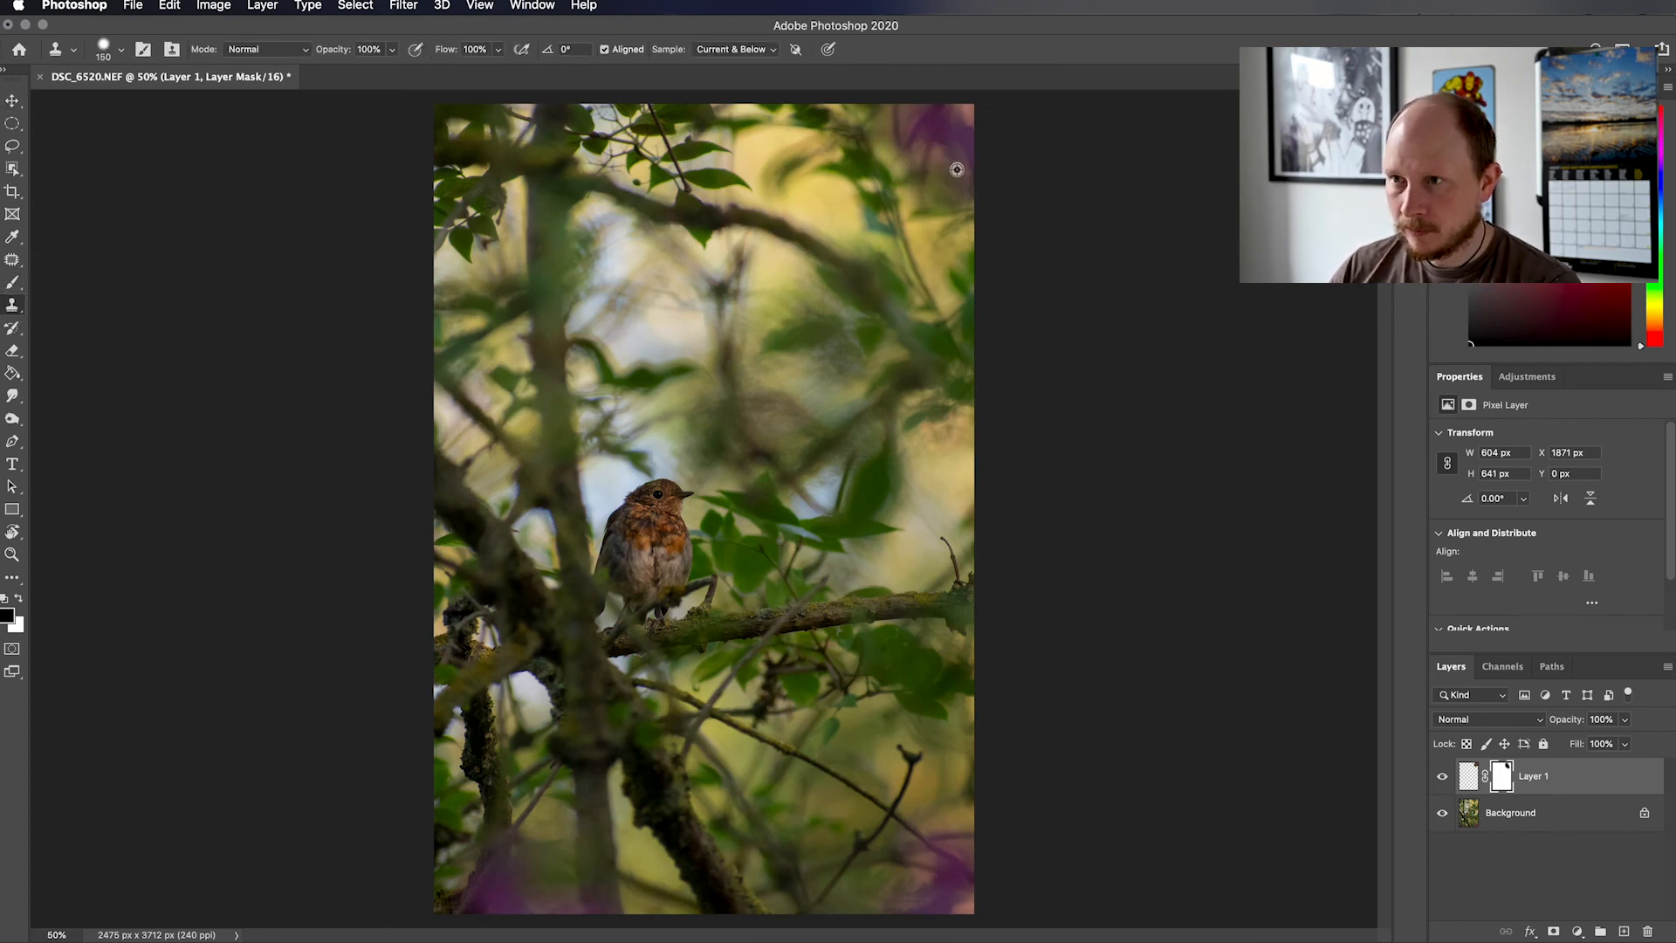
left_click(937, 124, "alt")
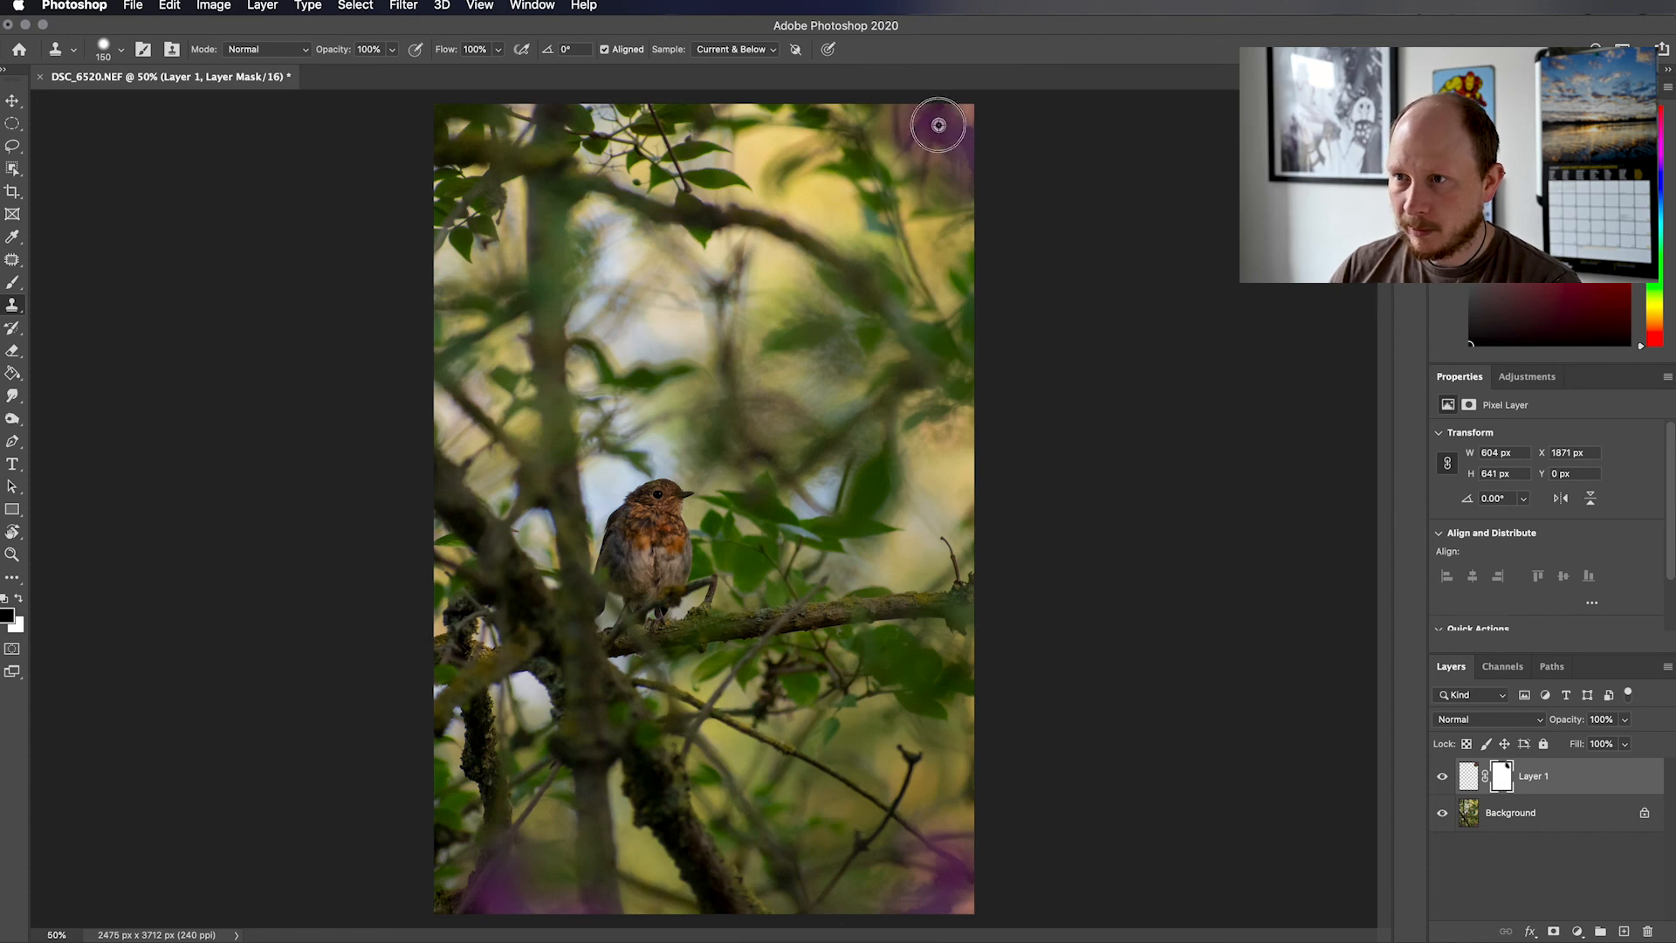
left_click(968, 114)
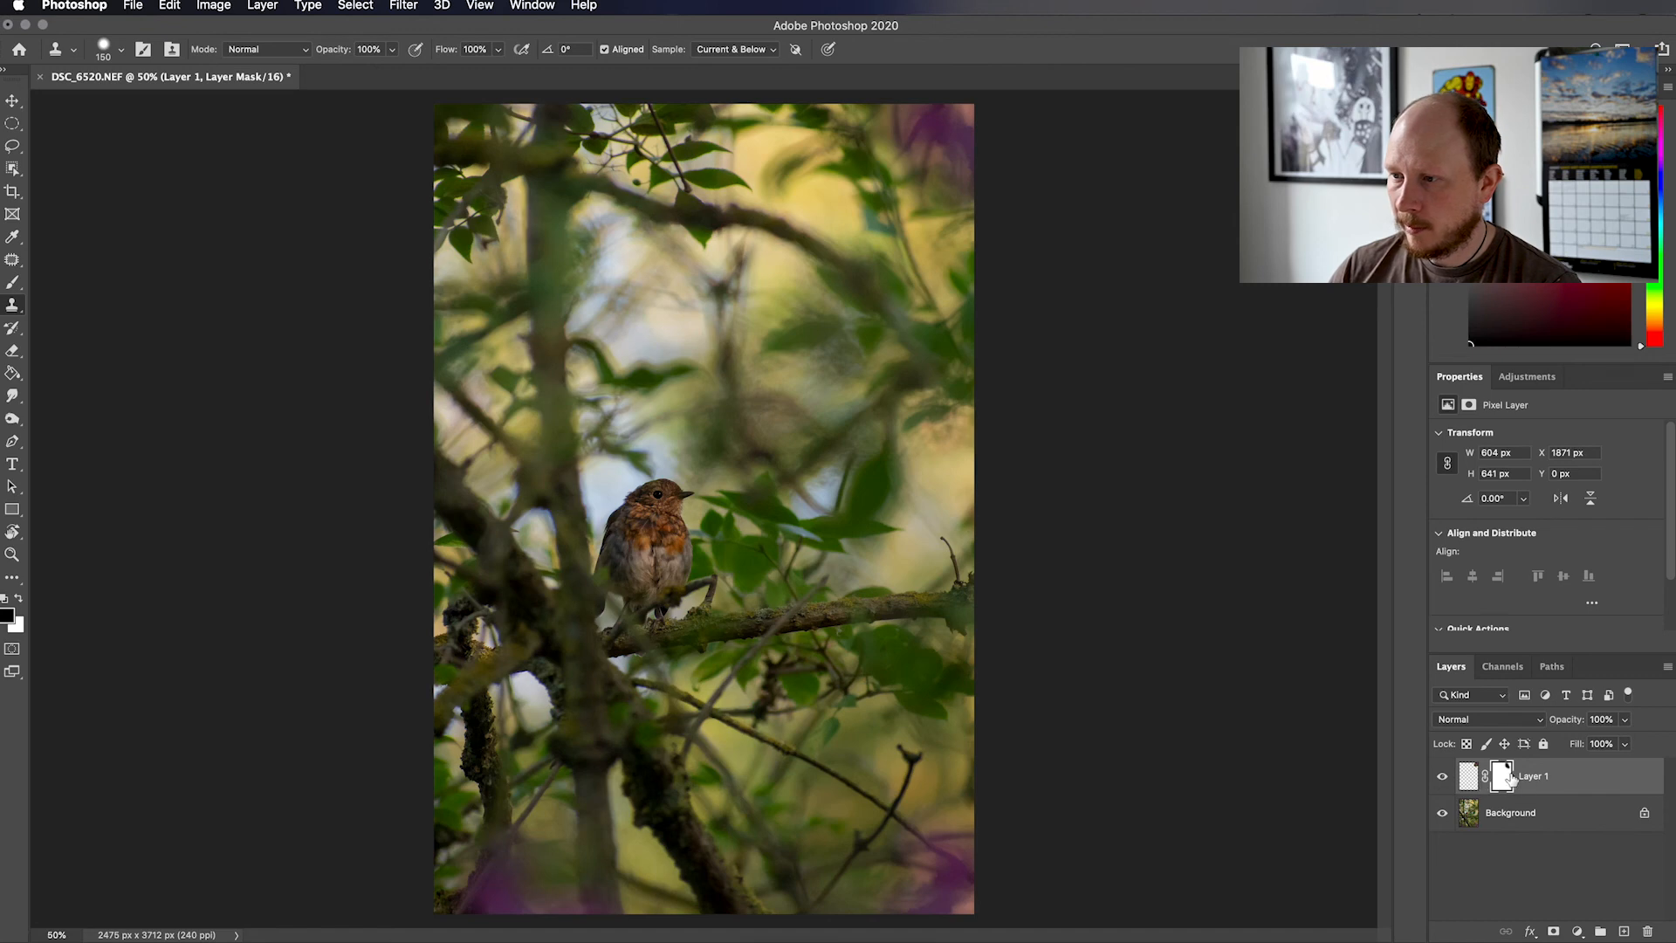
Target Layer 1's image instead of its mask and clone nearby purple over the pale spot in the photo's upper-right corner
left_click(1470, 776)
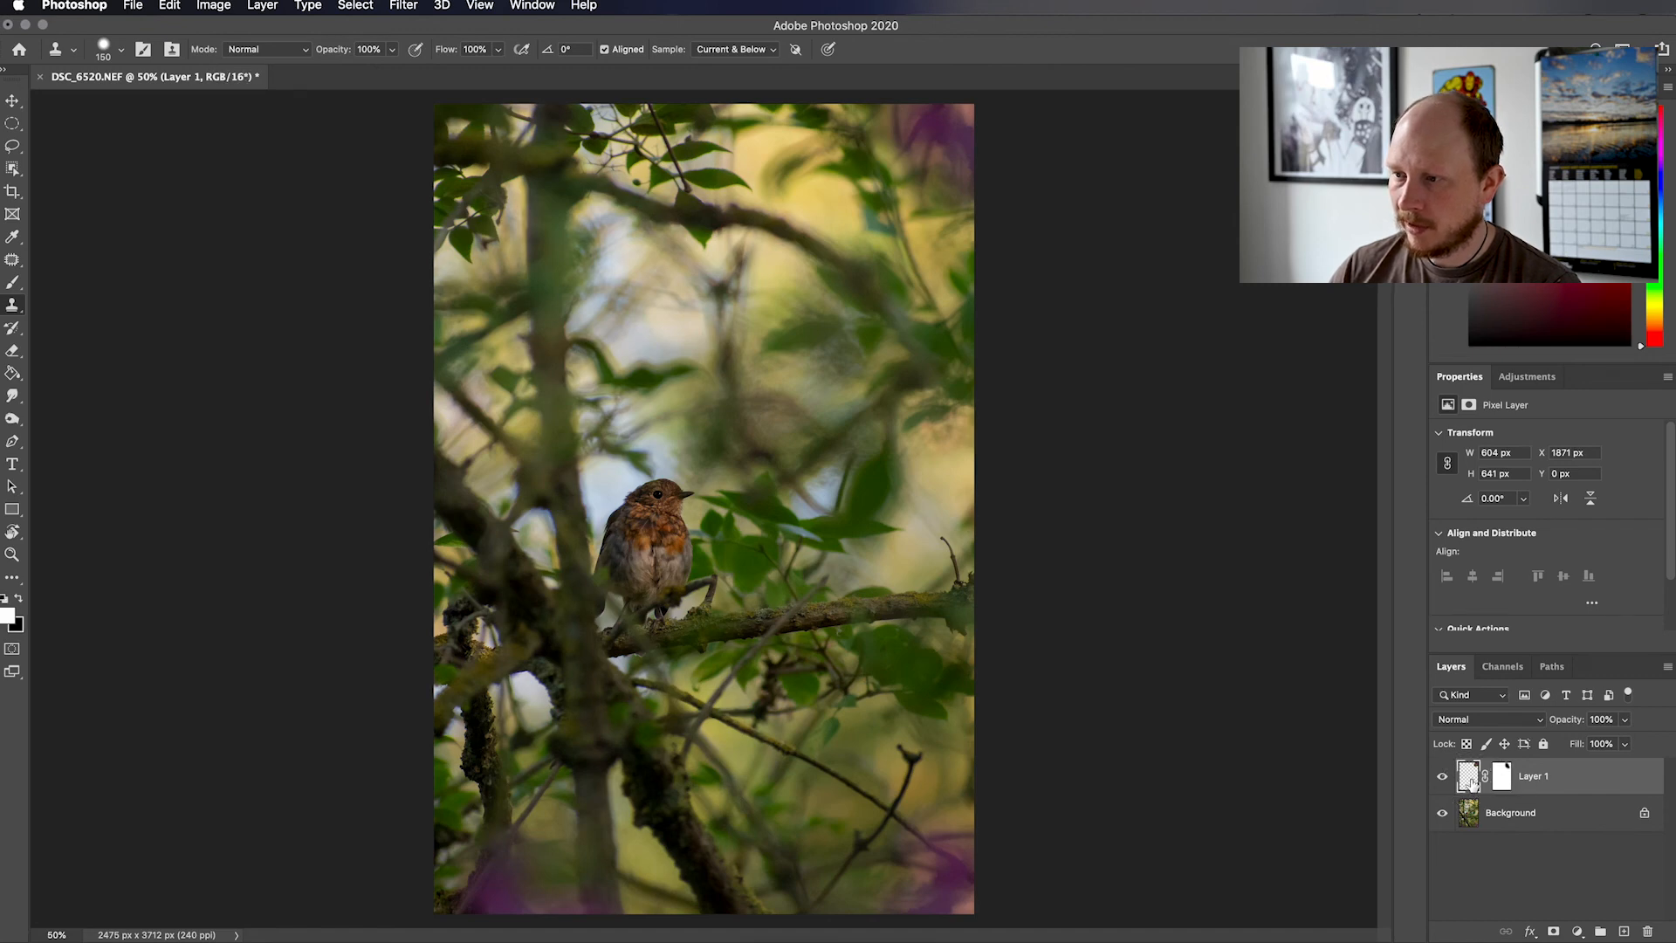
left_click(938, 125, "alt")
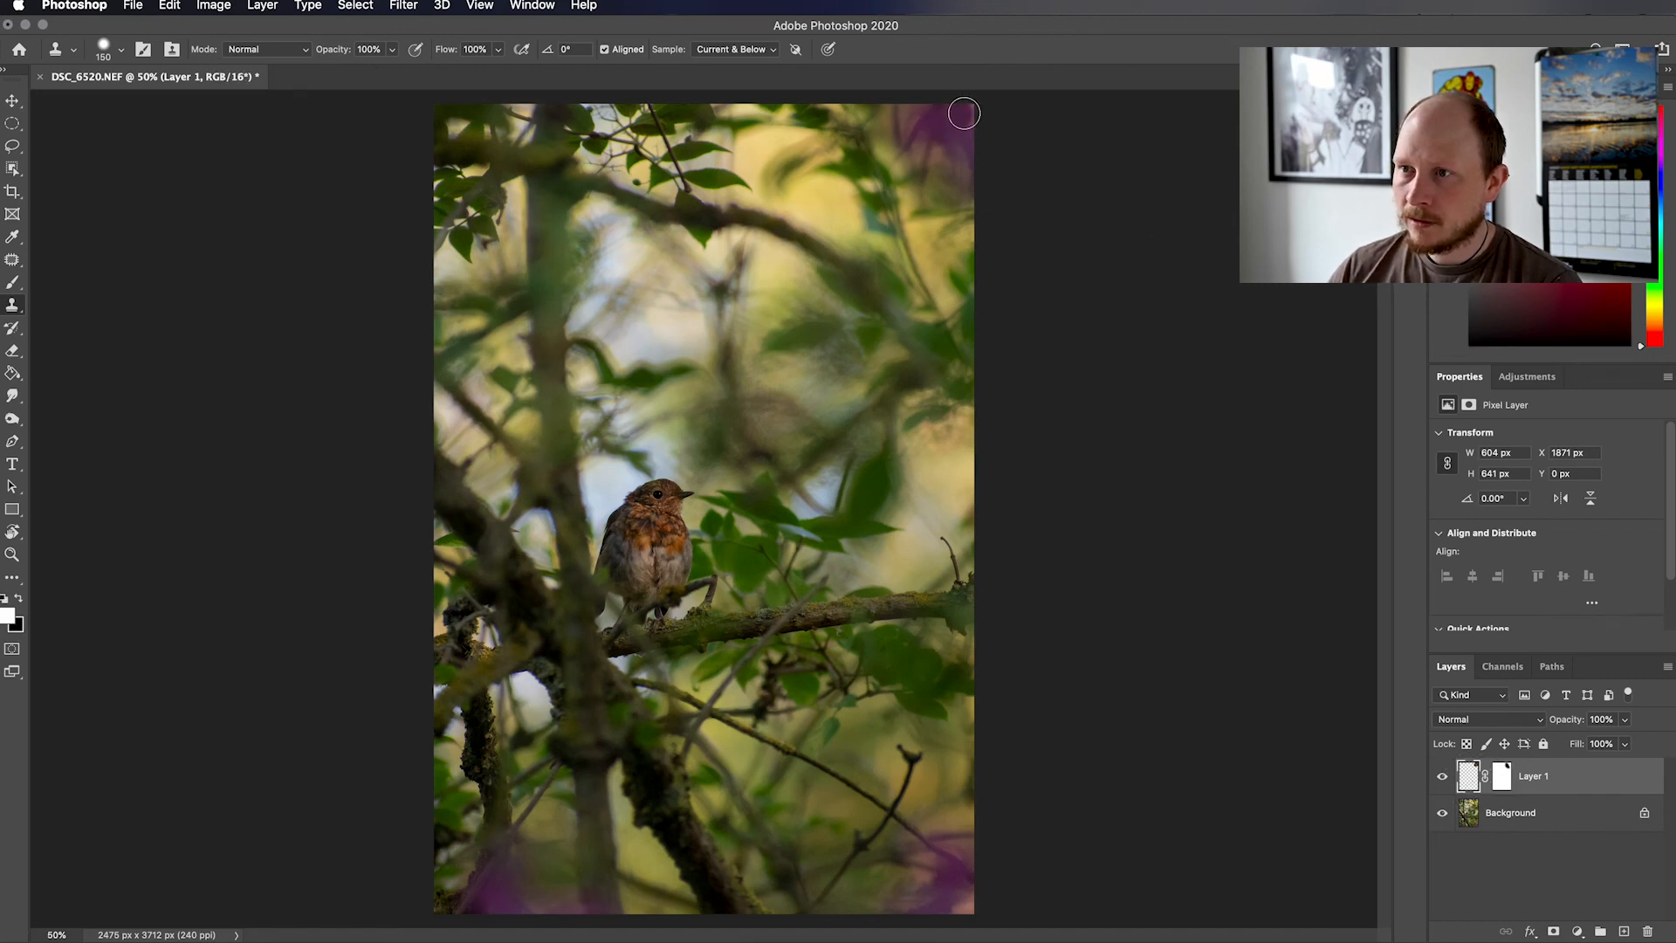
left_click_drag(962, 113, 969, 115)
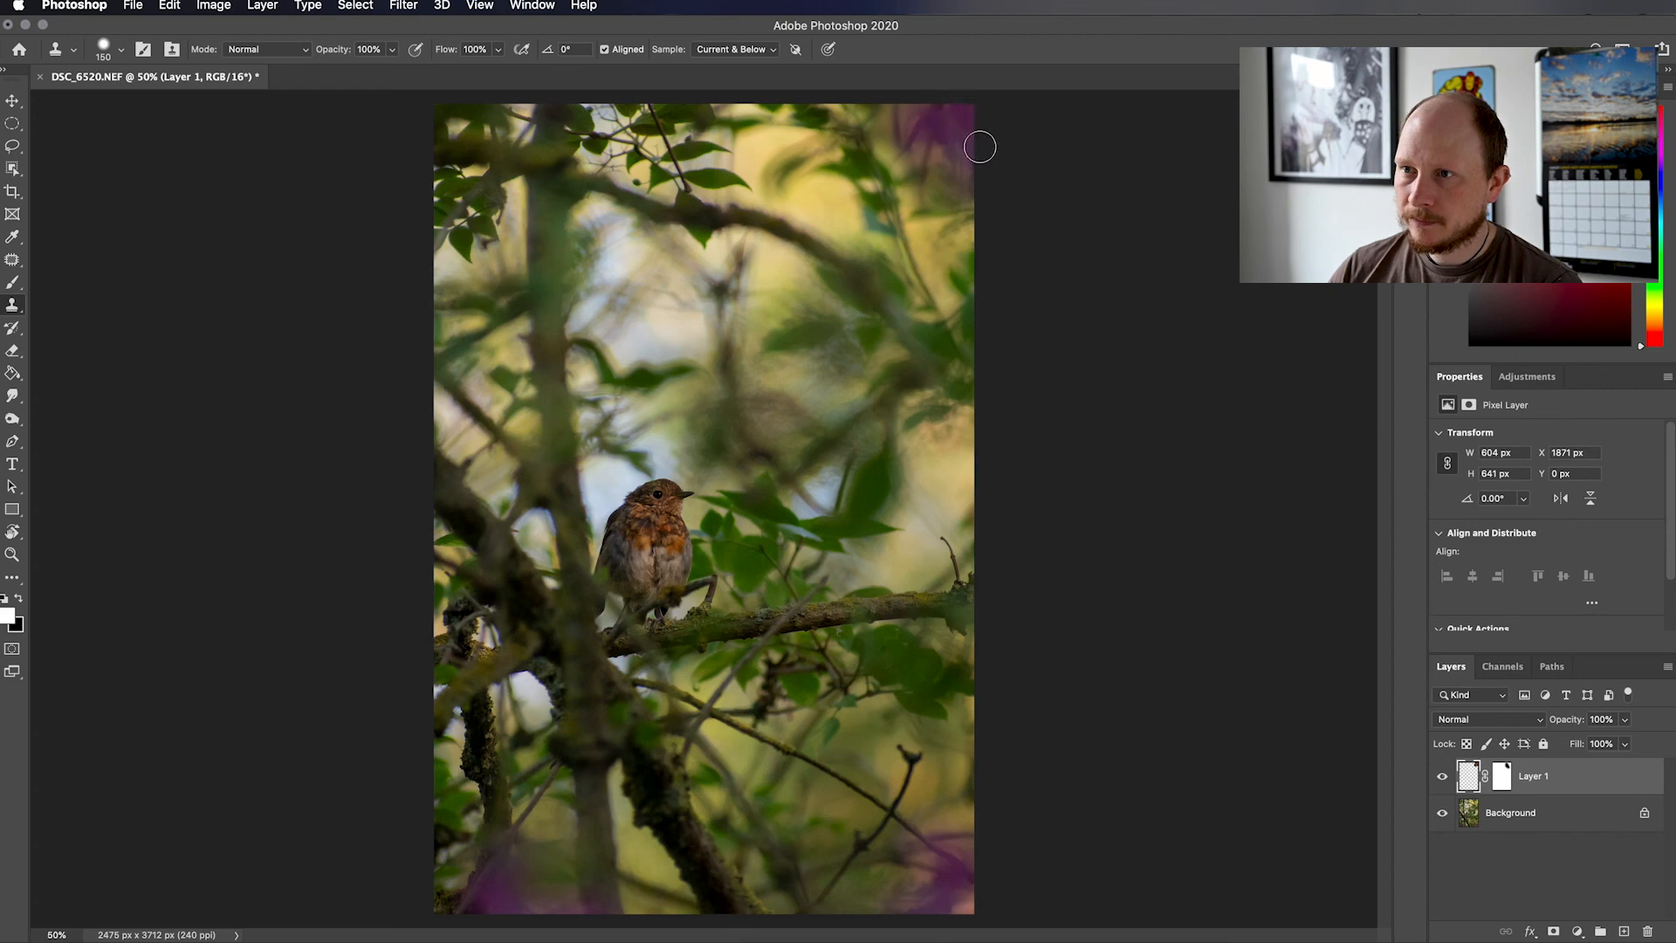
left_click(937, 125, "alt")
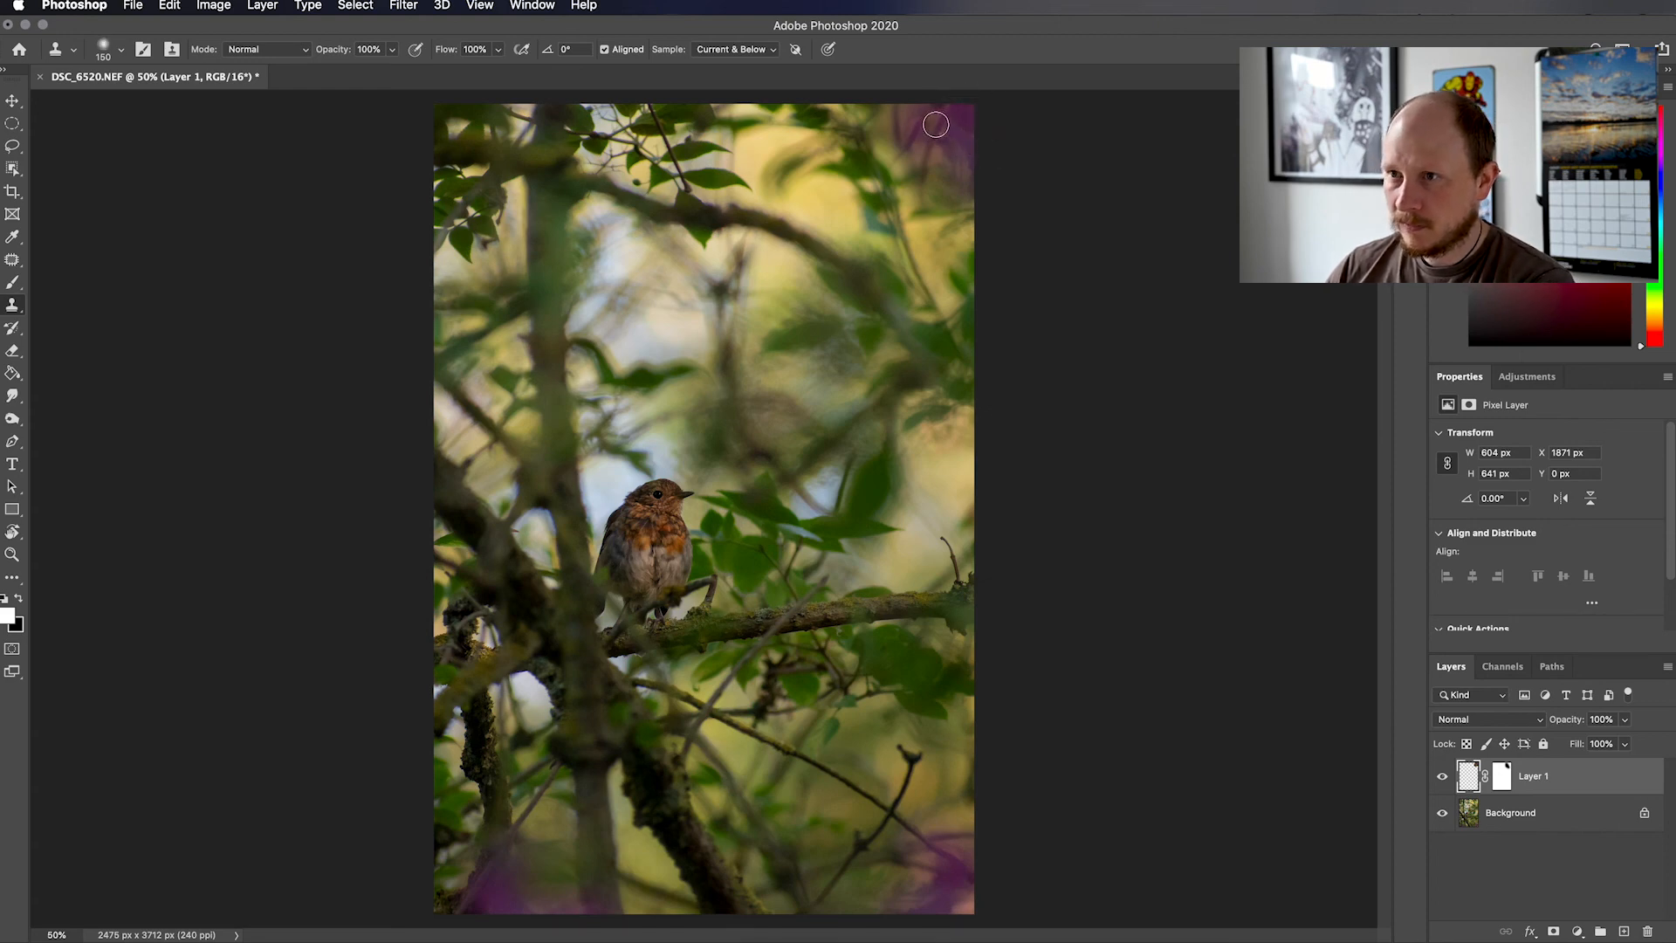
Clone nearby purple over the pale spot in the photo's lower-right corner and save the retouched photo
left_click(952, 892, "alt")
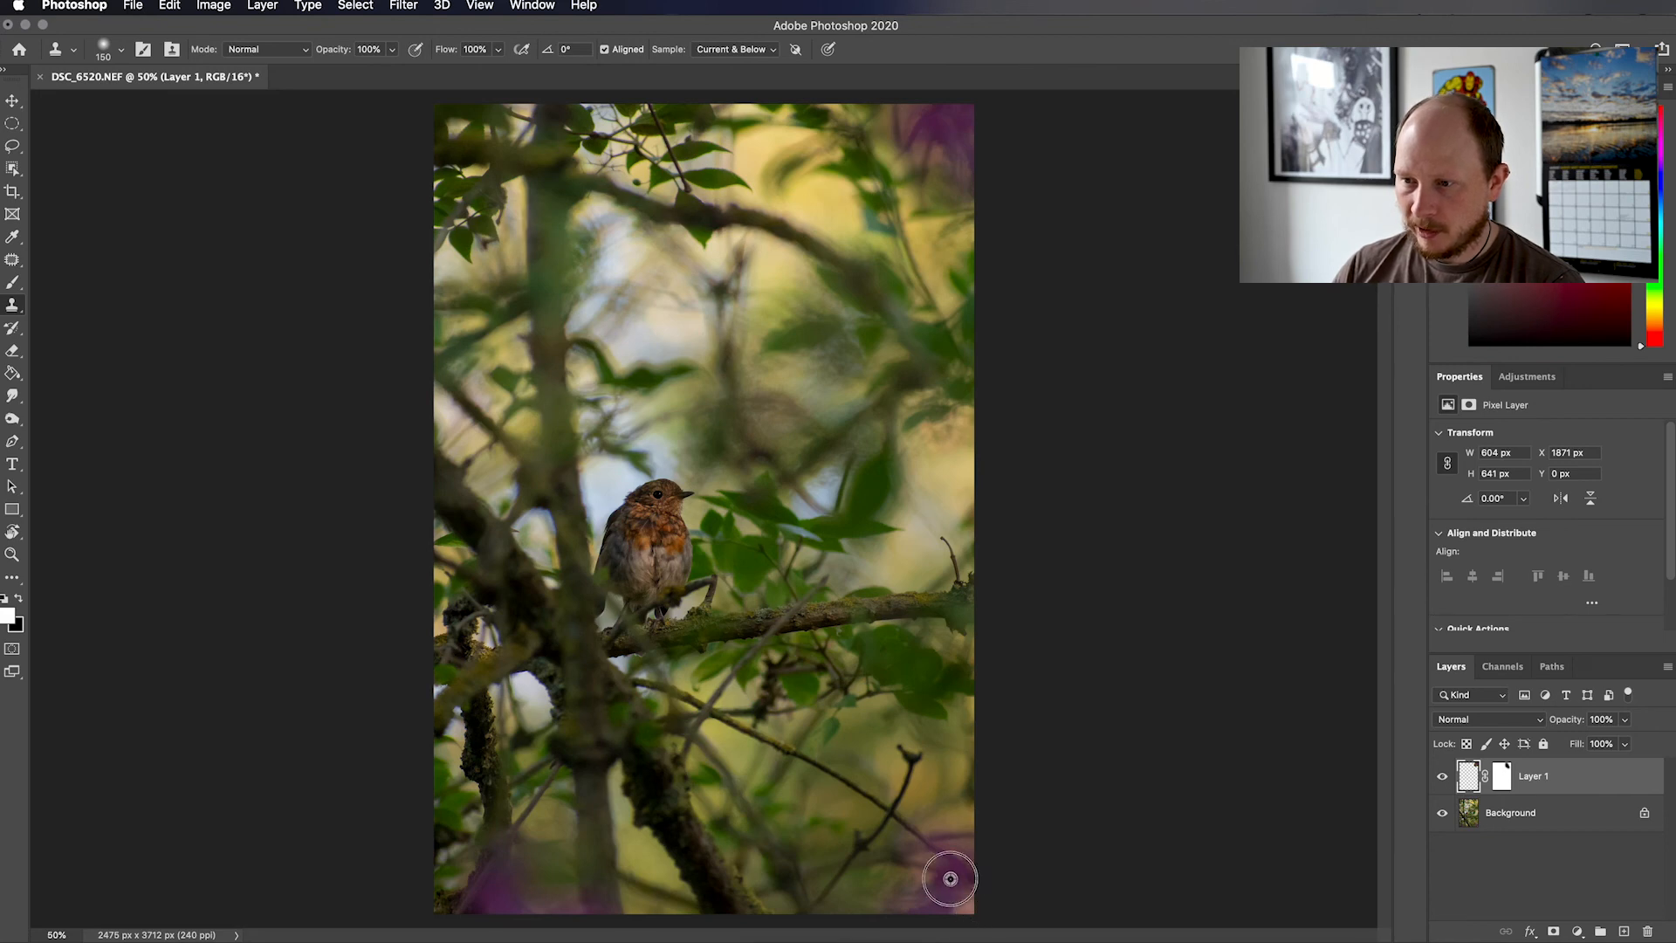
left_click(971, 901)
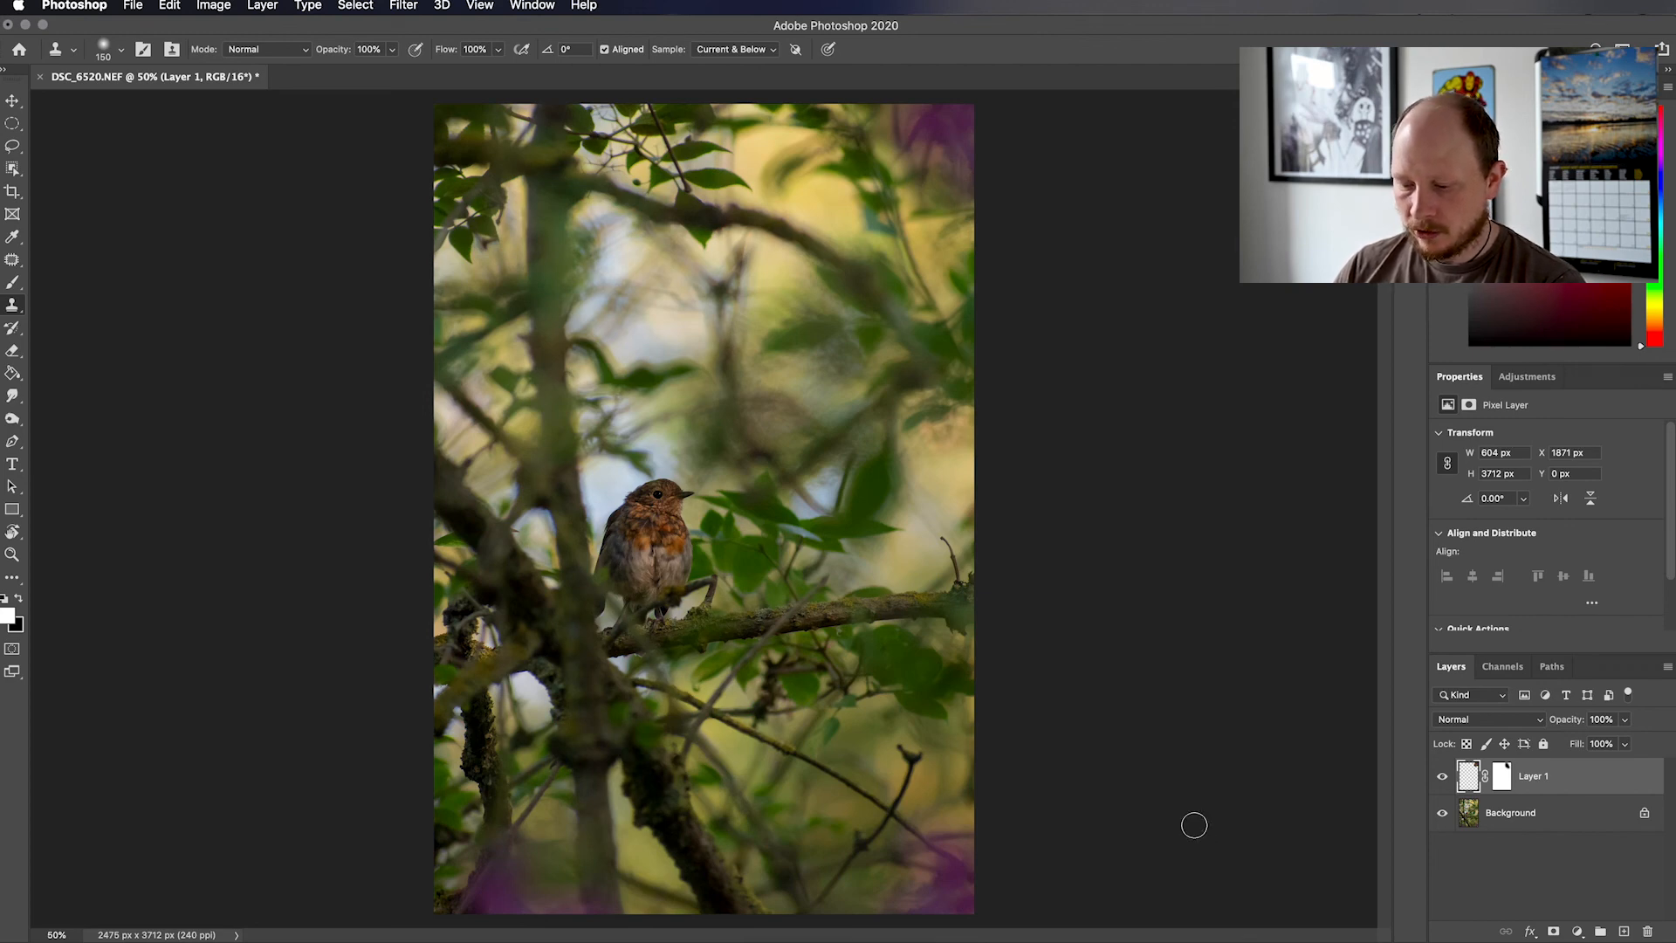
key("super+s")
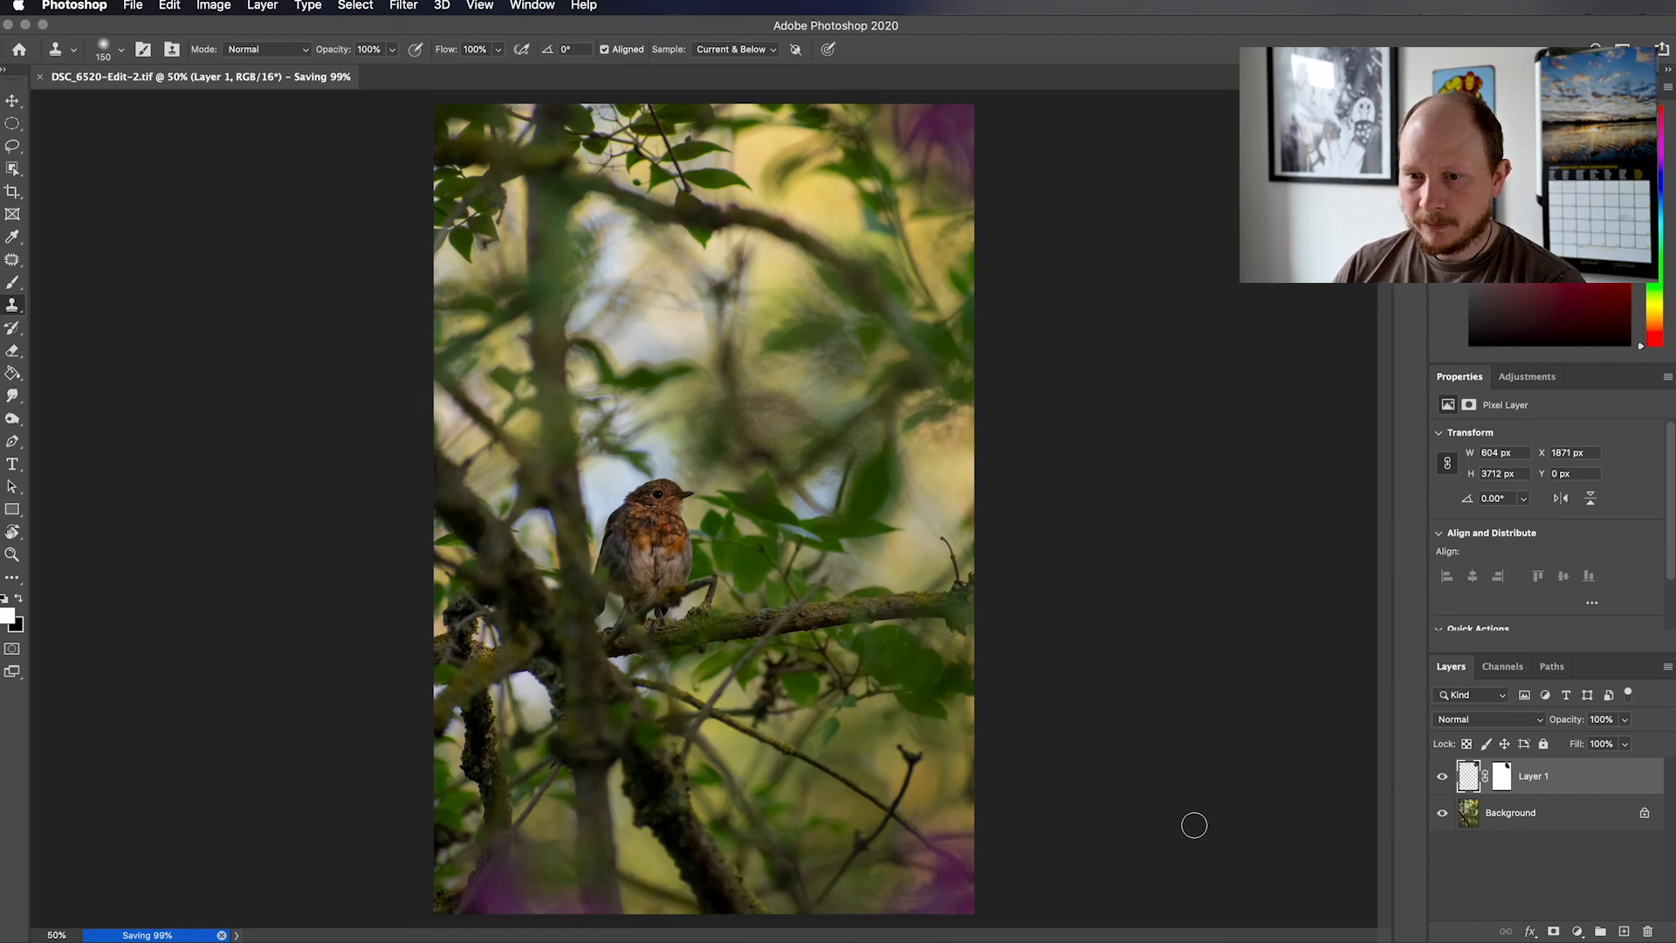
Switch back to Lightroom Classic and set the Post-Crop Vignetting Amount of DSC_6520-Edit-2.tif to -12
key("super+Tab")
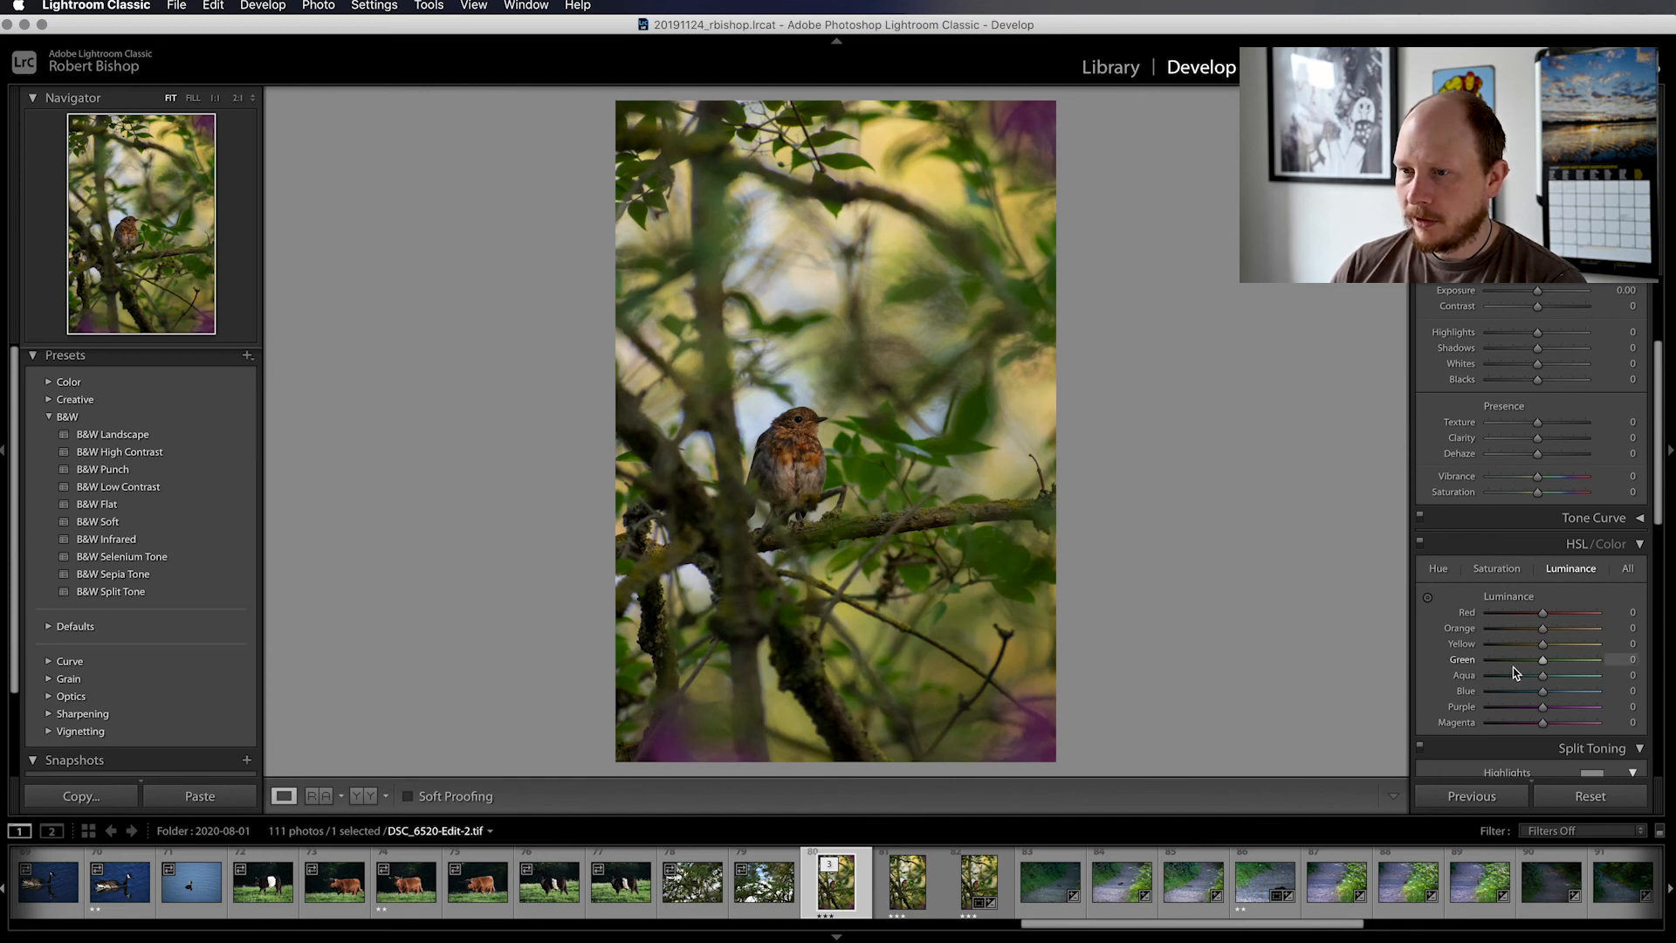
scroll(1514, 672, "down", 10)
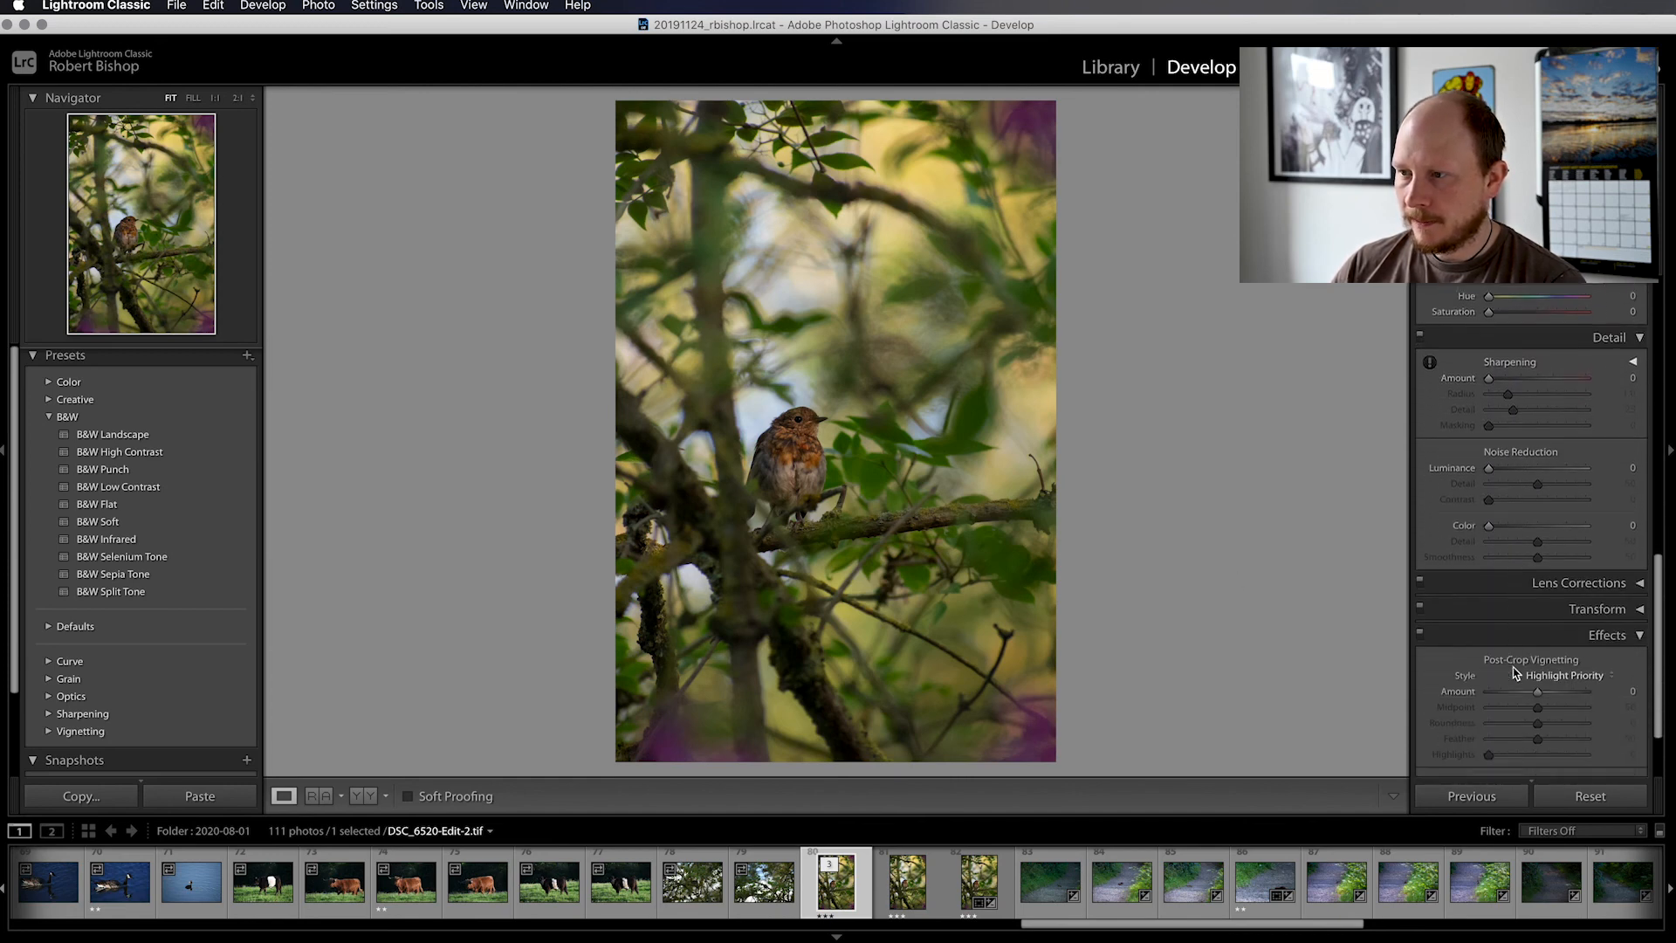
scroll(1515, 673, "down", 1)
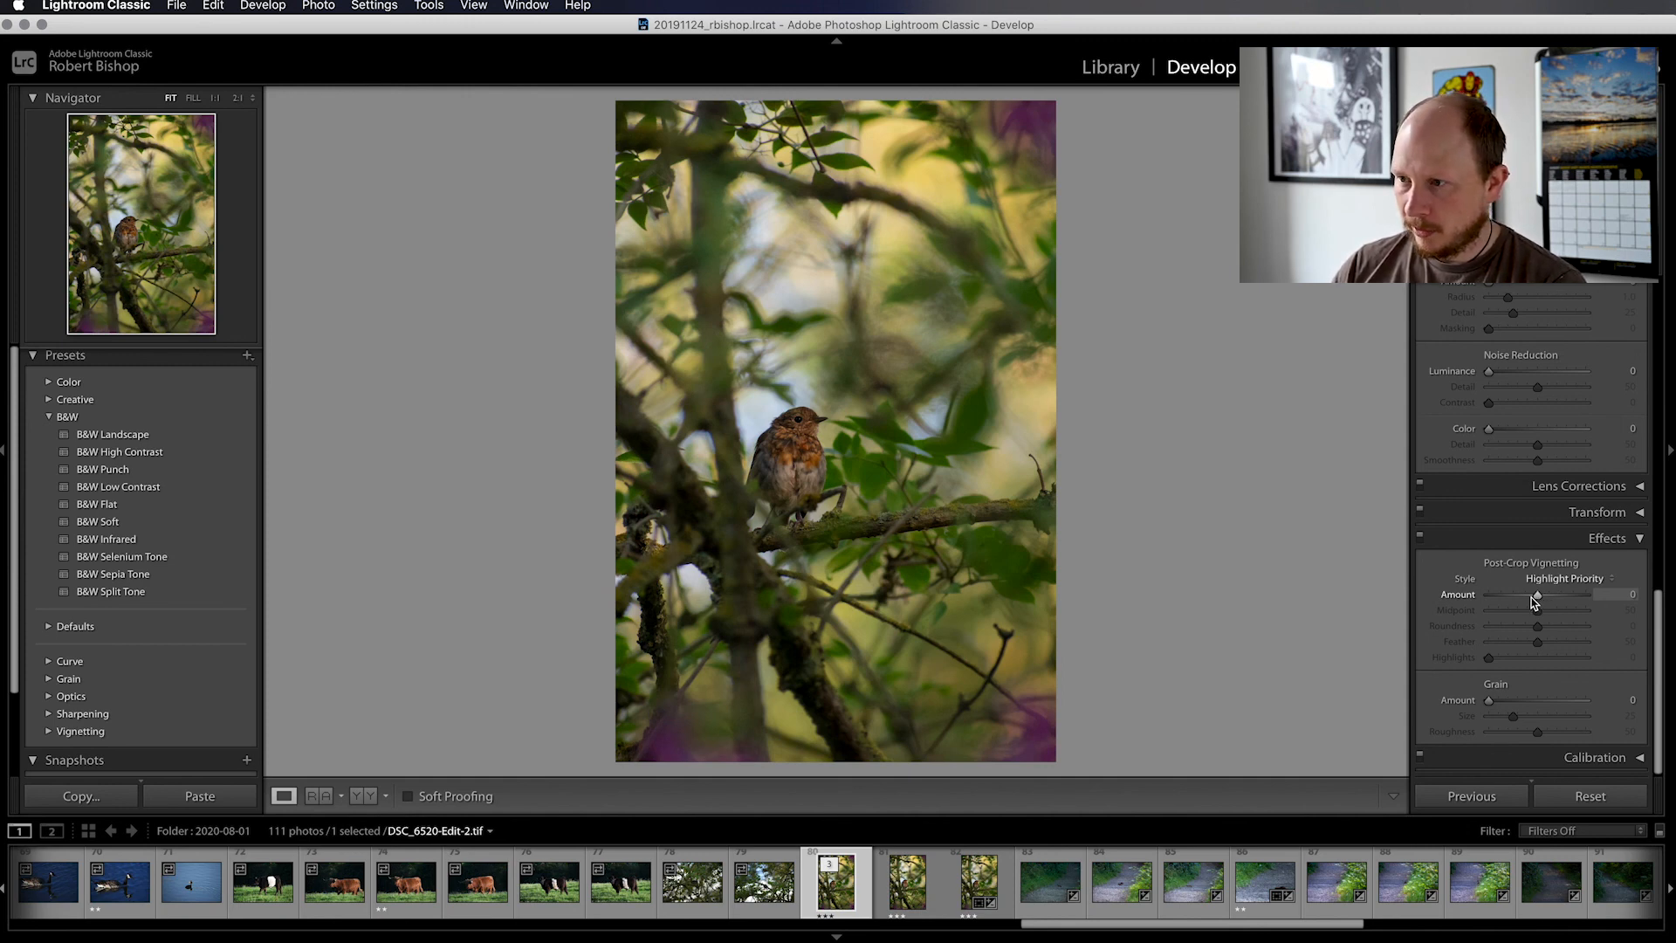
left_click_drag(1537, 599, 1533, 602)
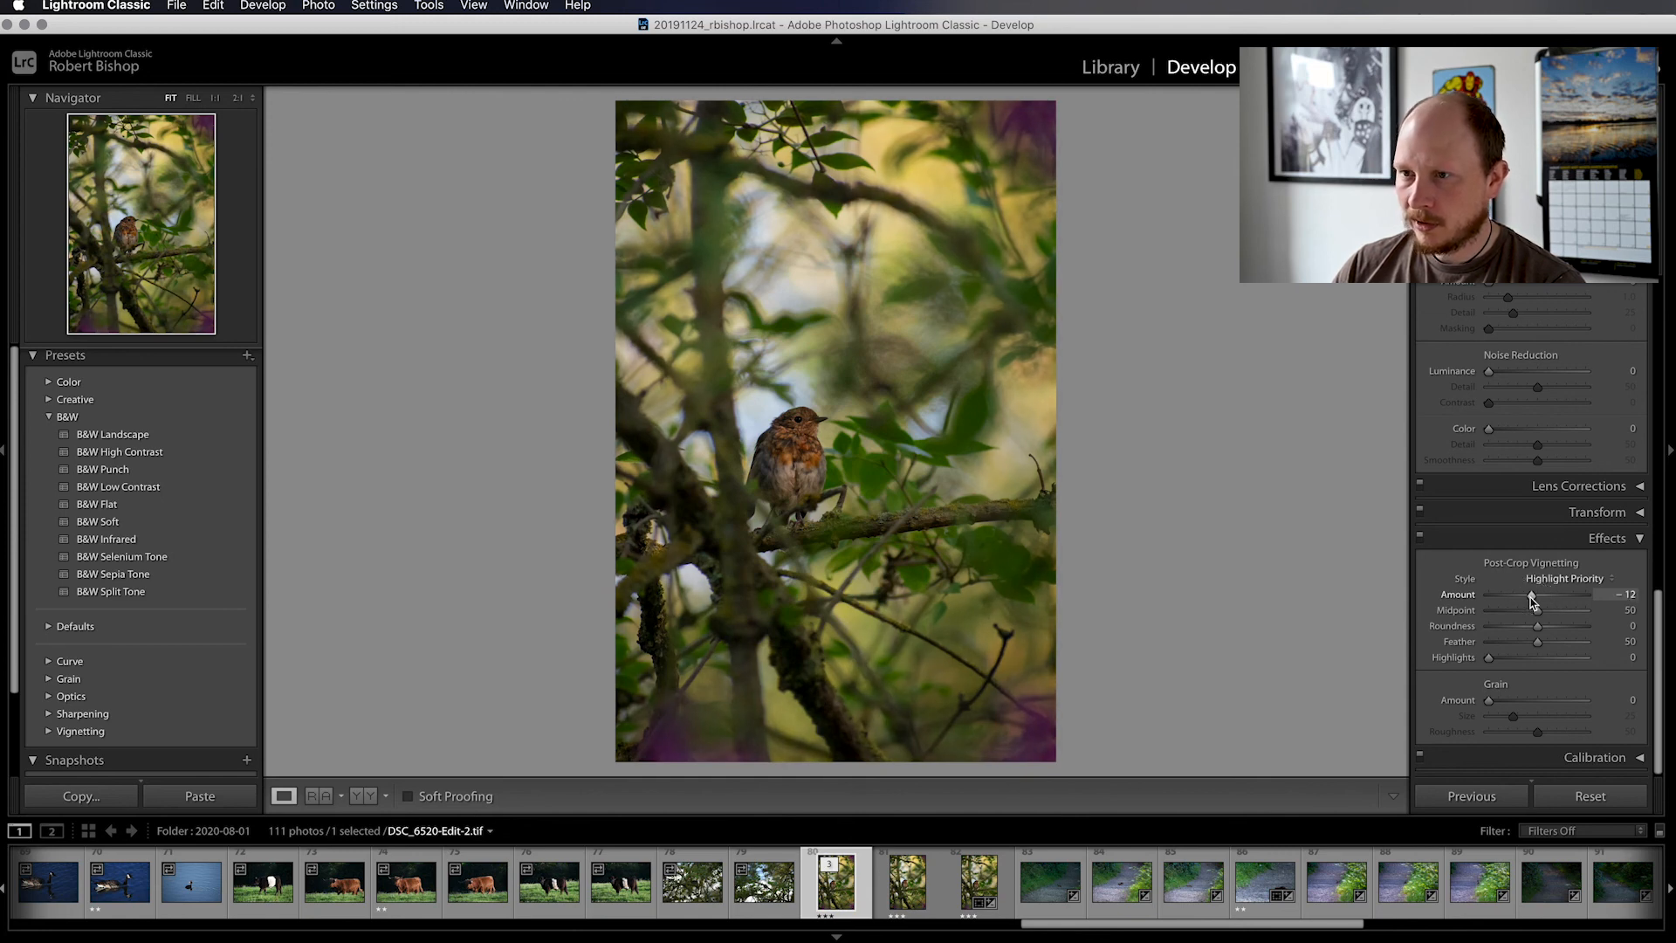